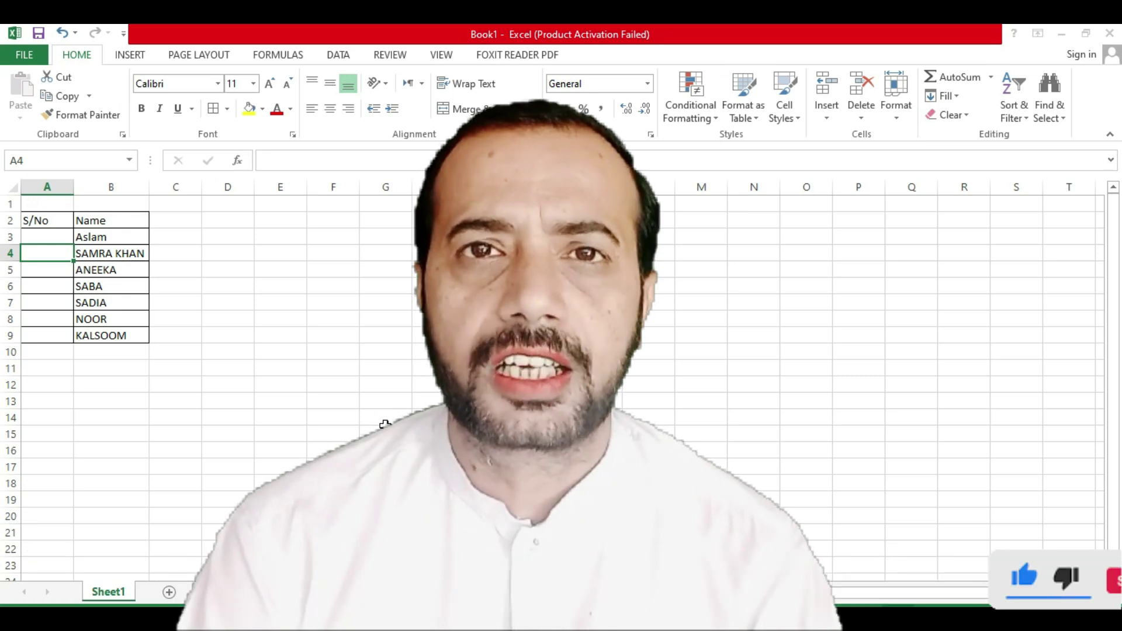
click(282, 399)
click(43, 237)
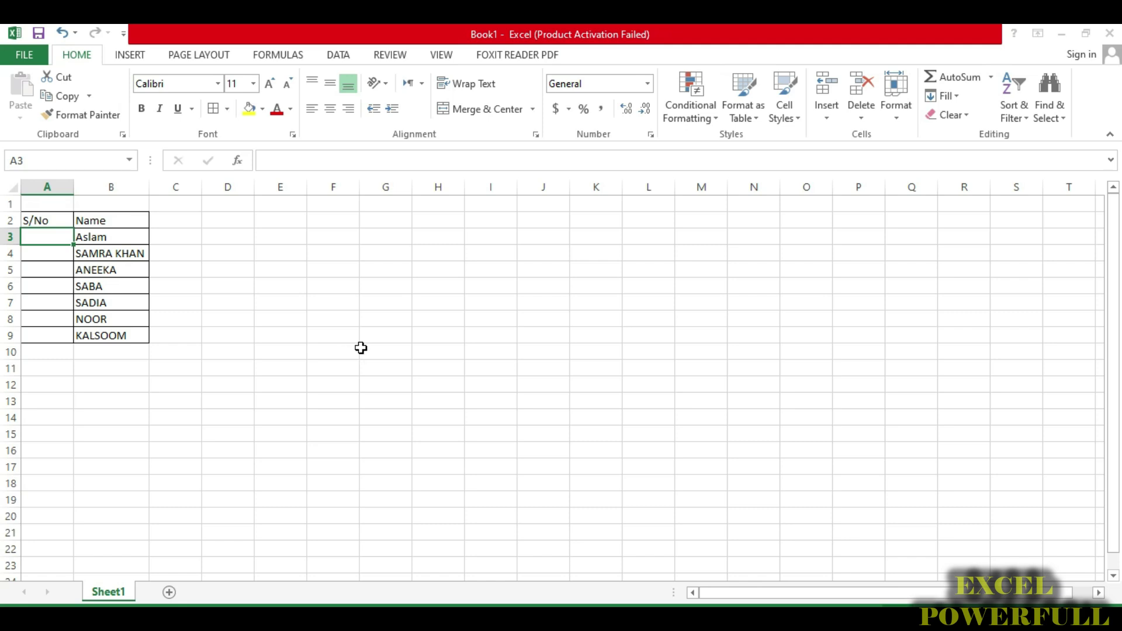
click(324, 334)
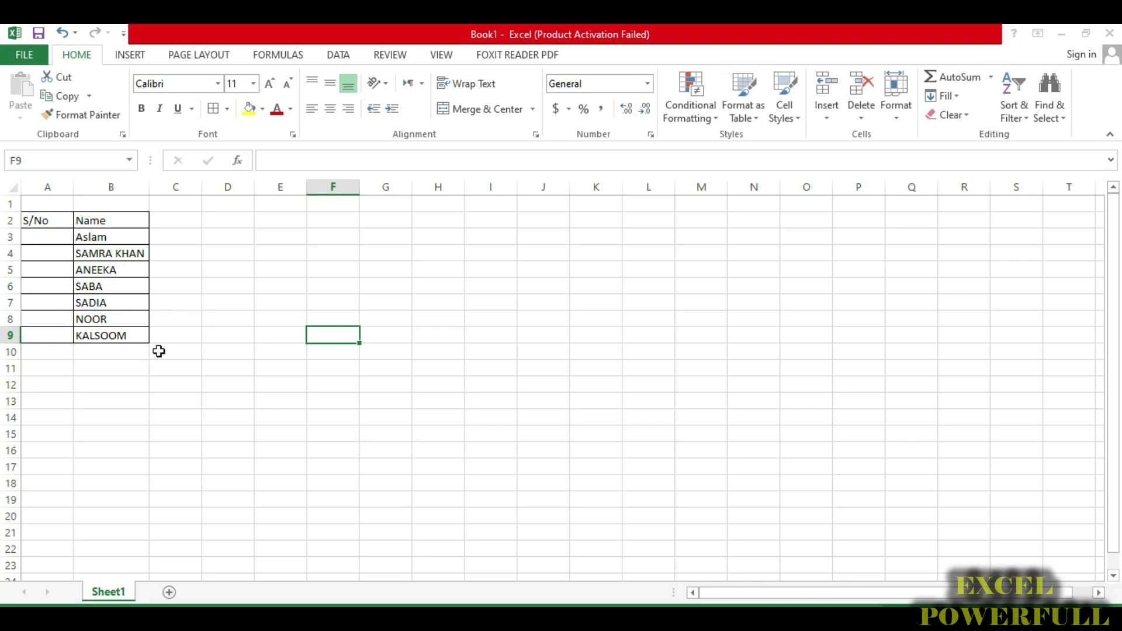
click(108, 236)
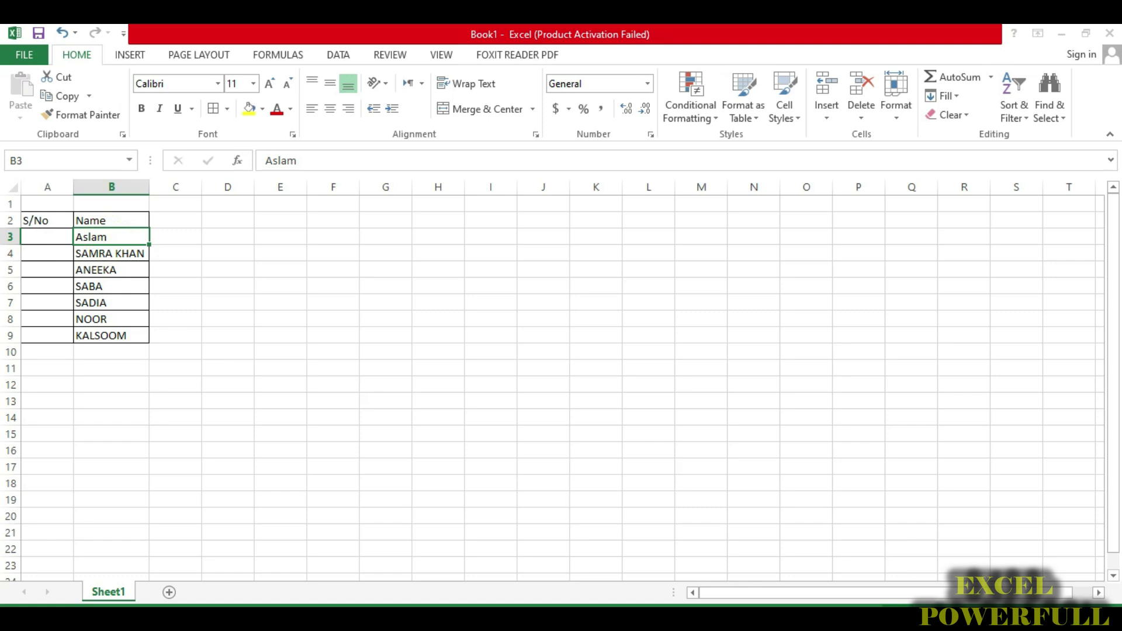
Step: Number the S/No column 1 to 7 in A3:A9 by entering 1 and 2 and filling the series down
scroll(757, 588, up, 2)
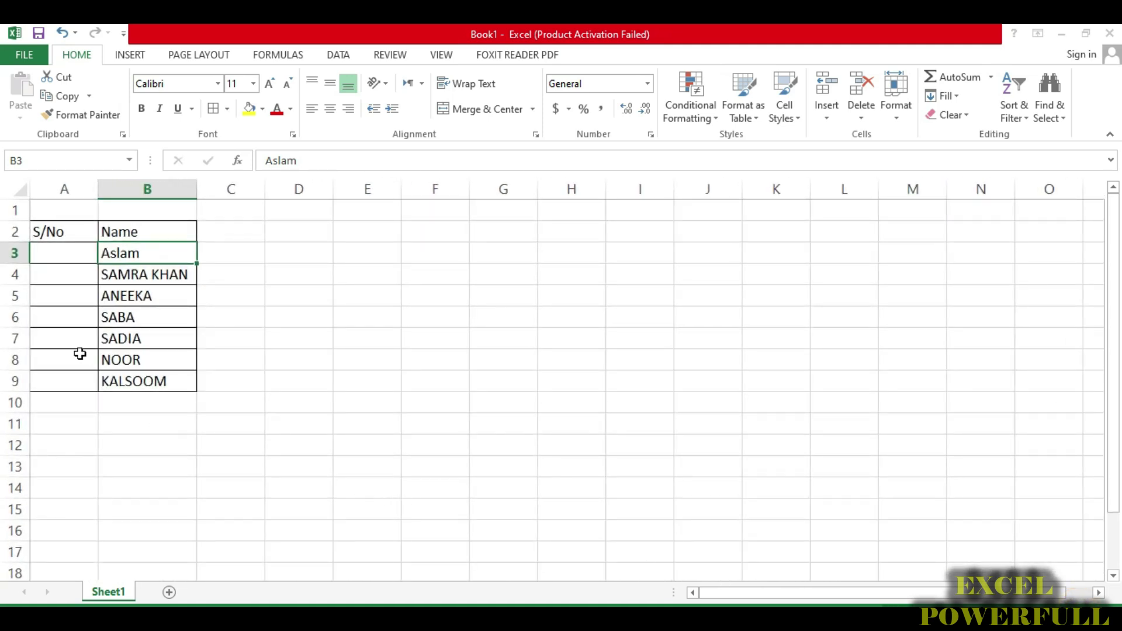
click(66, 255)
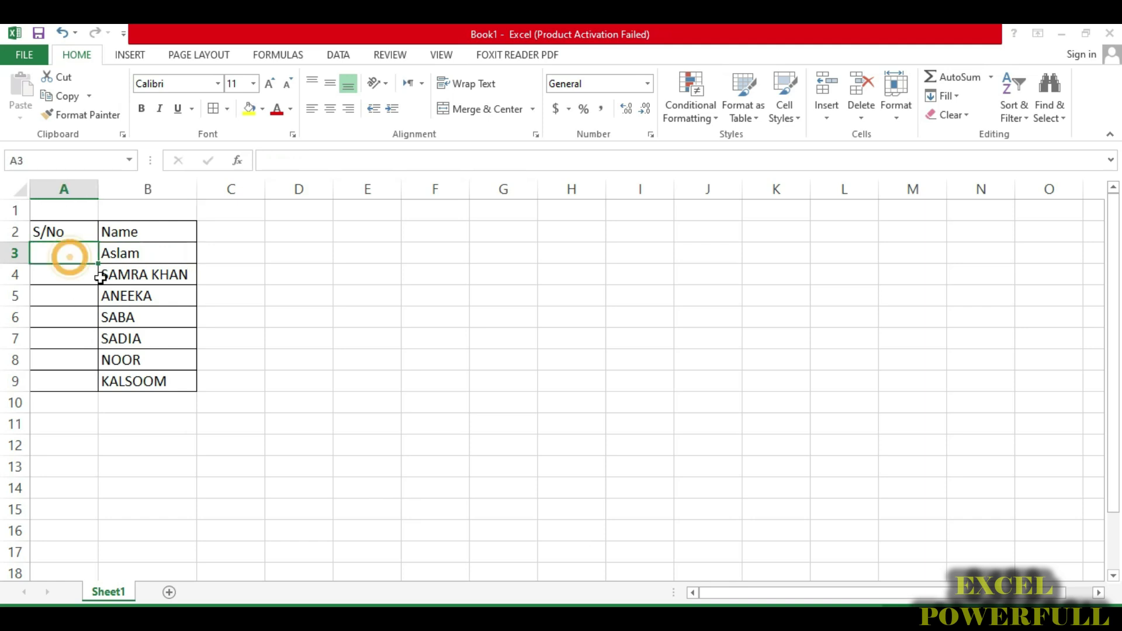
text(1)
key(Return)
text(2)
key(Return)
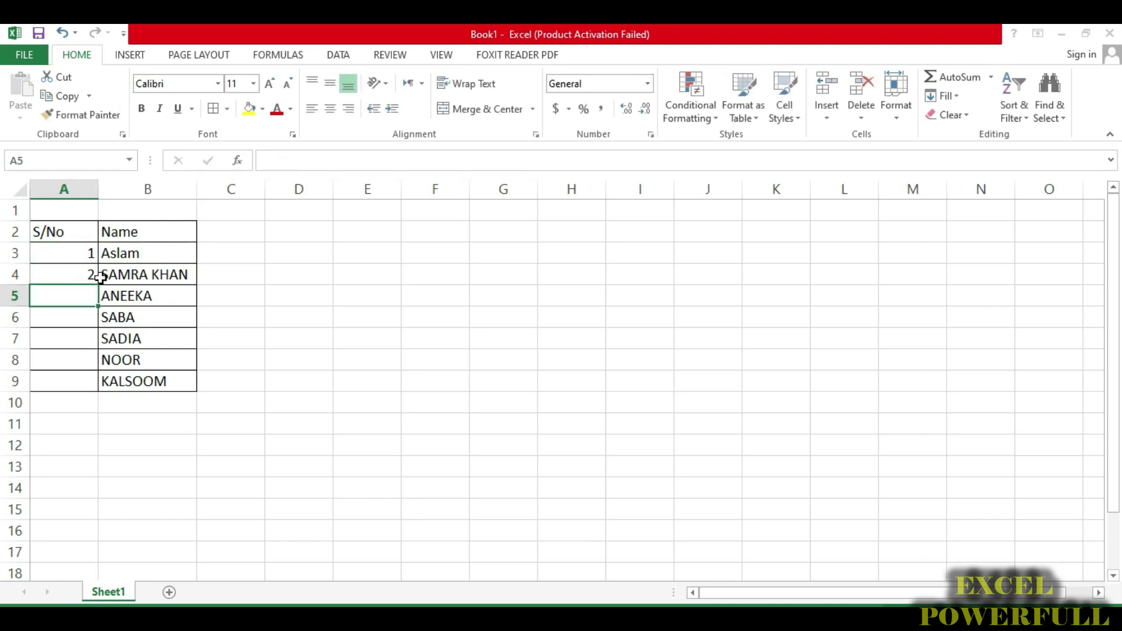
drag(65, 255, 99, 391)
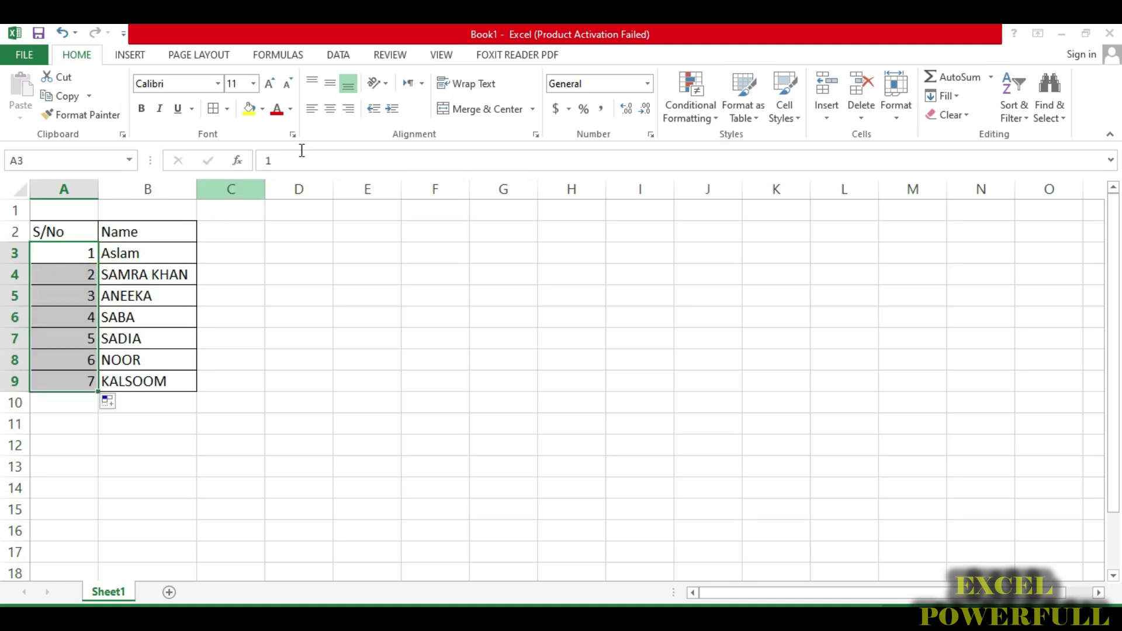
Step: Centre the serial numbers in A3:A9 horizontally and vertically, and make the entries in A3:B9 bold
click(330, 85)
click(329, 108)
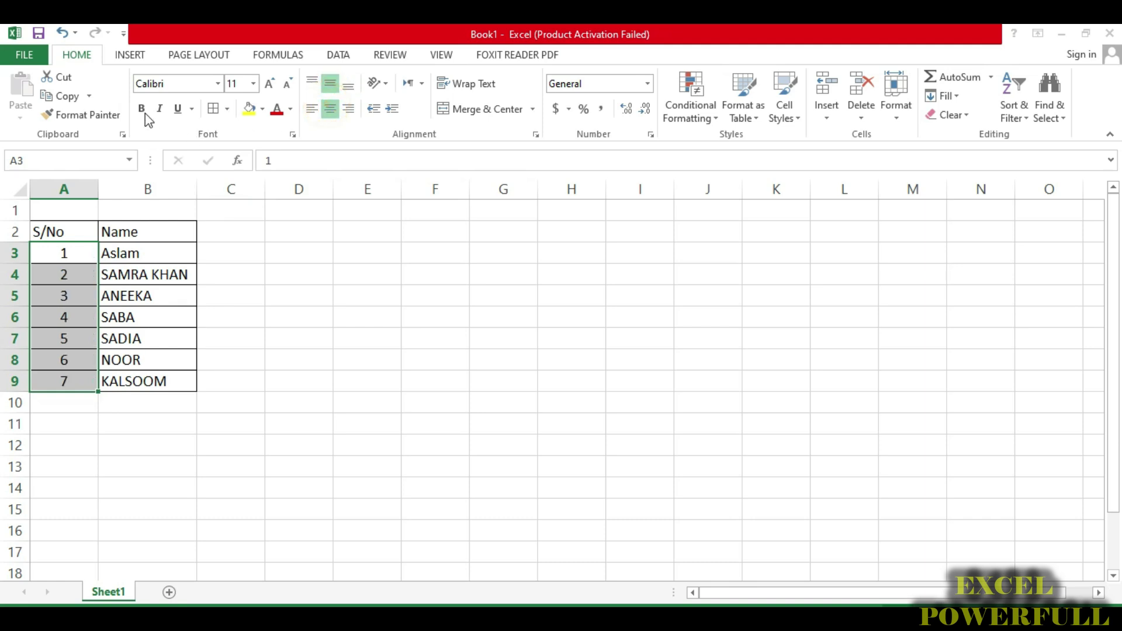
click(147, 262)
drag(57, 260, 159, 378)
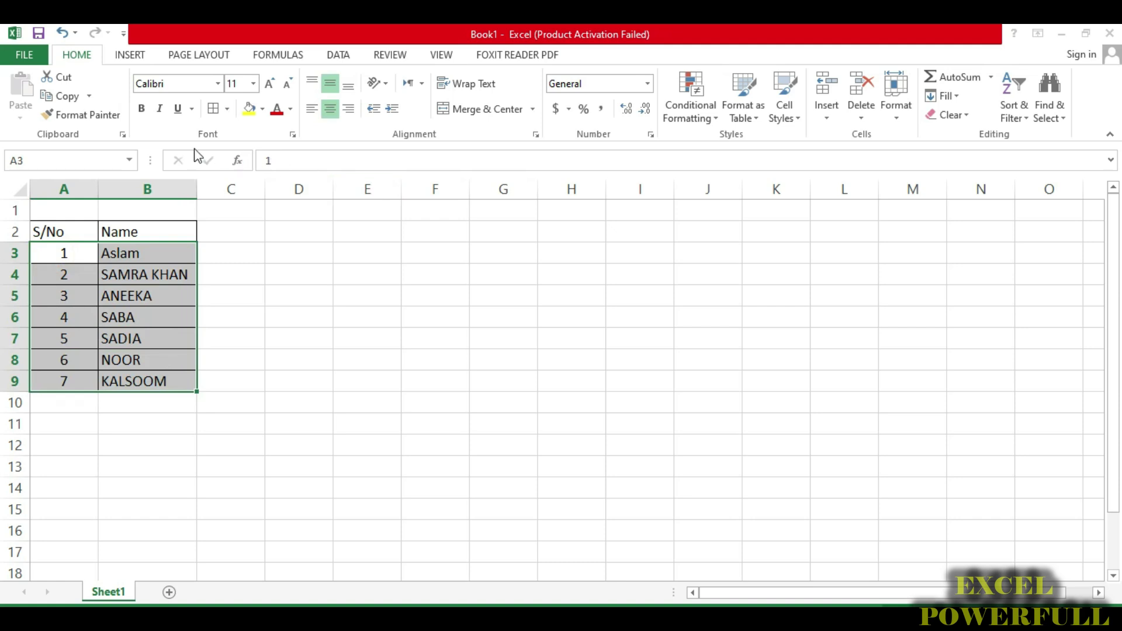
click(143, 112)
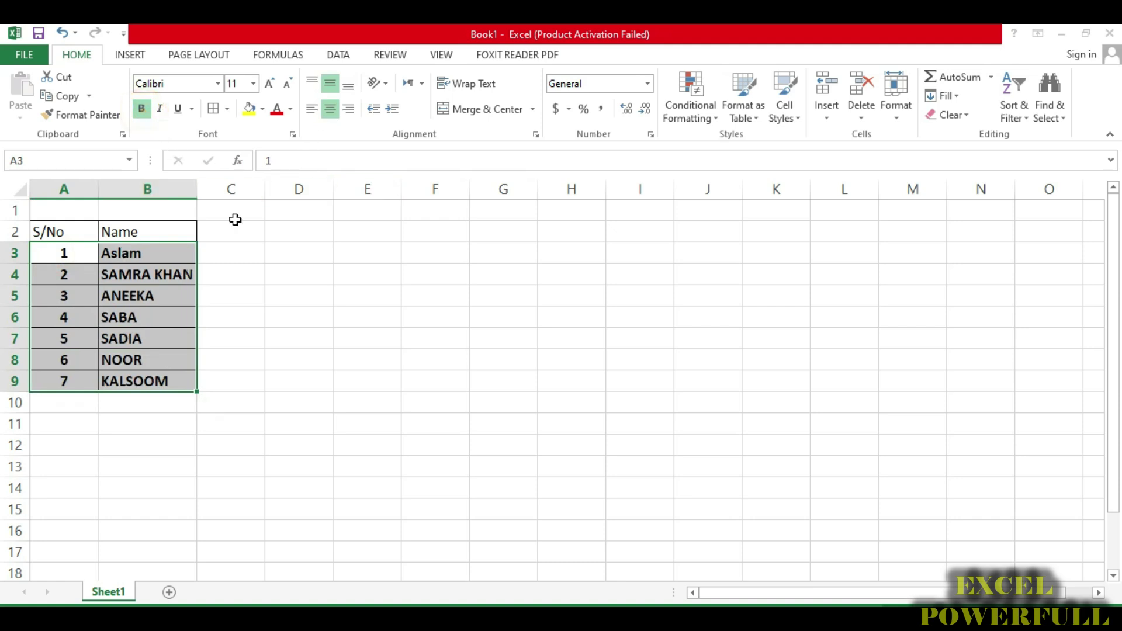
Step: Widen the empty column C beside the Name column to make room for a date heading
click(146, 234)
click(231, 235)
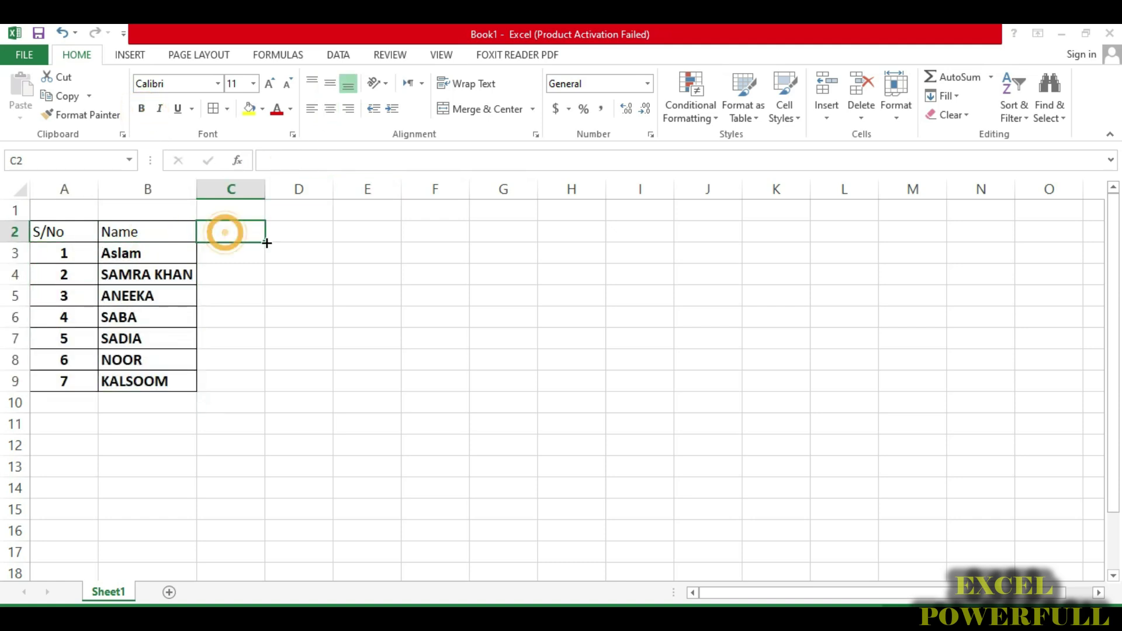
drag(266, 188, 284, 189)
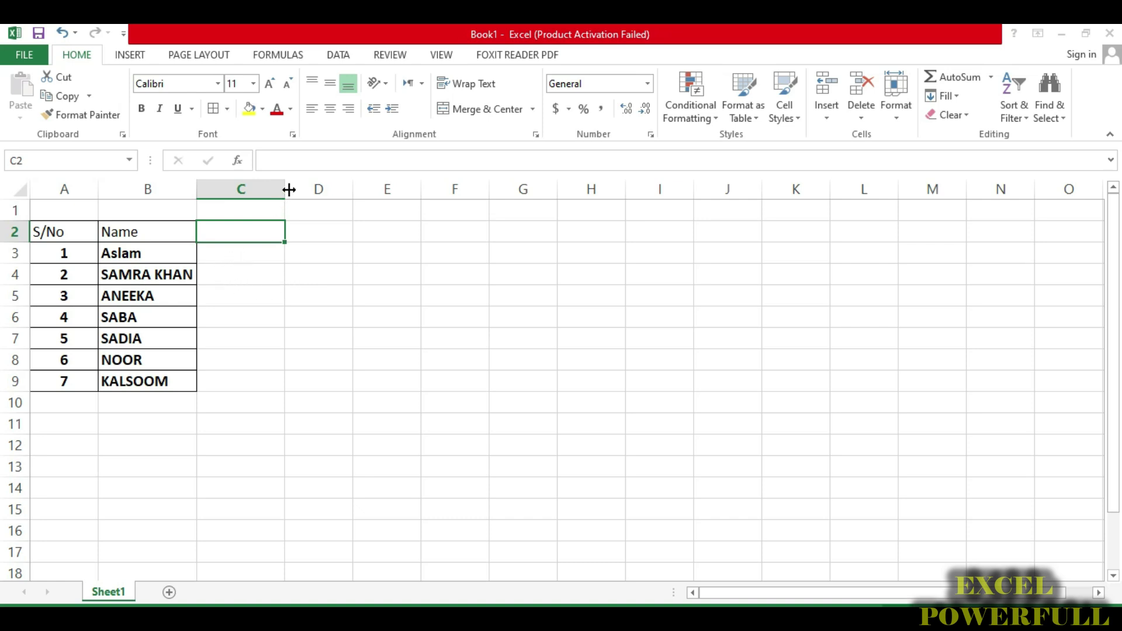
drag(286, 190, 324, 190)
Step: Enter the heading "Joning Date" in cell C2
click(257, 233)
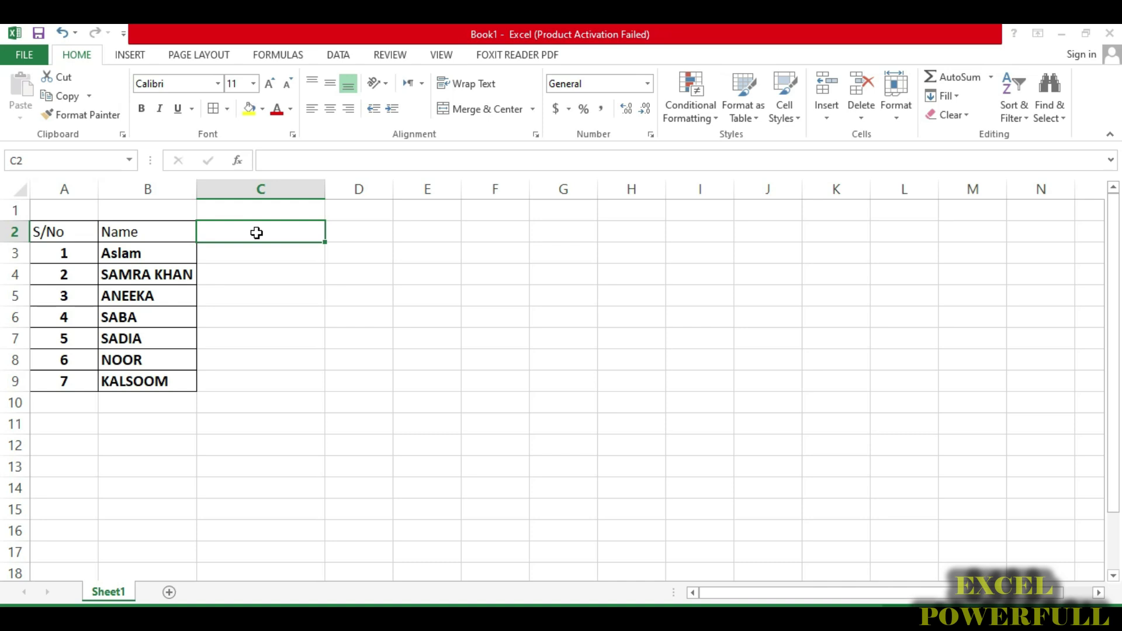
text(C)
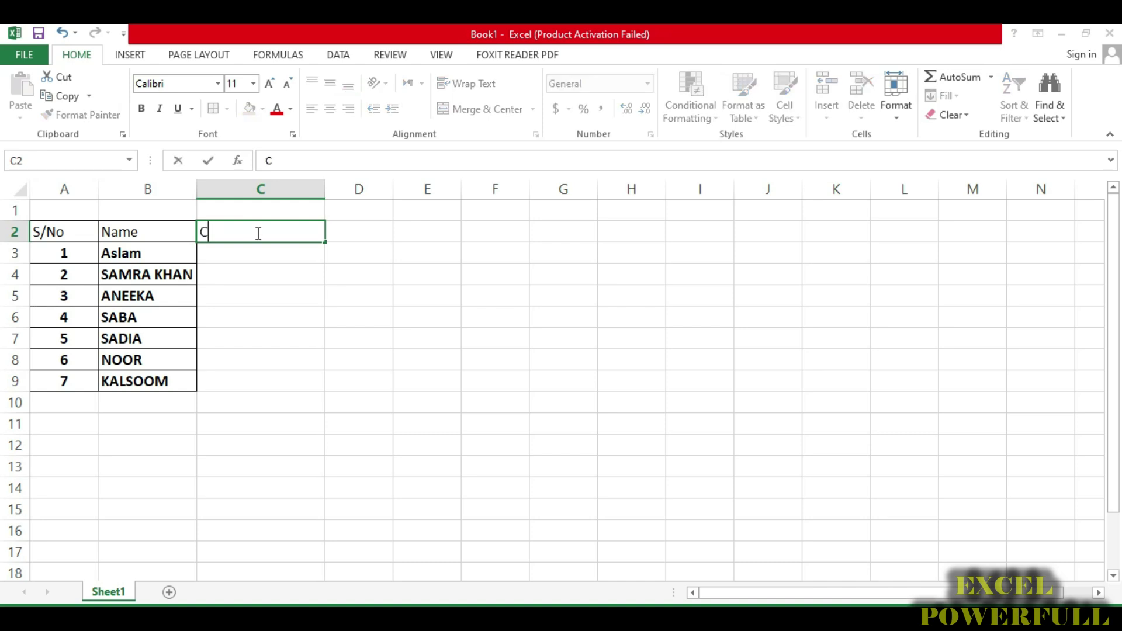
key(BackSpace)
text(J)
key(BackSpace)
text(hj)
key(BackSpace)
key(BackSpace)
text(Joning Date)
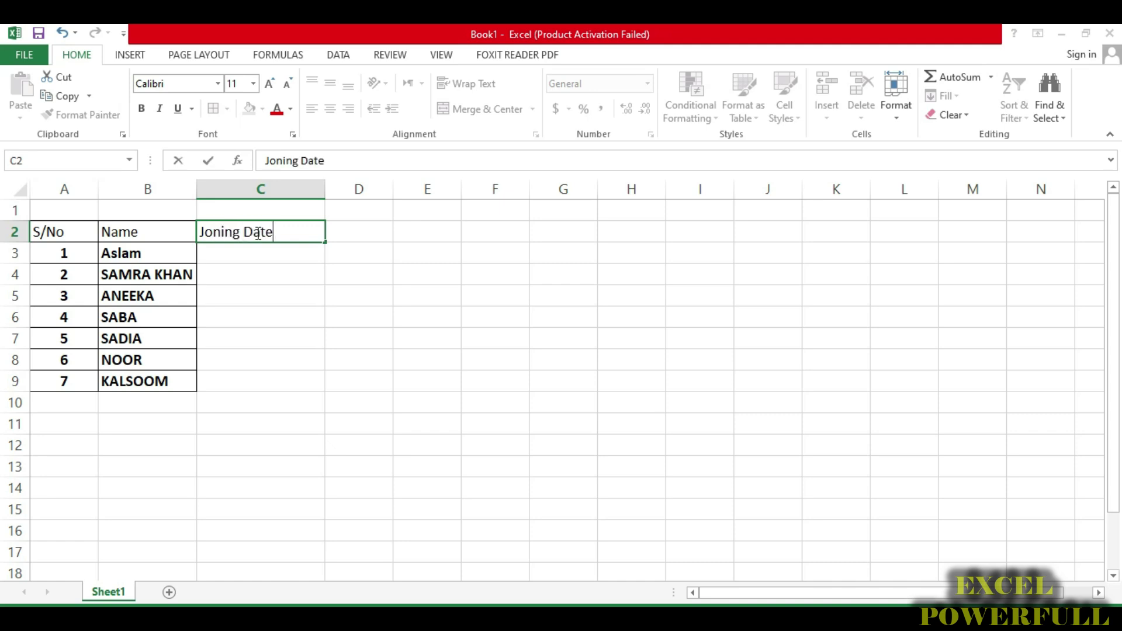
key(Tab)
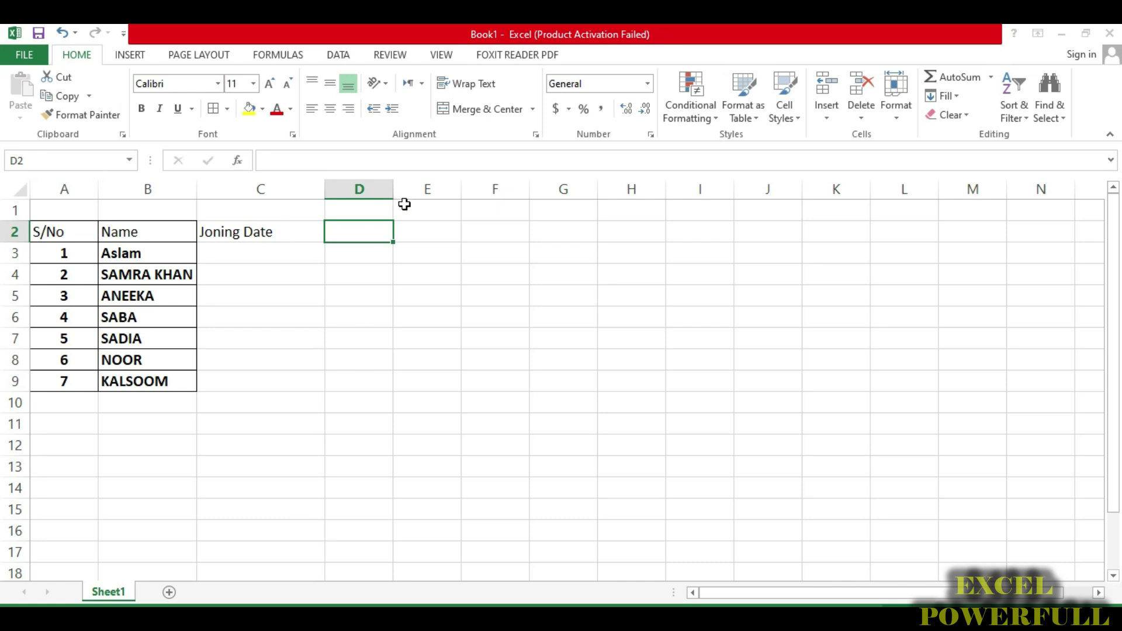
Step: Widen column D slightly and enter the heading "Contract Lenth in Month" in cell D2
drag(398, 189, 407, 189)
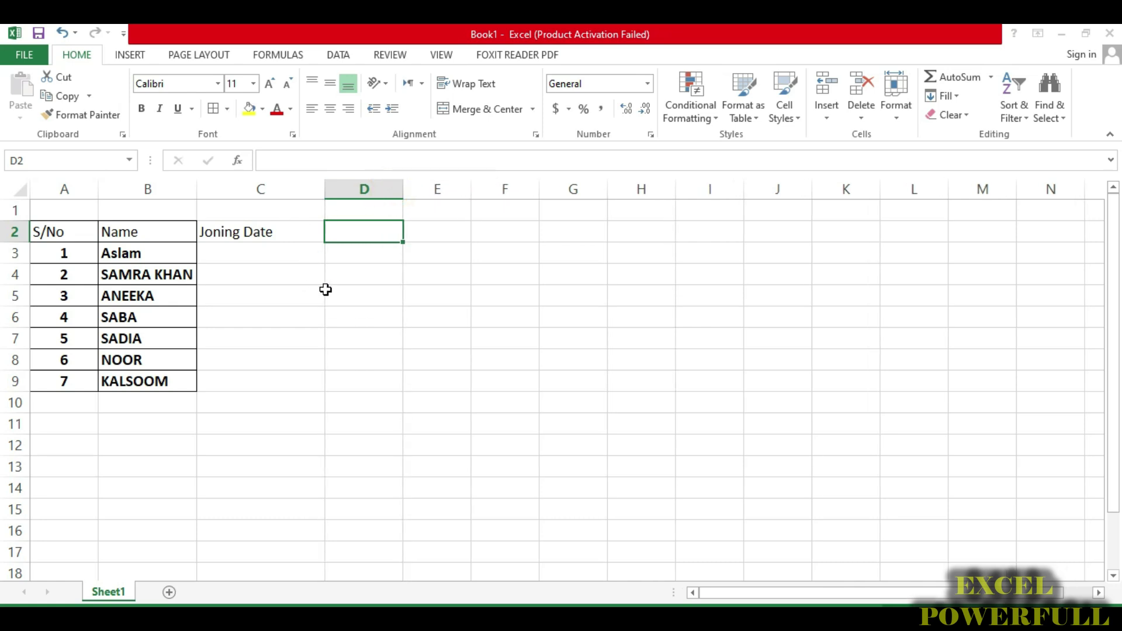
drag(403, 189, 411, 188)
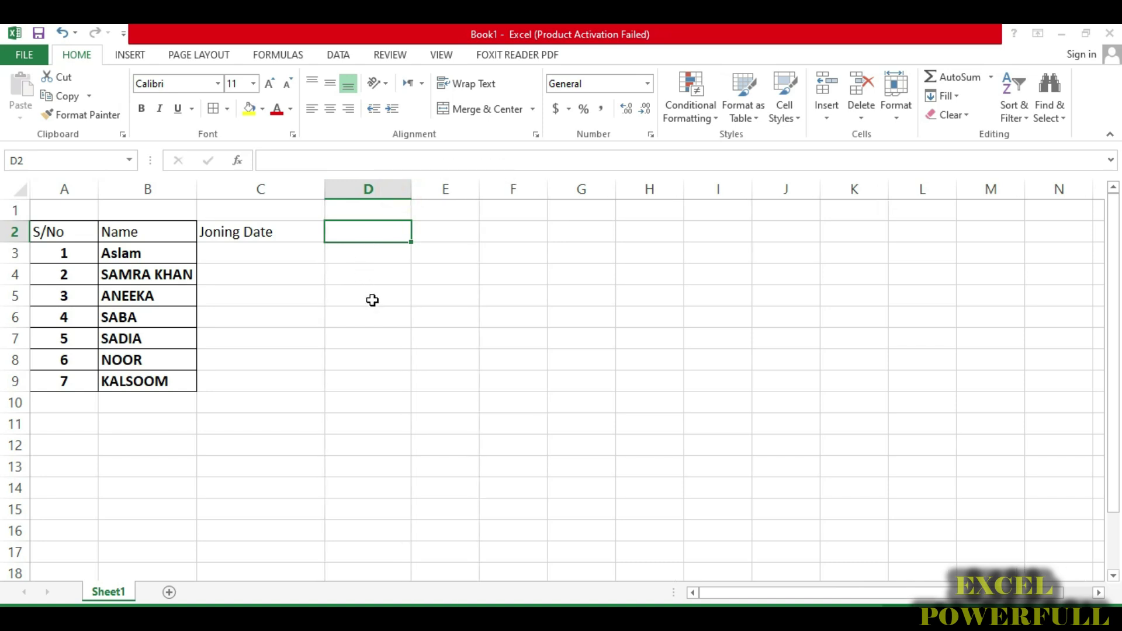
text(Con)
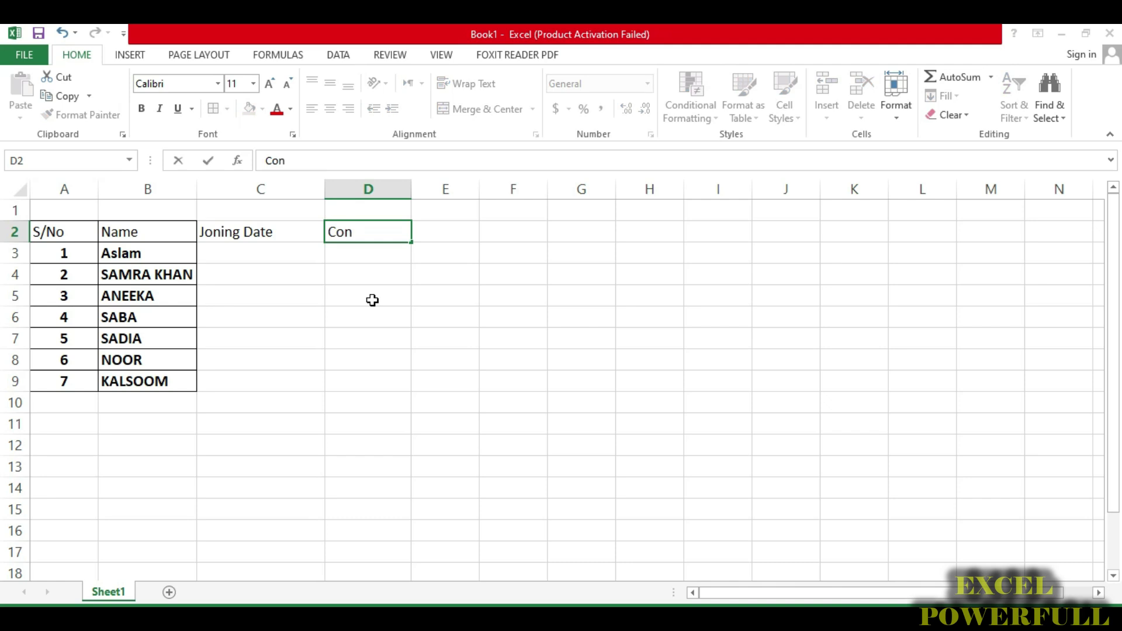
text(tract Lenth)
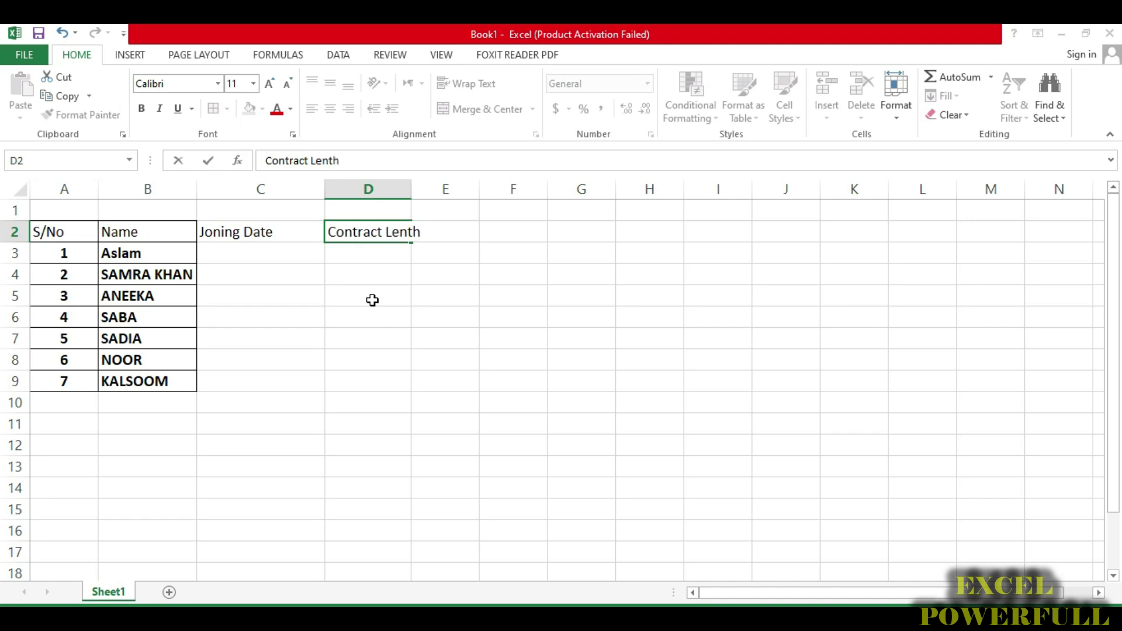
text( in Month)
key(Return)
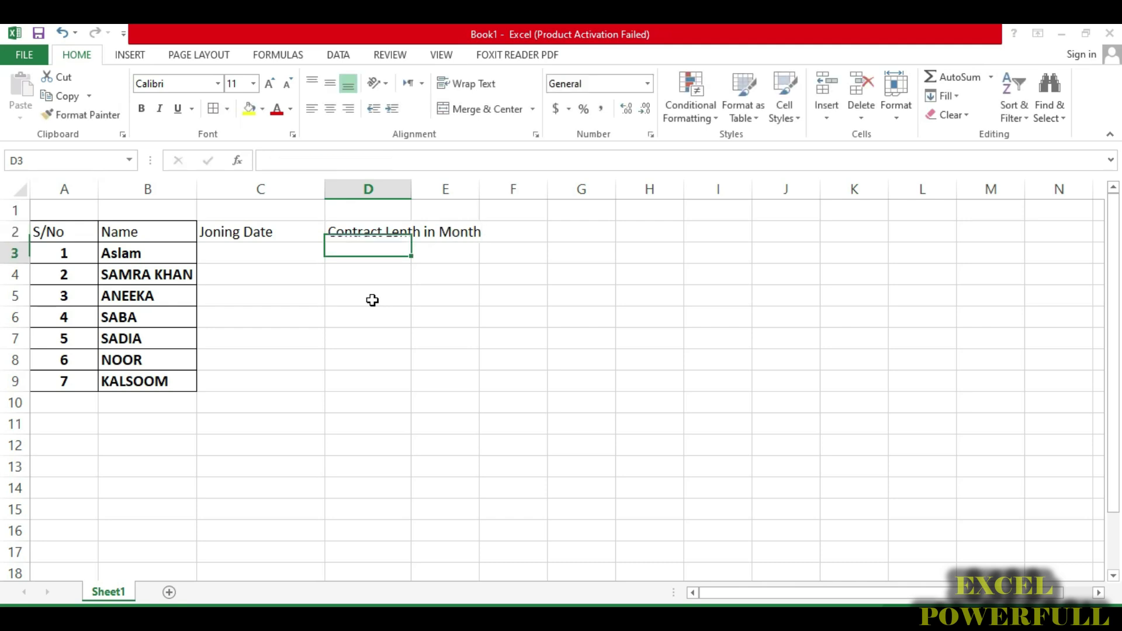
Step: Break the D2 heading so "in Month" sits on a second line, and widen column D to fit "Contract Lenth"
click(421, 232)
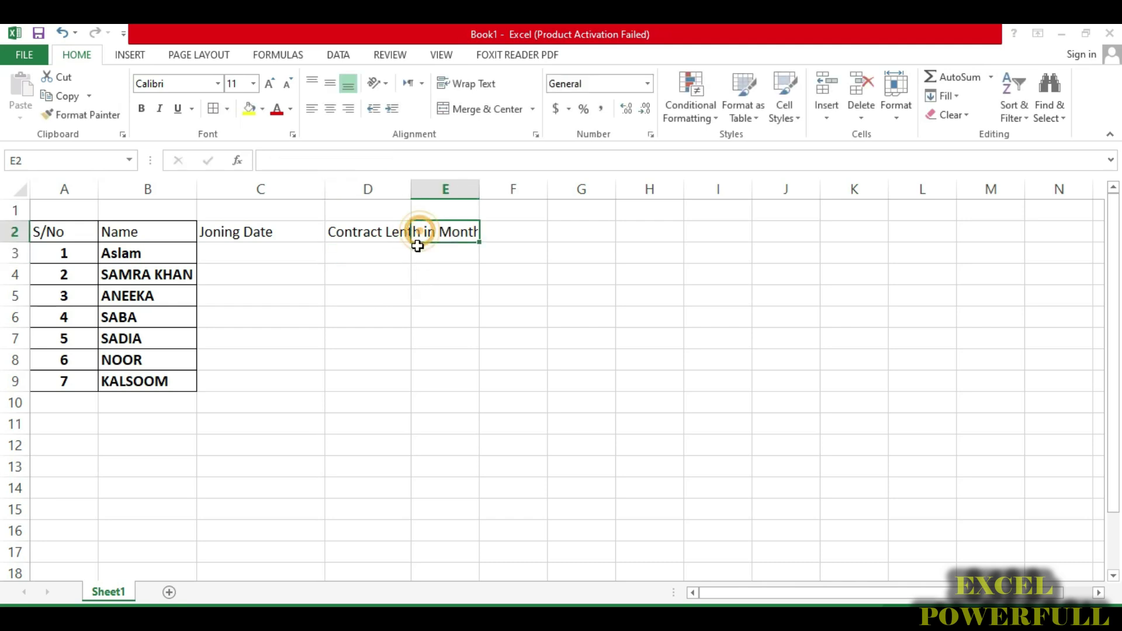
click(373, 233)
double_click(371, 230)
click(419, 236)
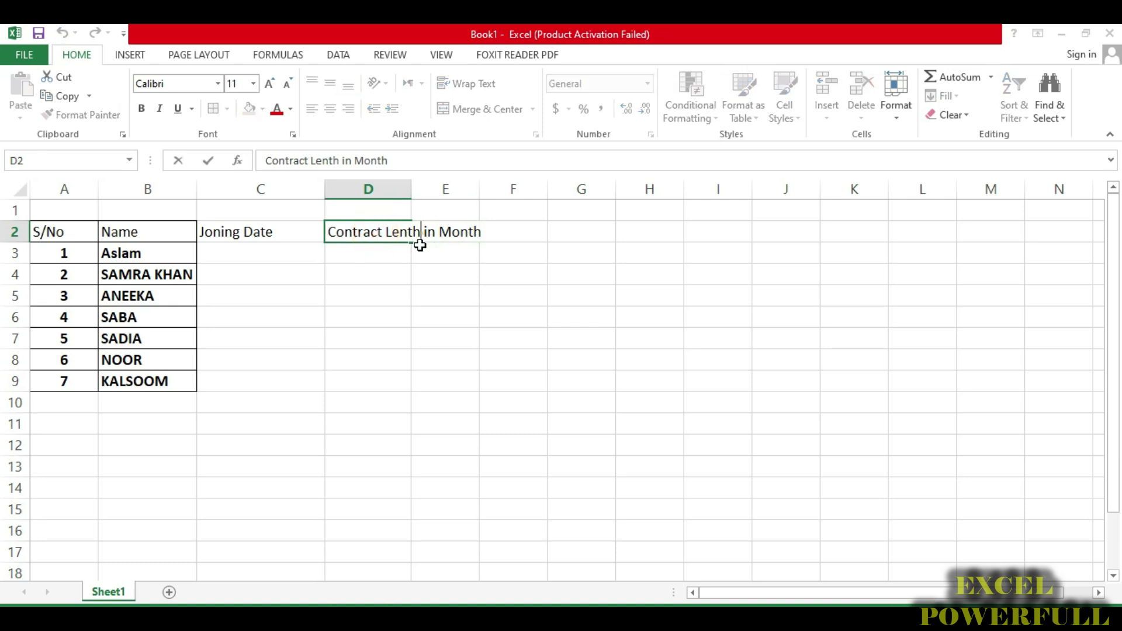
key(alt+Return)
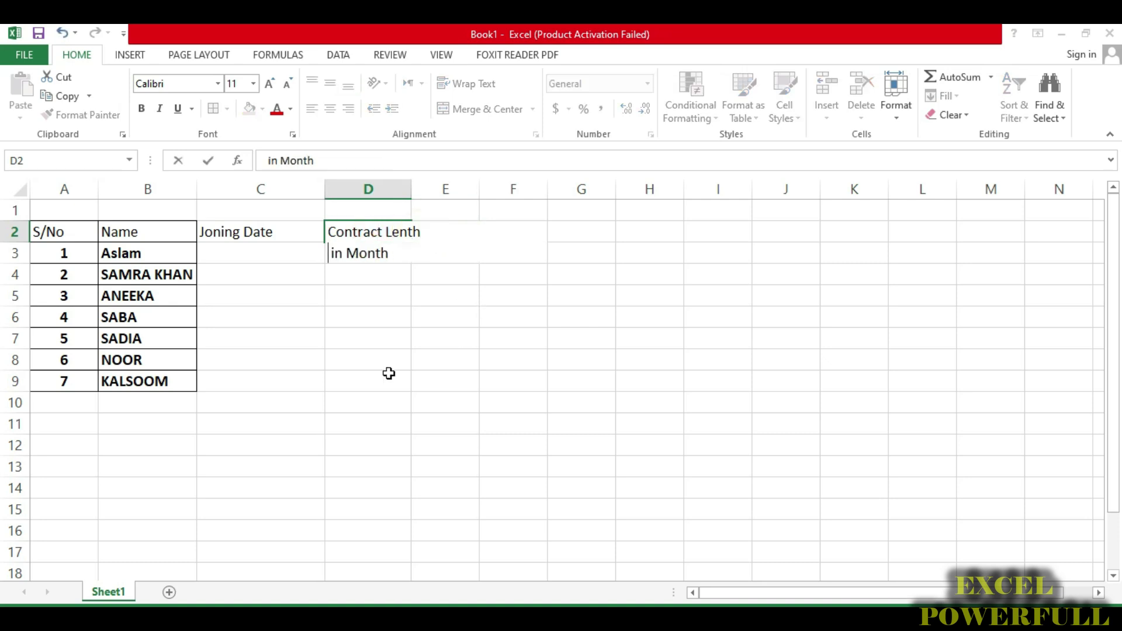
key(Return)
click(384, 273)
drag(412, 189, 427, 191)
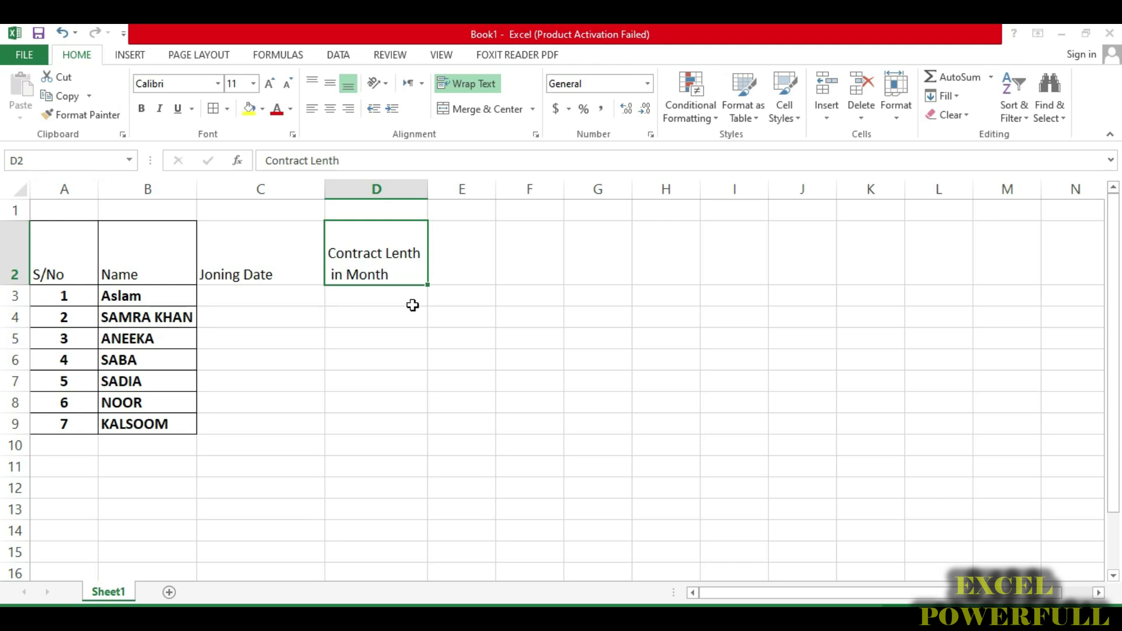
Step: Widen column E slightly and enter the heading "Contract Exp/End" in cell E2
click(460, 255)
drag(496, 190, 510, 190)
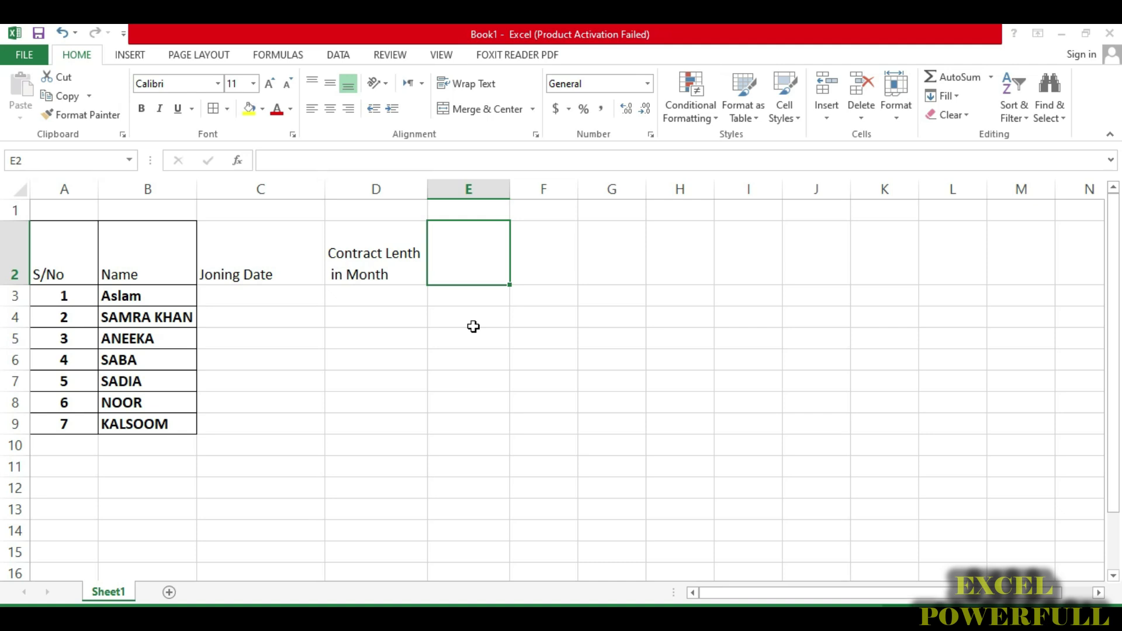
text(Contract Exp/)
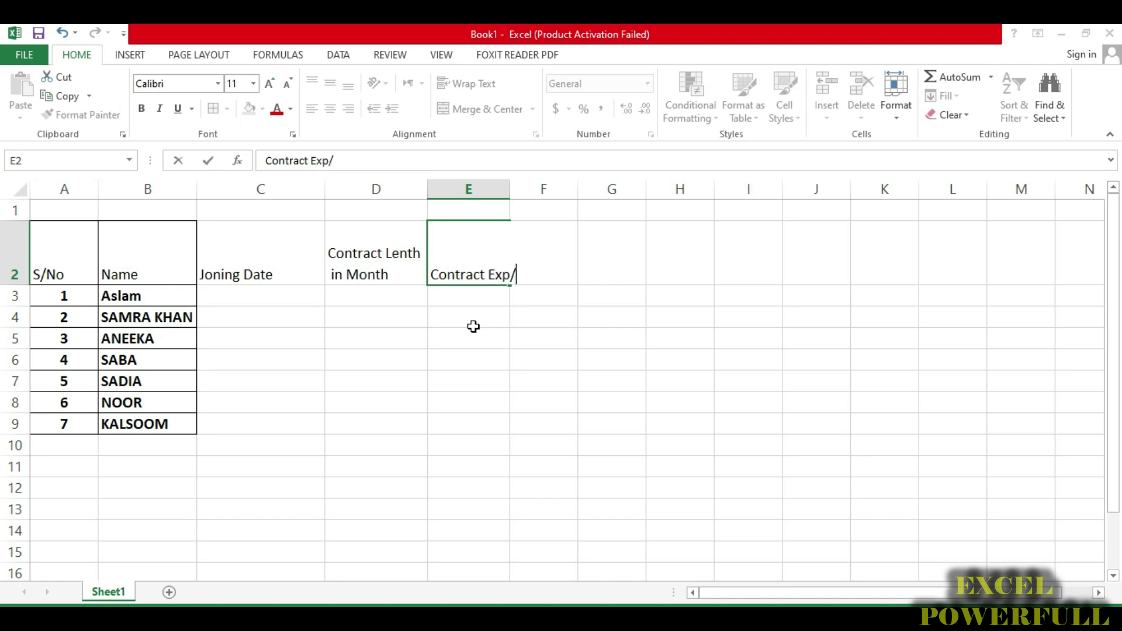
text(e)
key(BackSpace)
text(End)
key(Return)
Step: Break the E2 heading before "End" and widen column E so "Contract Exp/" fits on one line
click(473, 326)
click(514, 275)
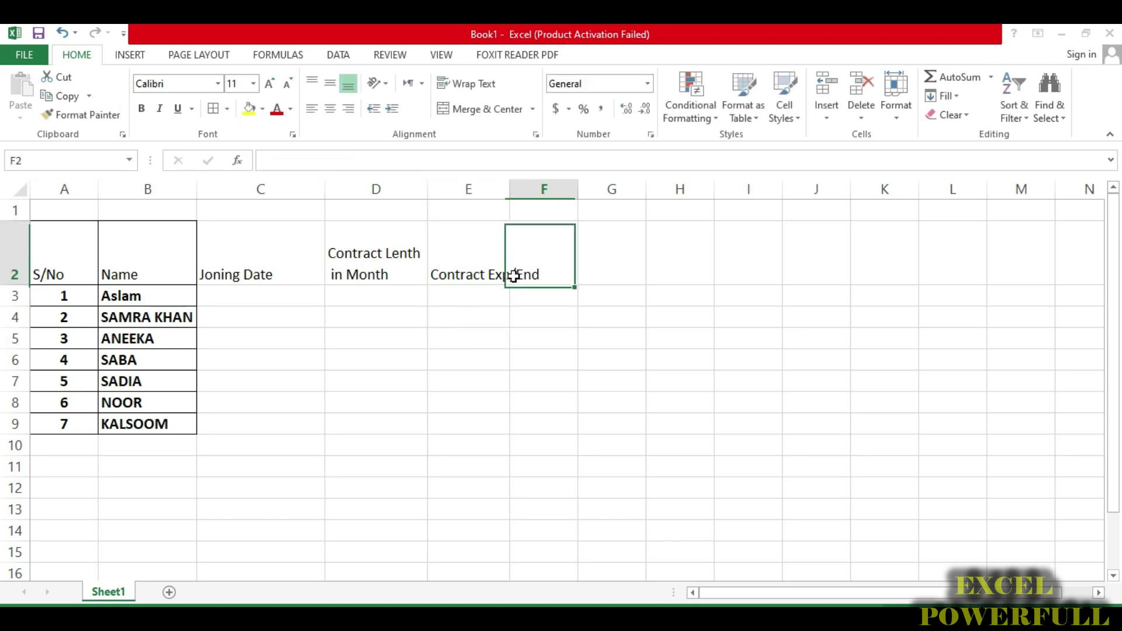
click(503, 271)
double_click(495, 269)
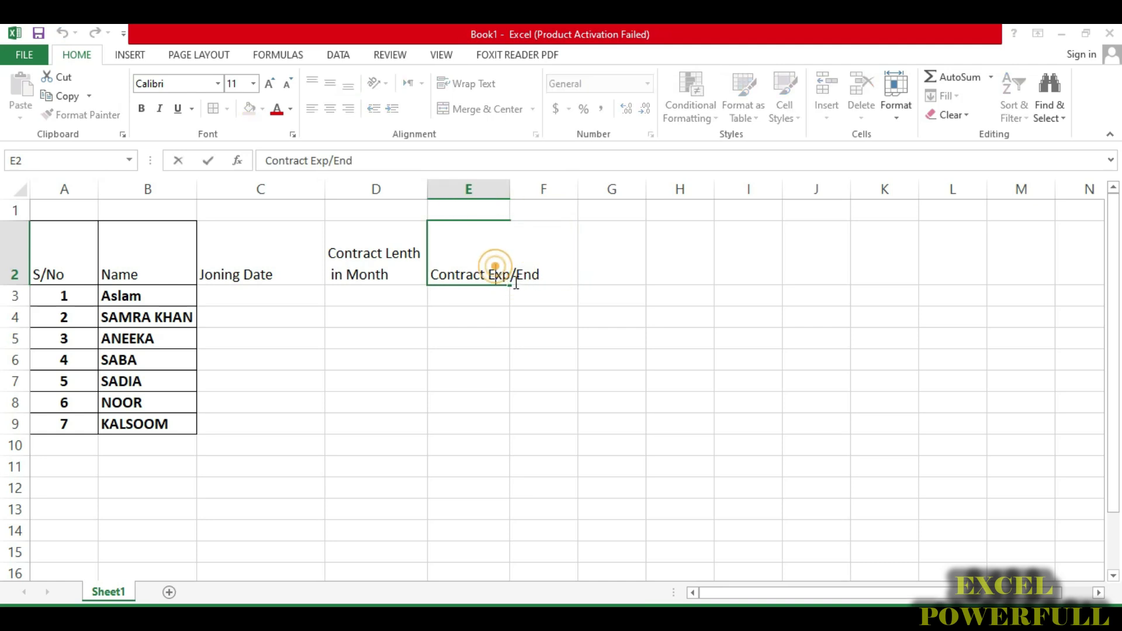
click(515, 275)
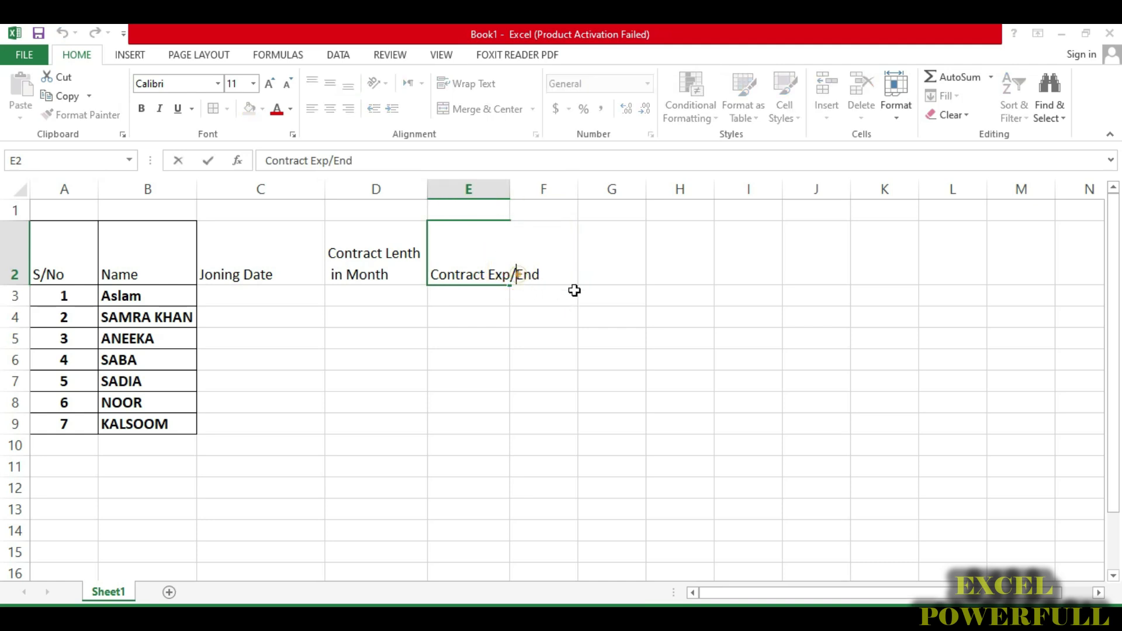
key(alt+Return)
click(471, 377)
click(479, 266)
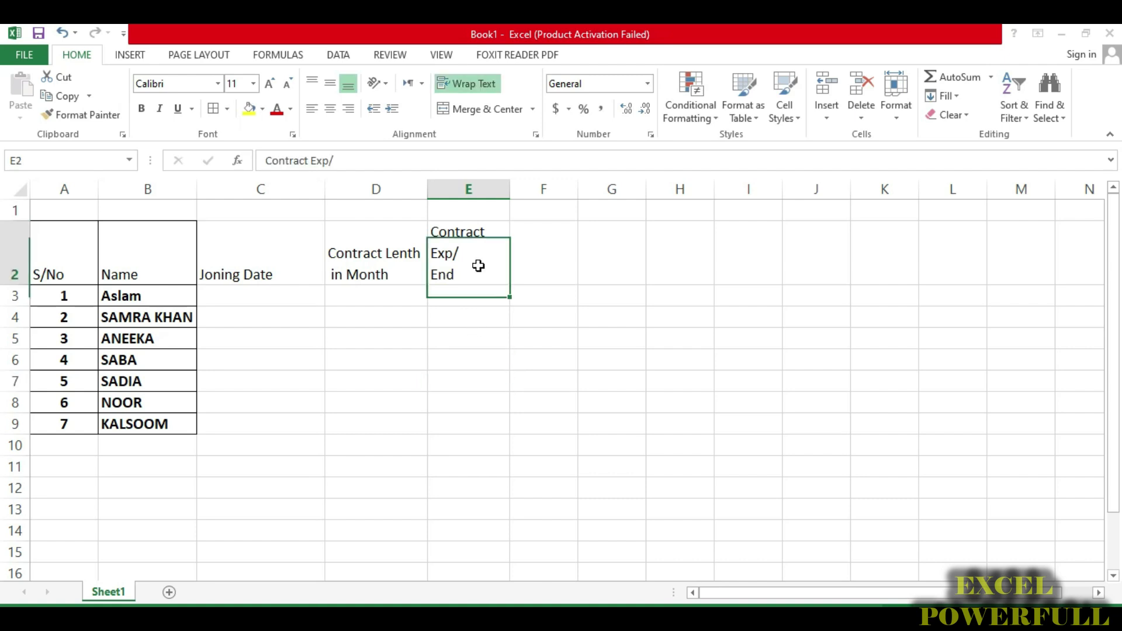
drag(509, 190, 529, 191)
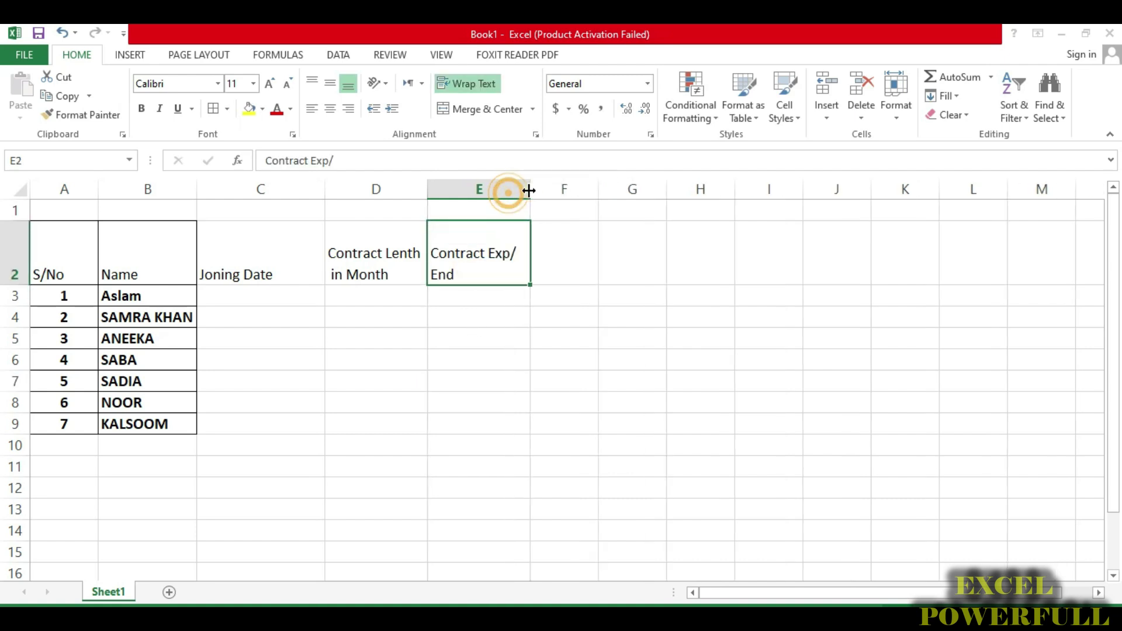
Step: Enter the heading "Remaning days of contract" in cell F2
click(558, 270)
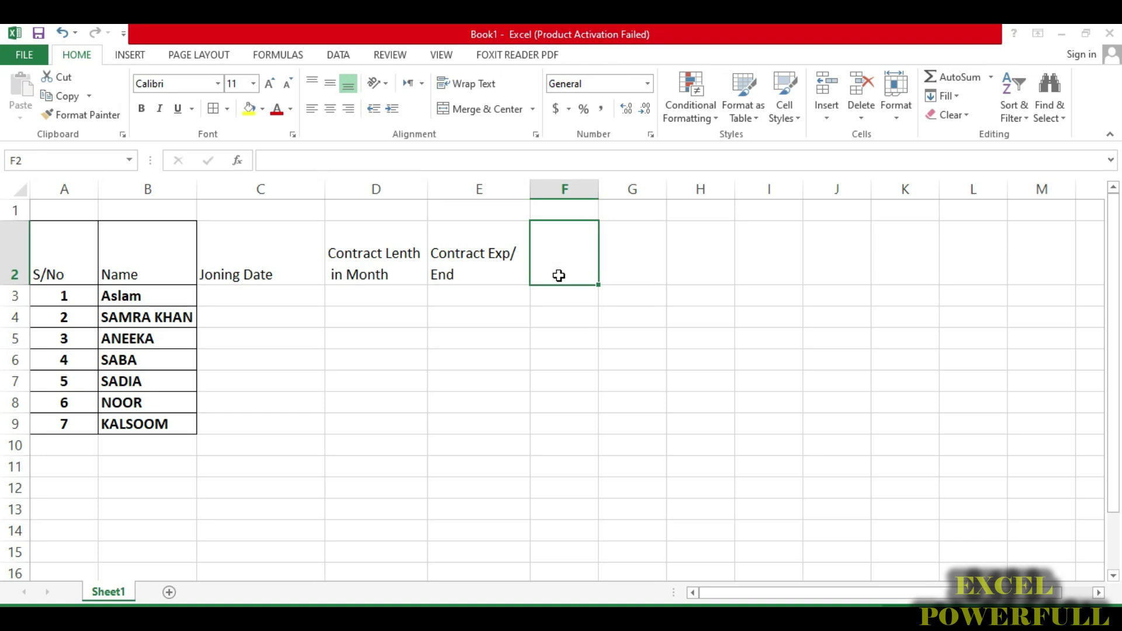
text(Ra)
key(BackSpace)
text(ema)
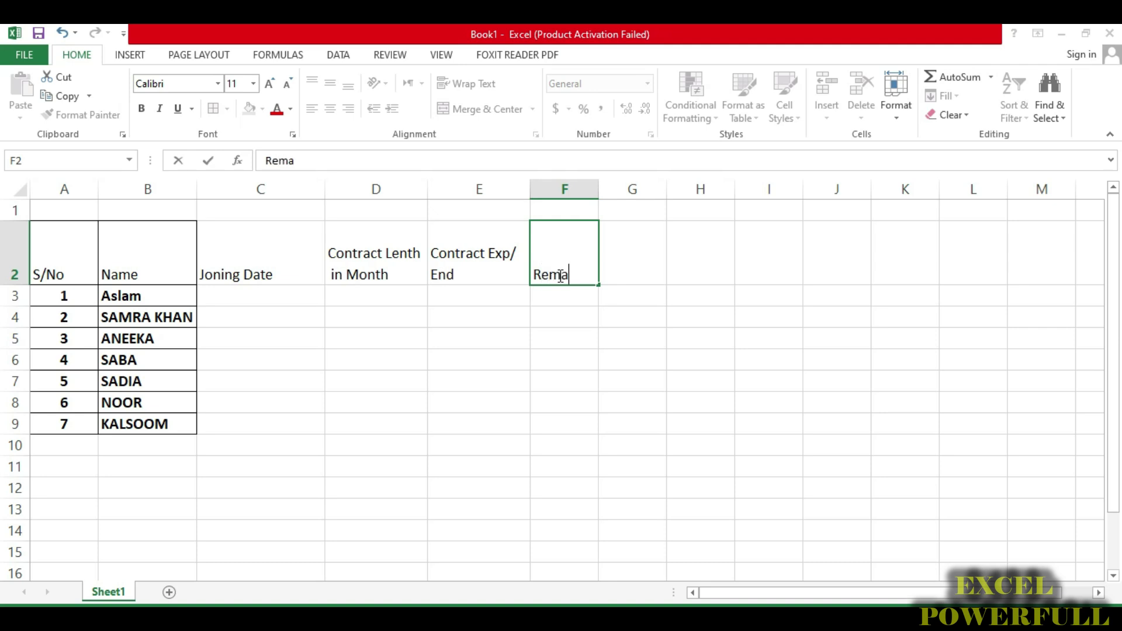
text(ing)
key(BackSpace)
key(BackSpace)
key(BackSpace)
key(BackSpace)
text(aning da)
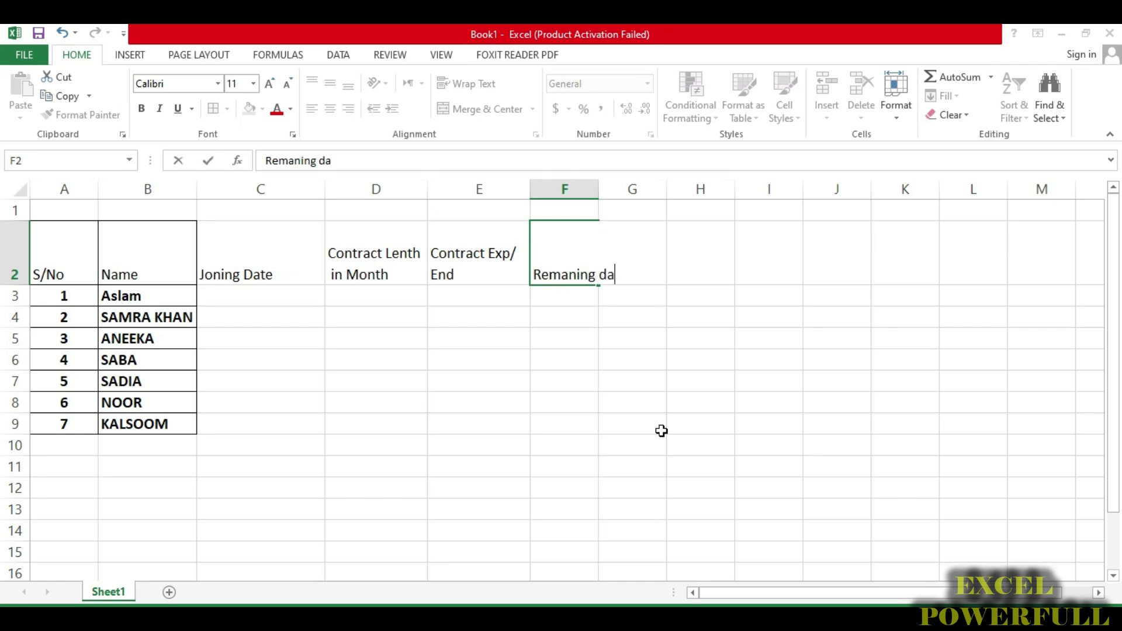
text(ys of contrac)
text(t)
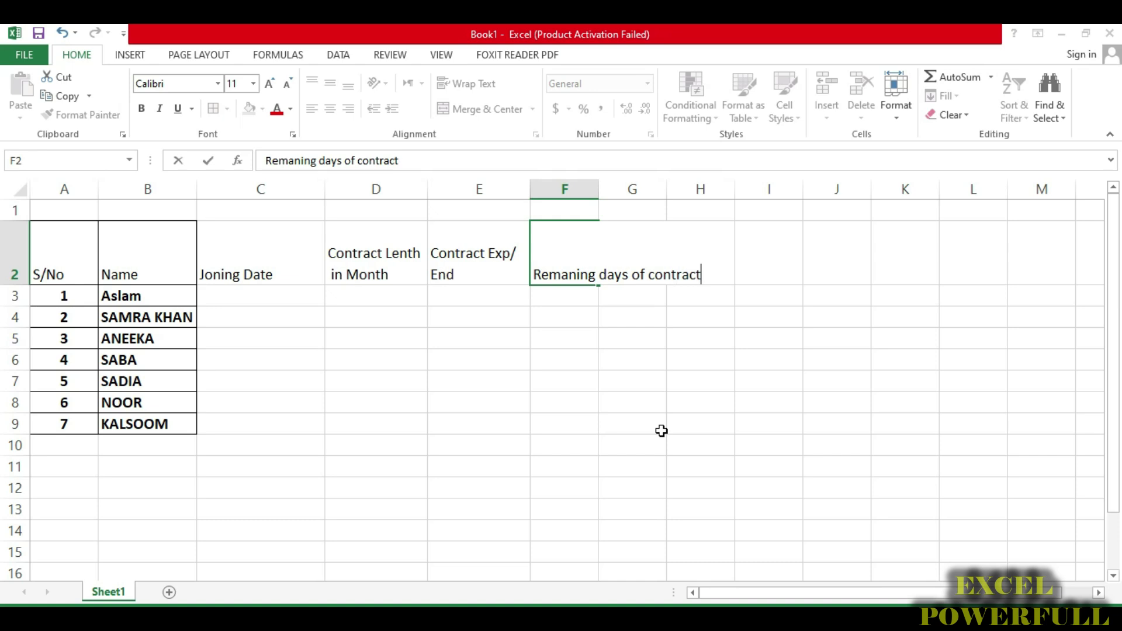
key(Return)
key(Up)
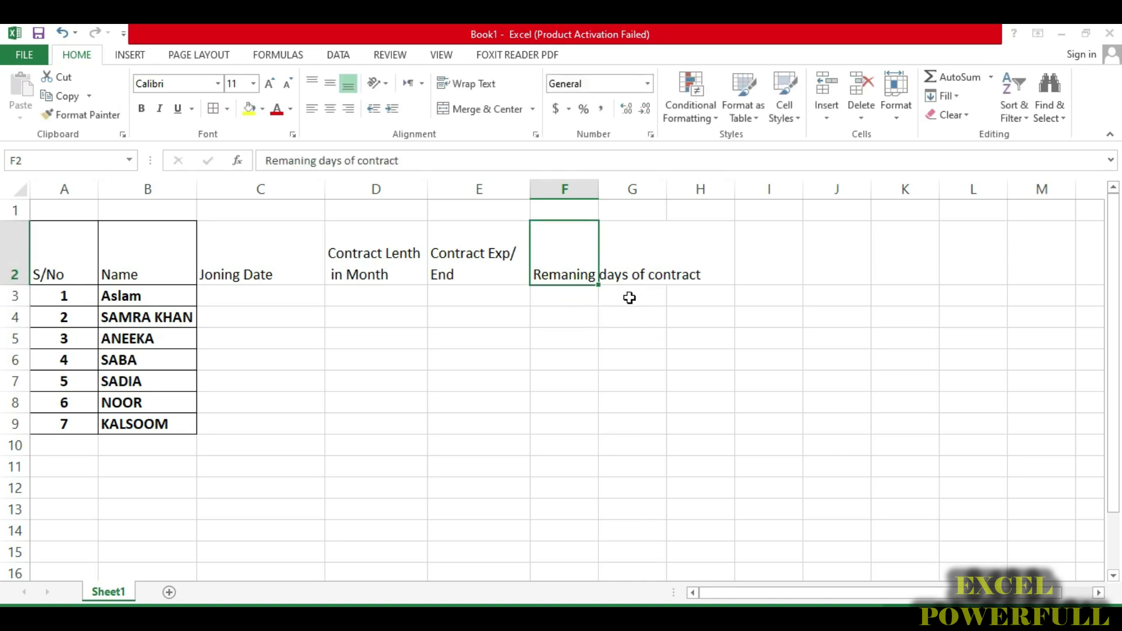
Step: Break the F2 heading before "contract" and widen column F so "Remaning days of" fits on one line
click(638, 276)
click(580, 278)
double_click(582, 276)
click(645, 275)
key(alt+Return)
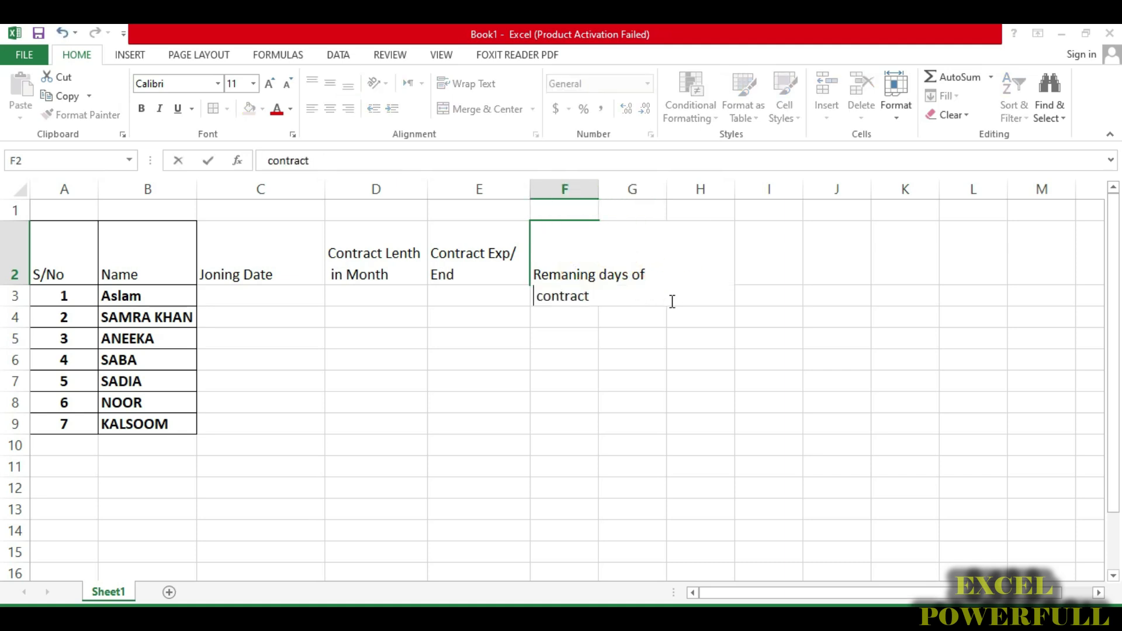
click(531, 401)
click(573, 258)
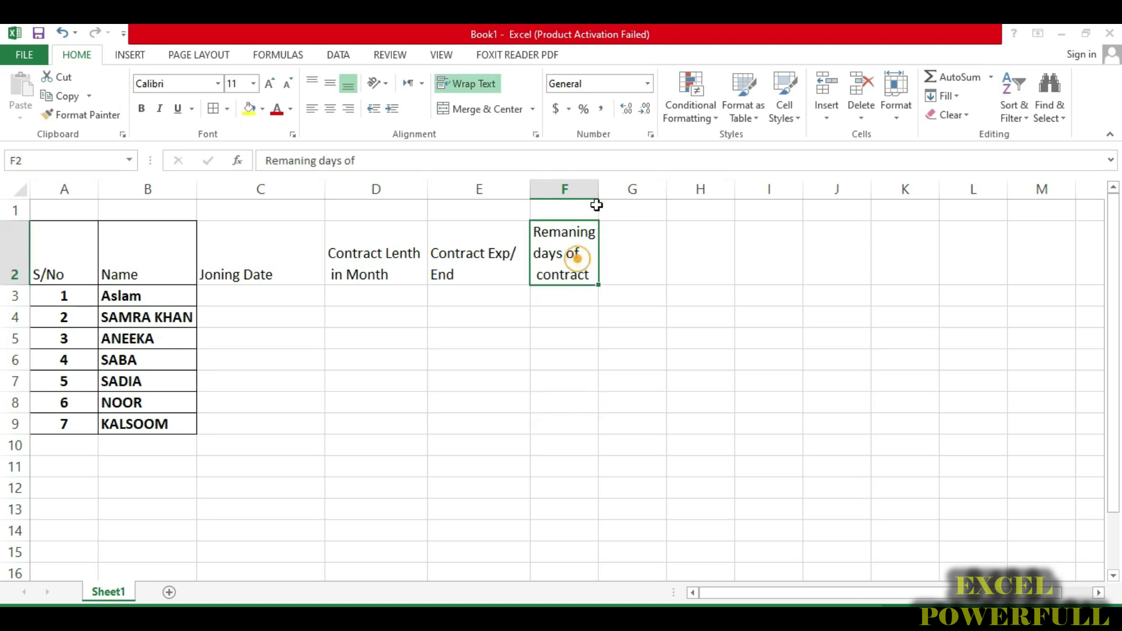
drag(598, 187, 653, 191)
click(604, 320)
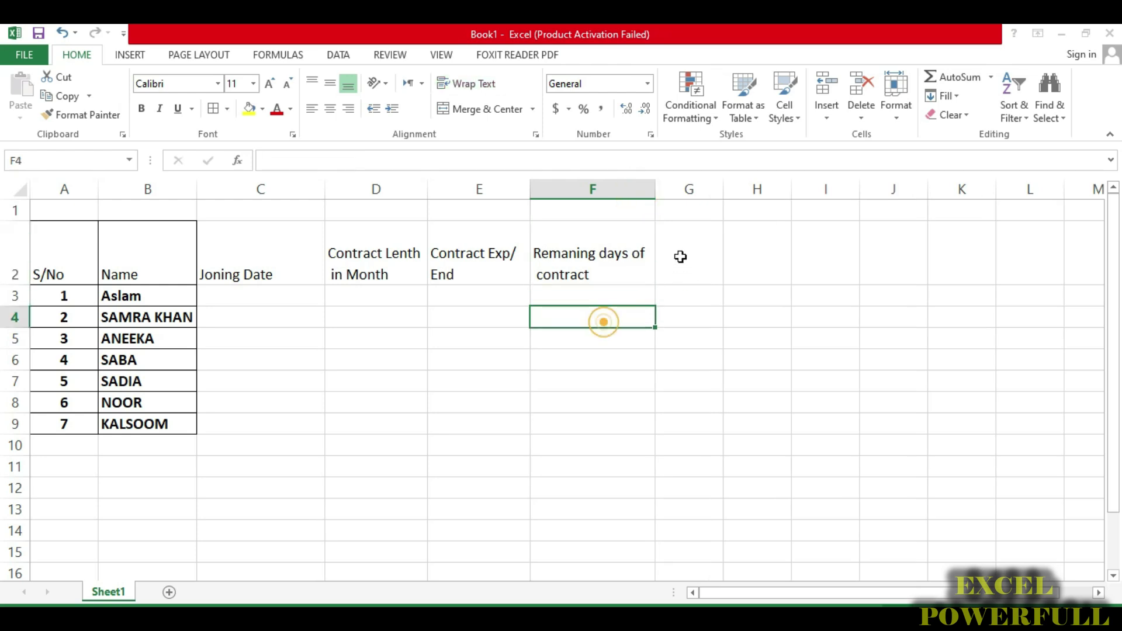
click(679, 254)
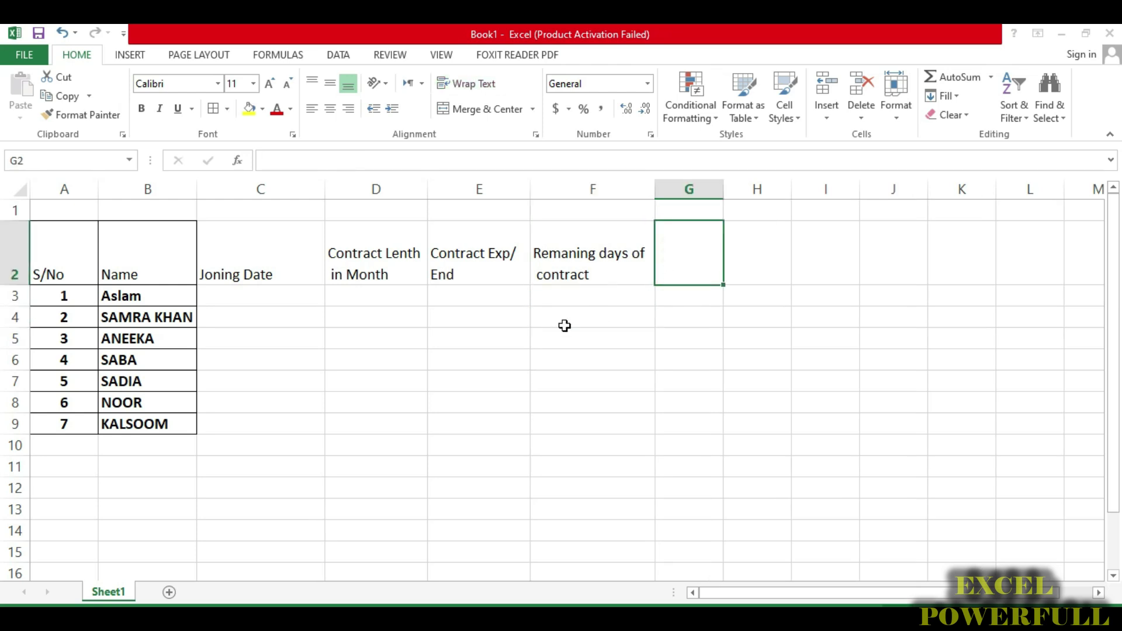
click(566, 280)
Step: Make the header row A2:F2 bold and center its text both vertically and horizontally
drag(51, 254, 576, 263)
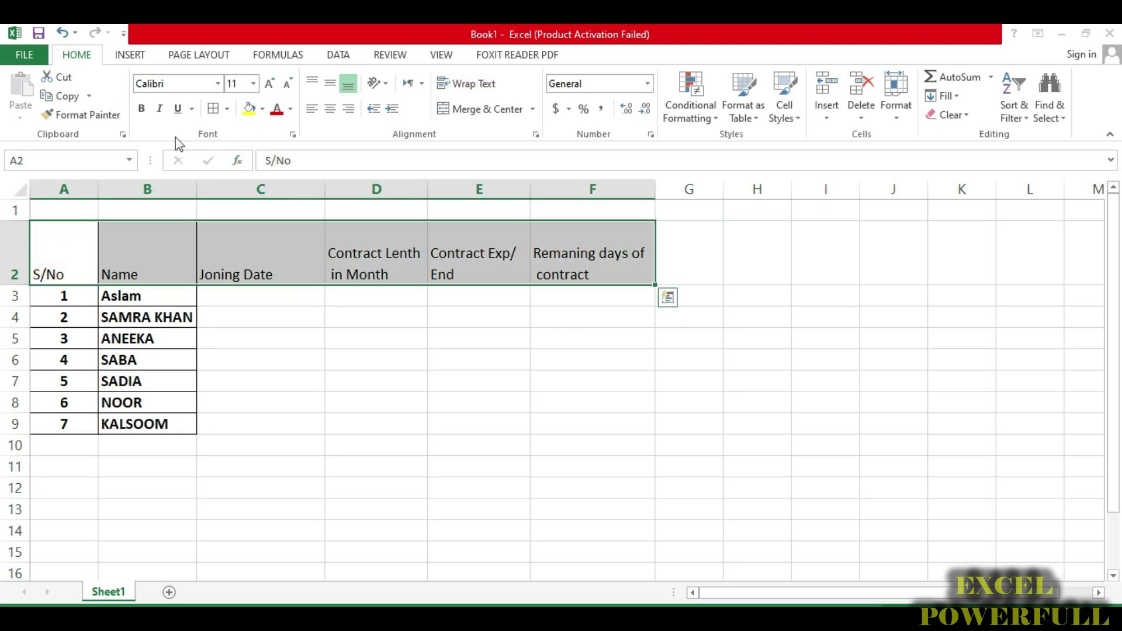
click(142, 109)
click(330, 83)
click(330, 109)
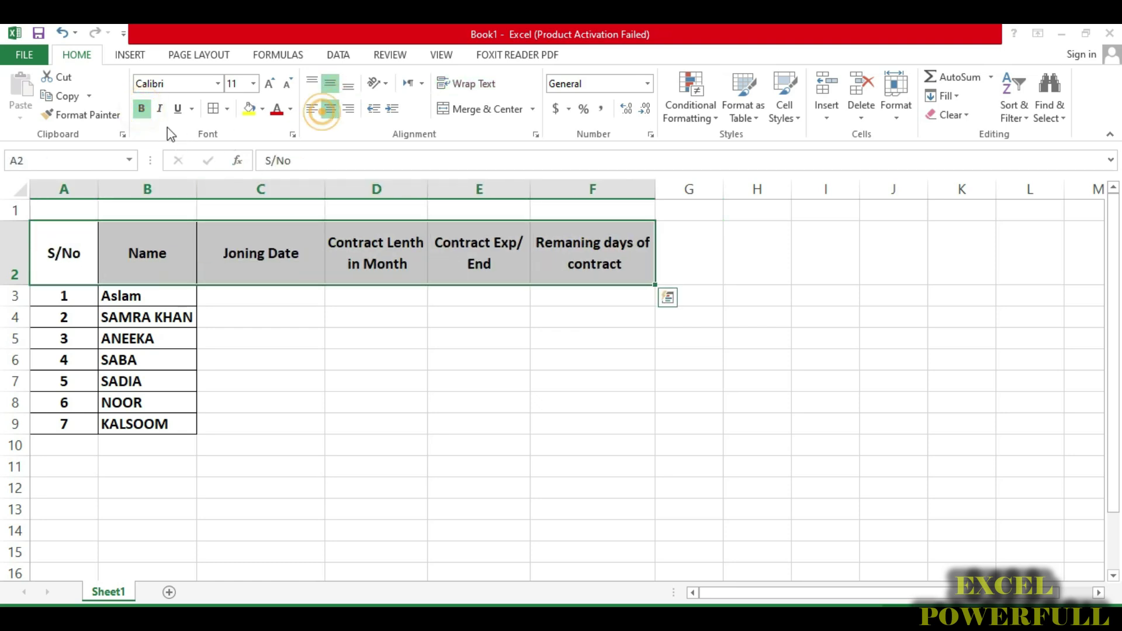
Step: Apply a thick box border around the header row A2:F2 and around each individual header cell
click(227, 110)
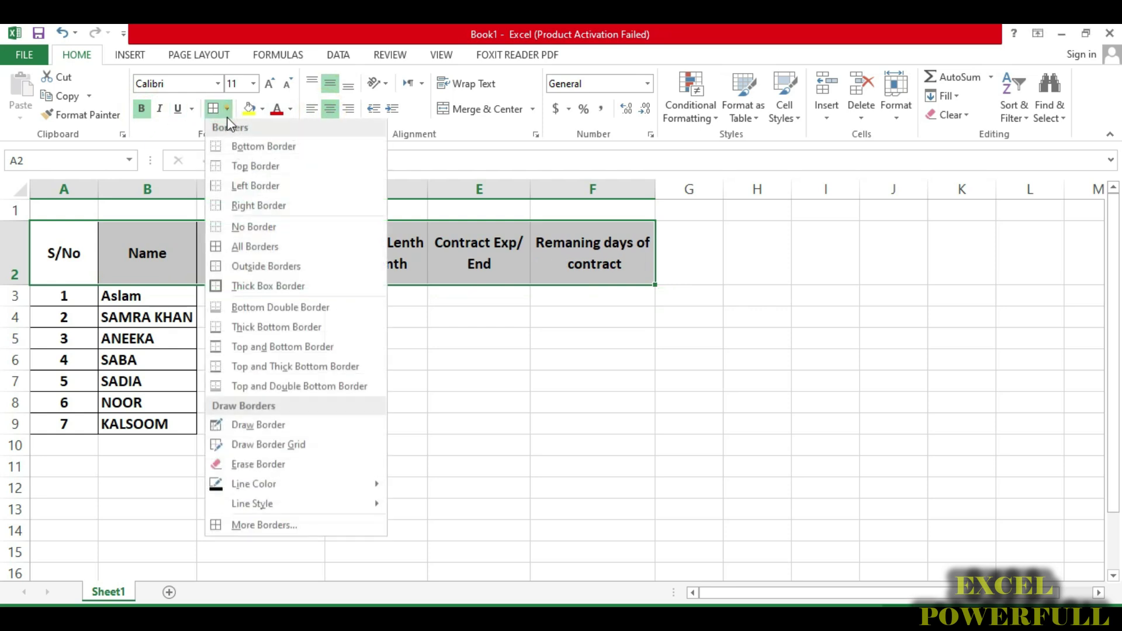
click(238, 290)
click(85, 257)
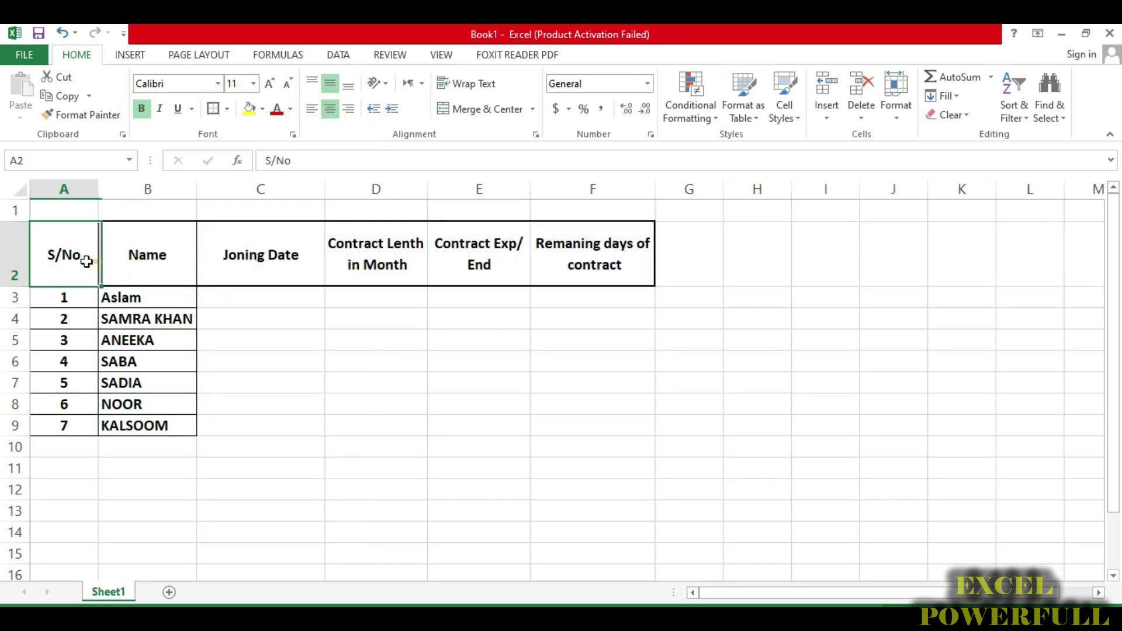
click(214, 111)
key(Right)
click(214, 111)
key(Right)
click(213, 111)
key(Right)
click(213, 111)
key(Right)
click(213, 111)
key(Right)
click(214, 111)
Step: Fill the header row A2:F2 with a light orange theme color
drag(61, 254, 566, 251)
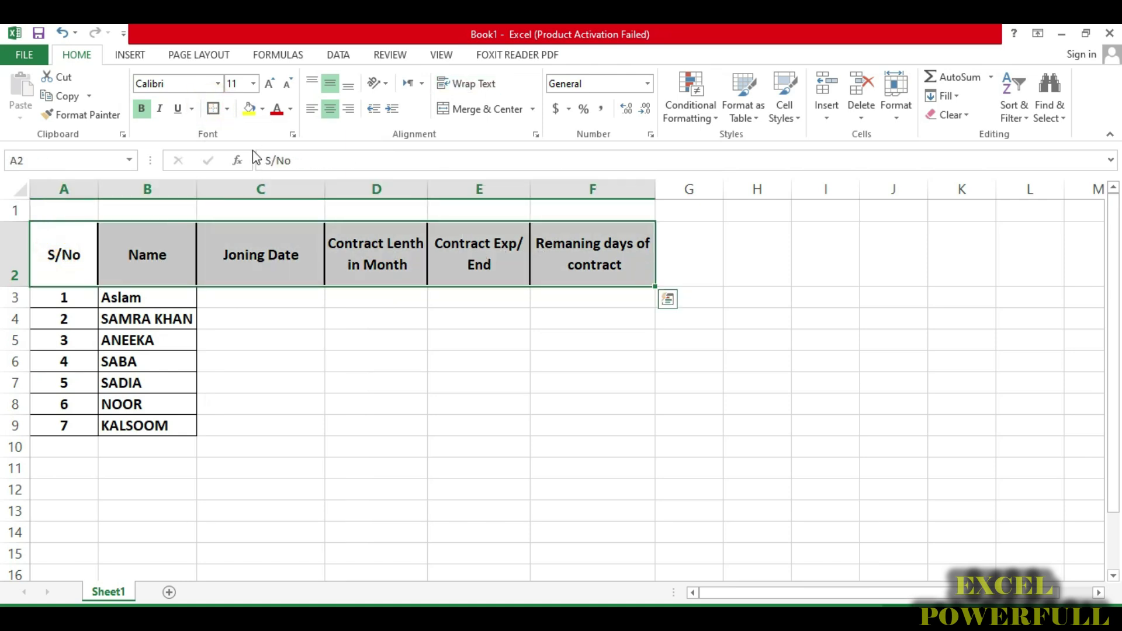
click(227, 109)
click(261, 107)
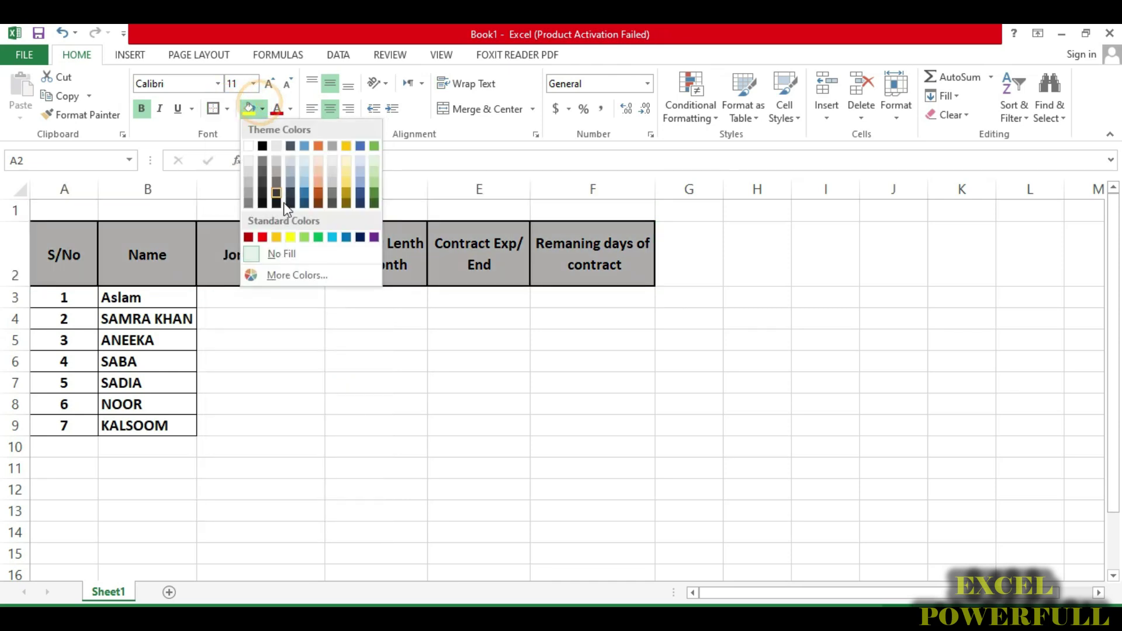
click(321, 182)
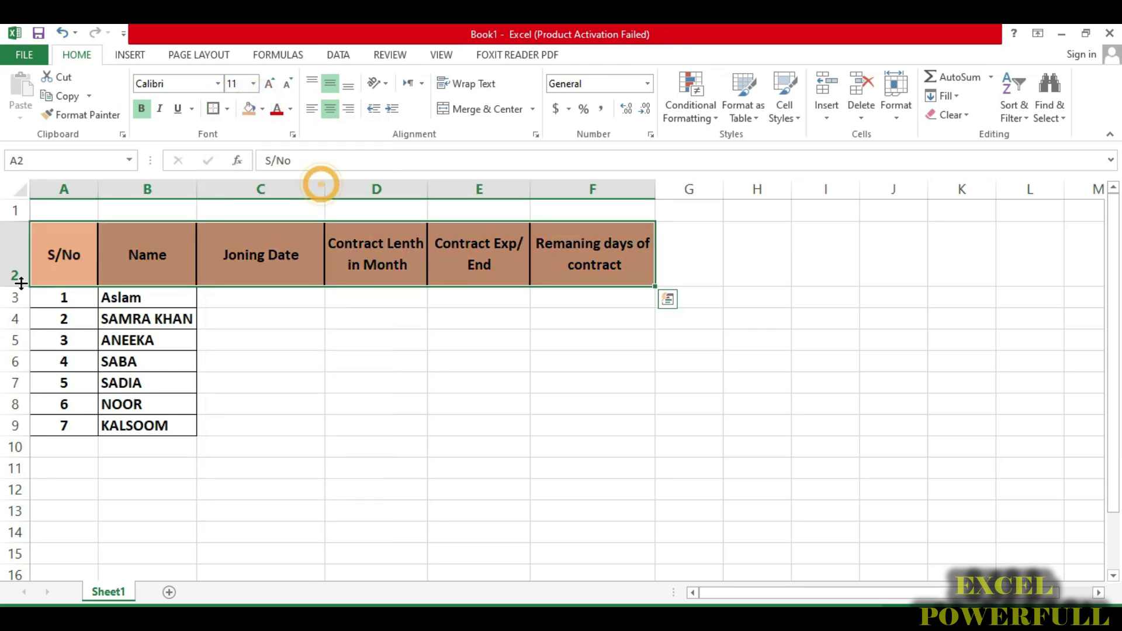
Step: Increase the height of row 1 to about that of the header row, and merge and center cells A1:F1
drag(19, 224, 20, 266)
click(177, 240)
drag(56, 229, 605, 245)
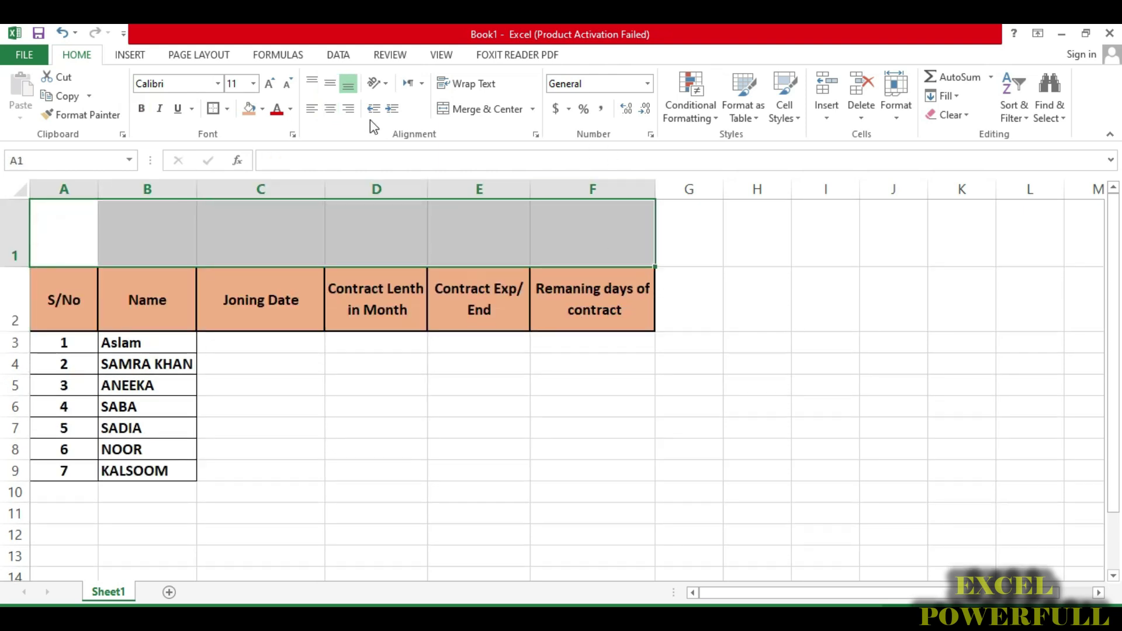
click(467, 109)
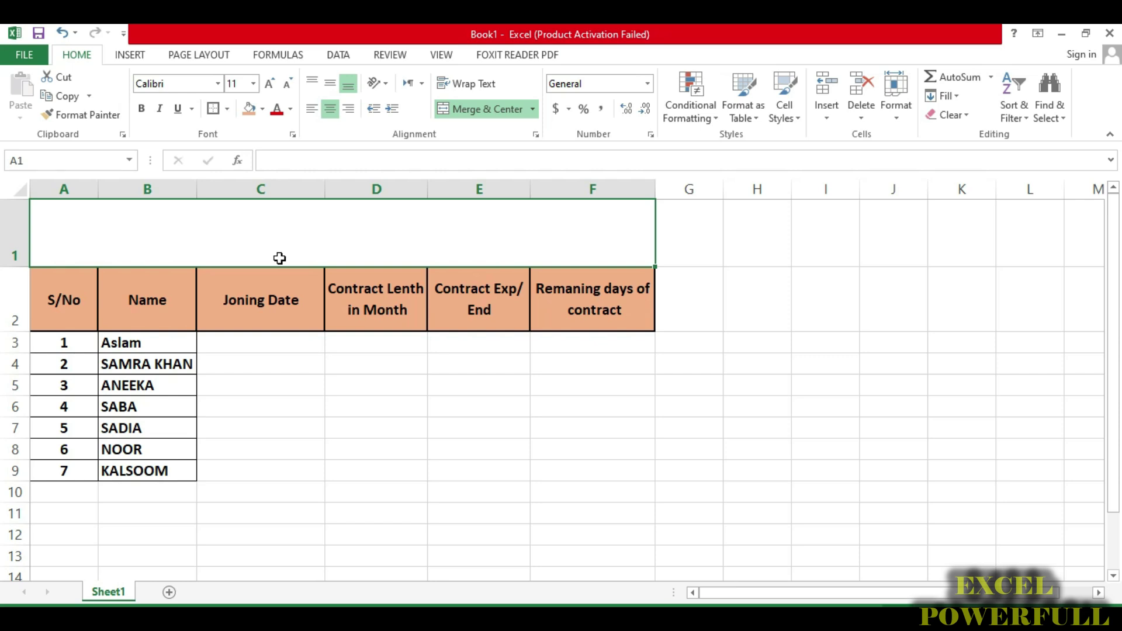
Step: Enter the title "PAK COLLAGE OF OKARA" in merged cell A1, with "CONTRACT DETAIL" on a second line
click(263, 237)
text(P)
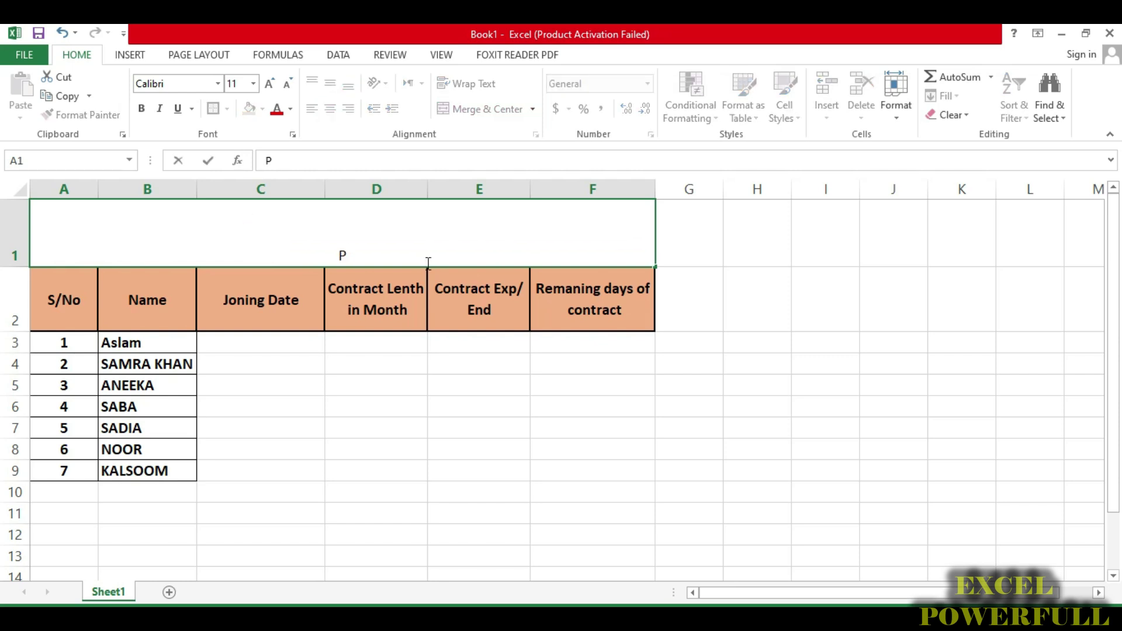
text(AK COL)
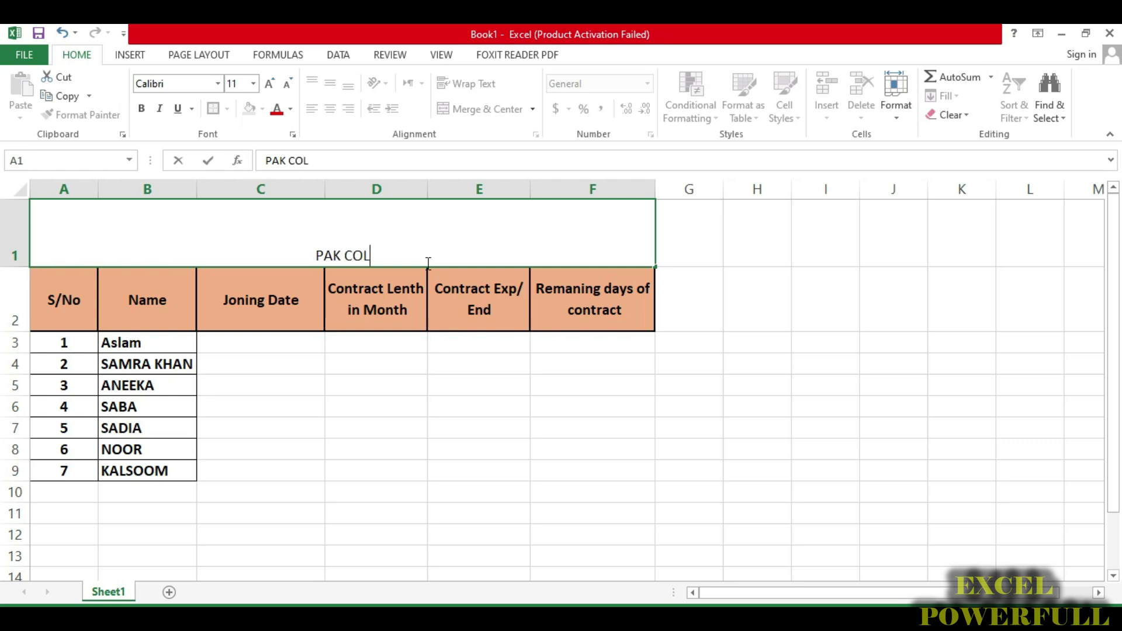
text(LAGE OF )
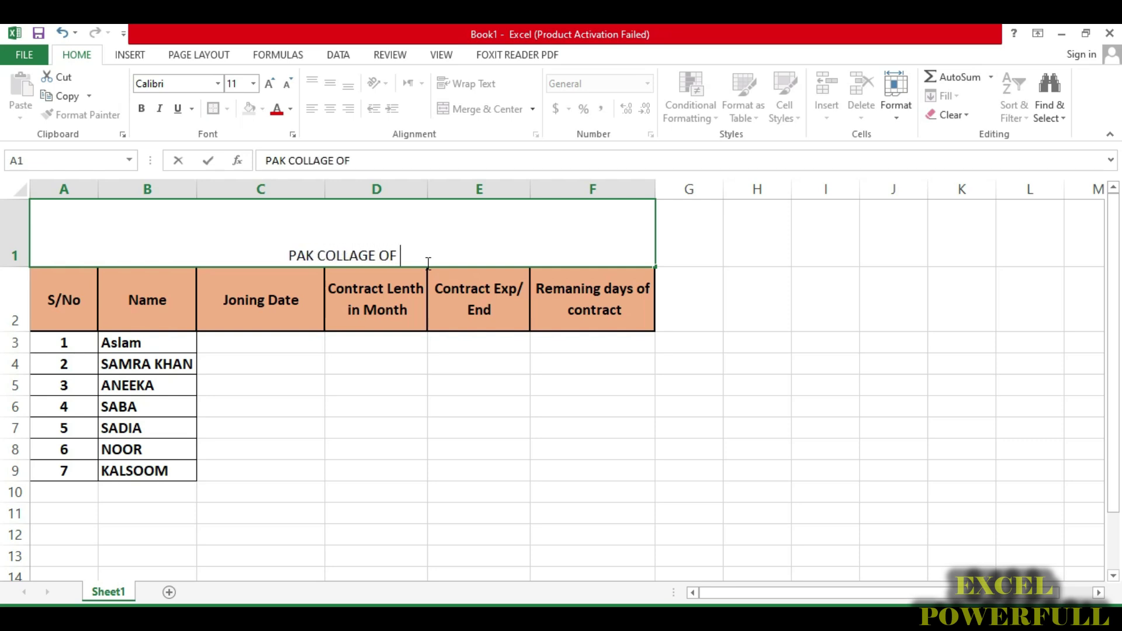
text(OKARA)
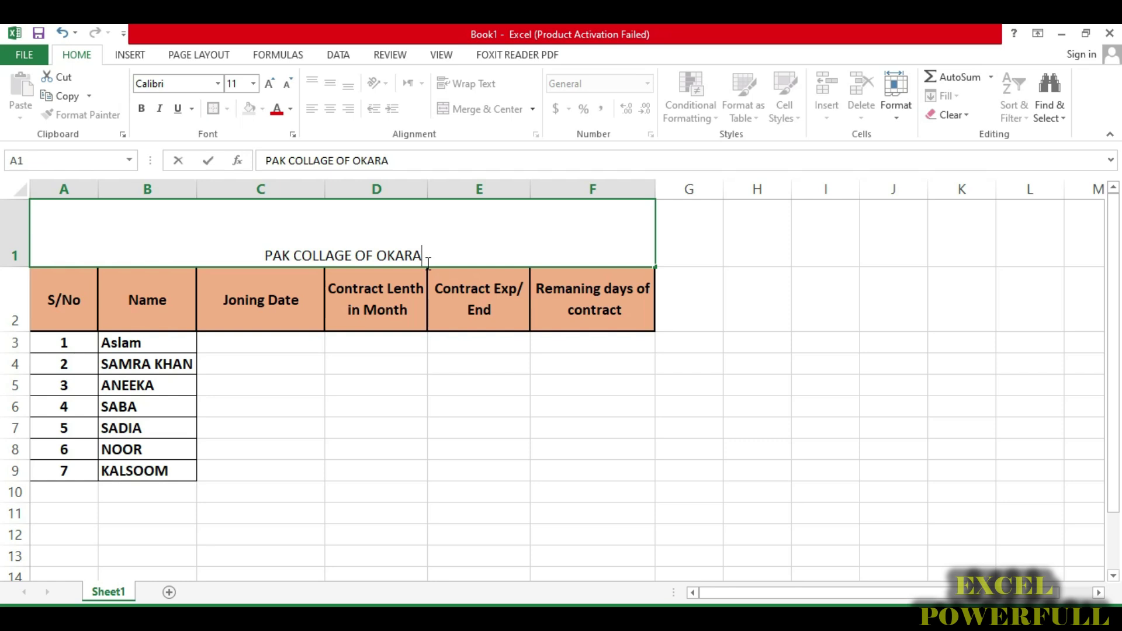
key(alt)
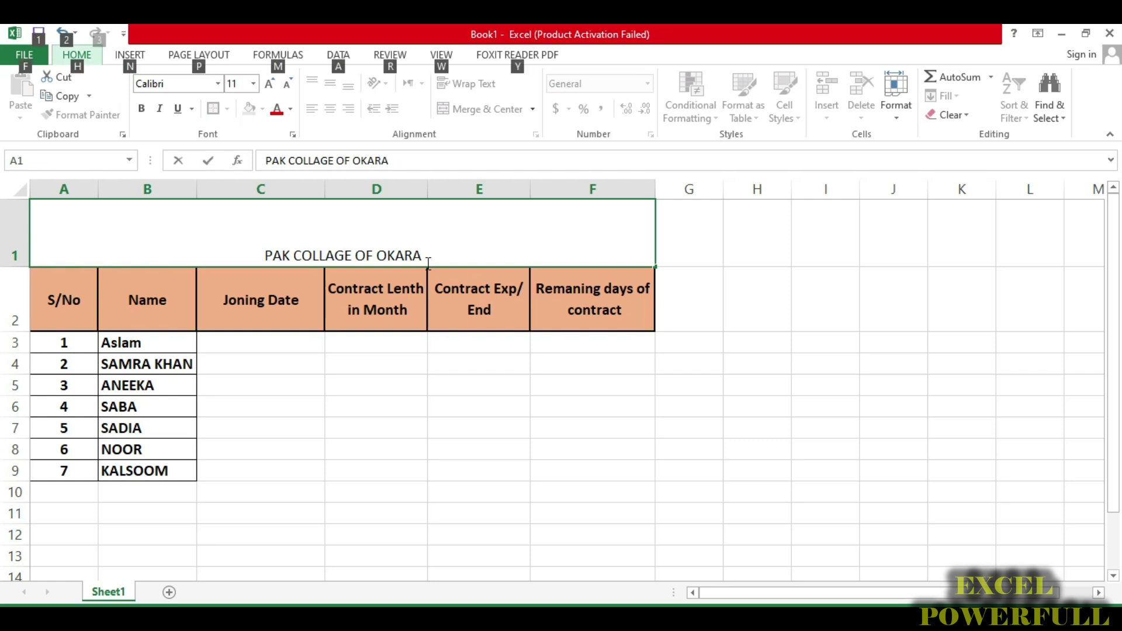
click(428, 253)
key(alt+Return)
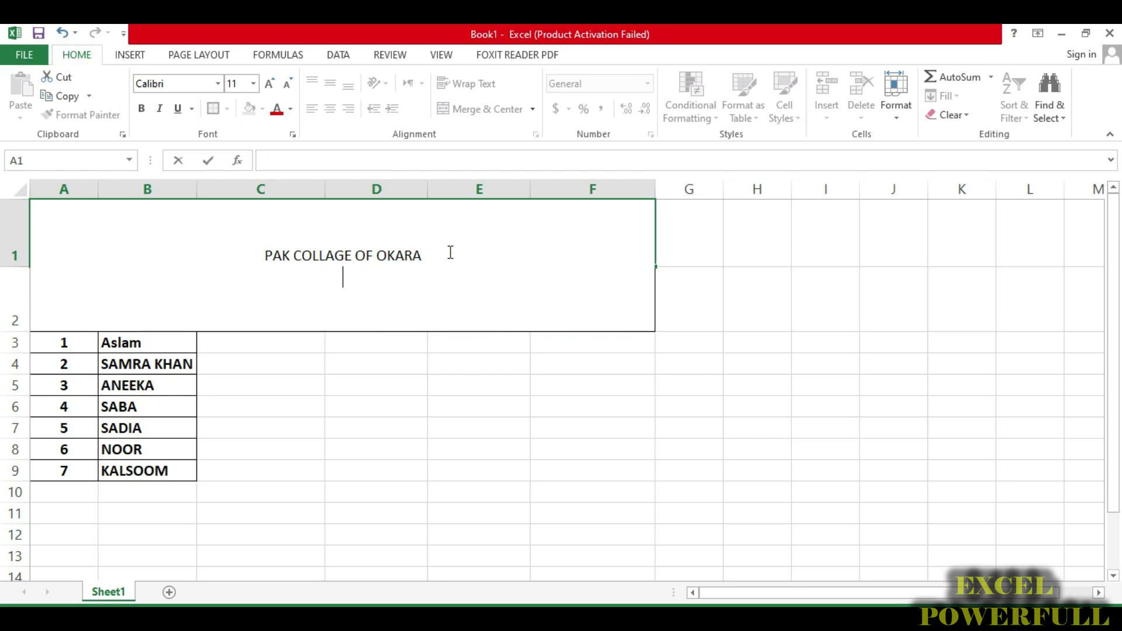
text(CONTRACT)
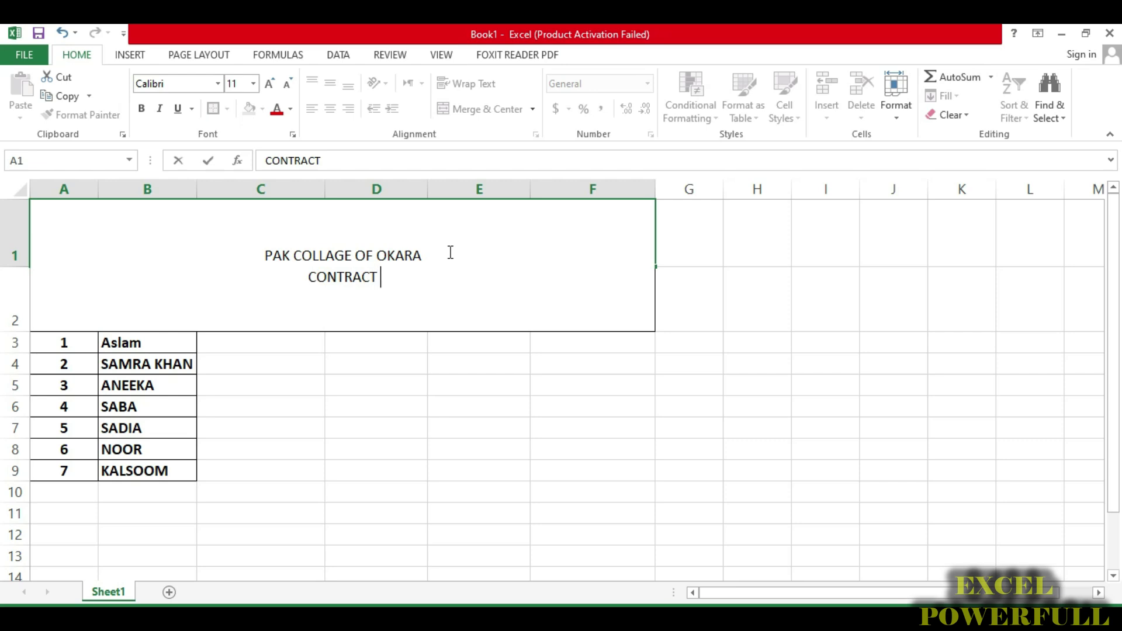
text( D)
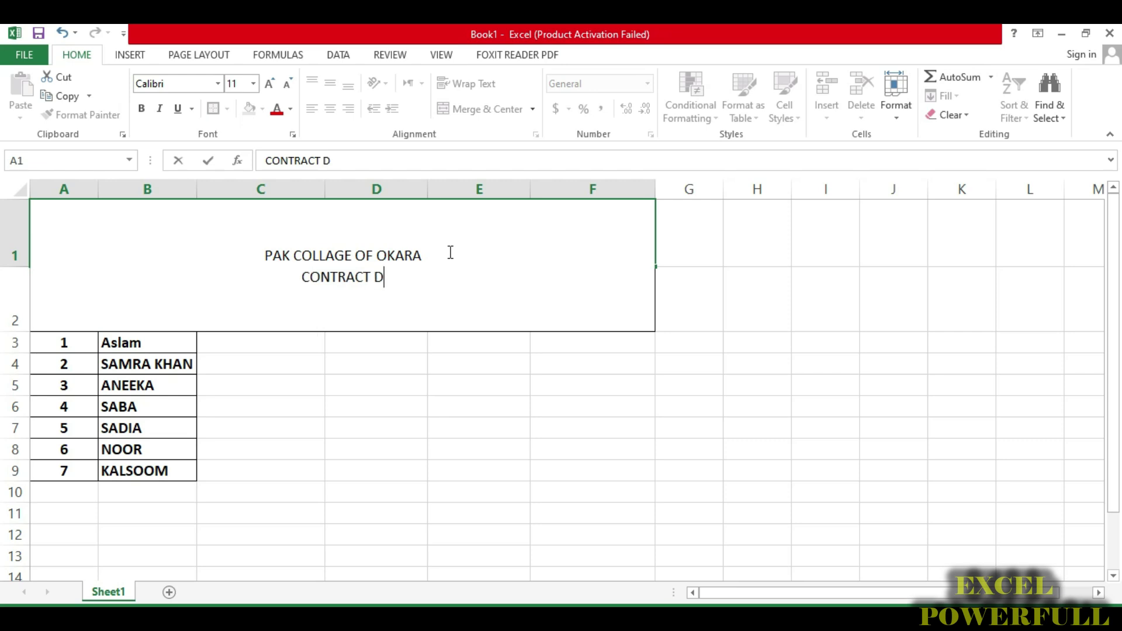
text(ETAIL)
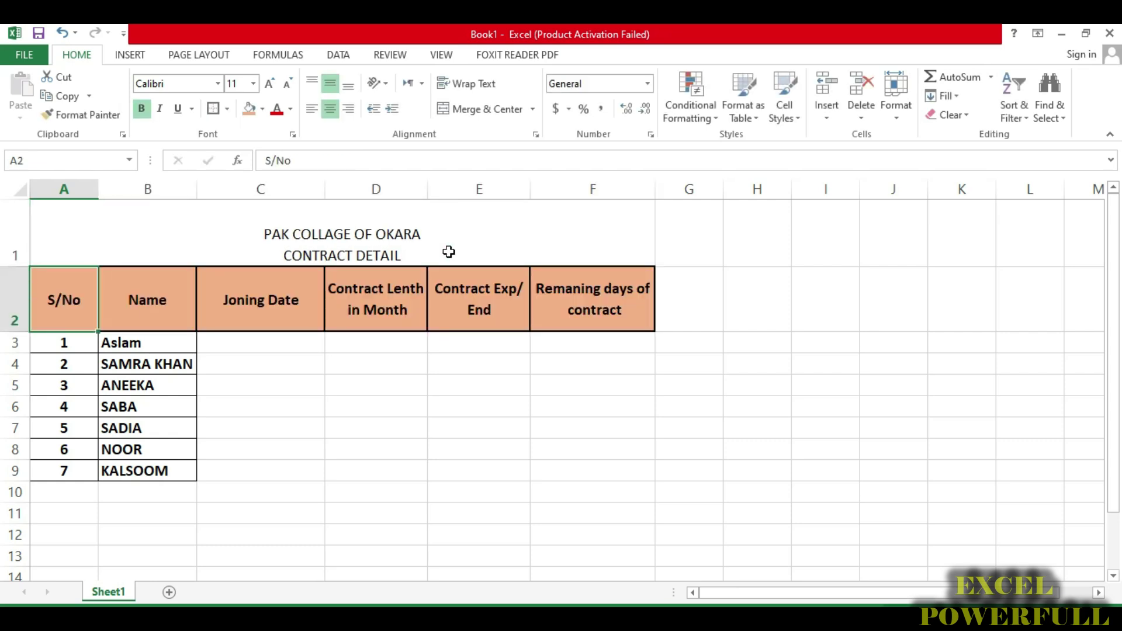
Step: Enlarge the title line "PAK COLLAGE OF OKARA" to font size 18 and make it bold
click(448, 251)
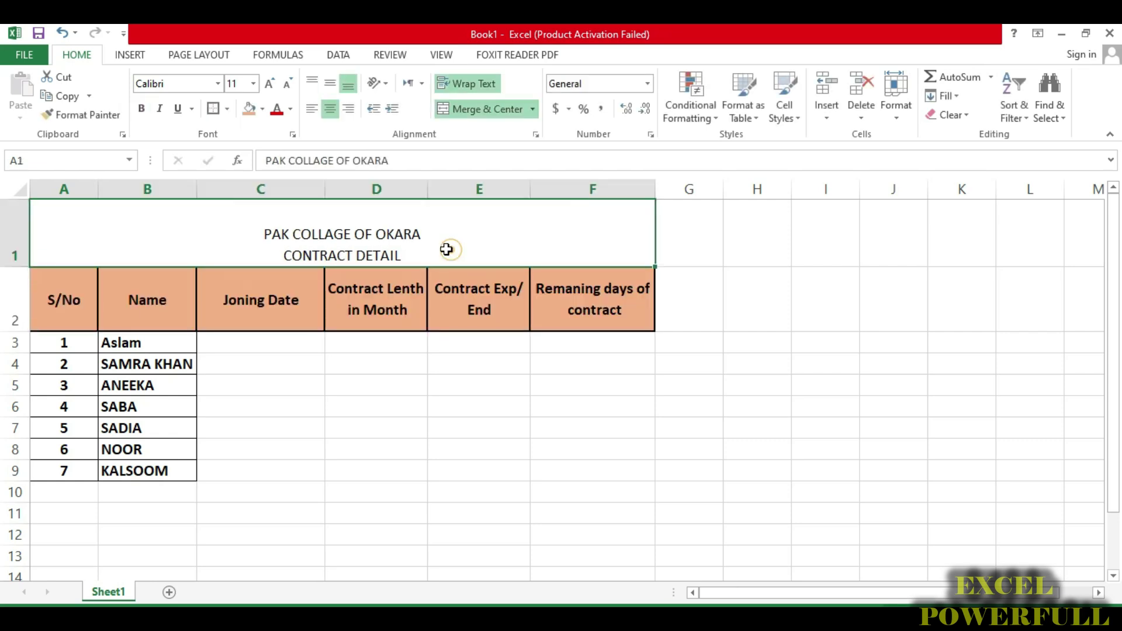
double_click(444, 233)
drag(445, 232, 267, 233)
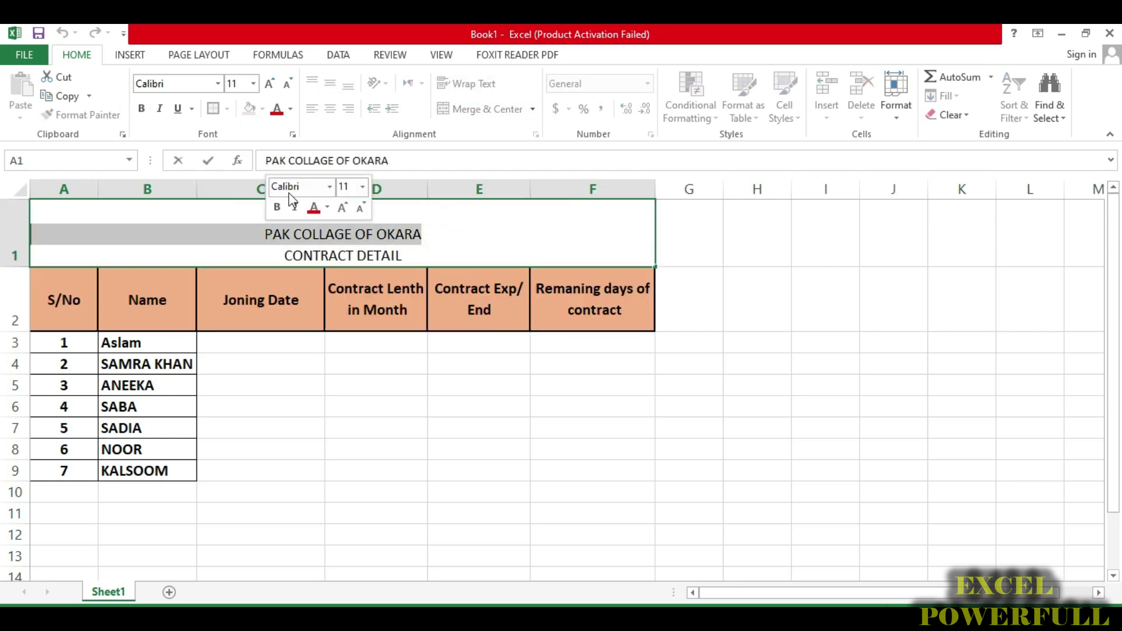
click(271, 83)
click(271, 83)
click(271, 83)
click(271, 83)
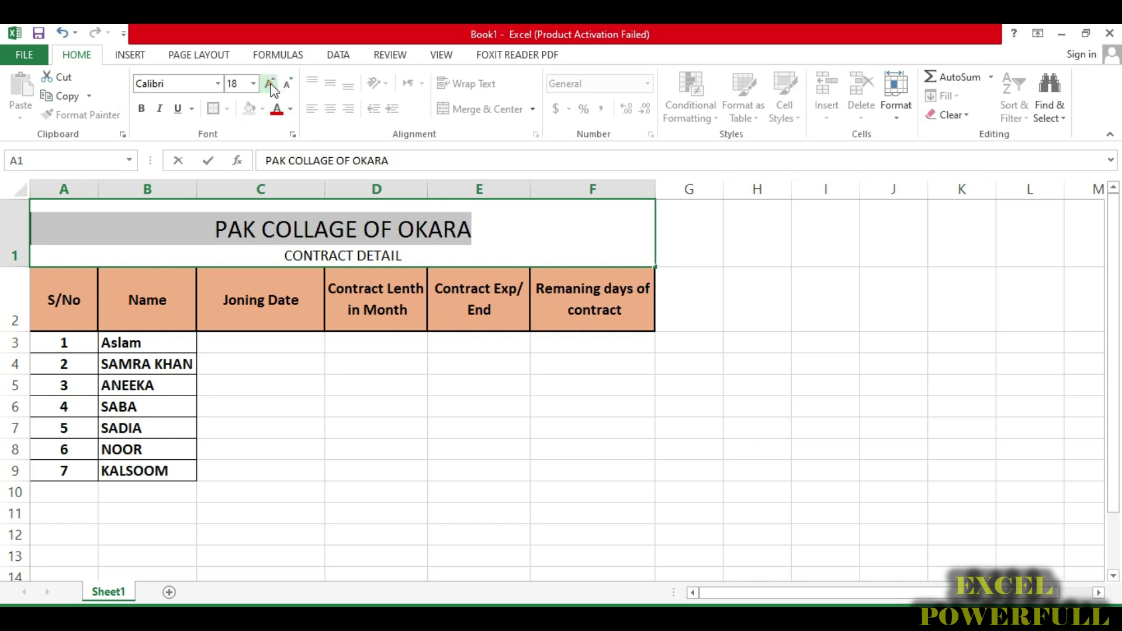
click(141, 109)
Step: Make the second title line "CONTRACT DETAIL" bold
drag(436, 255, 285, 257)
click(142, 108)
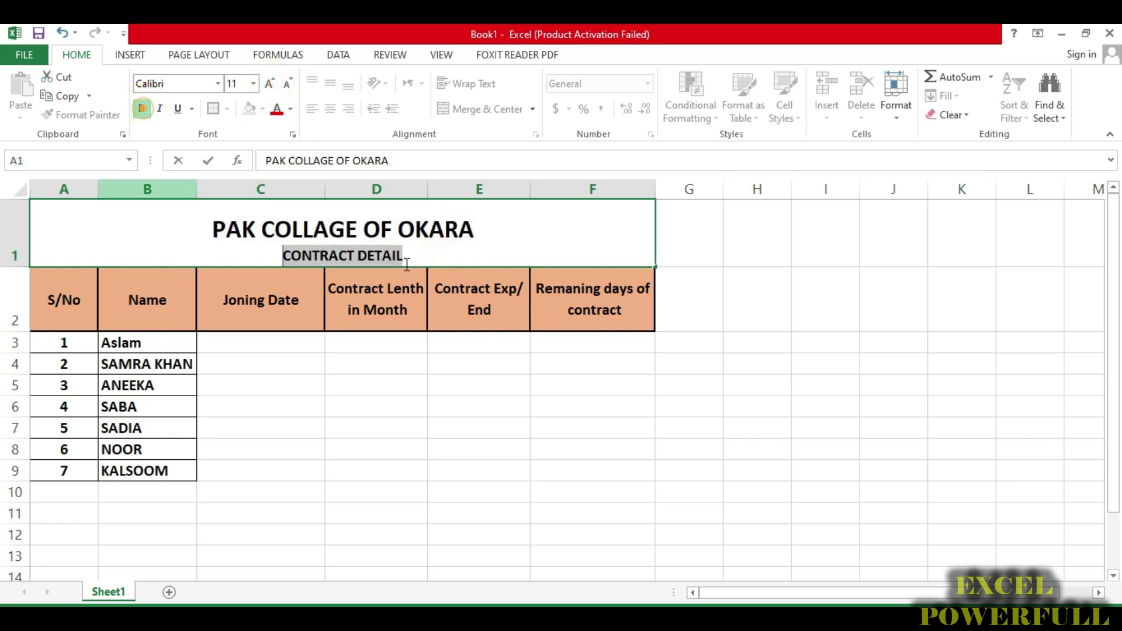
click(529, 234)
click(480, 269)
Step: Fill the merged title cell A1 with a light blue theme color
click(496, 233)
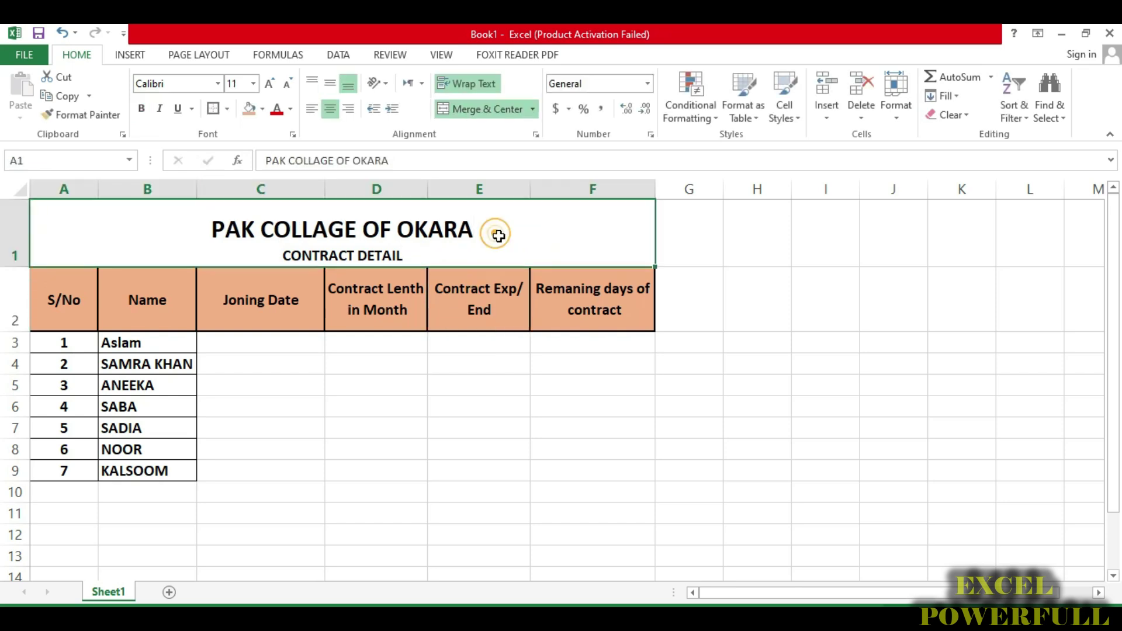
click(262, 109)
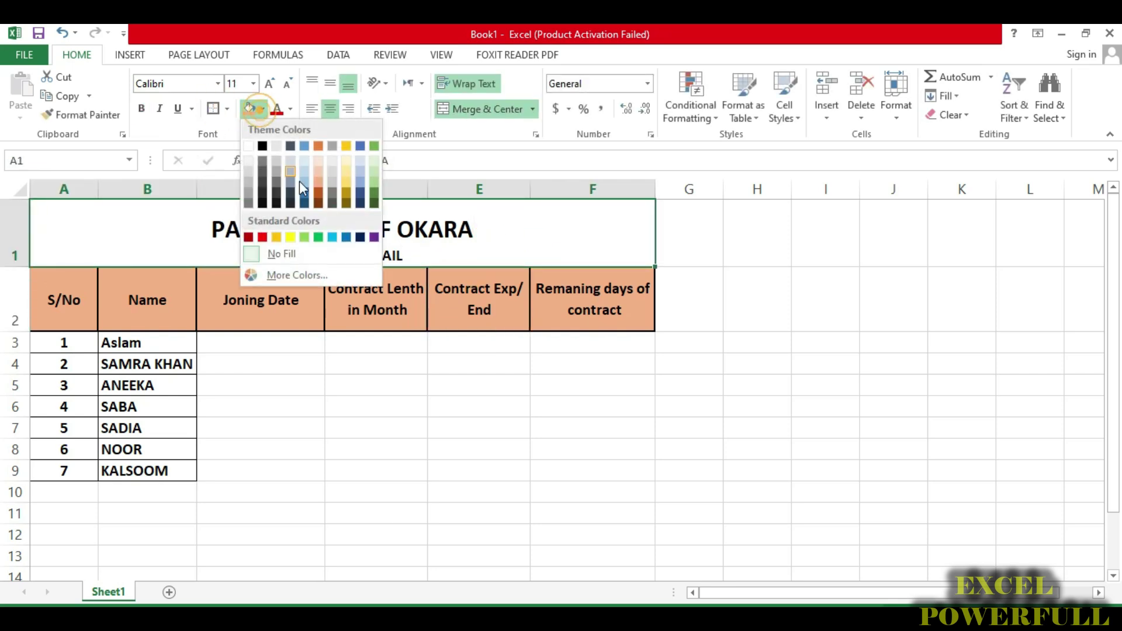
click(300, 177)
click(353, 326)
click(378, 246)
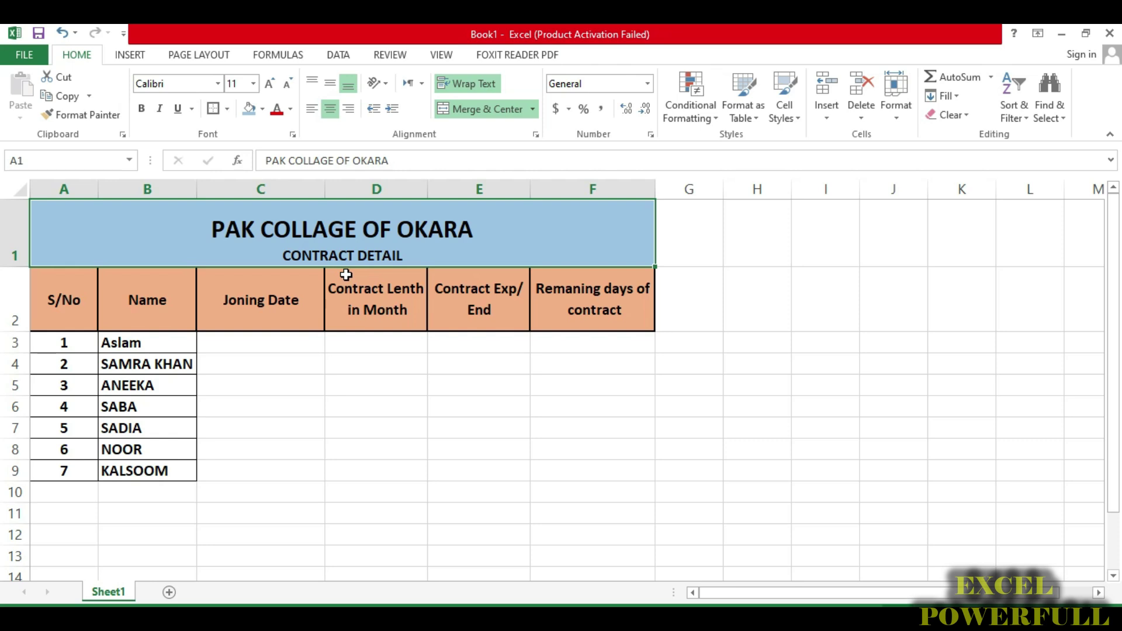
Step: Apply all borders to the data range A3:F9 and autofit the S/No column to its contents
drag(59, 345, 595, 471)
click(227, 108)
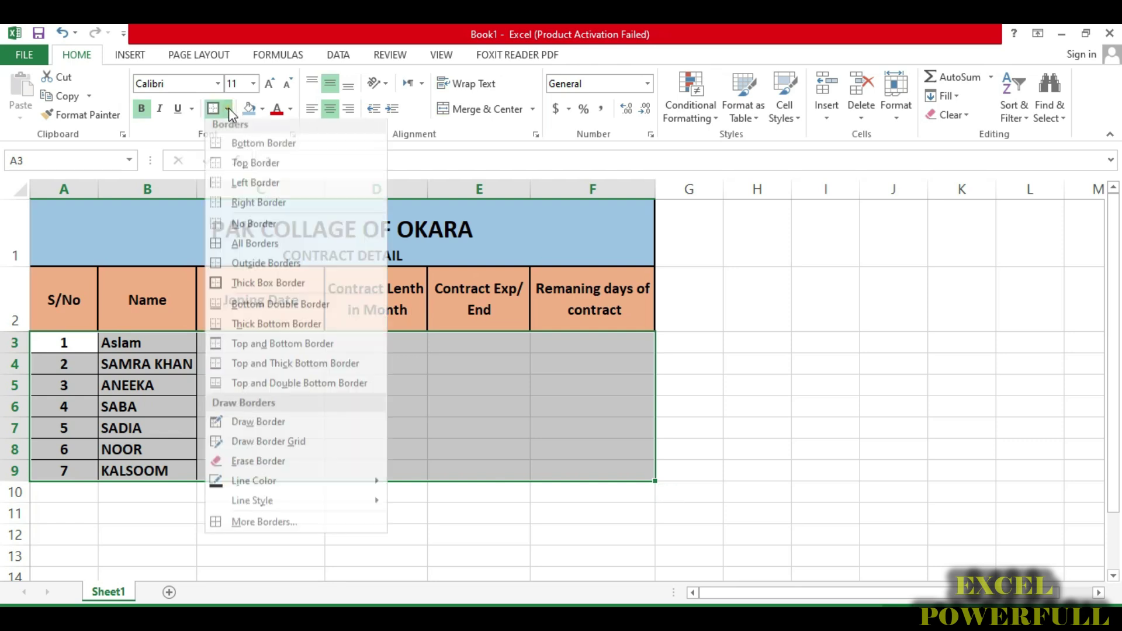
click(234, 251)
click(487, 396)
click(249, 369)
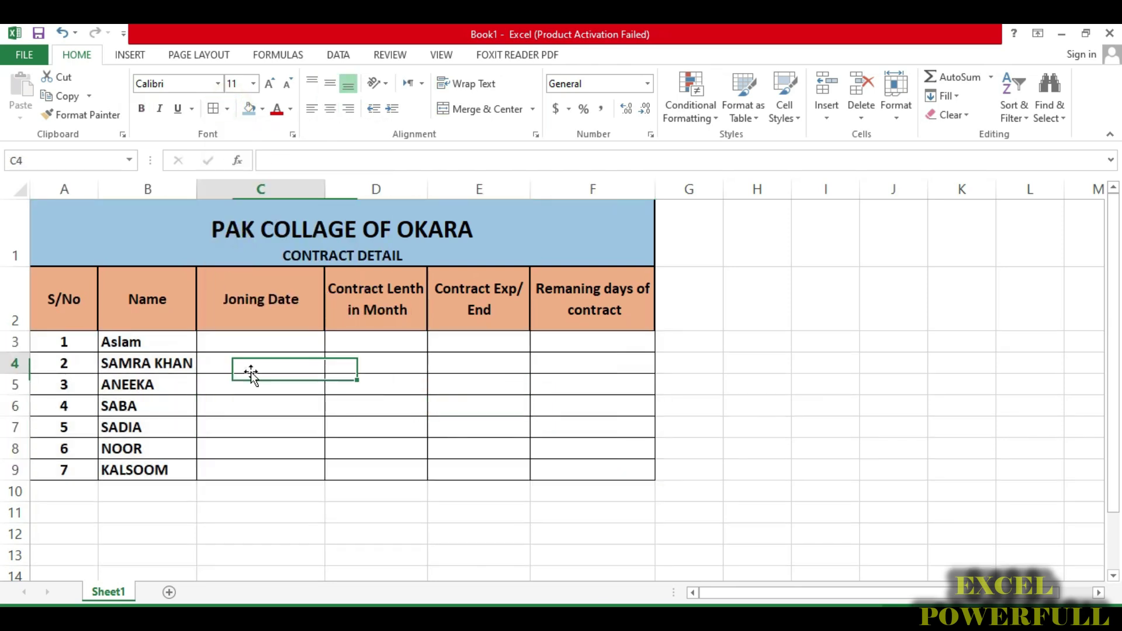
double_click(99, 188)
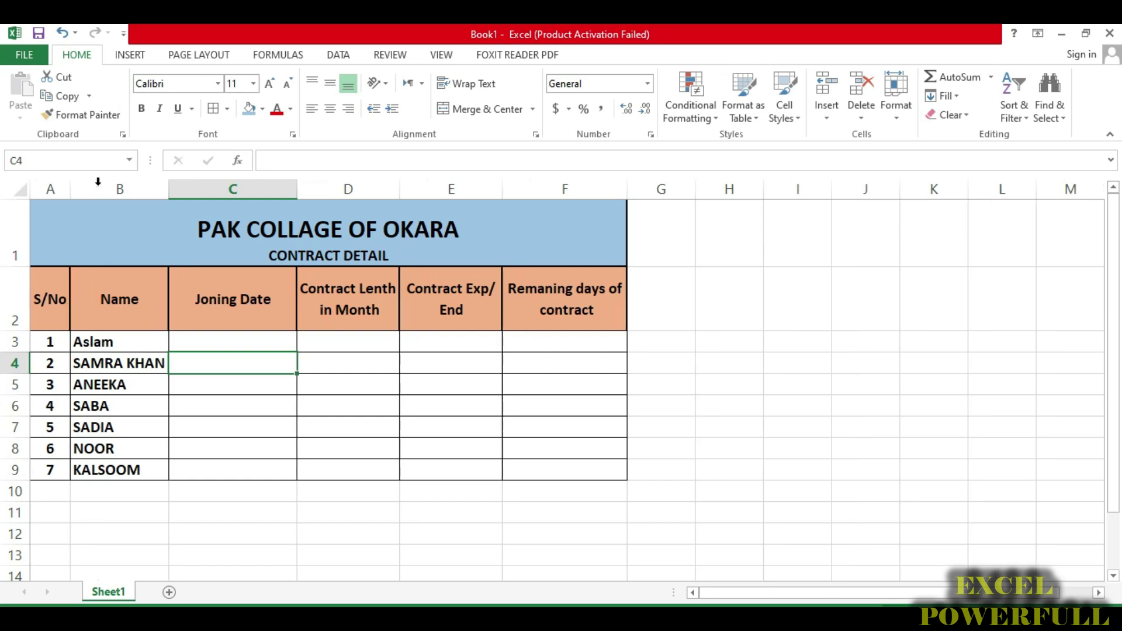
Step: Enter the joining date 25-JULY-2023 in cell C3
click(211, 346)
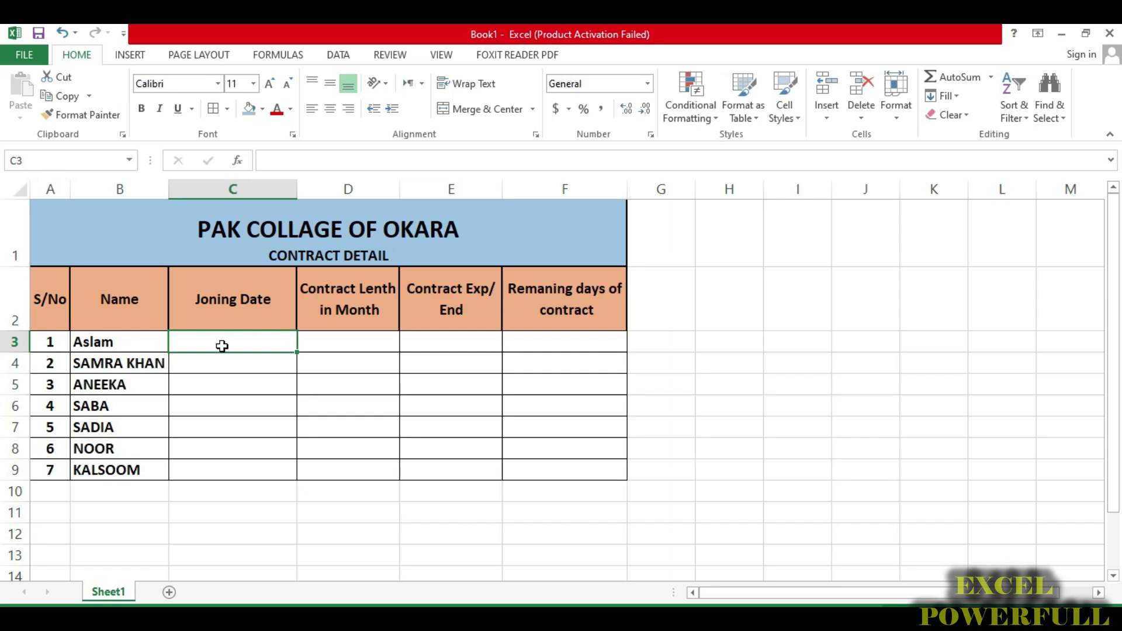
text(01)
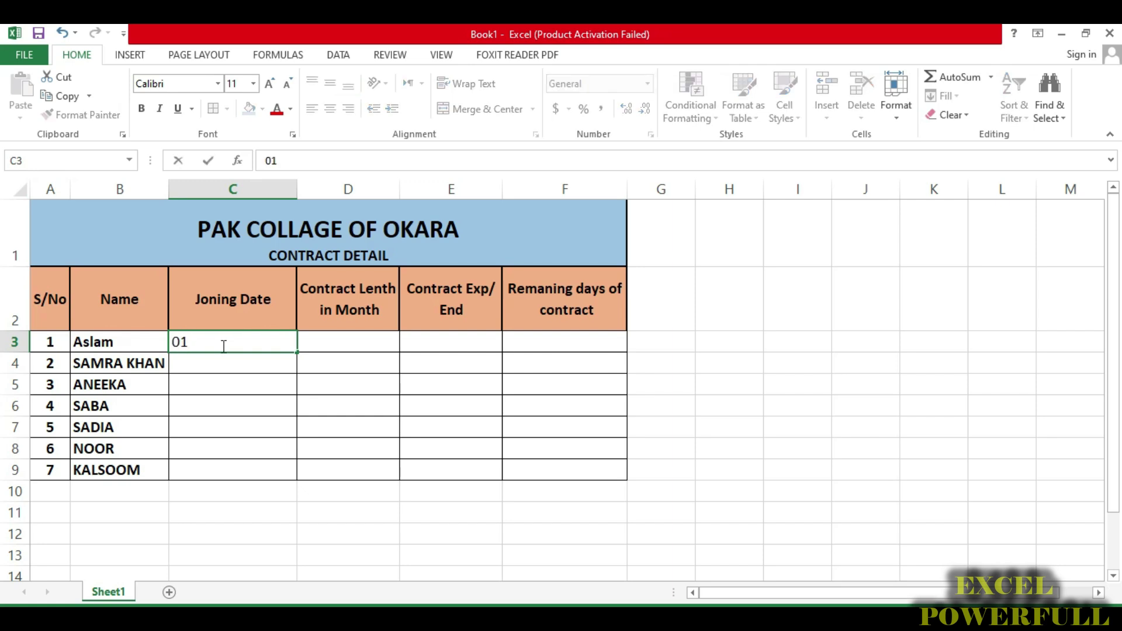
text(-)
key(BackSpace)
key(BackSpace)
key(BackSpace)
text(25)
text(-JUL)
text(Y)
text(-)
text(202)
text(3)
key(Return)
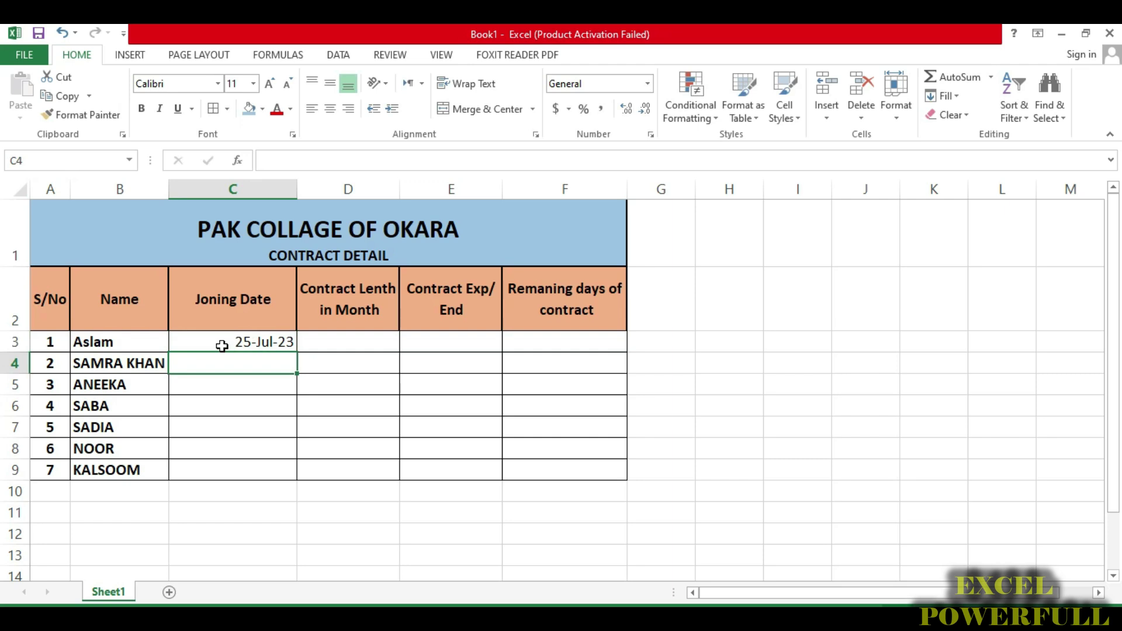
Step: Enter the joining dates 10-DEC-2023 in cell C4 and 01-FEB-2023 in cell C5
text(10)
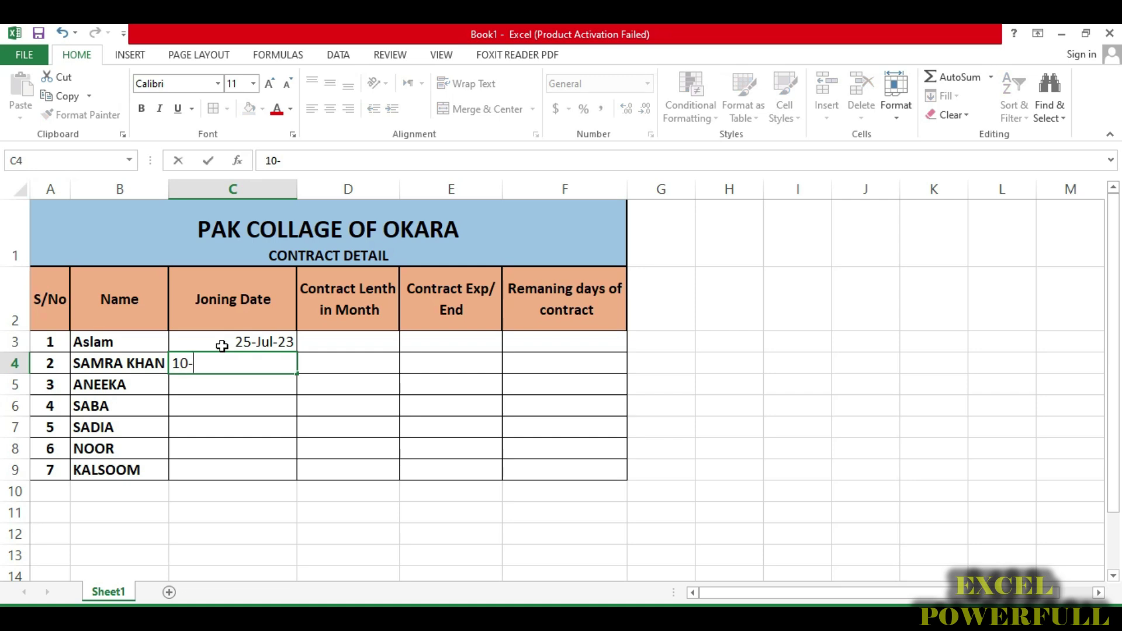
text(-DEC-2023)
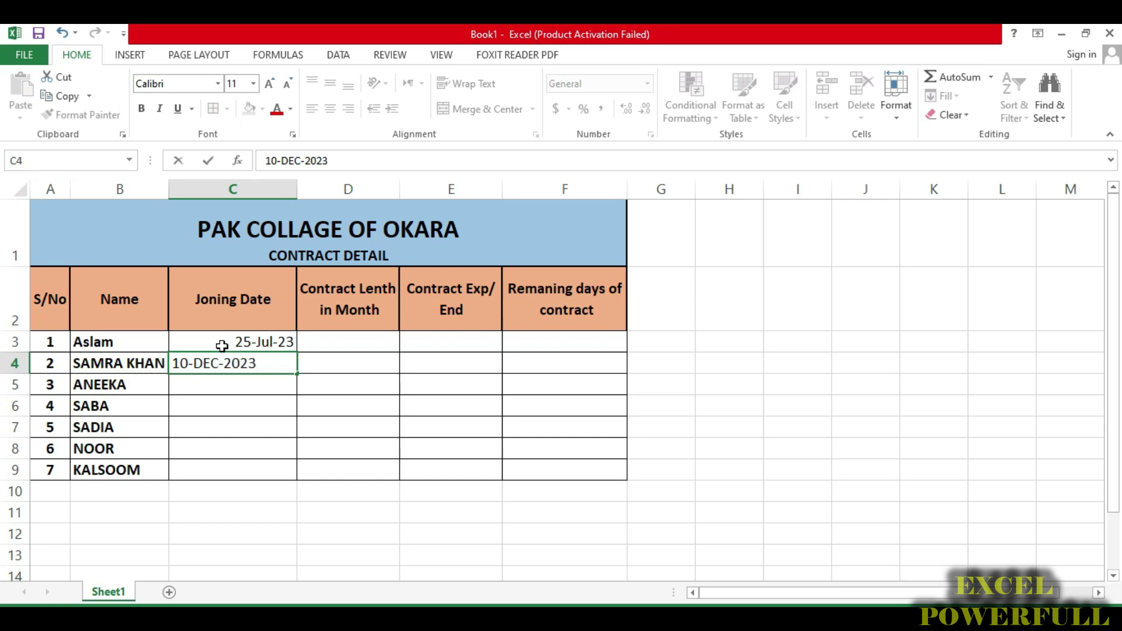
key(Return)
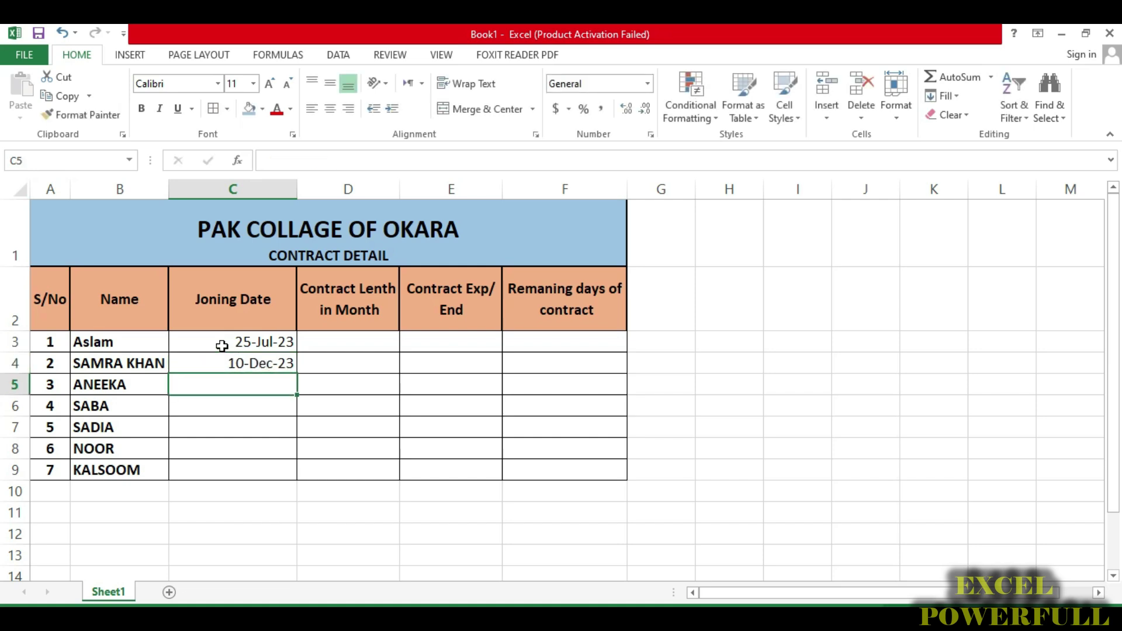
text(01)
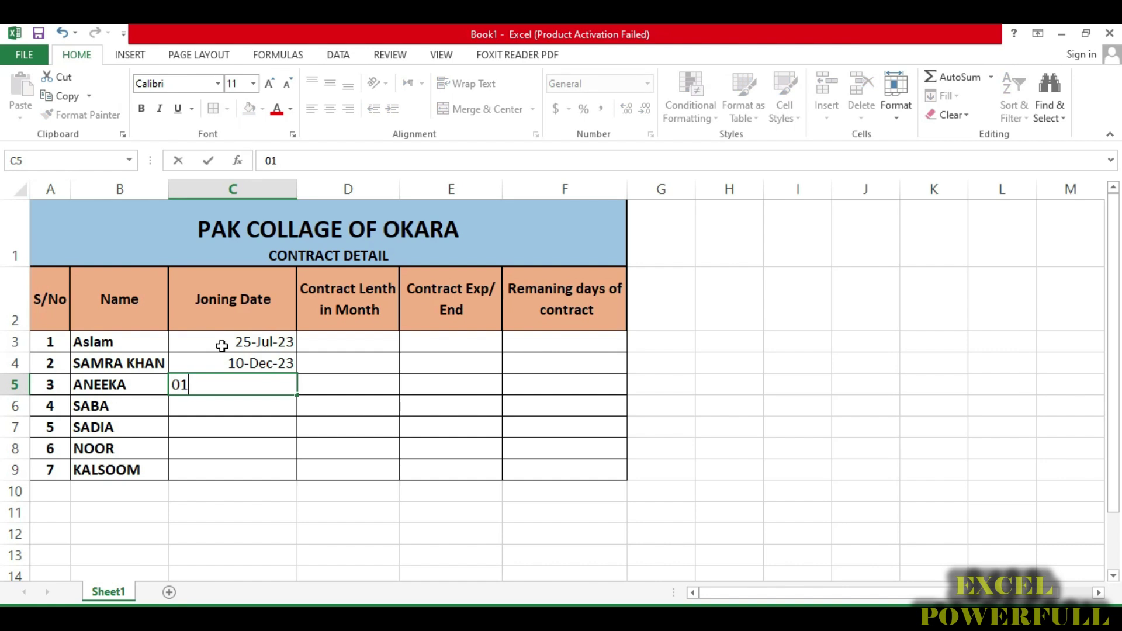
text(-FEB-2023)
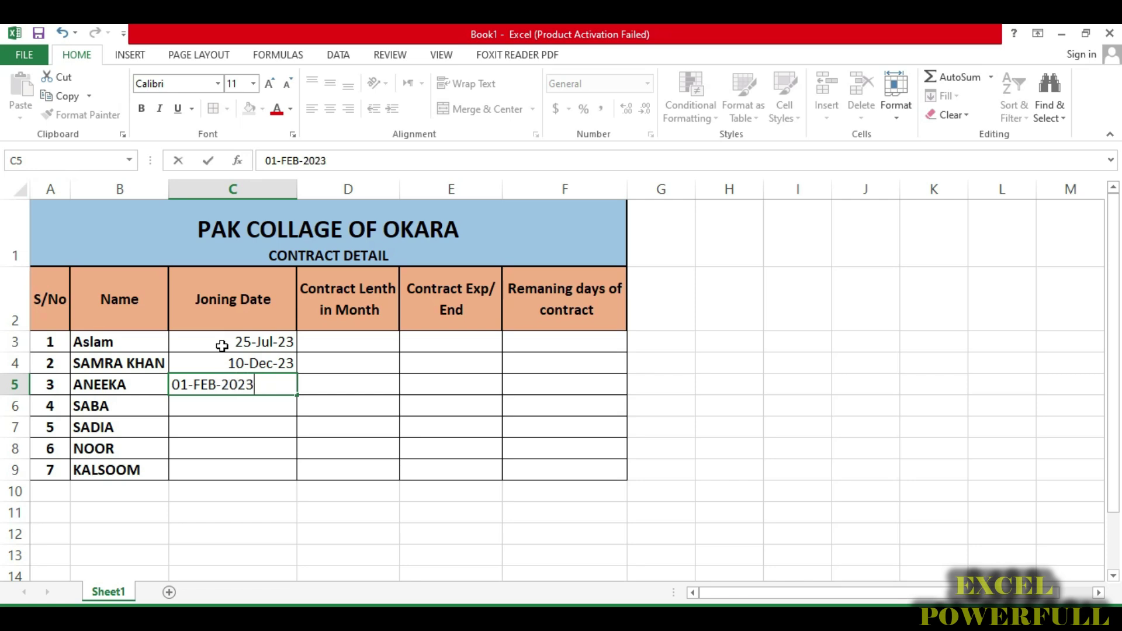
key(Return)
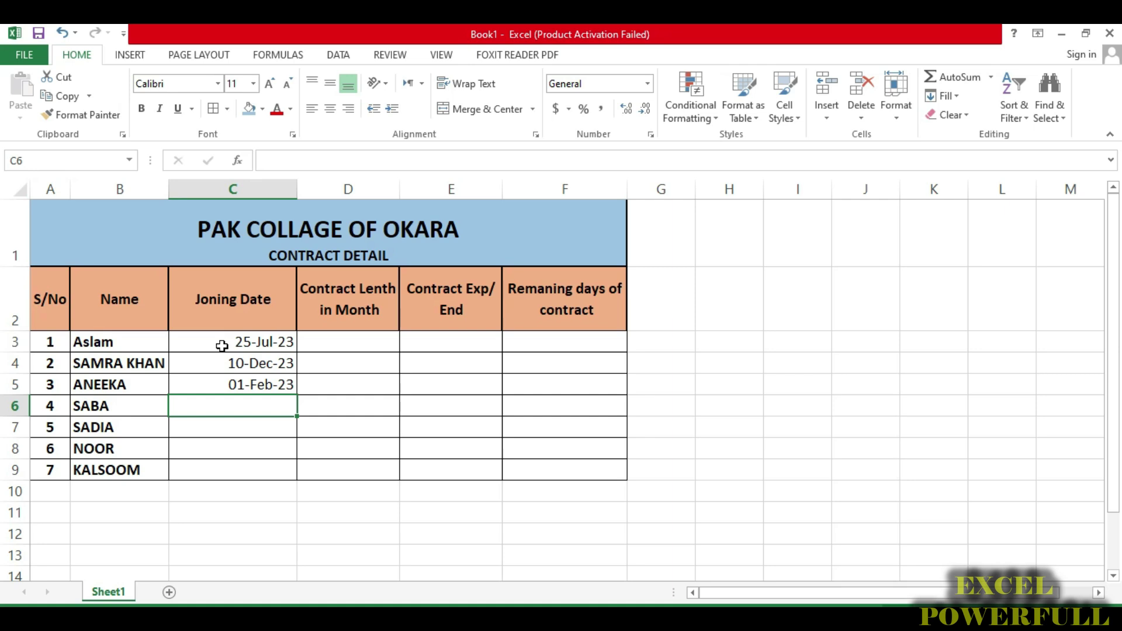
Step: Change the year of the joining date in cell C5 to 2024
key(Up)
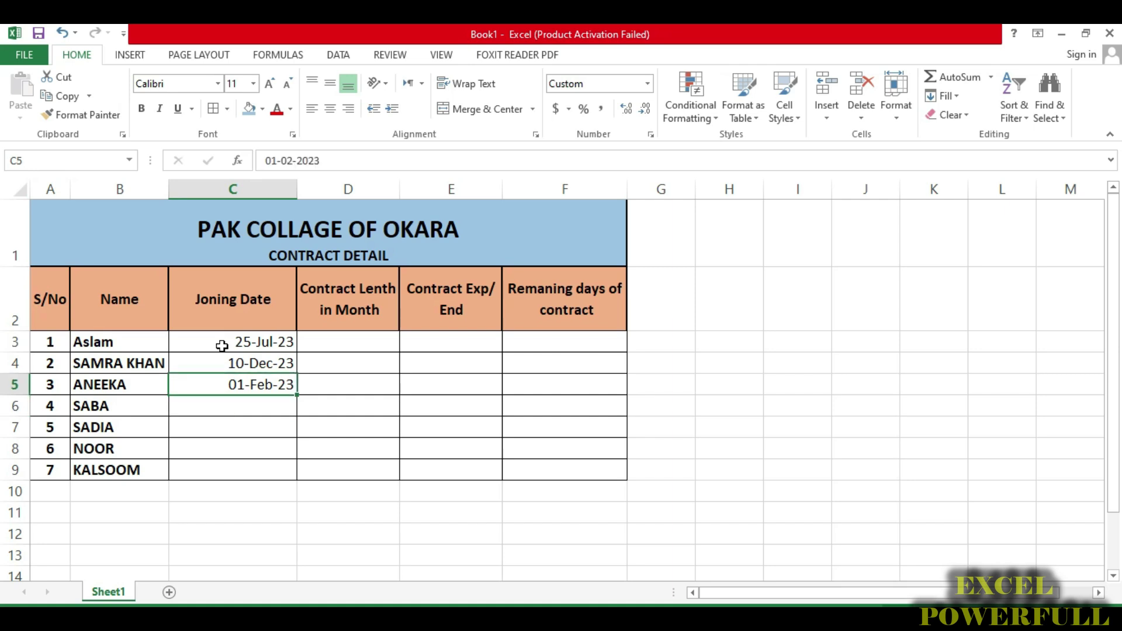
key(F2)
key(BackSpace)
text(4)
key(Return)
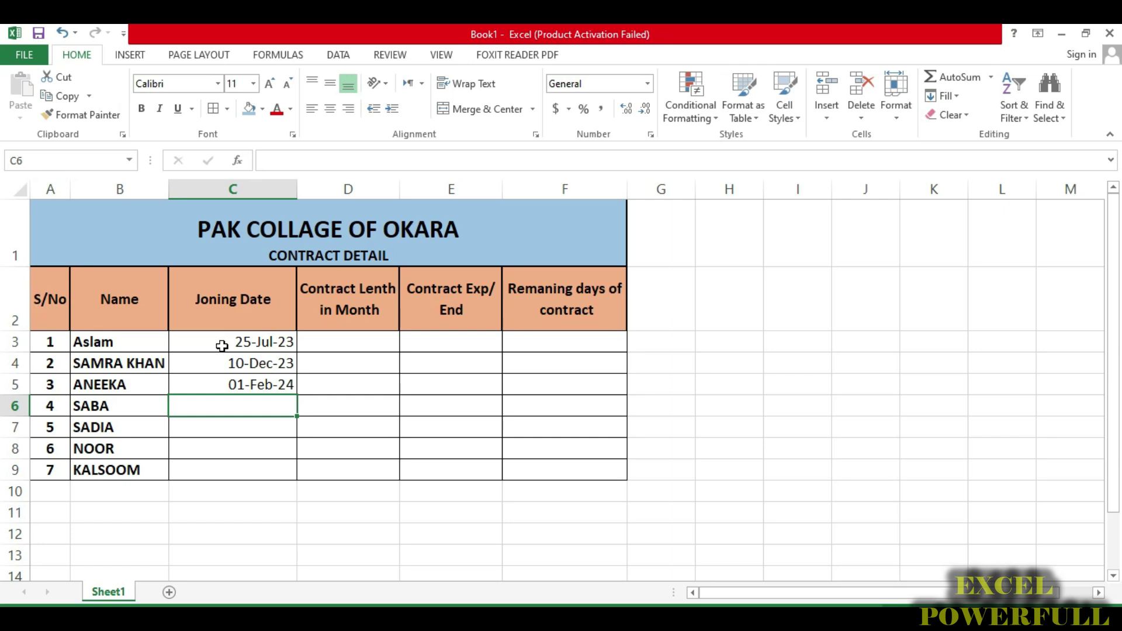
Step: Enter the joining dates 10-JUN-2022 in cell C6 and 15 March 2019 in cell C7
text(1)
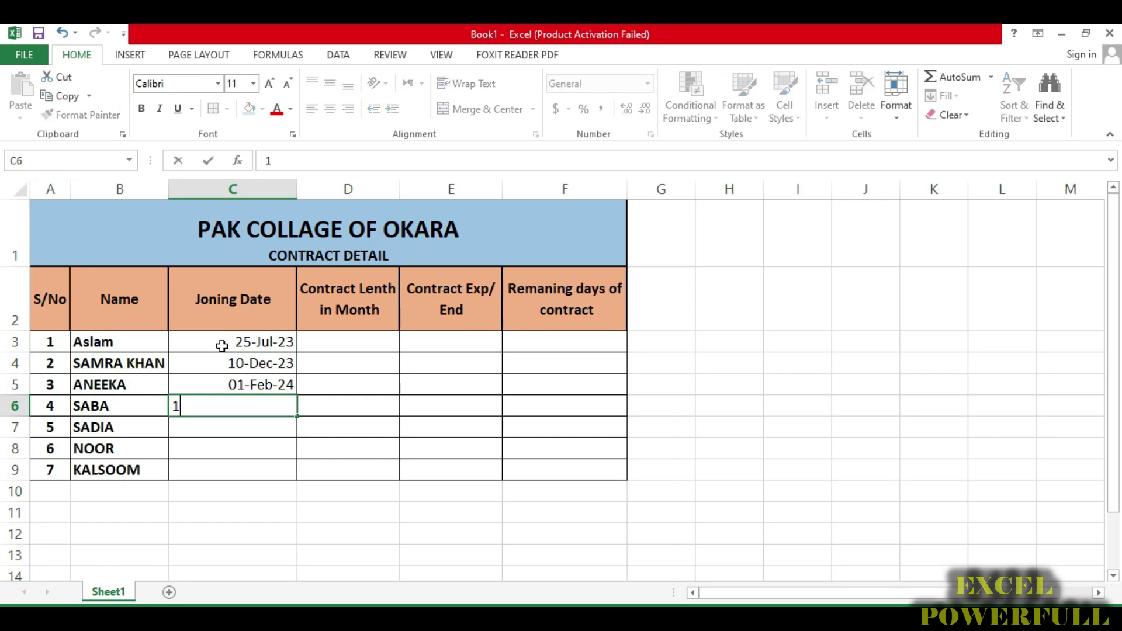
text(0-JUN-)
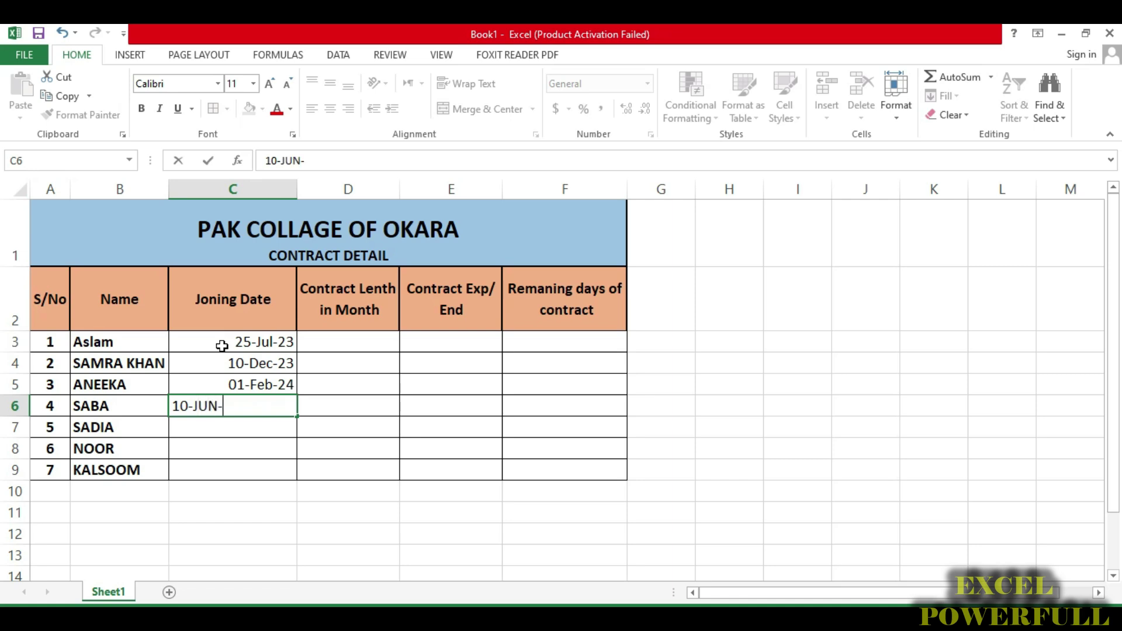
text(2022)
key(Return)
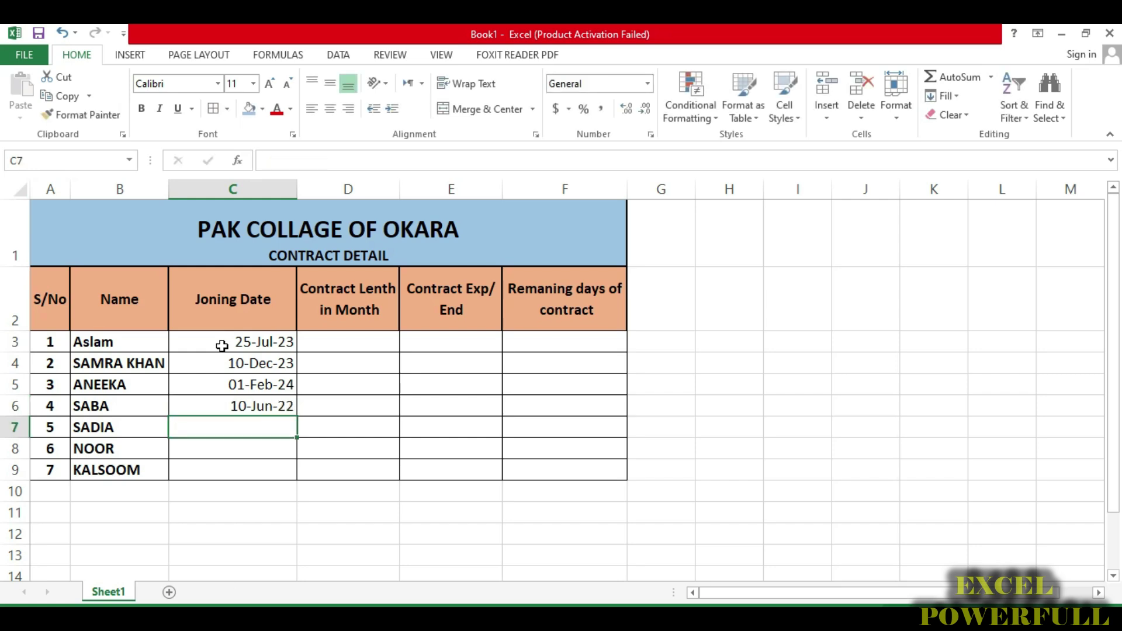
text(15-)
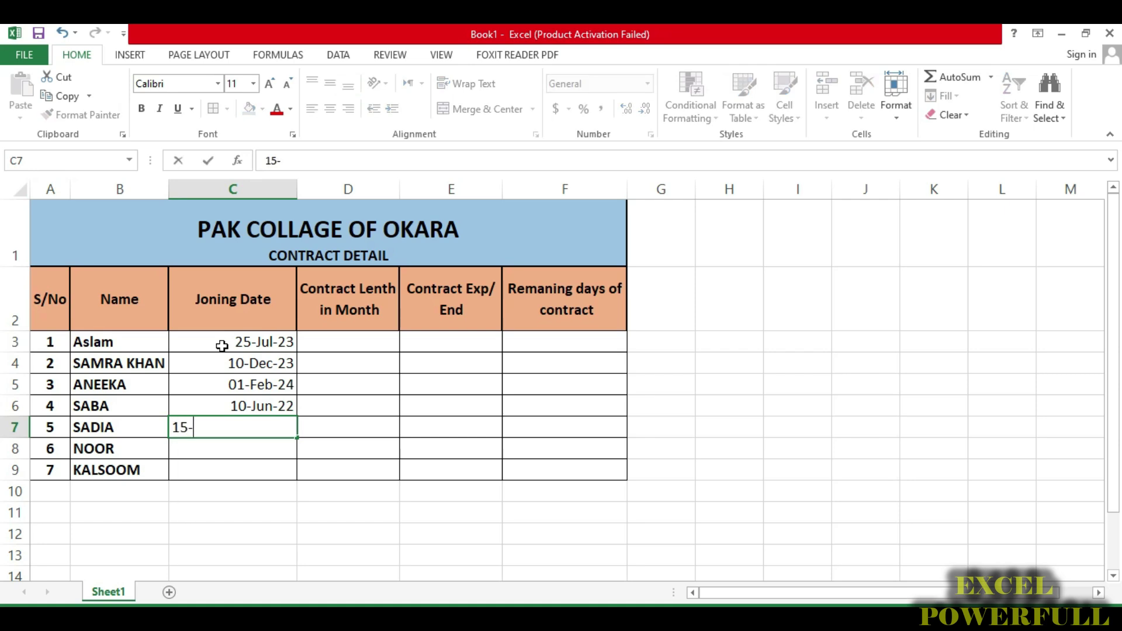
text(MARC-)
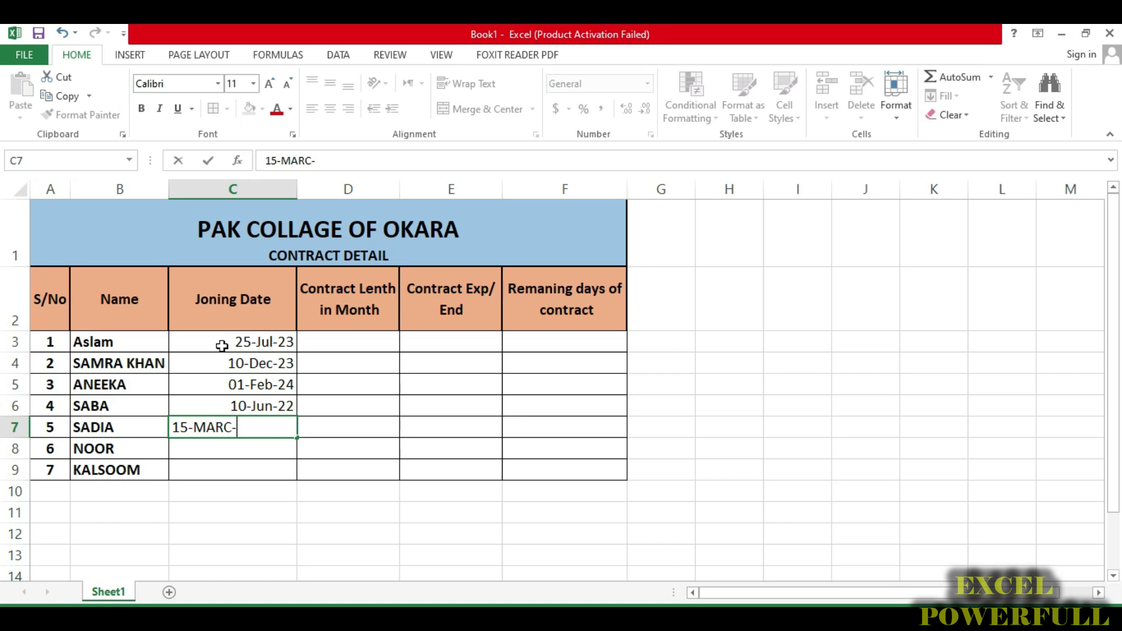
text(2019)
key(Return)
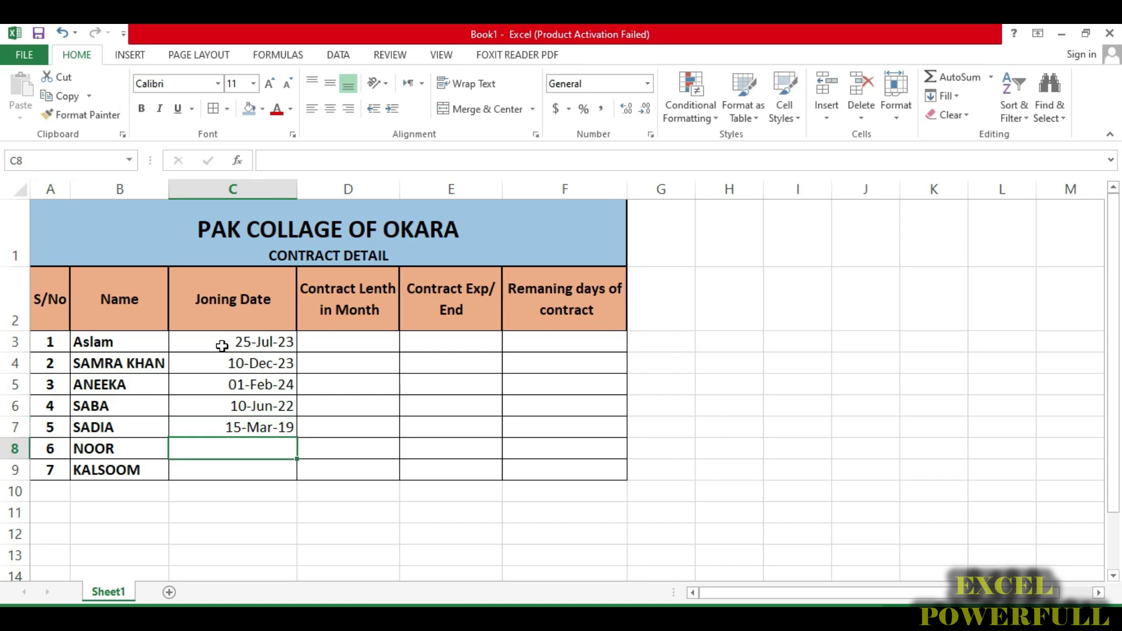
Step: Enter the joining dates 25-AUG-2021 in cell C8 and 20-JUL-2021 in cell C9
text(25-AUG)
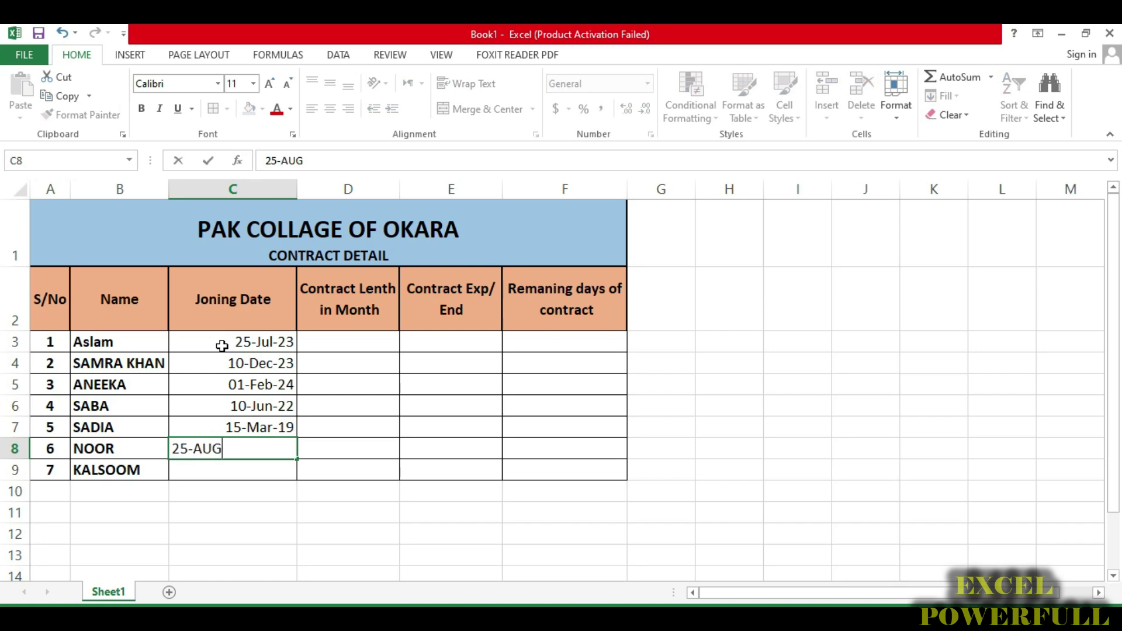
text(-2-)
key(BackSpace)
text(021)
key(Return)
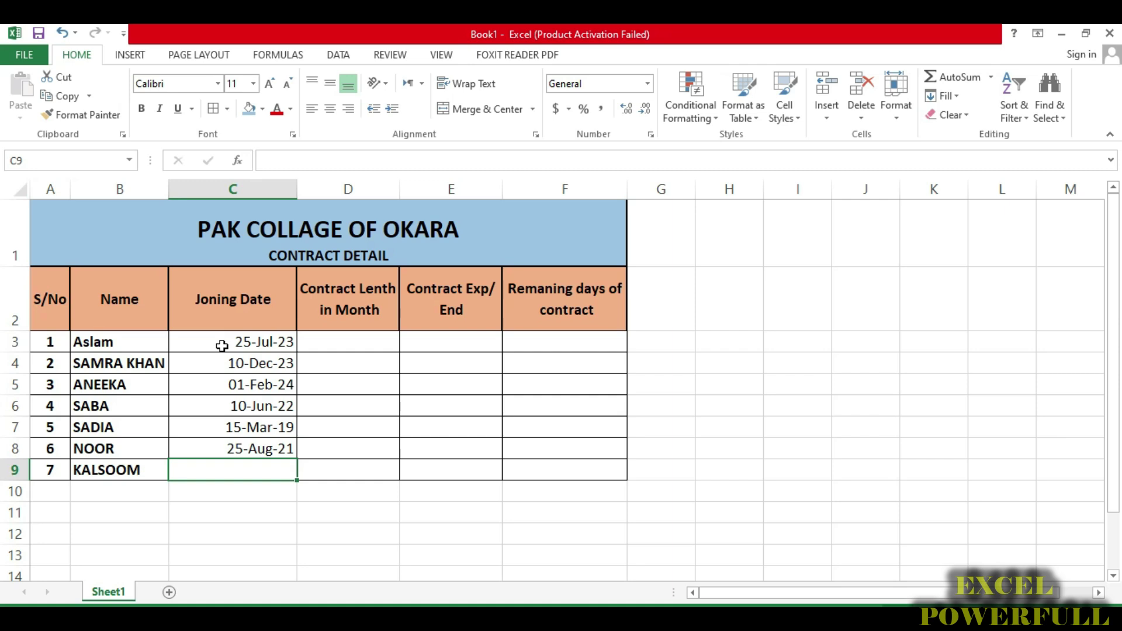
text(20-)
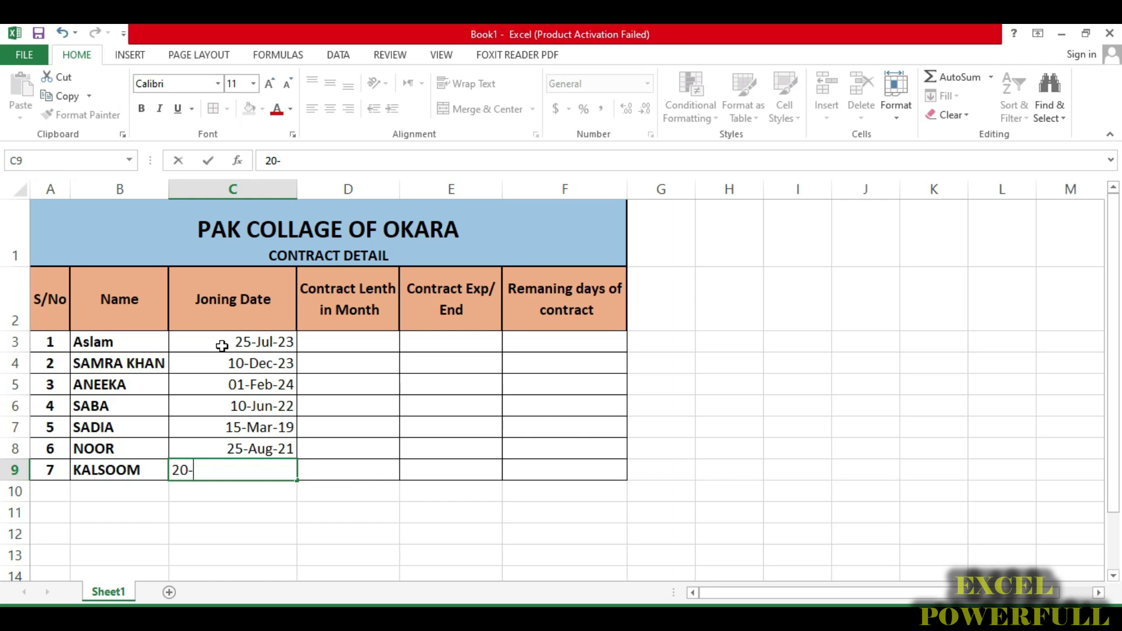
text(JUL-2021)
key(Return)
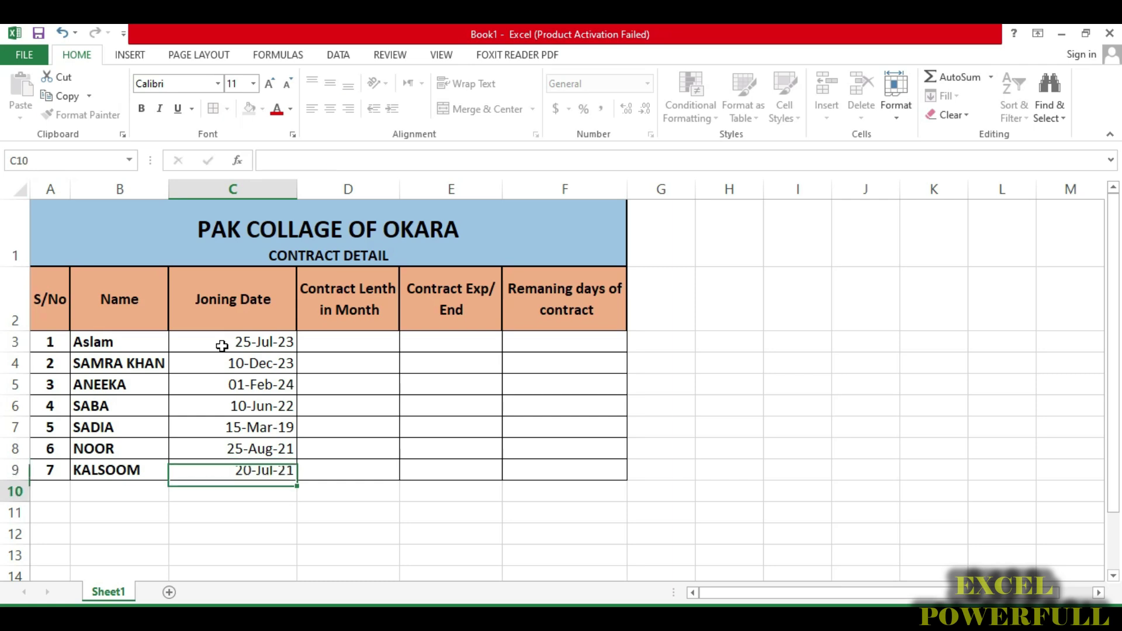
Step: Center the joining dates in C3:C9 horizontally and vertically, and fill those cells with gray
drag(266, 348, 272, 467)
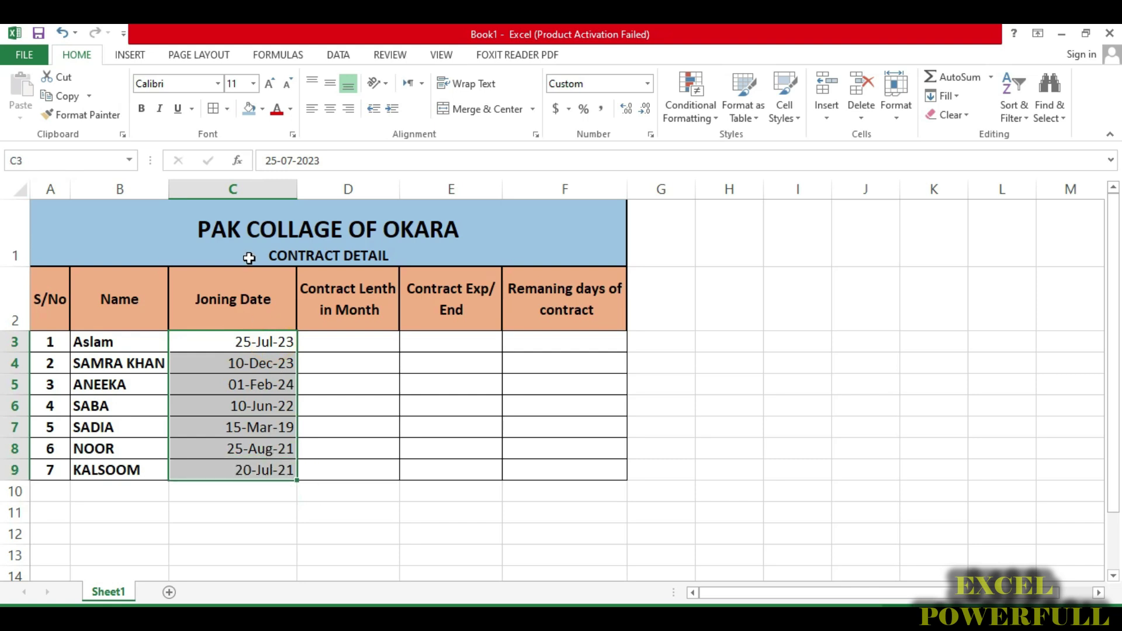
click(330, 108)
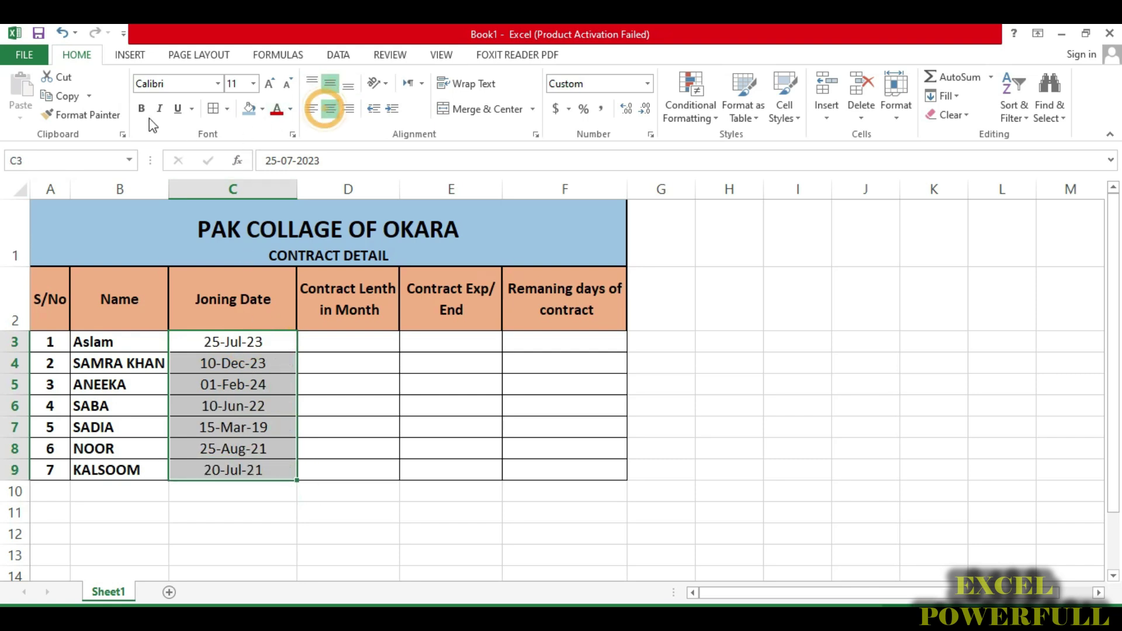
click(263, 108)
click(249, 181)
click(129, 336)
click(231, 359)
click(255, 343)
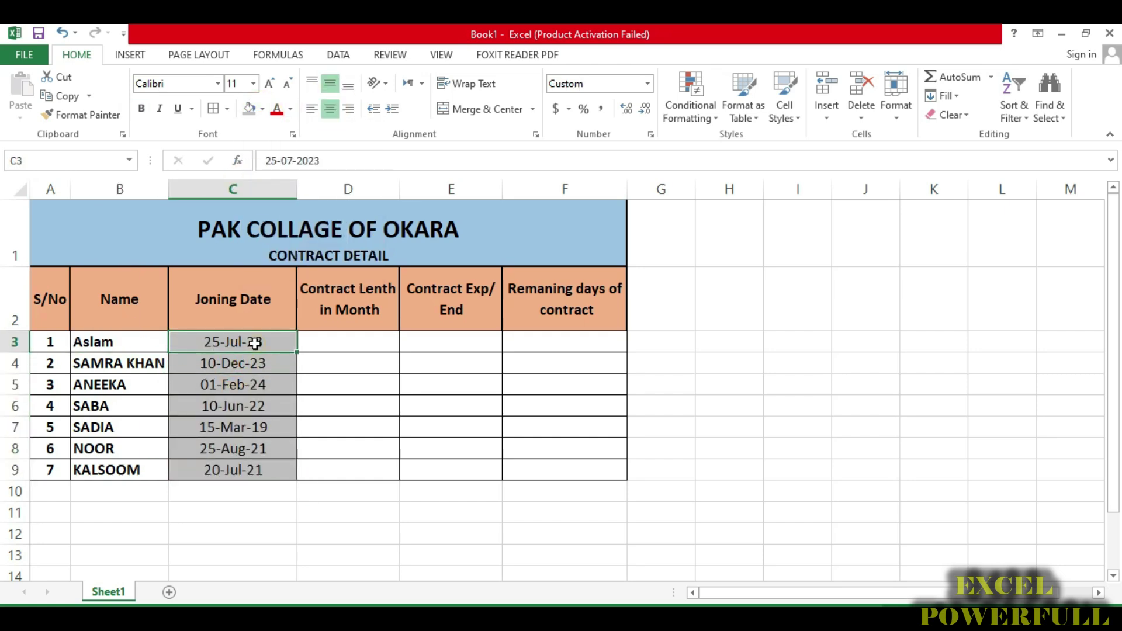
Step: Enter a contract length of 12 months for the first employee in cell D3
ctrl+scroll(575, 495, up, 1)
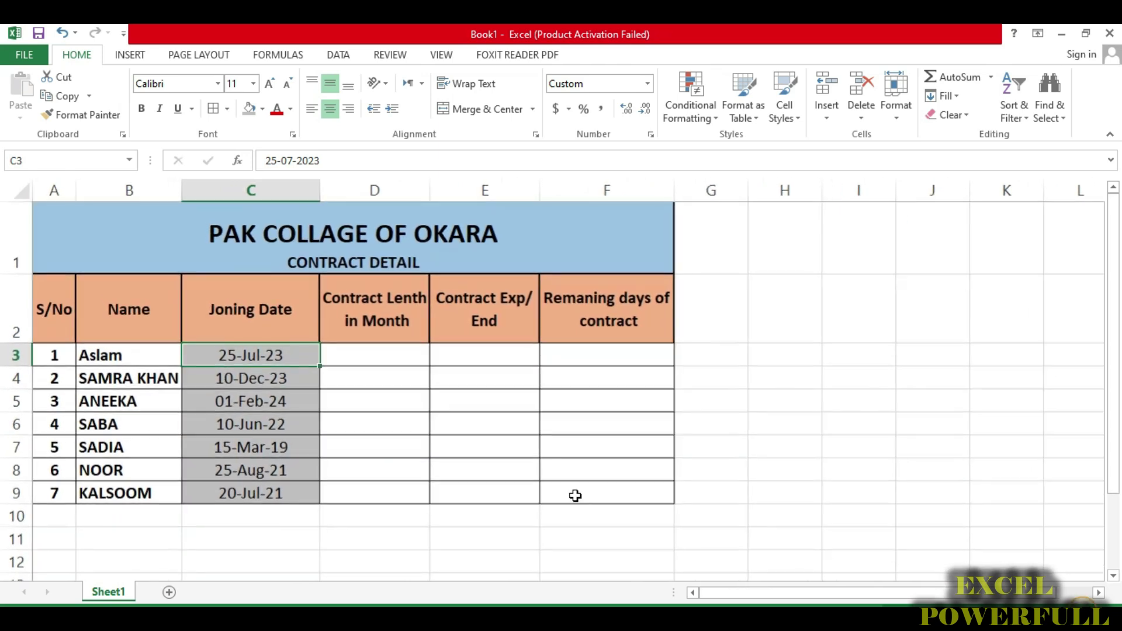
click(374, 356)
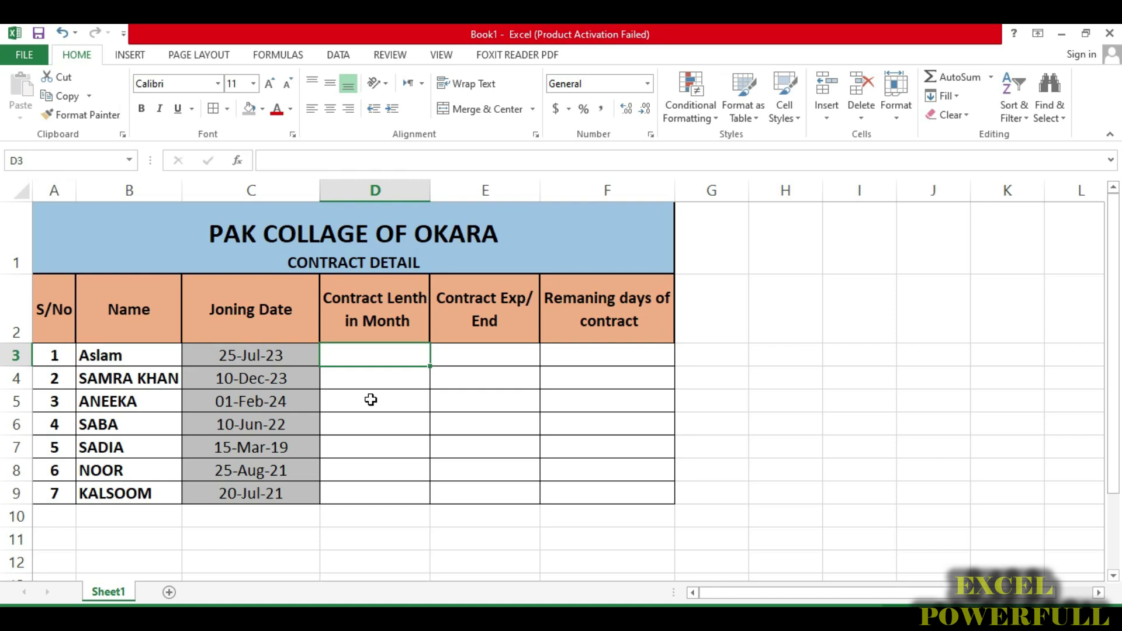
click(105, 354)
click(266, 356)
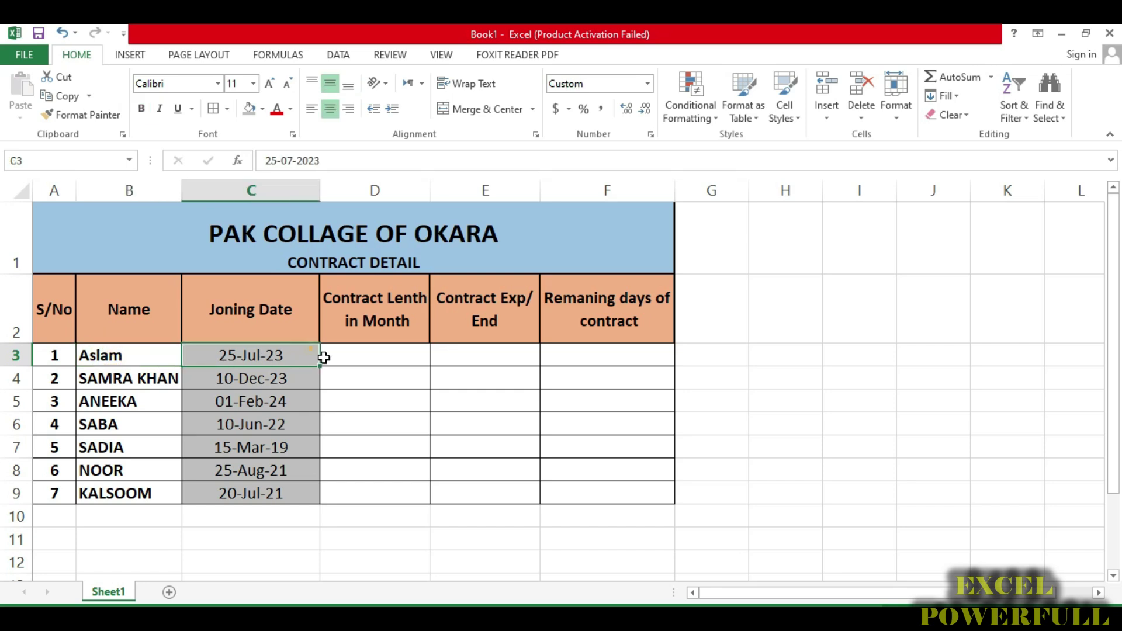
click(349, 359)
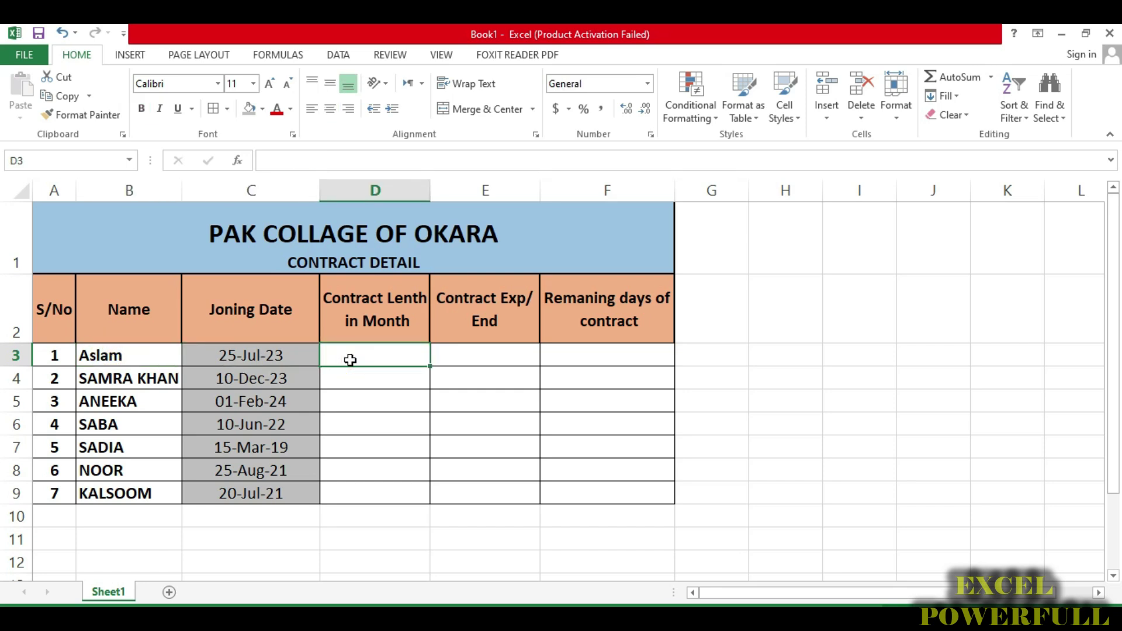
text(12)
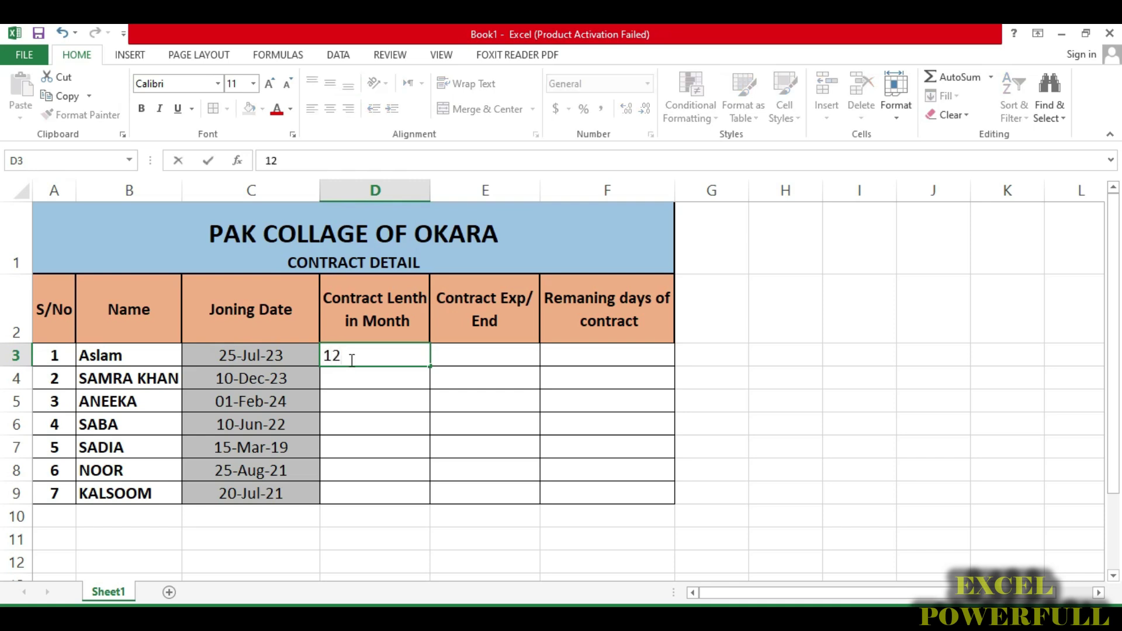
key(Return)
Step: Center the contract length in cell D3 both vertically and horizontally
click(349, 358)
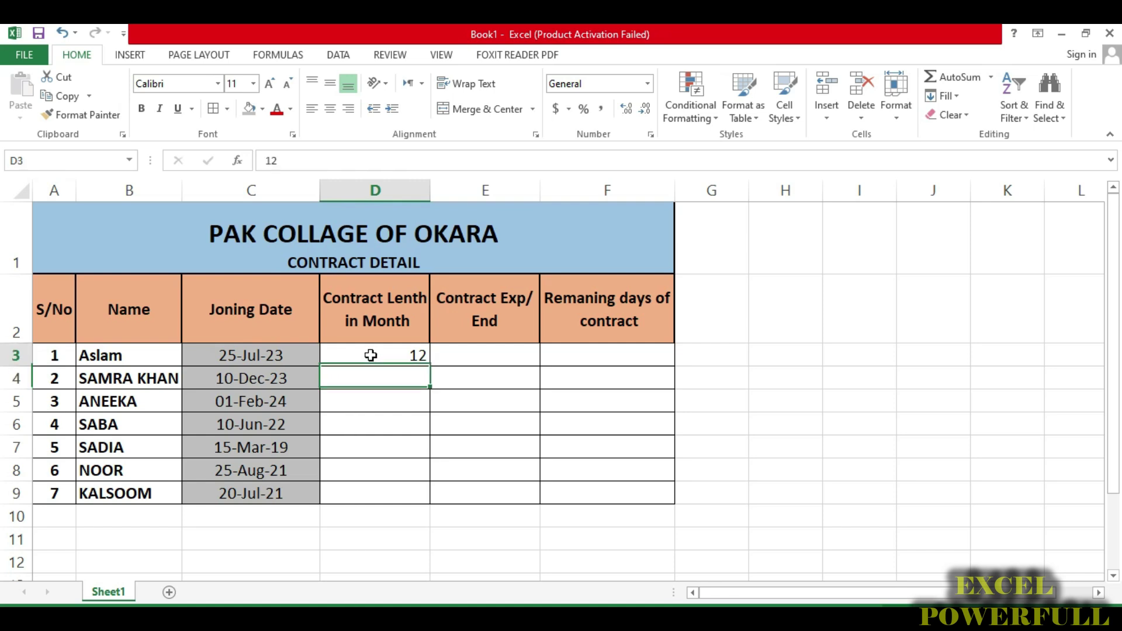
click(330, 82)
click(330, 109)
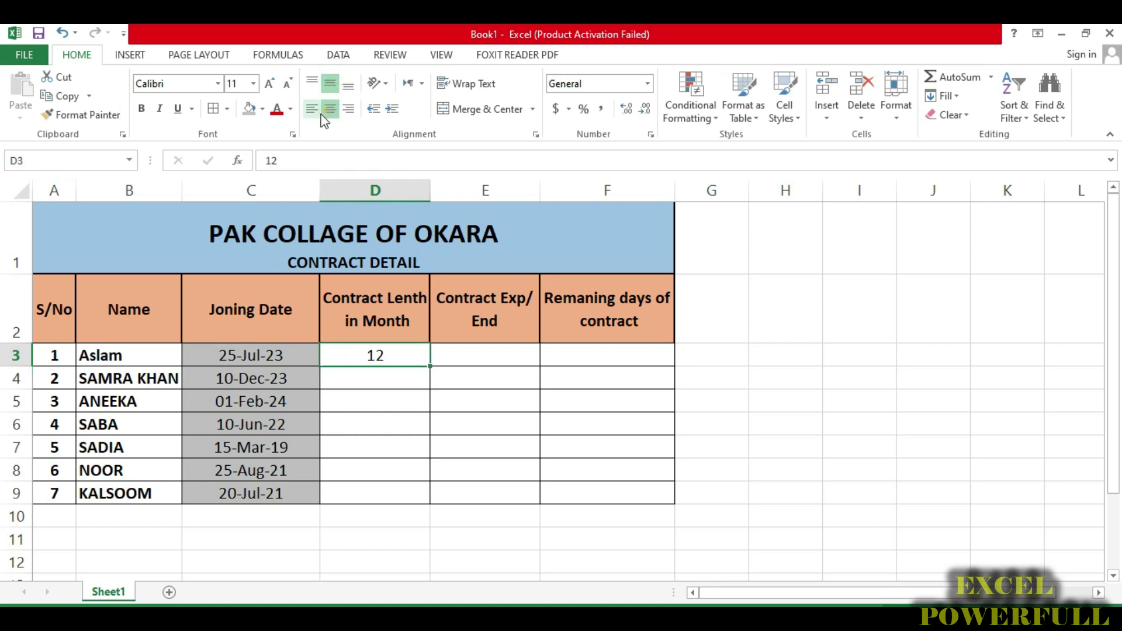
click(338, 383)
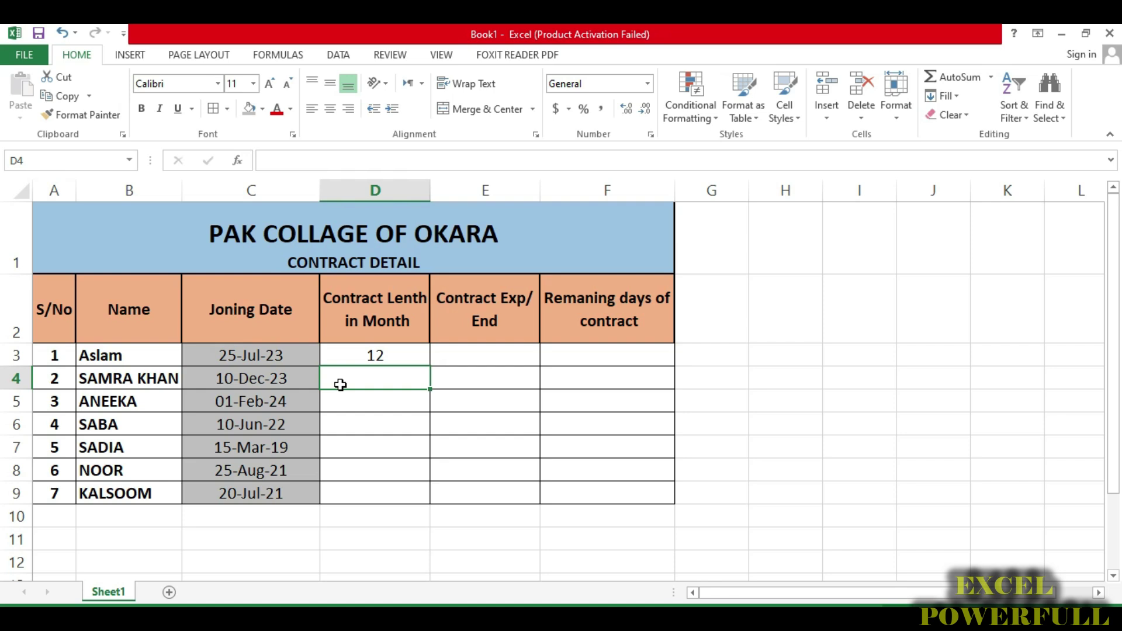
Step: Enter contract lengths of 24 months in cell D4 and 36 in D5, and center both cells vertically and horizontally
text(24)
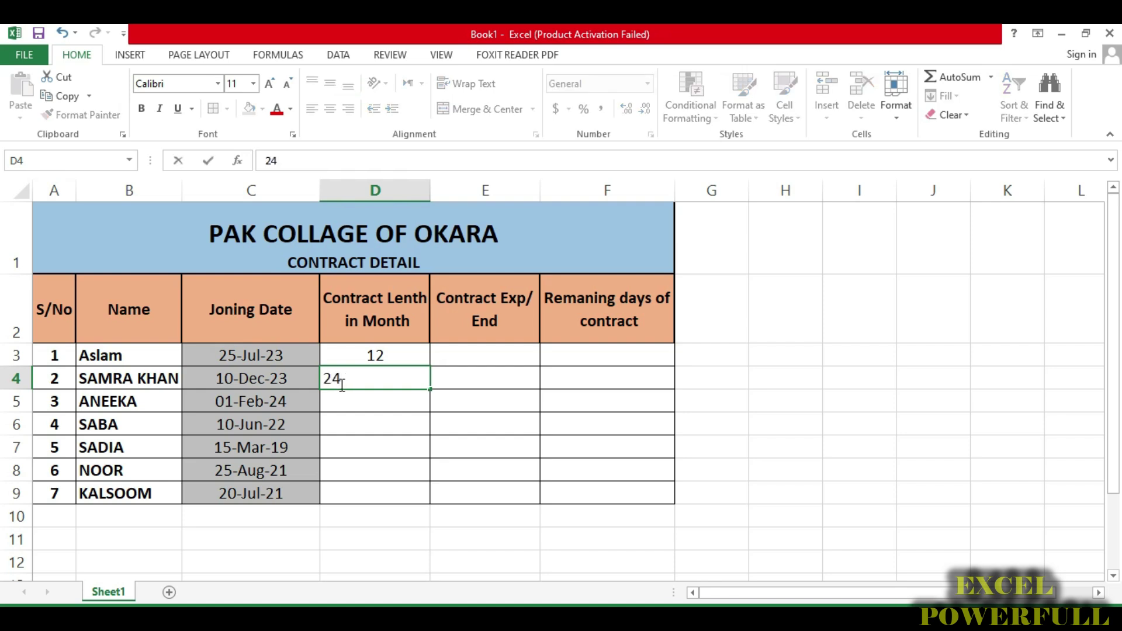
key(Return)
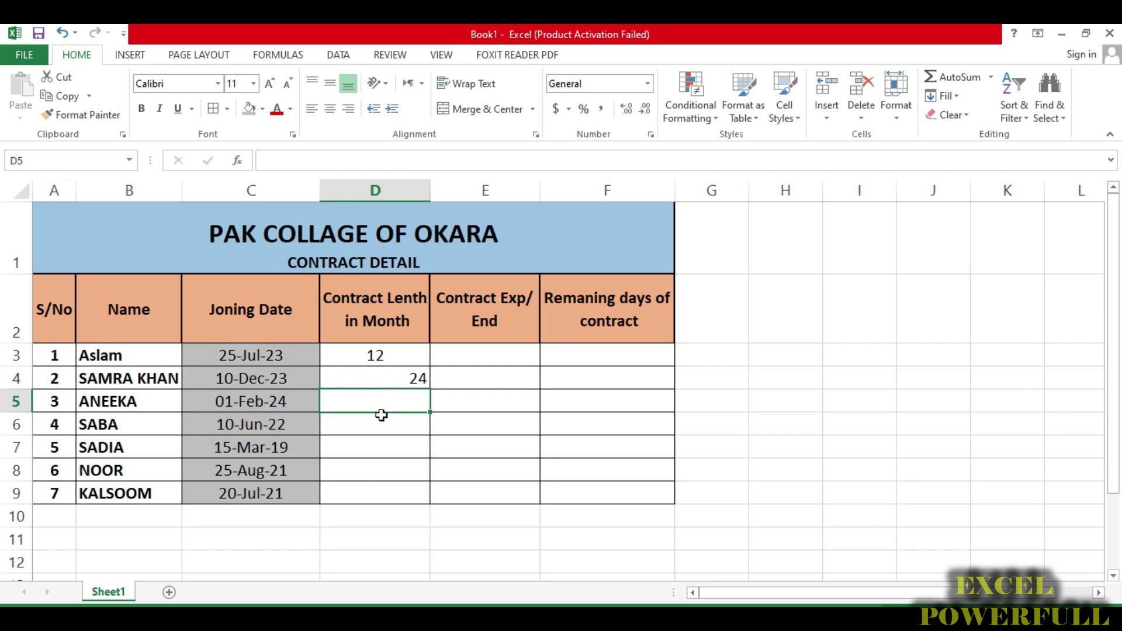
text(36)
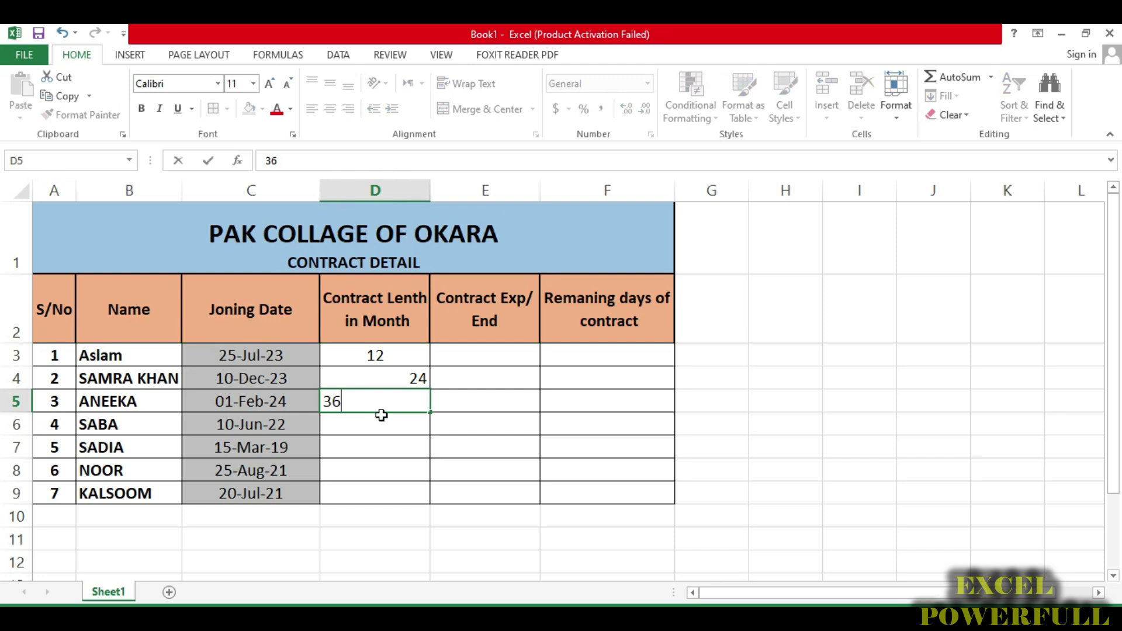
key(Return)
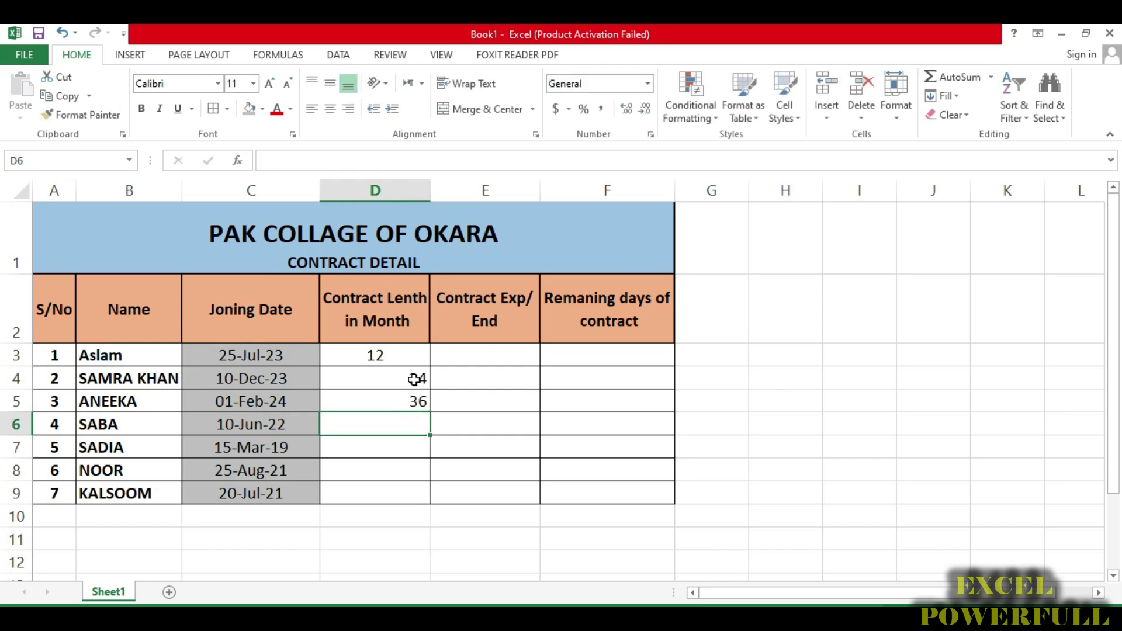
drag(412, 379, 416, 397)
click(330, 84)
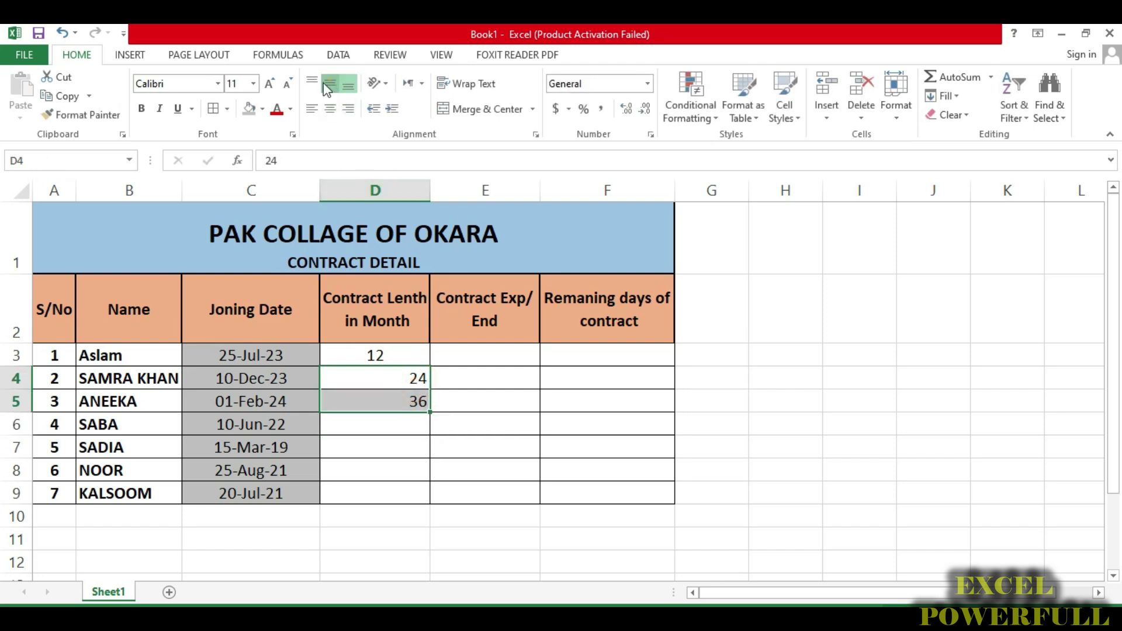
click(330, 109)
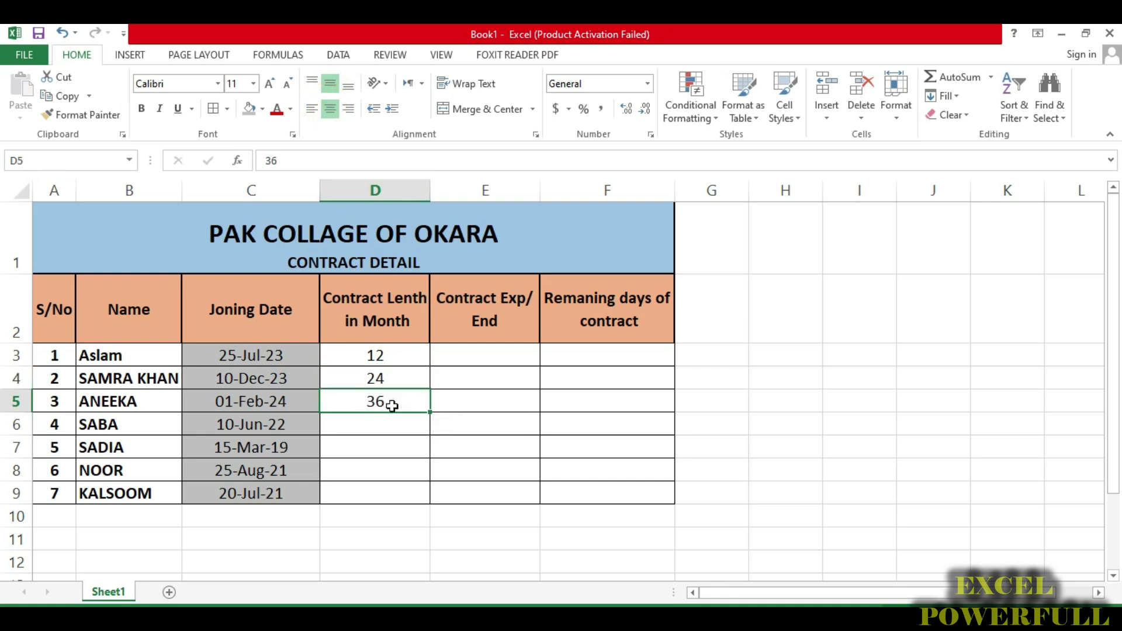
Step: Enter the contract lengths 24, 60, 24 and 48 months in cells D6 through D9
click(380, 428)
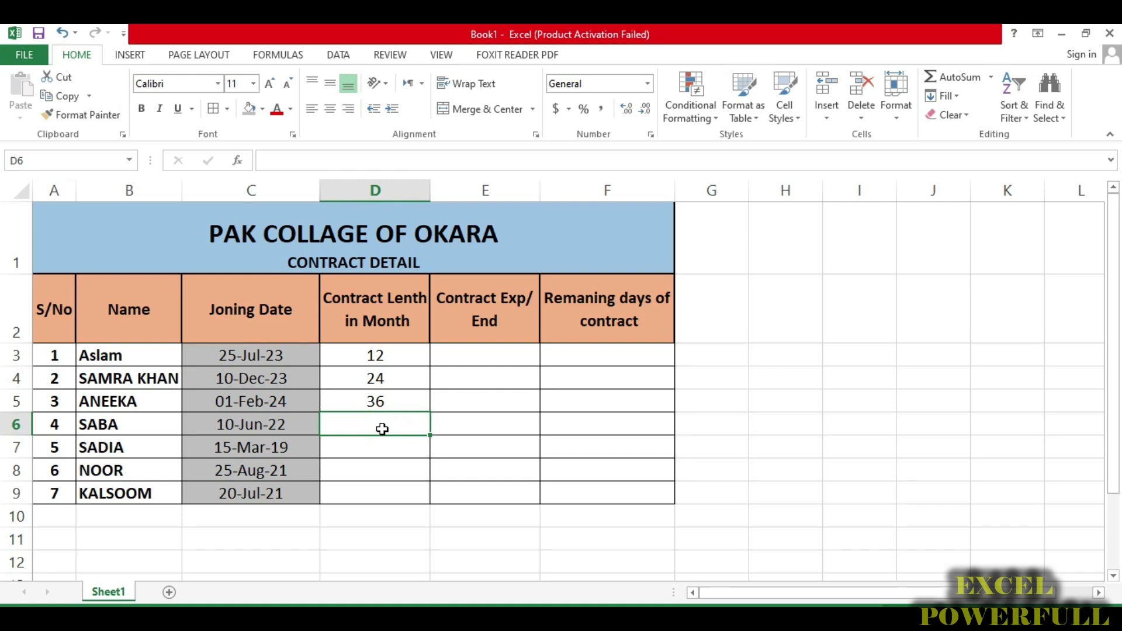
text(24)
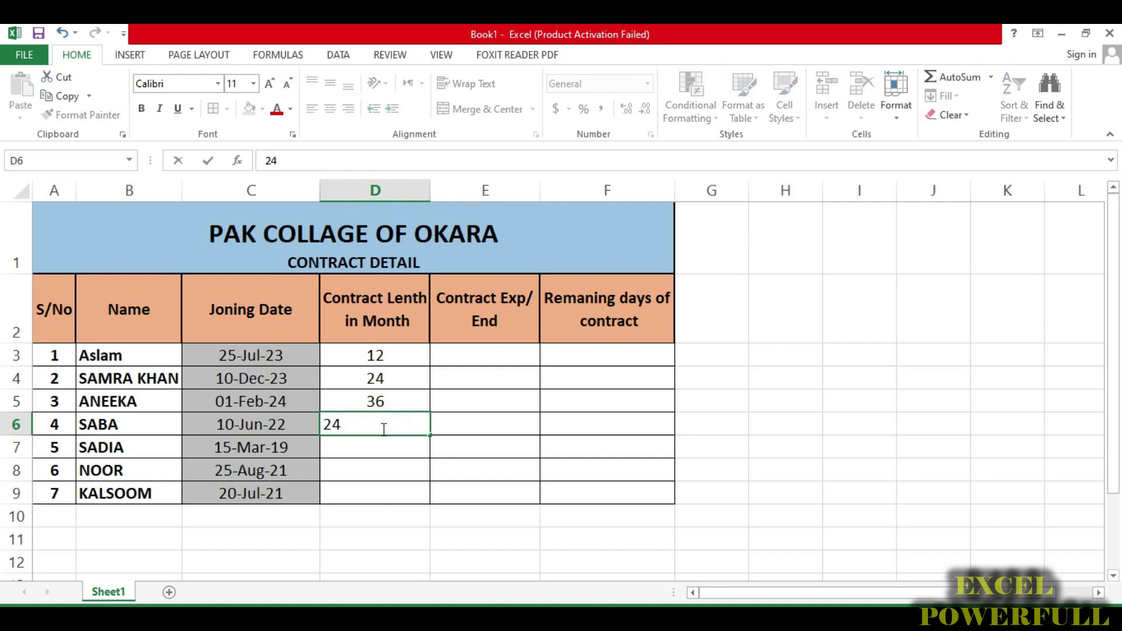
key(Return)
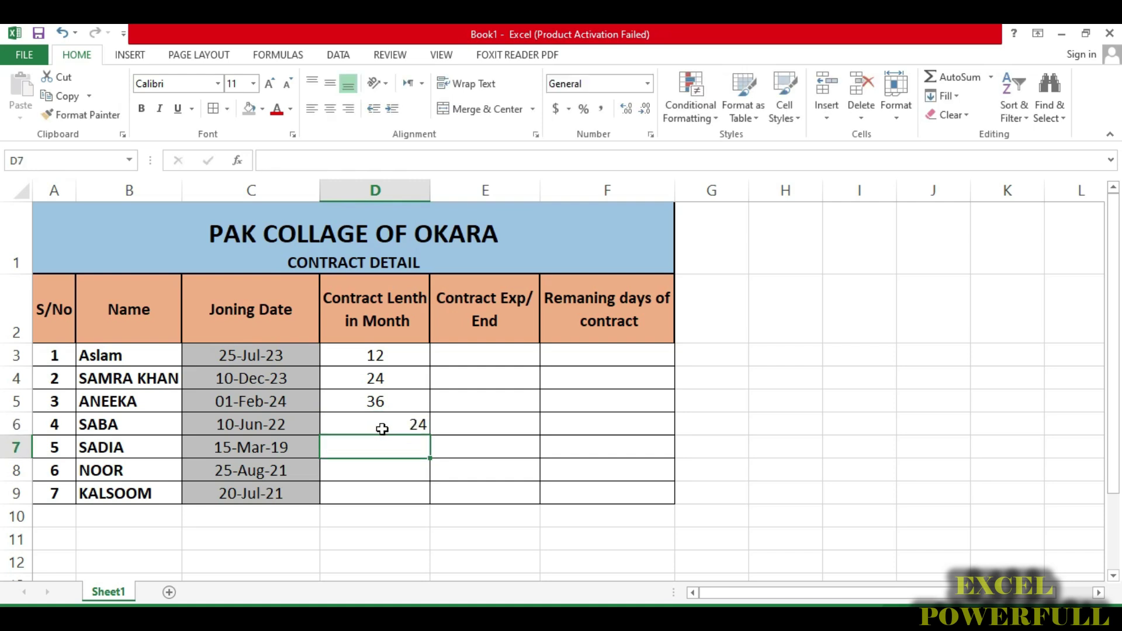
click(260, 454)
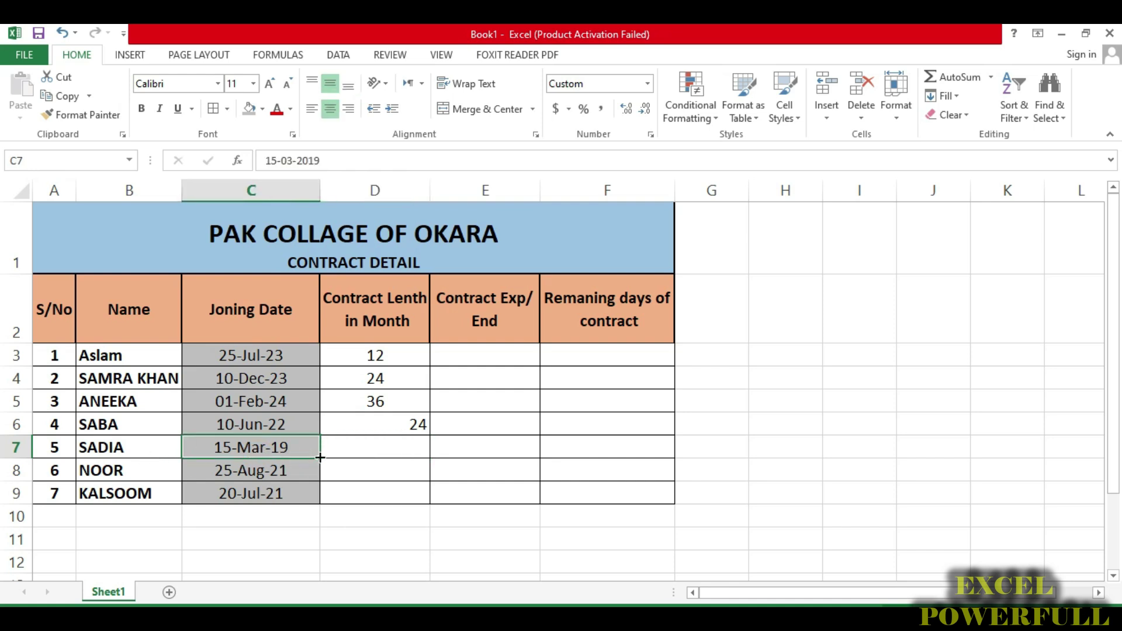
click(353, 456)
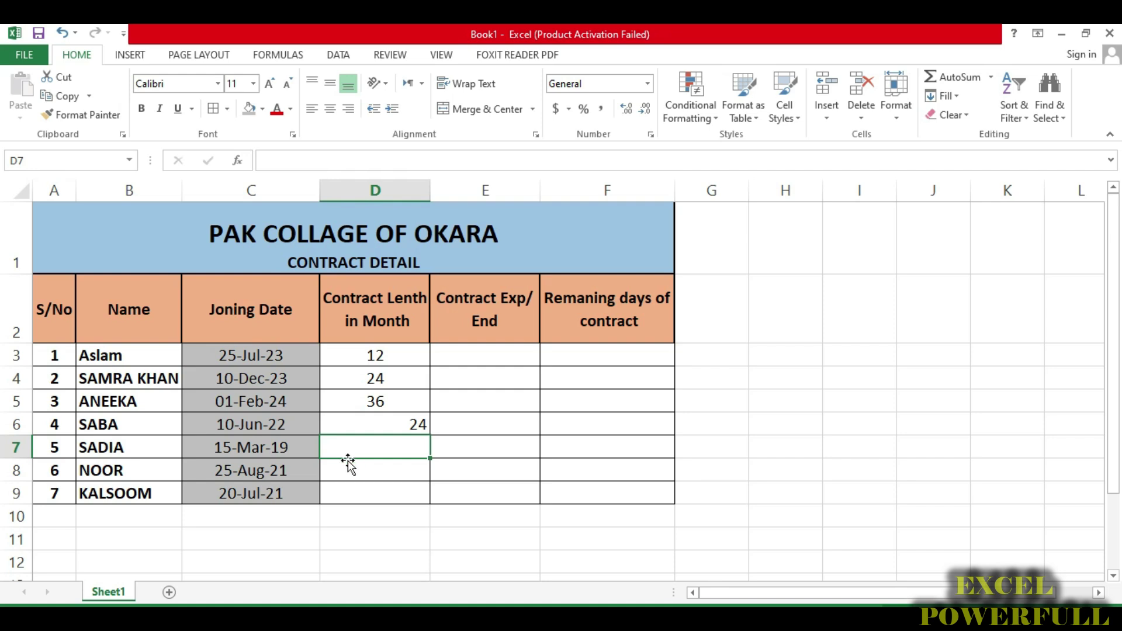
text(60)
key(Return)
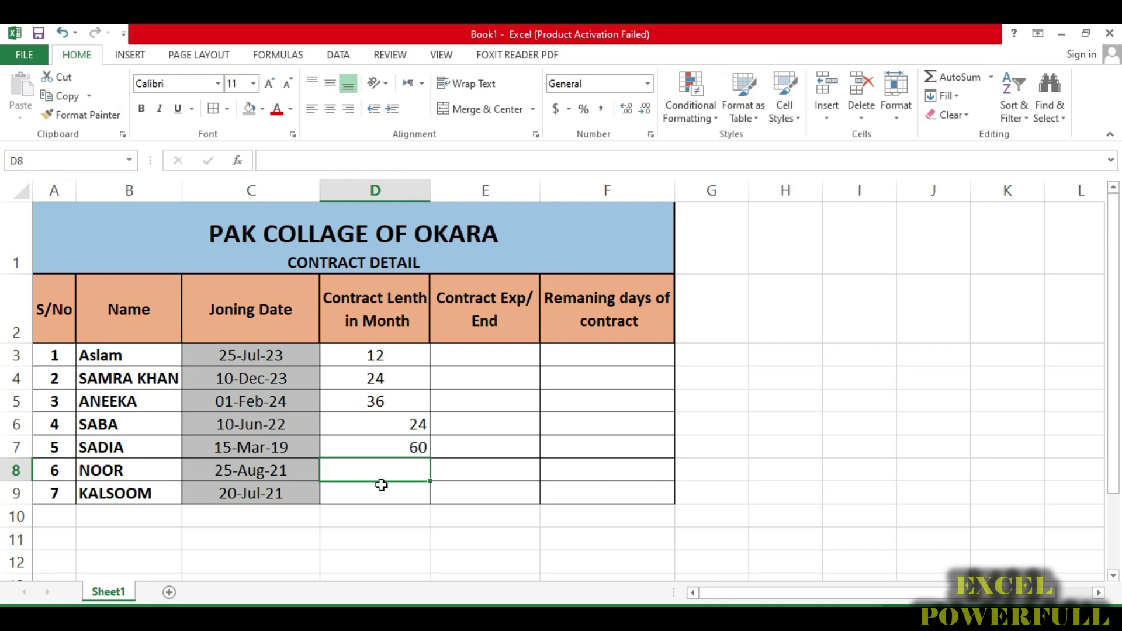
text(24)
key(Return)
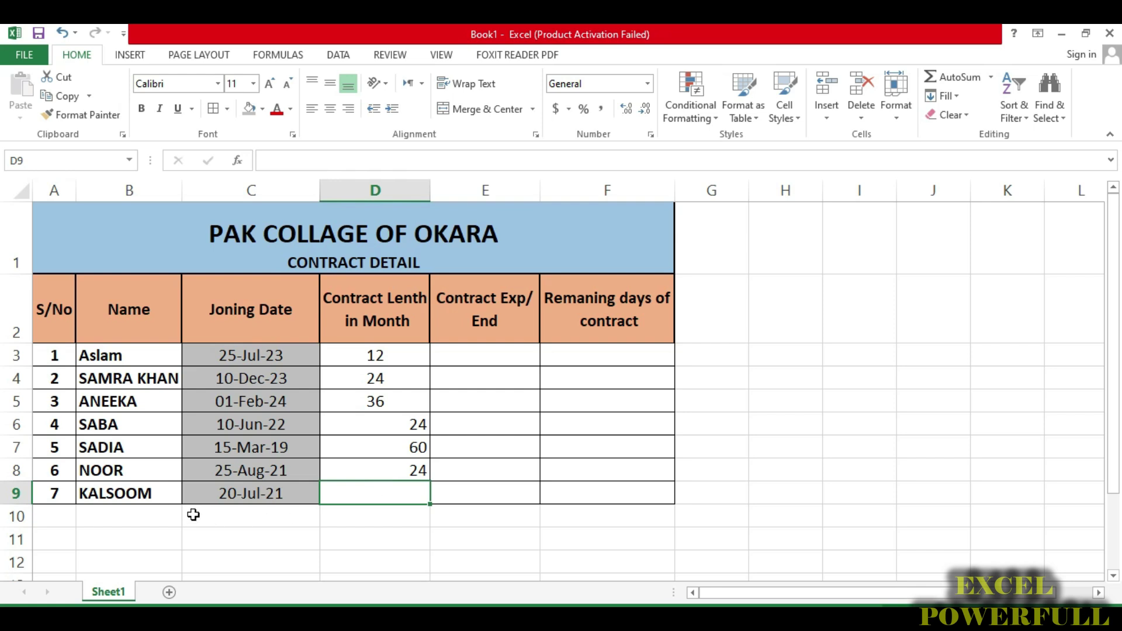
click(375, 497)
text(48)
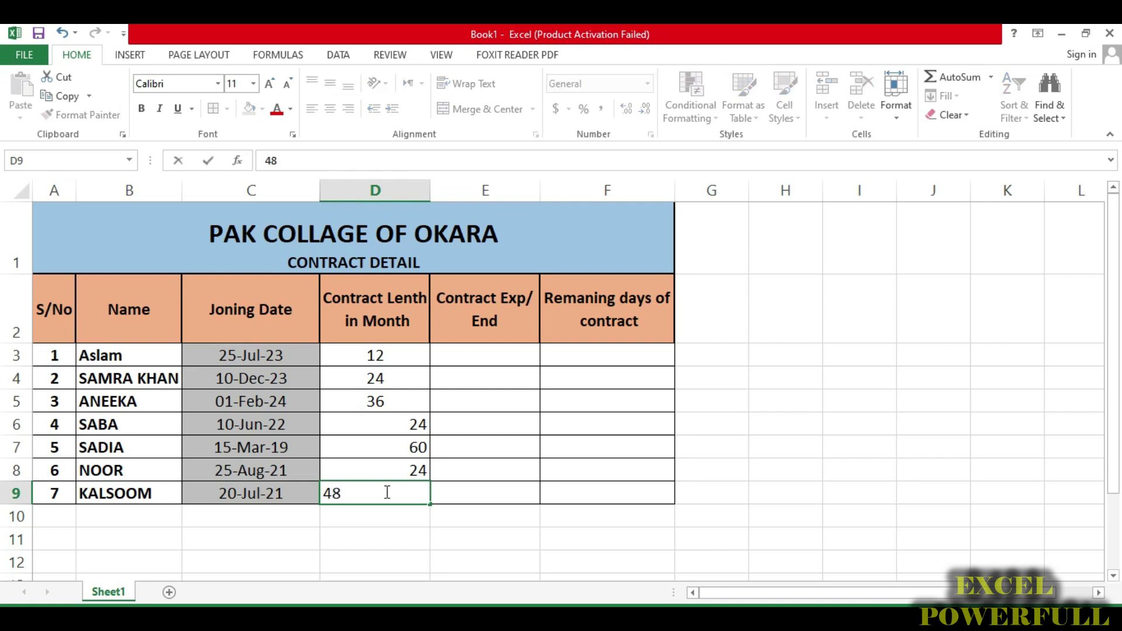
key(Return)
Step: Center the contract lengths in D6:D9 both vertically and horizontally
drag(403, 427, 401, 490)
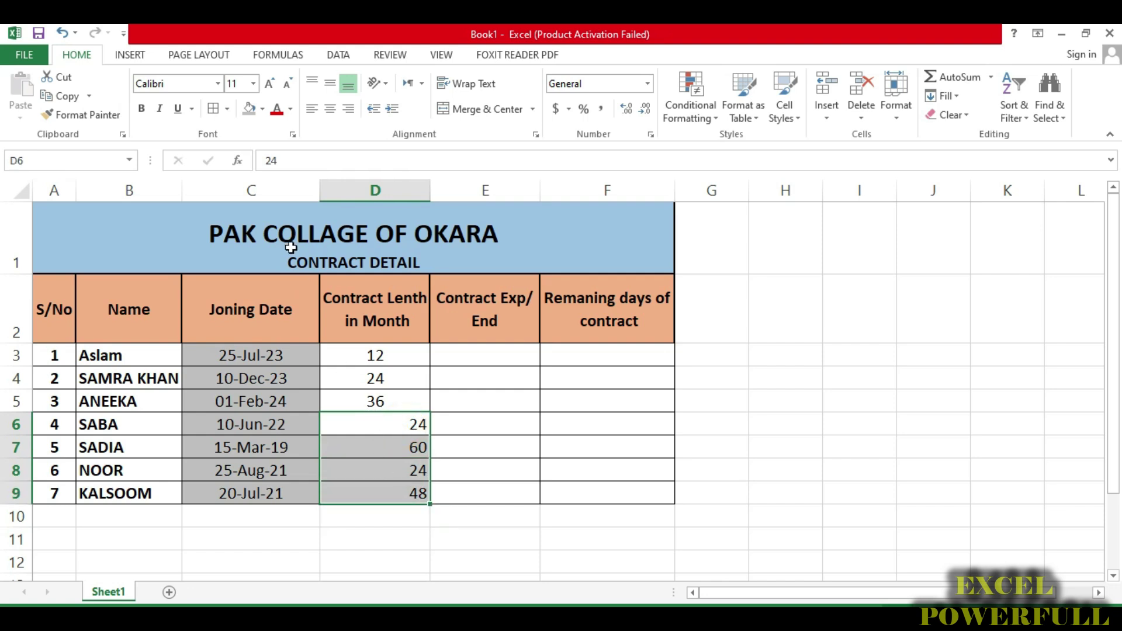
click(330, 83)
click(330, 108)
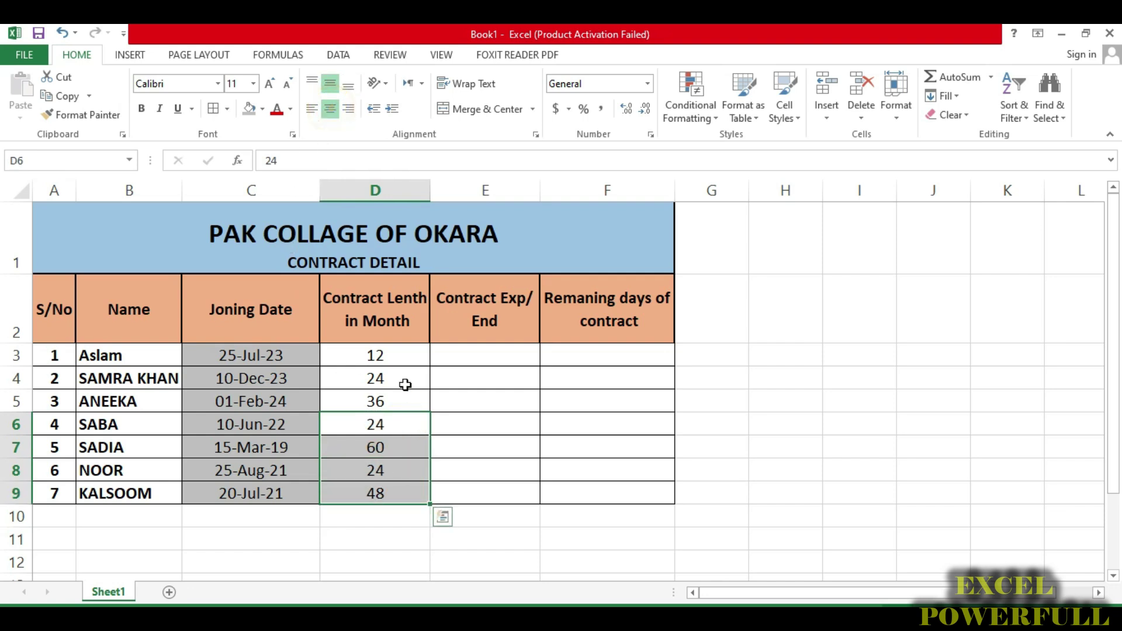
click(387, 356)
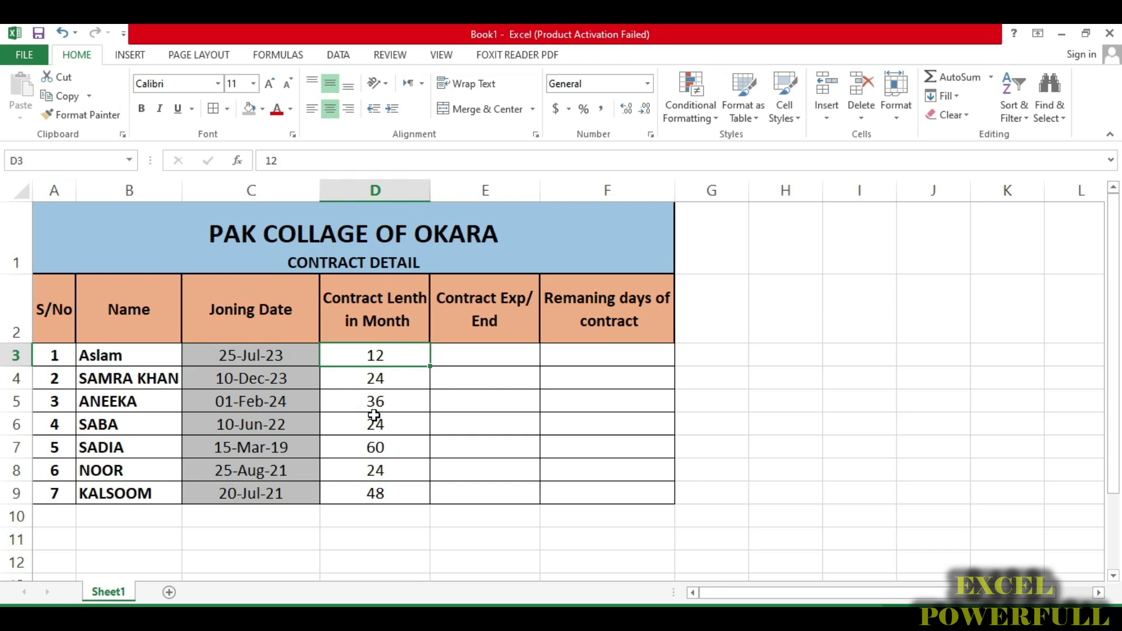
Step: Calculate the first employee's contract end date in cell E3 with the formula =EDATE(C3,D3)
click(490, 360)
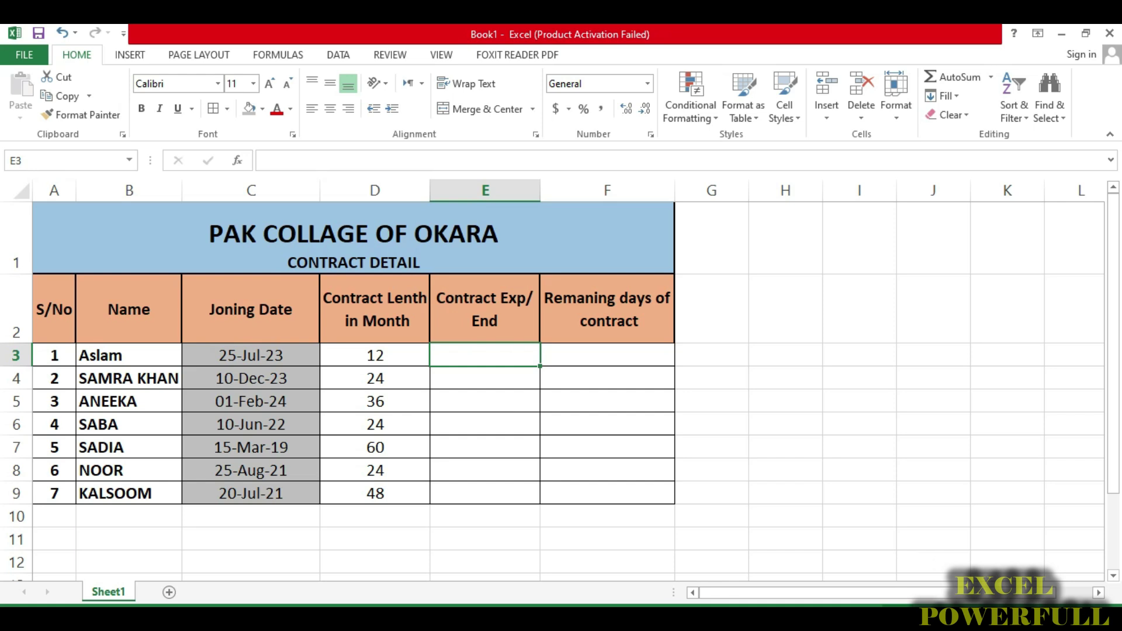
scroll(566, 423, up, 1)
text(=)
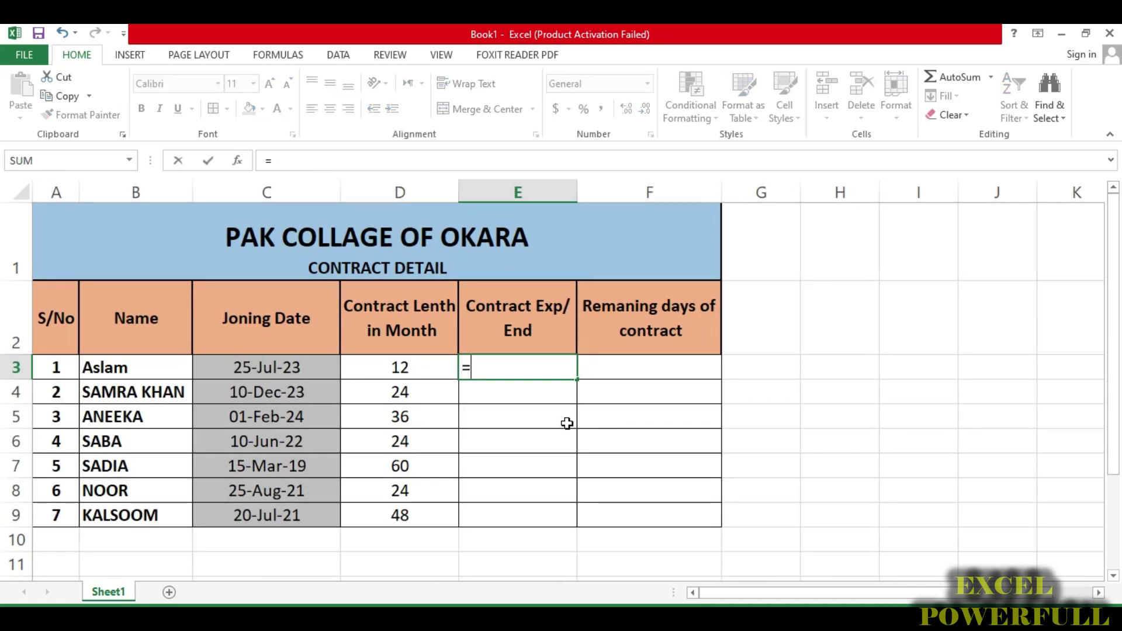
text(E)
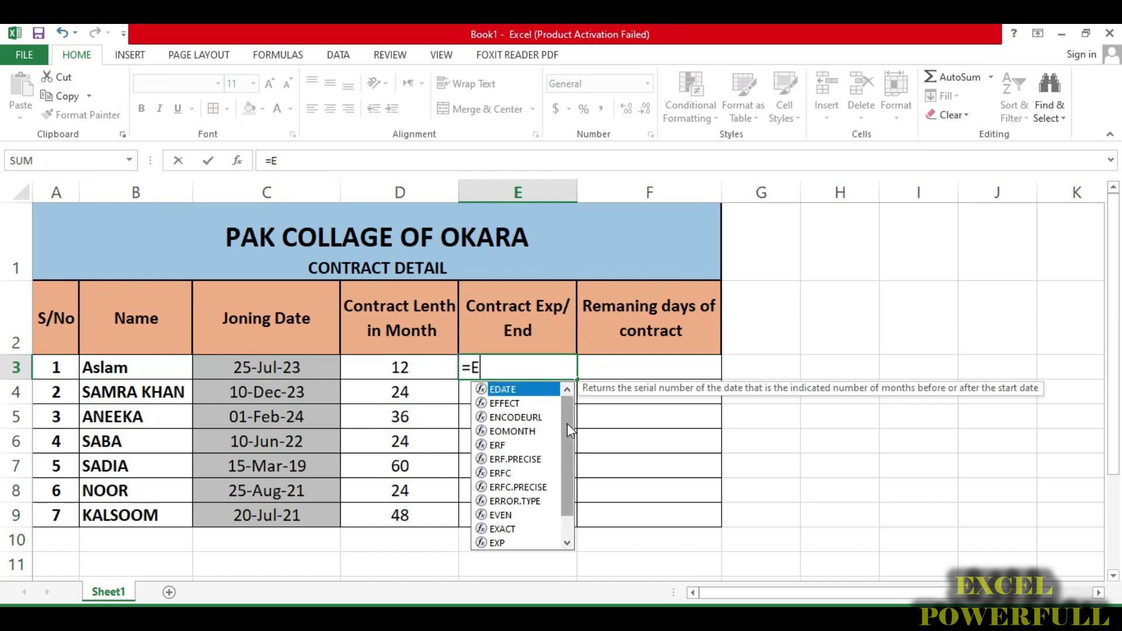
text(DATE()
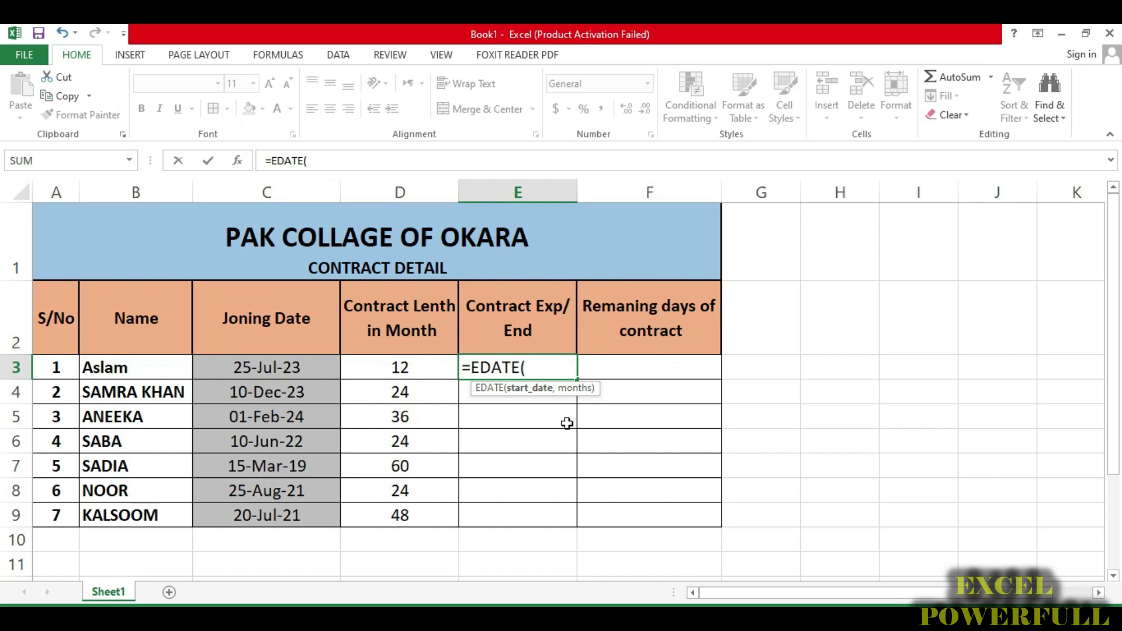
click(275, 369)
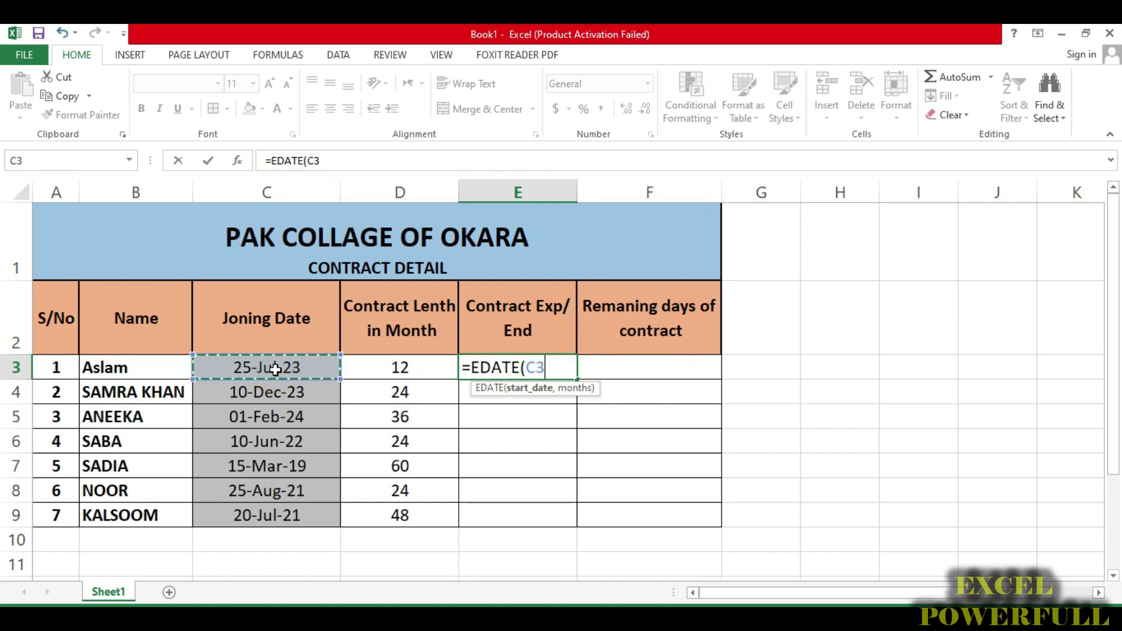
text(,)
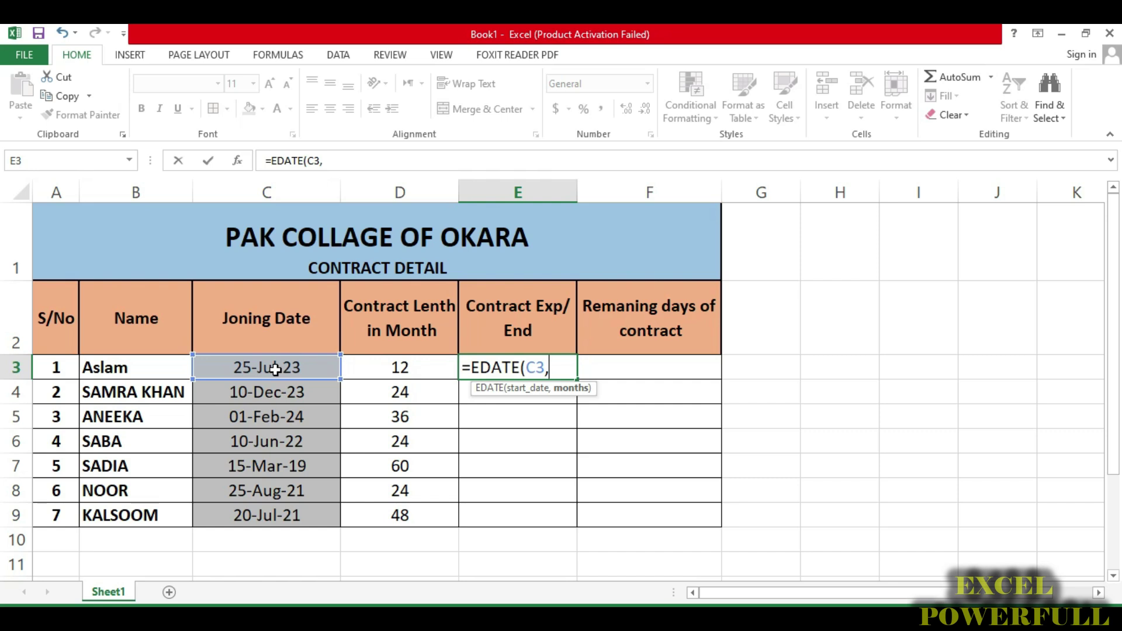
click(402, 370)
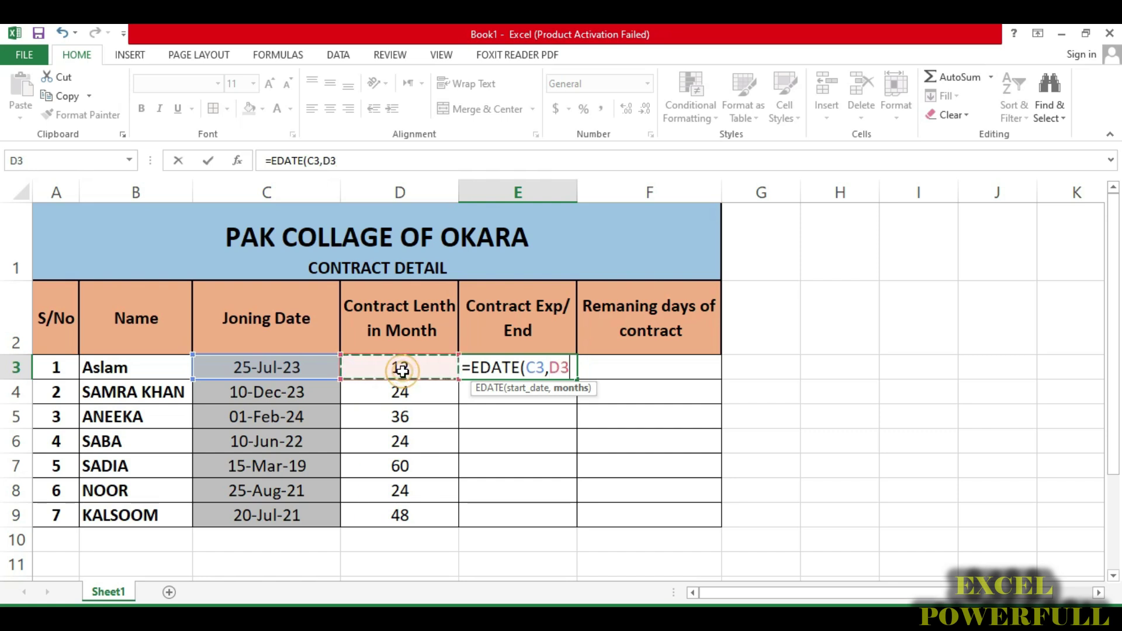
text())
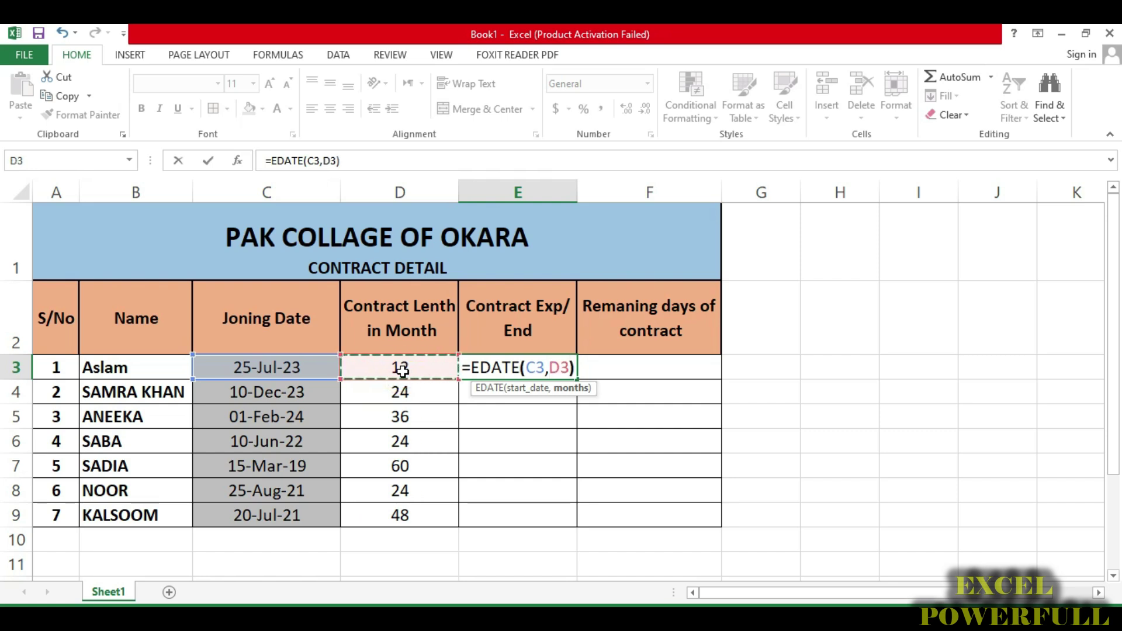
key(Return)
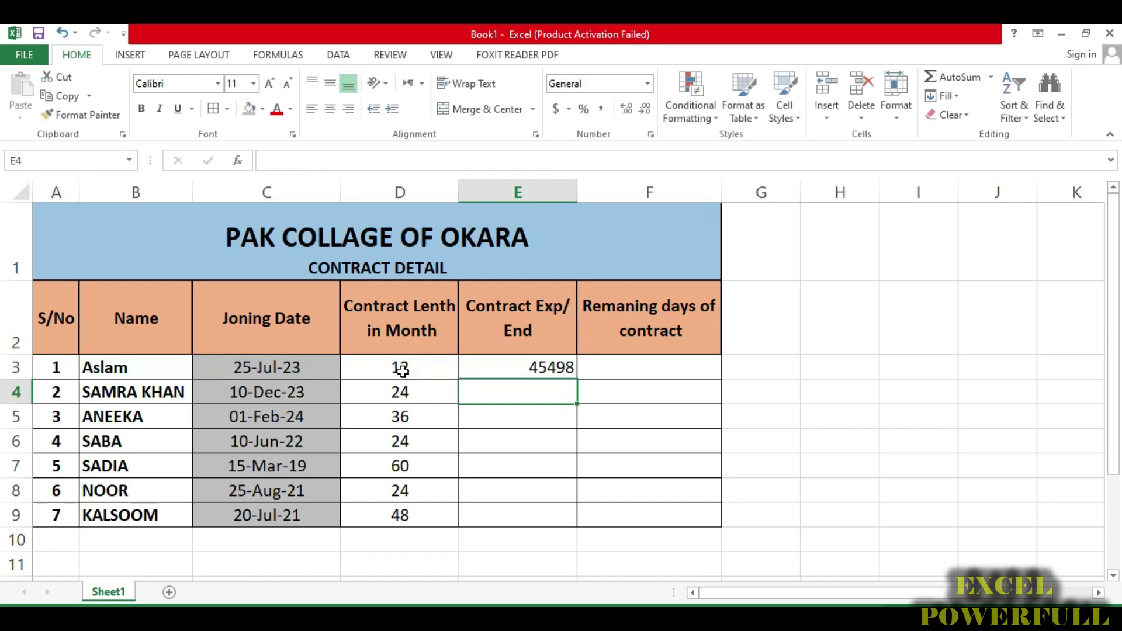
Step: Format the contract end value in cell E3 as a date of the 14-Mar-12 type
click(543, 368)
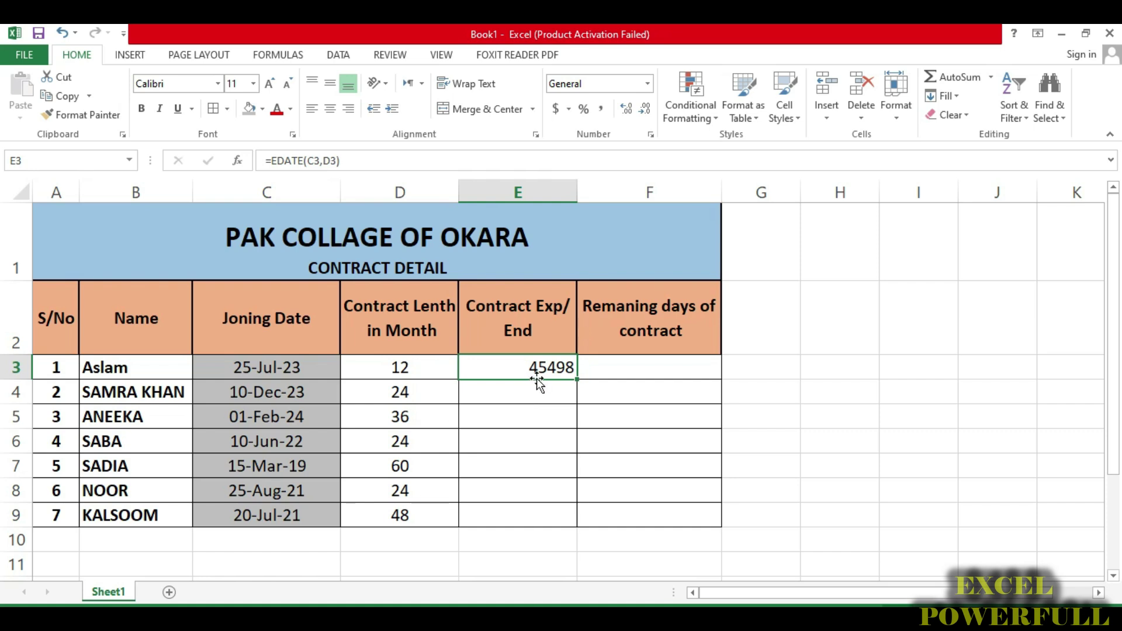
right_click(534, 374)
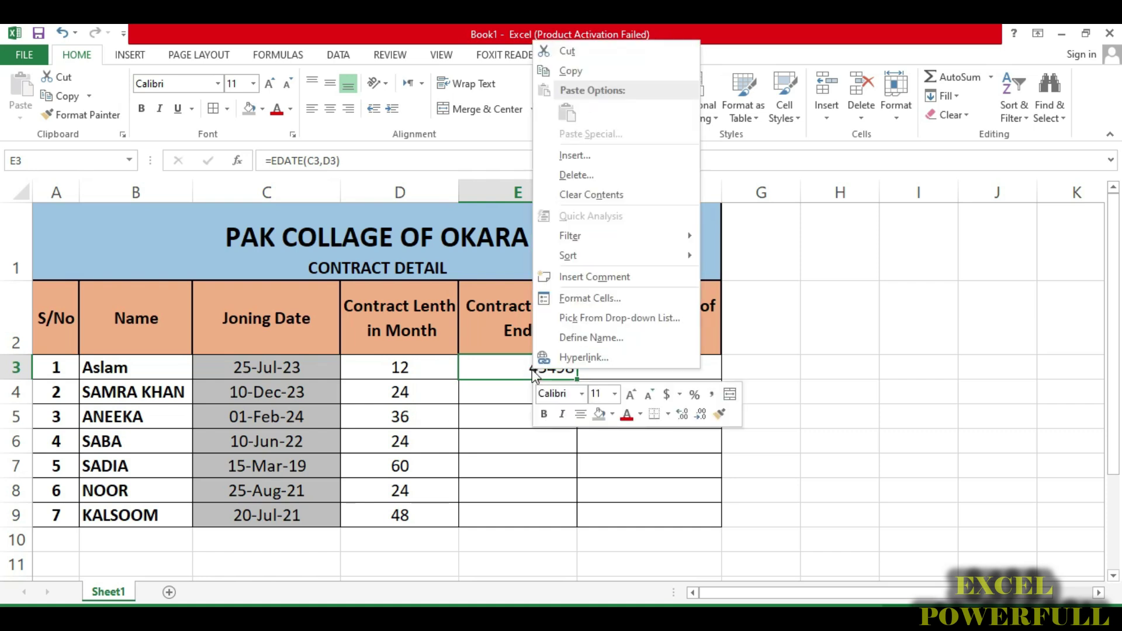
click(587, 300)
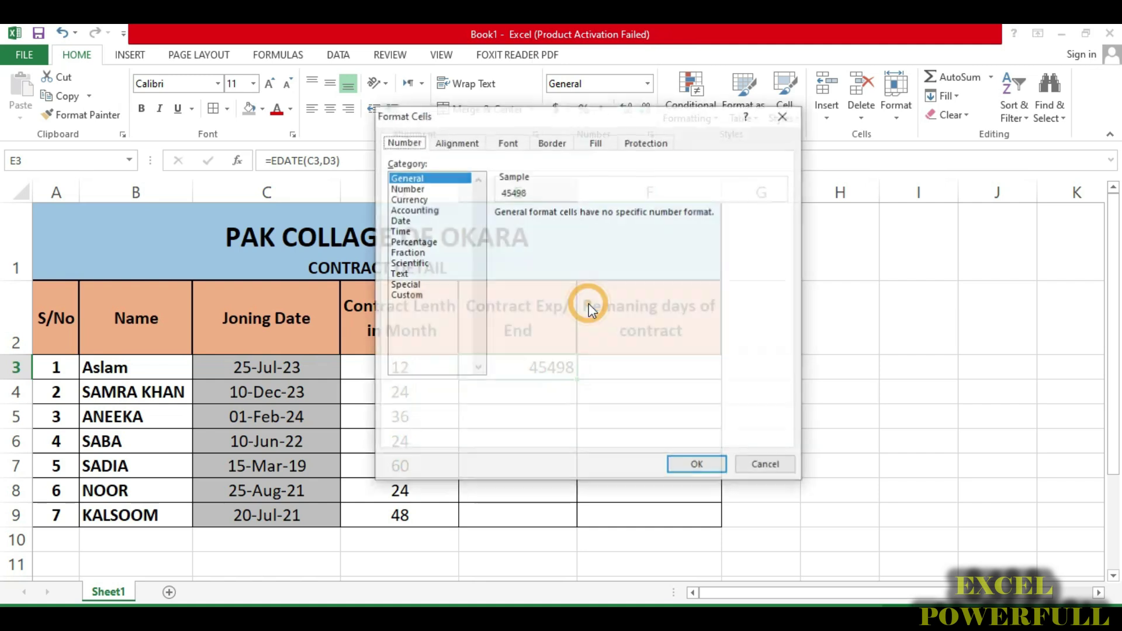
click(403, 221)
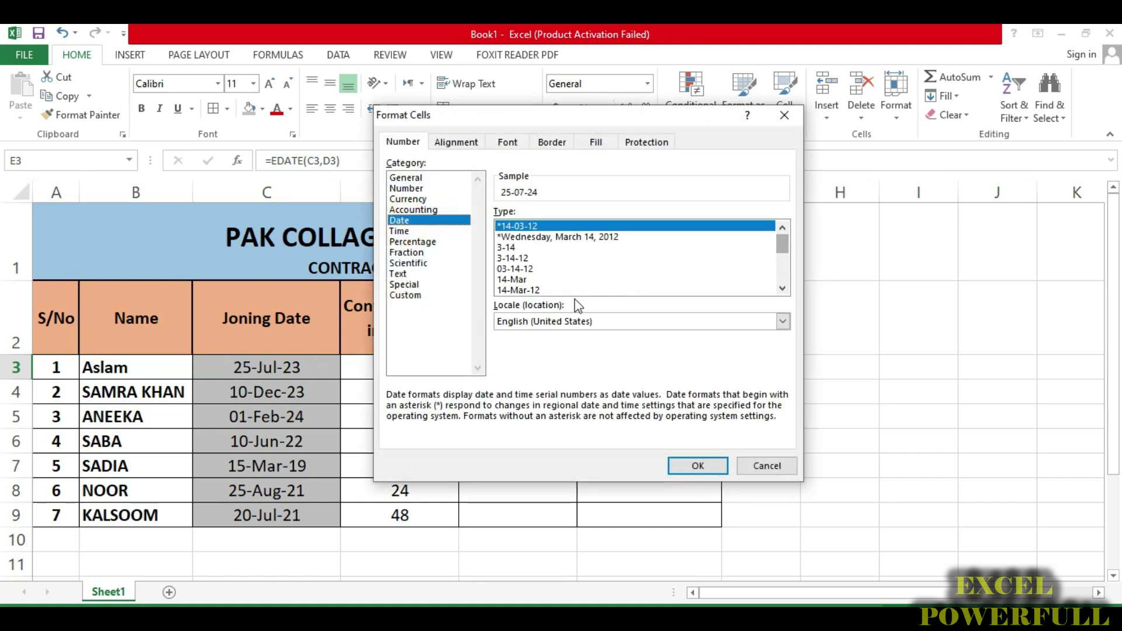
click(543, 290)
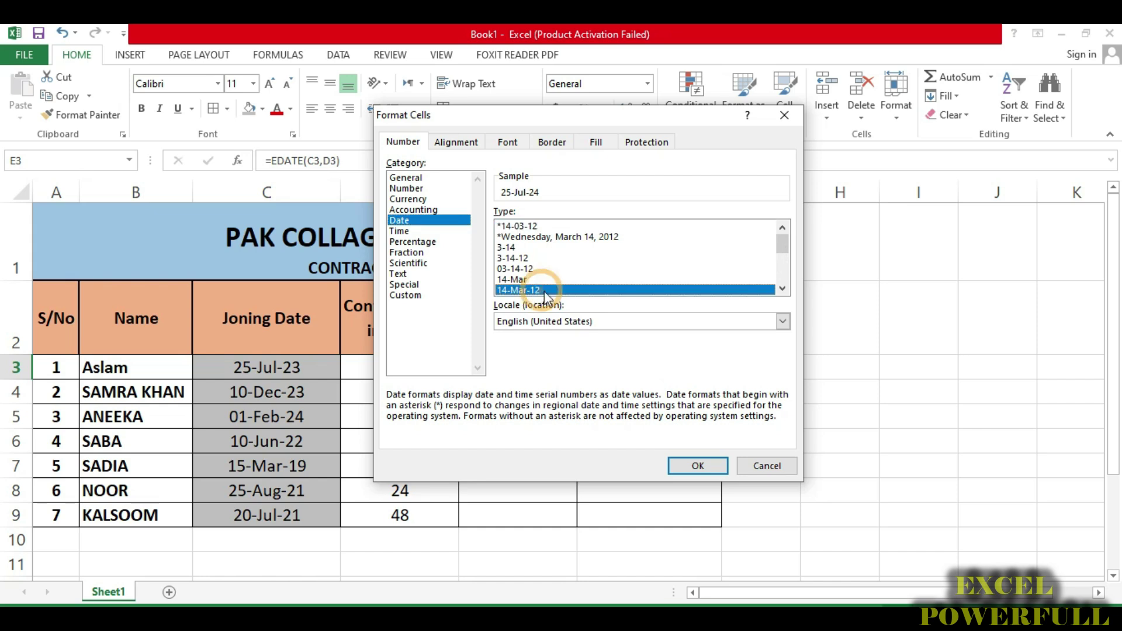
click(706, 463)
Step: Center the contract end cells E3:E9 both vertically and horizontally
drag(531, 365, 533, 510)
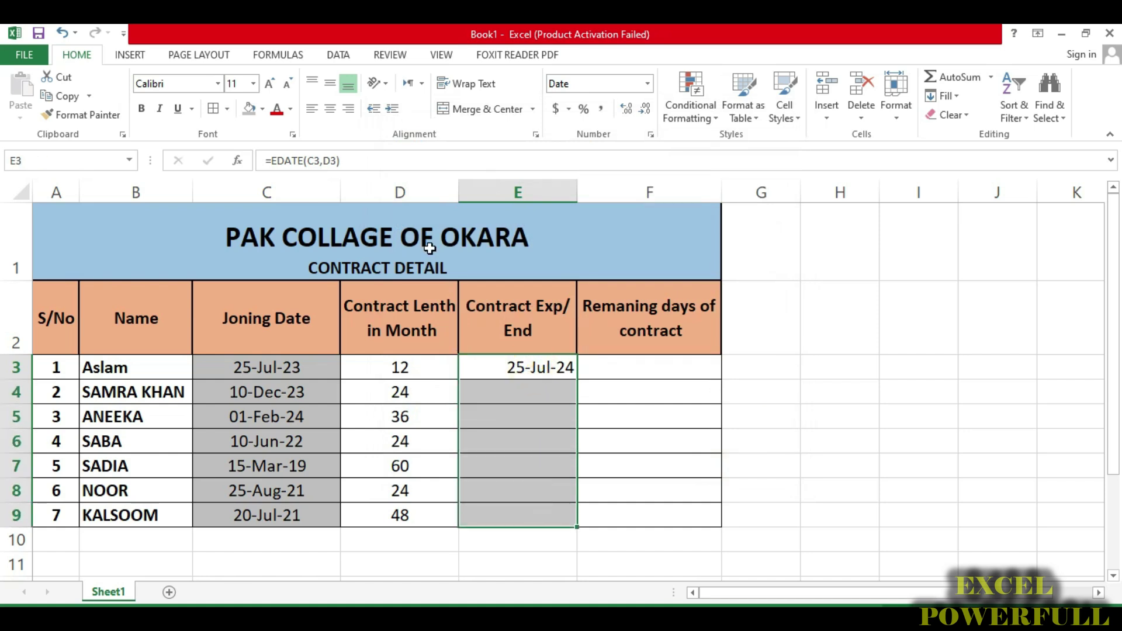
click(330, 83)
click(330, 109)
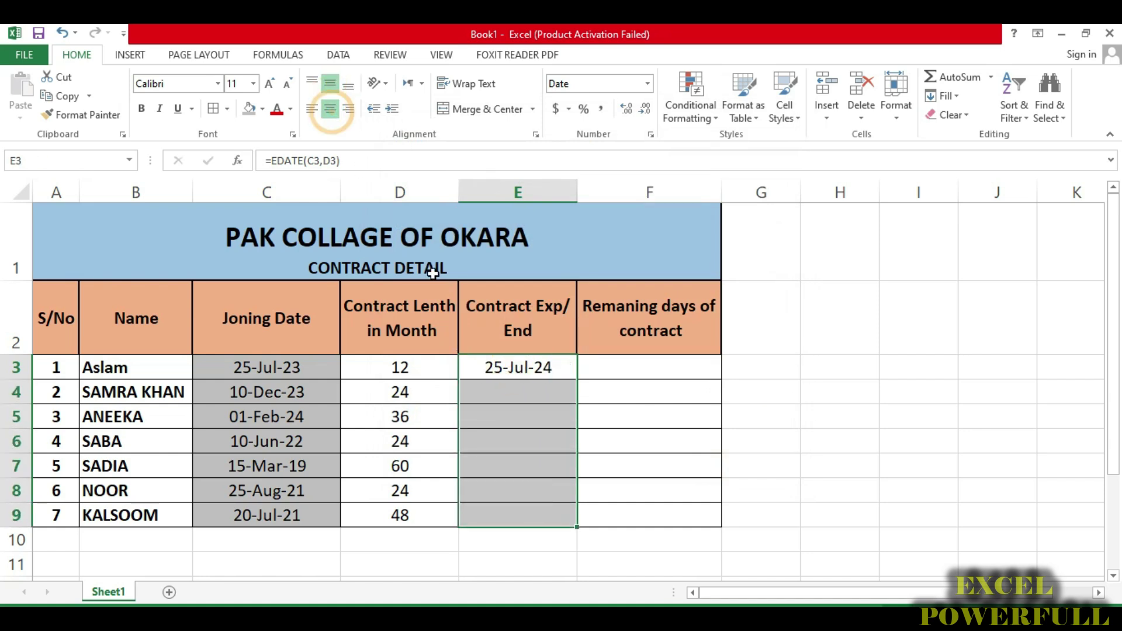
click(526, 373)
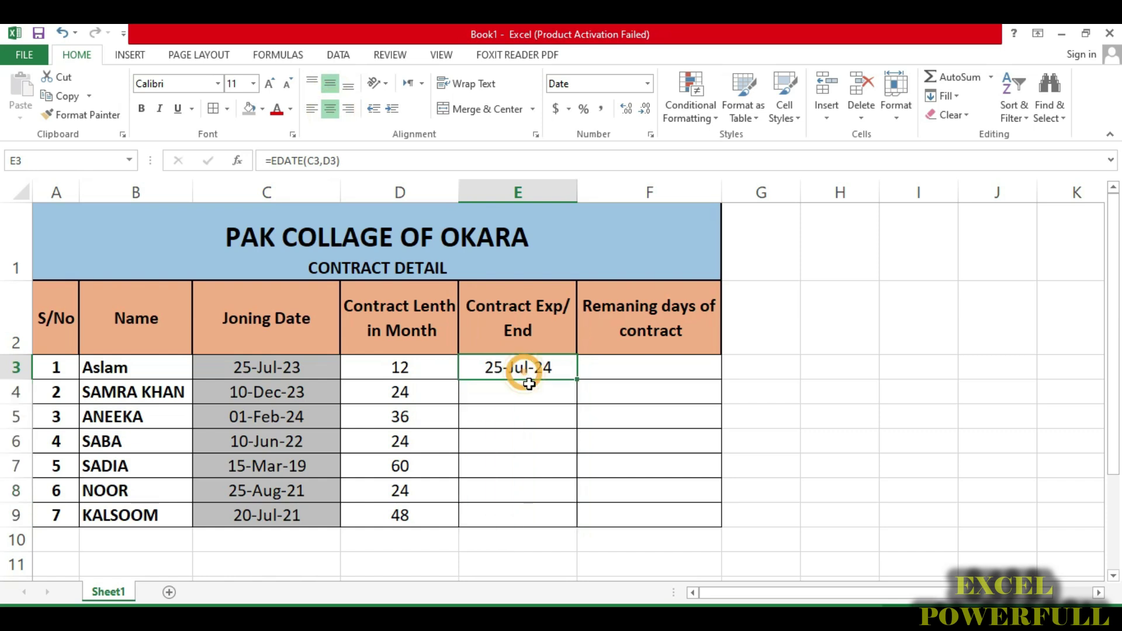
click(285, 379)
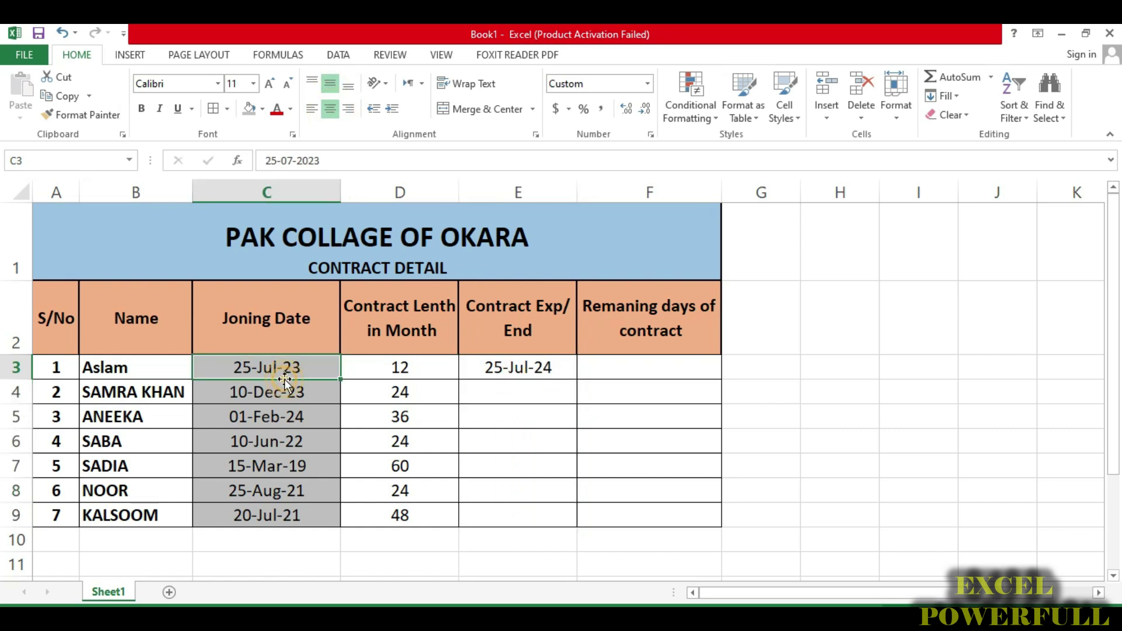
Step: Fill the EDATE contract end formula from cell E3 down through E9 for all remaining employees
click(385, 368)
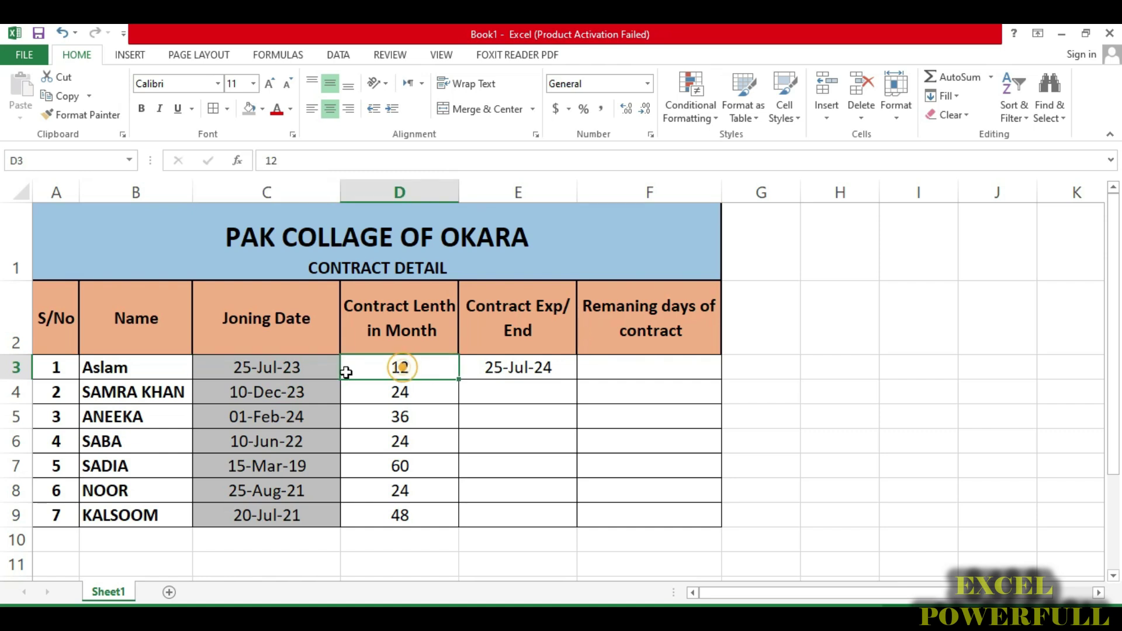
click(276, 369)
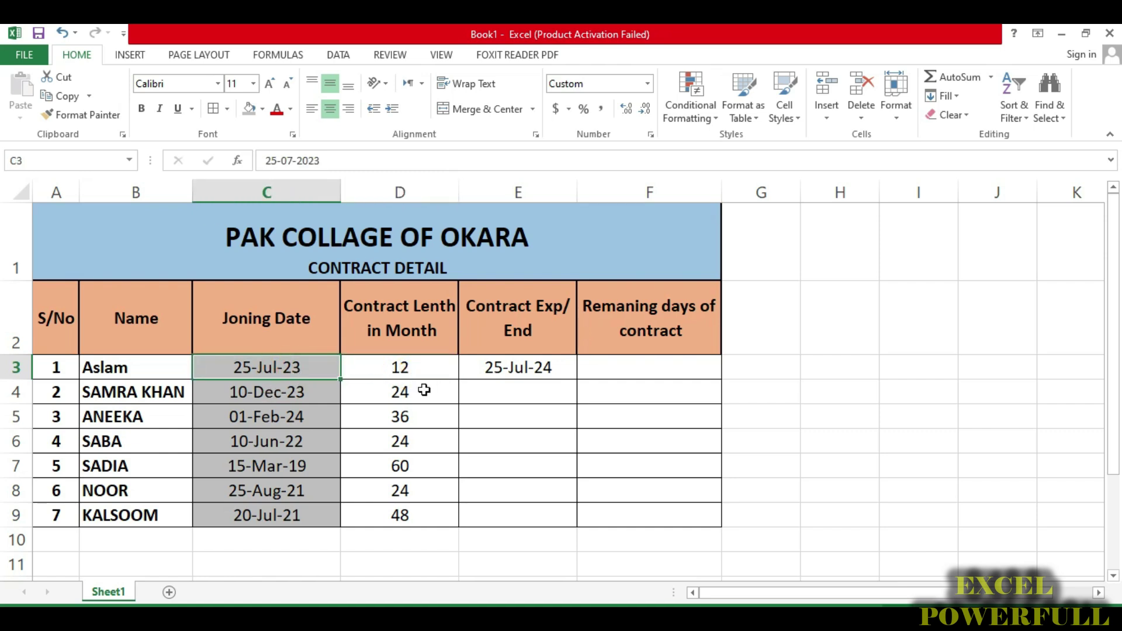
click(515, 369)
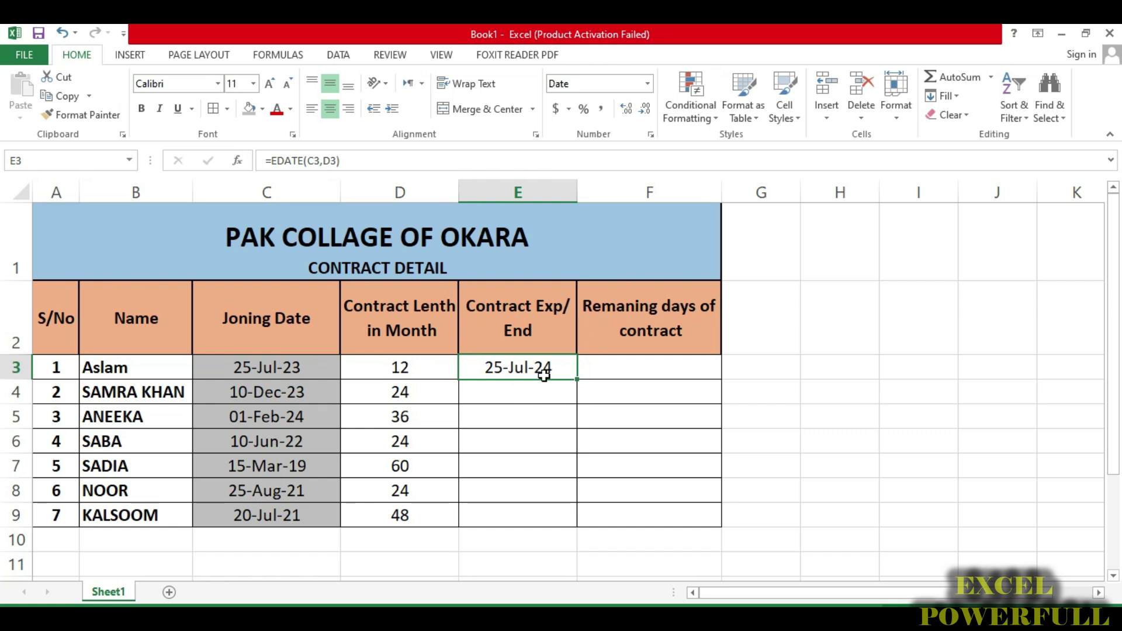
drag(578, 379, 569, 521)
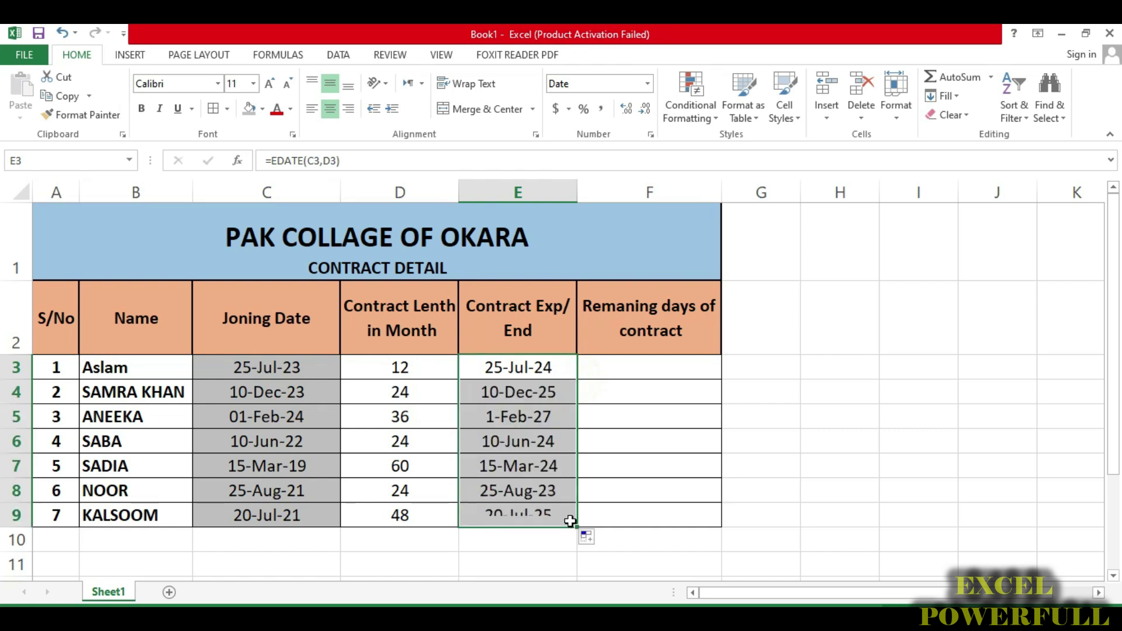
click(503, 437)
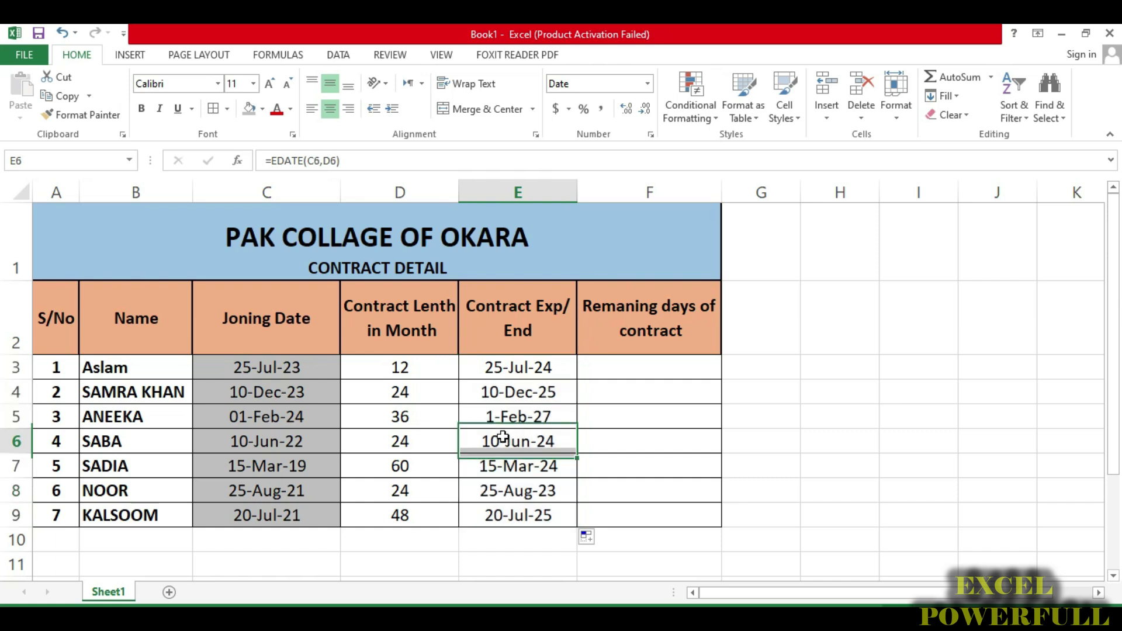
Step: Shade the contract end date cells E3:E9 with a light gold theme fill colour
drag(518, 366, 529, 541)
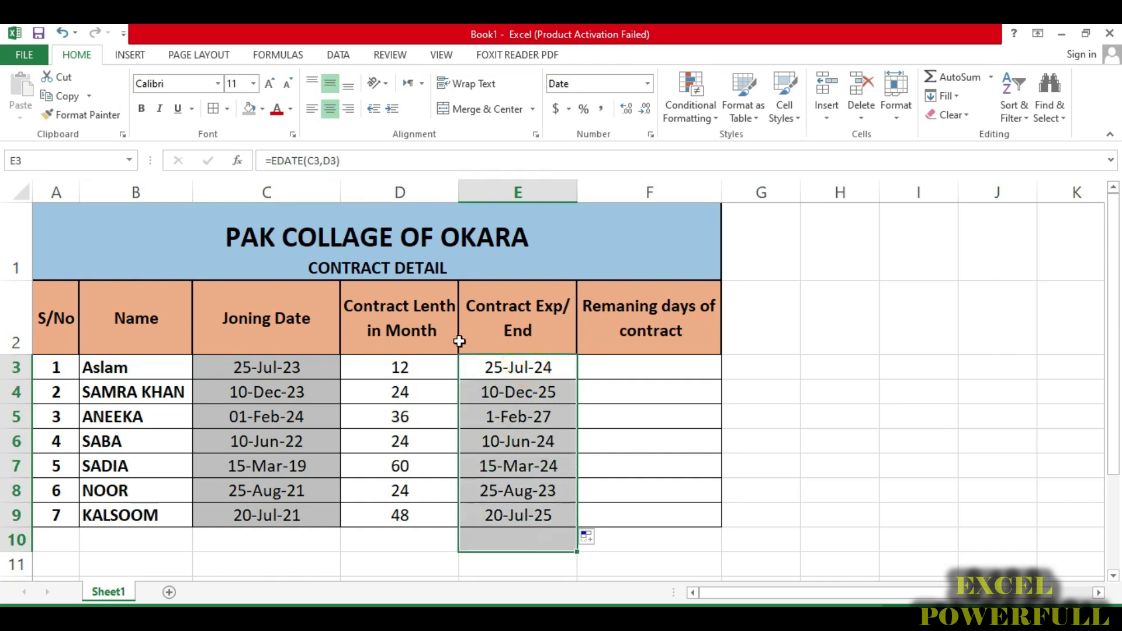
drag(525, 364, 522, 512)
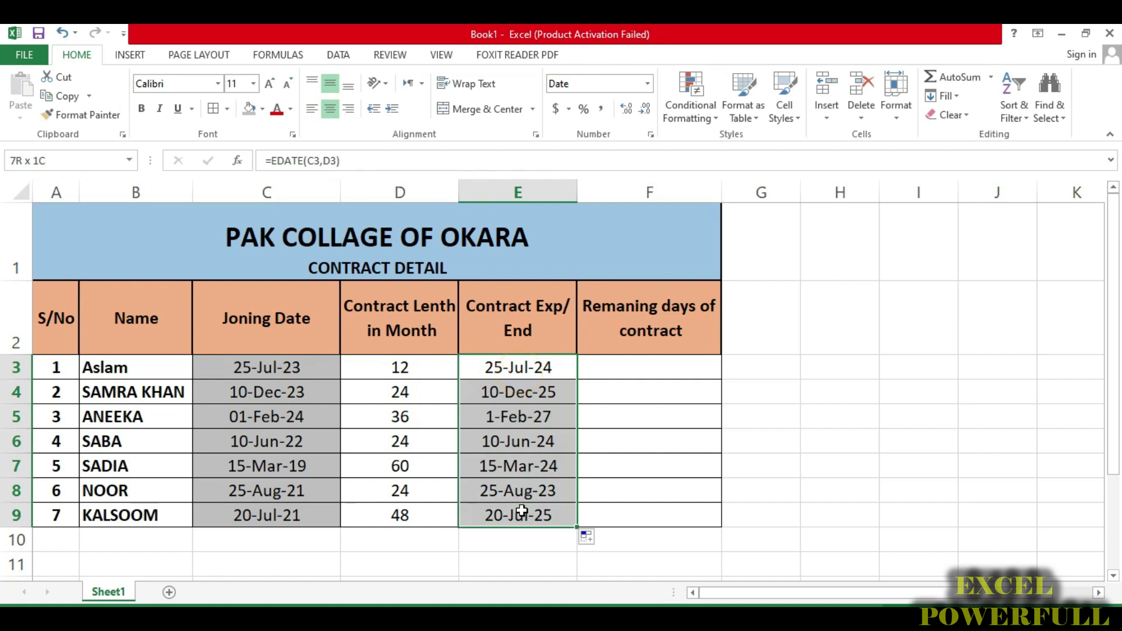
click(262, 109)
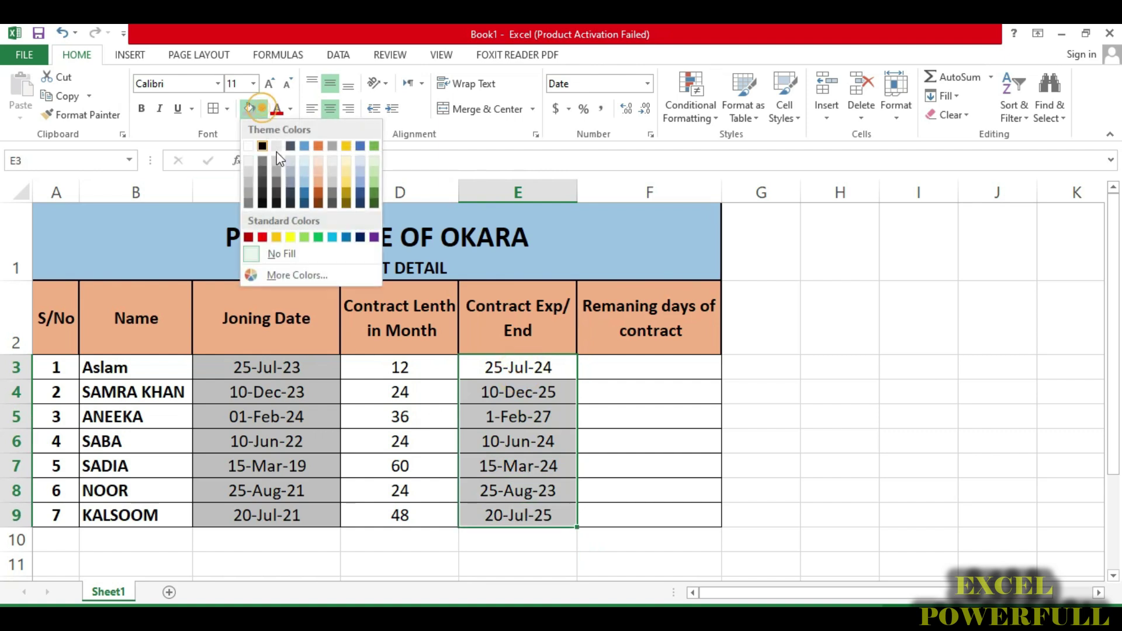
click(319, 173)
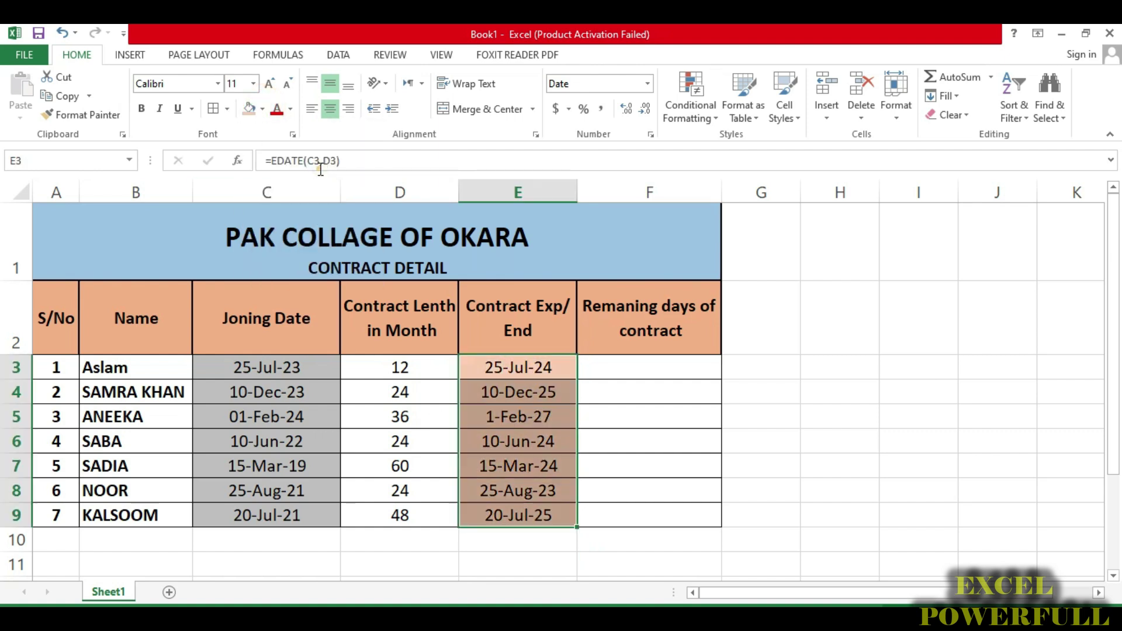
click(262, 109)
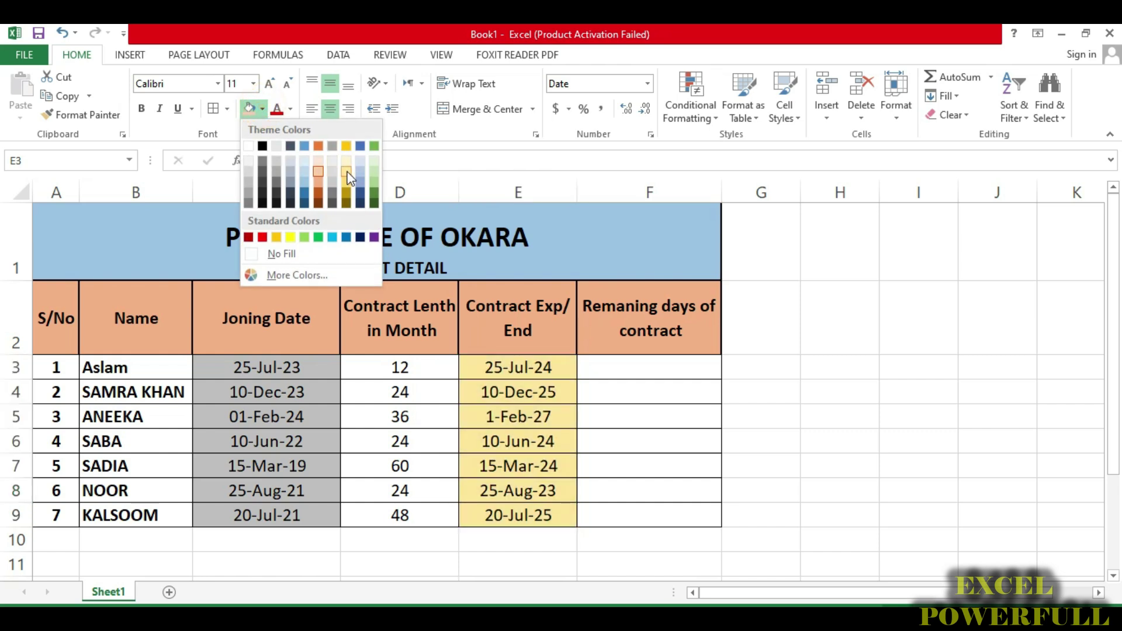
click(347, 182)
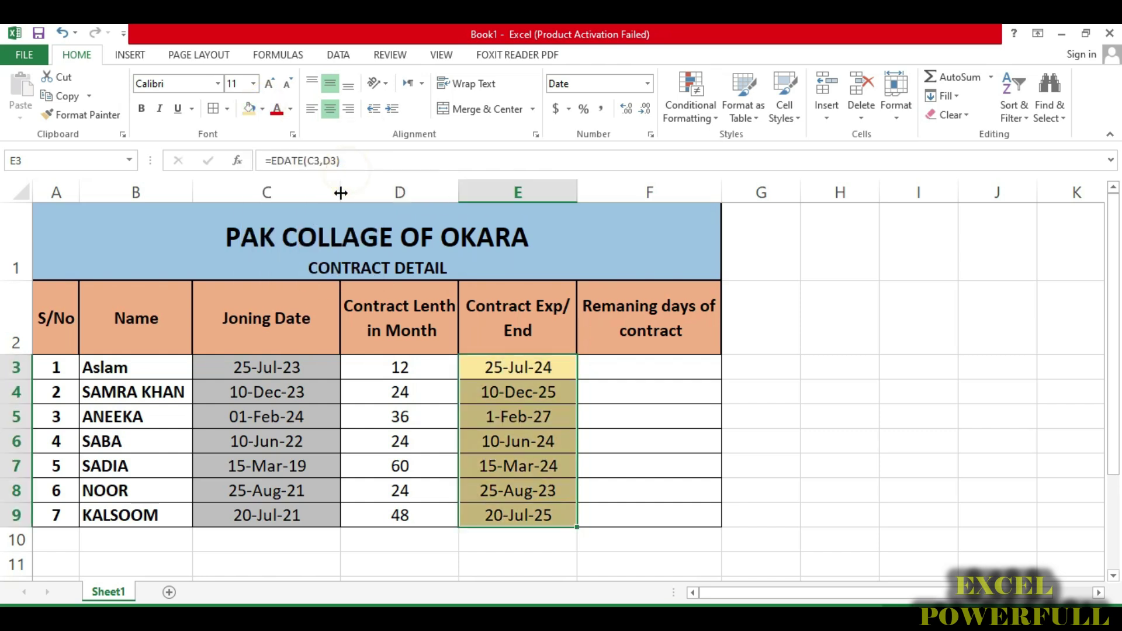
Step: Check the contract end dates in rows 3, 4, 5 and 7 against their joining dates and contract lengths
click(511, 396)
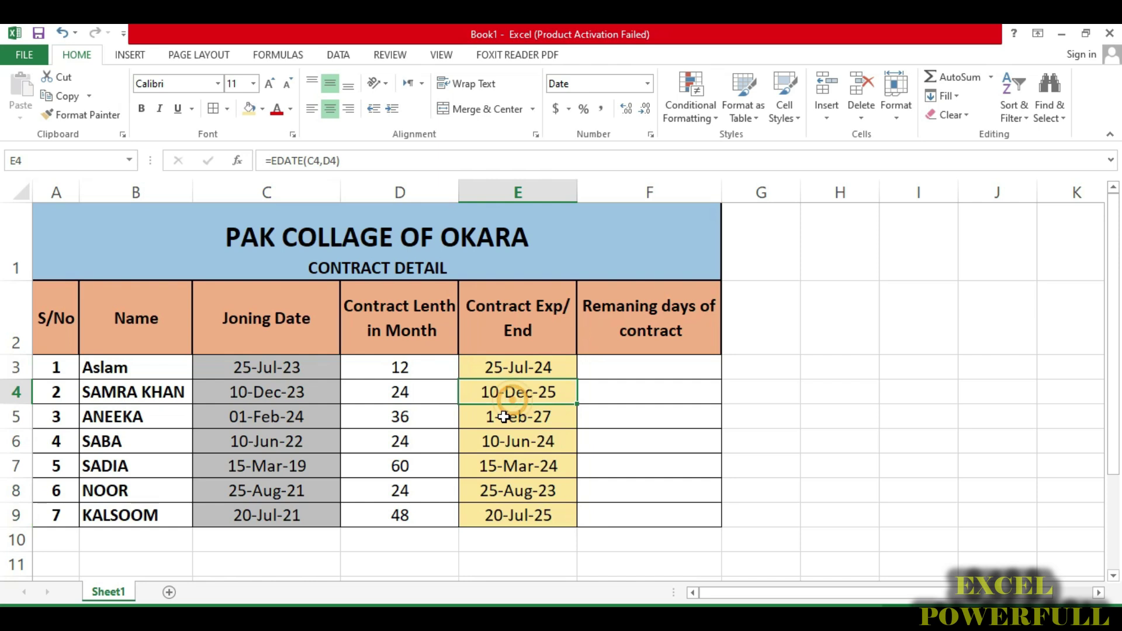
click(259, 399)
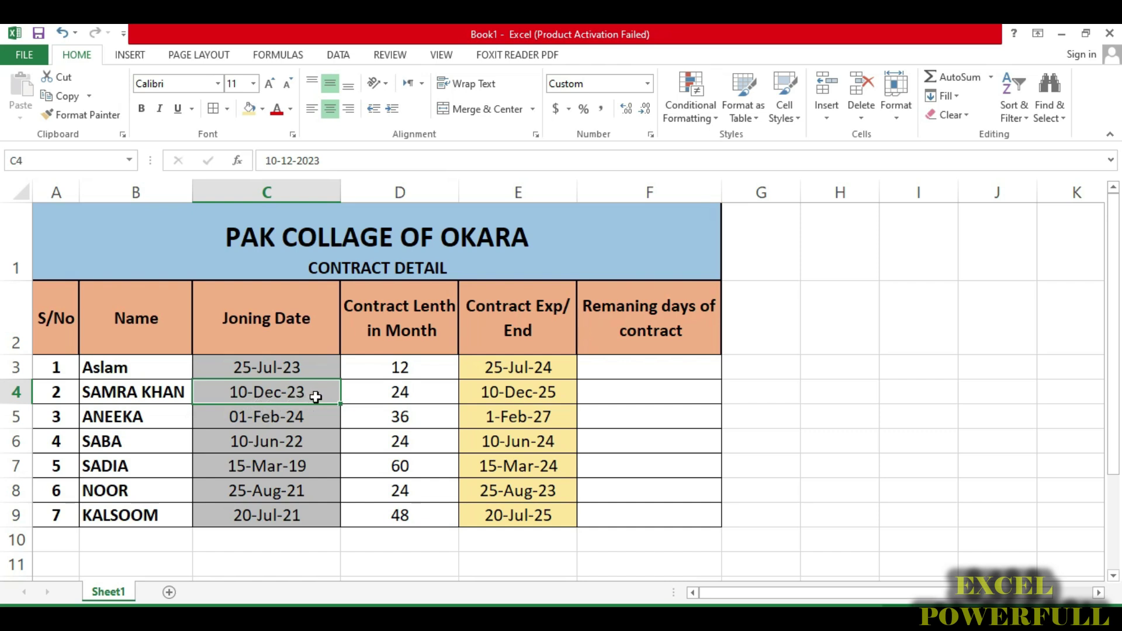
click(400, 397)
click(513, 393)
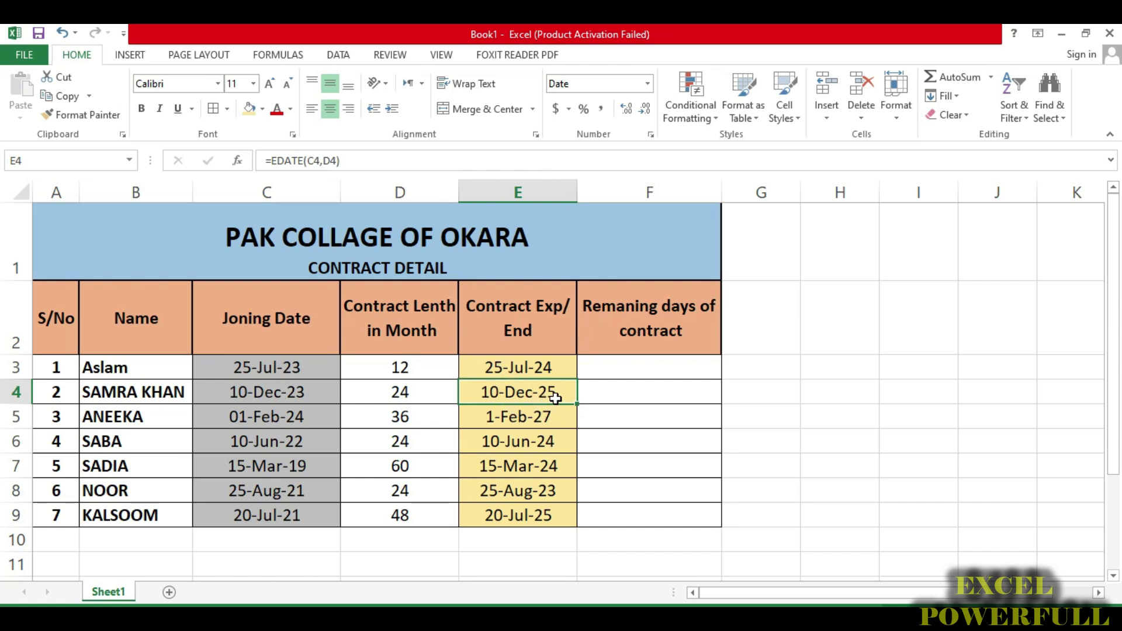
click(241, 432)
click(231, 416)
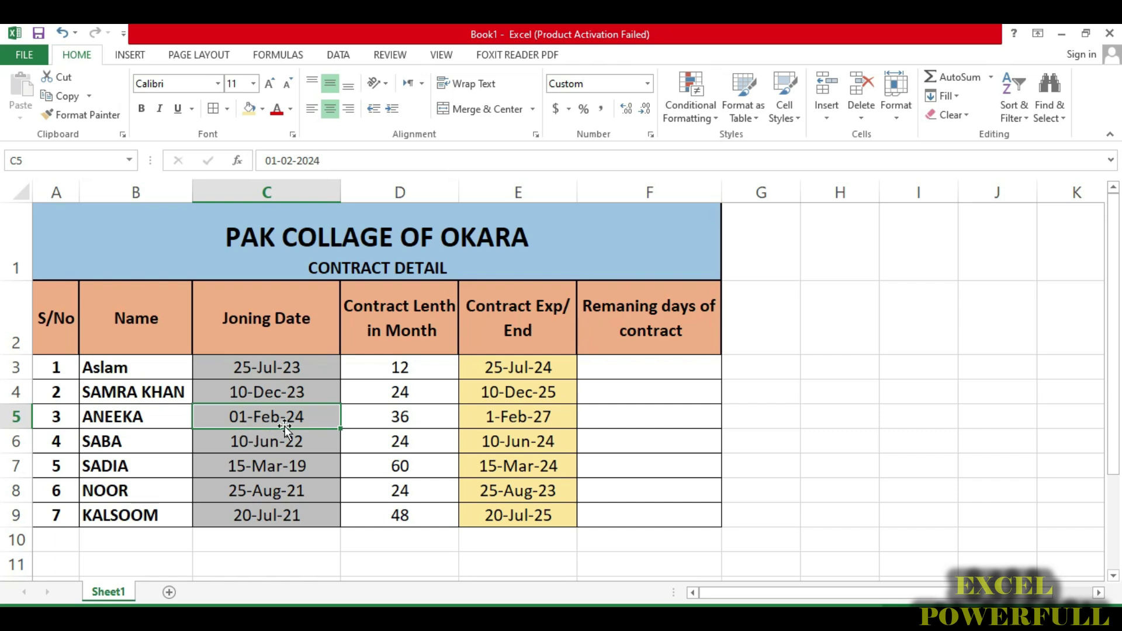
click(406, 420)
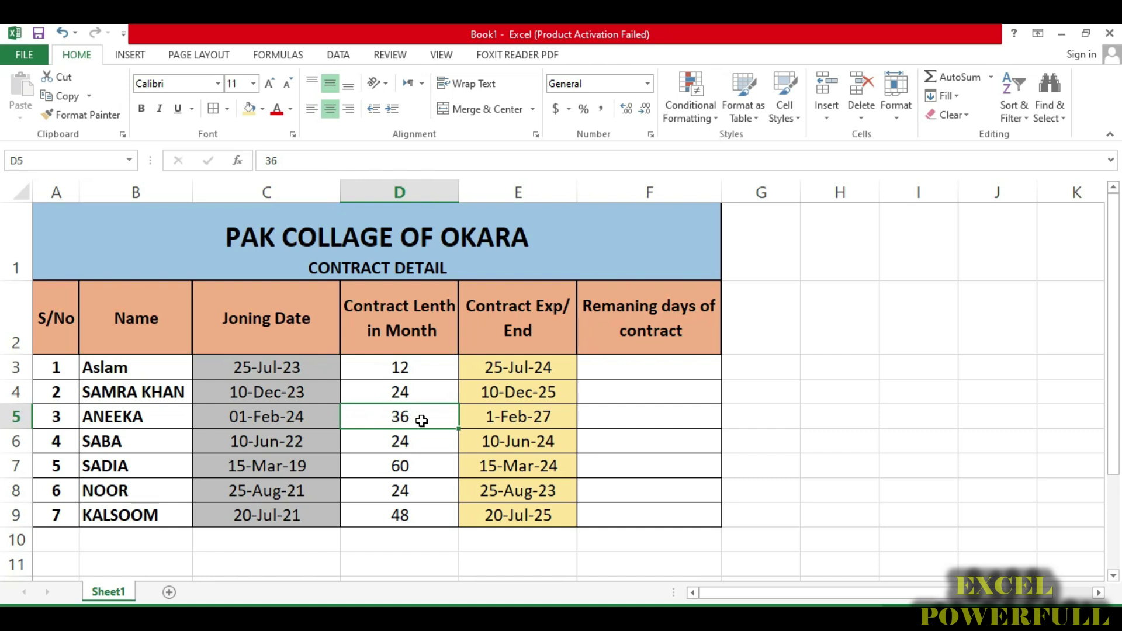
click(530, 415)
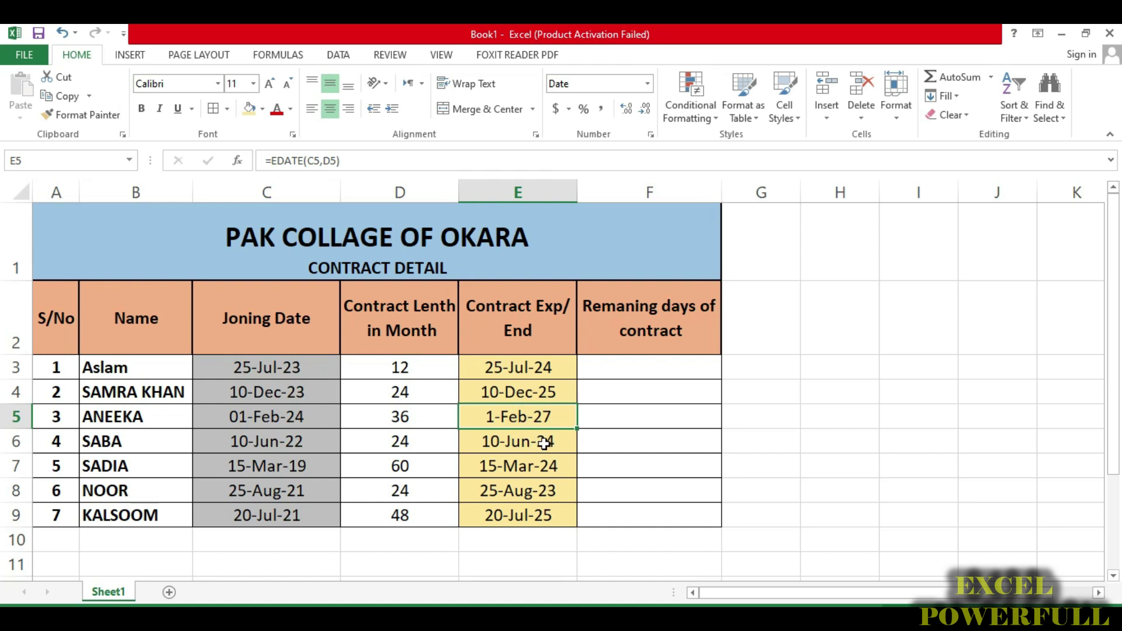
click(242, 470)
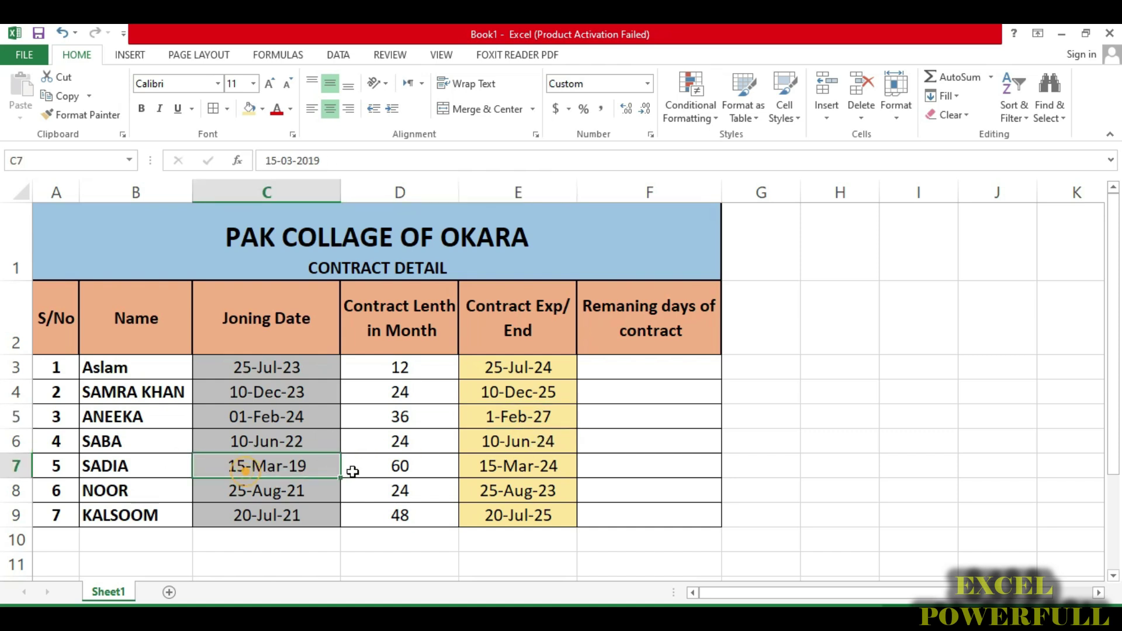
click(393, 466)
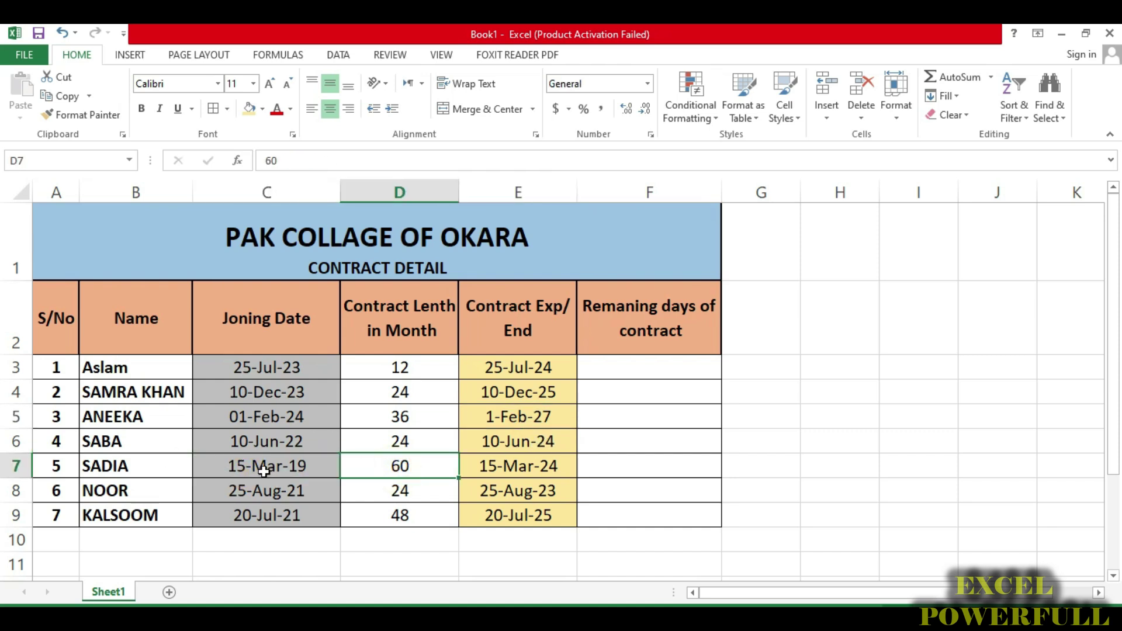
click(298, 469)
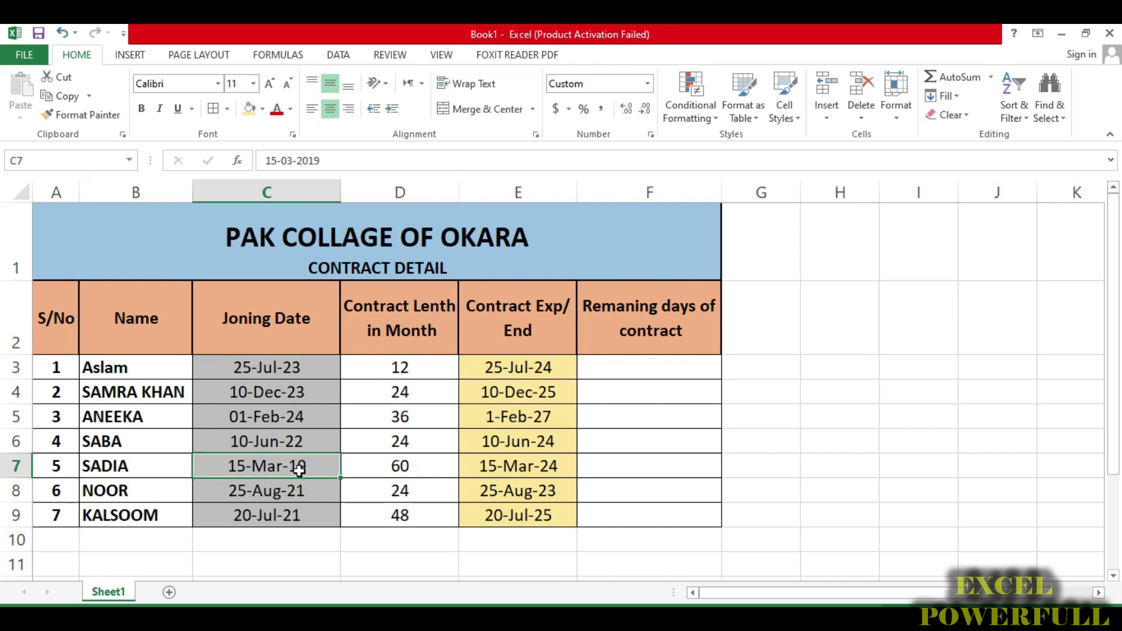
click(420, 468)
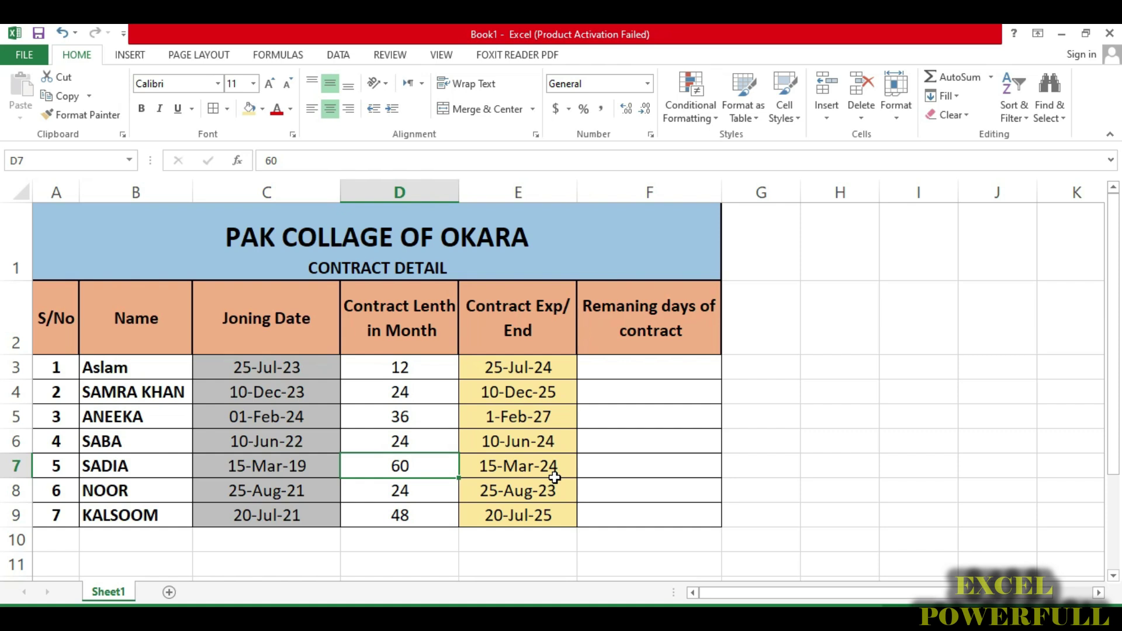
click(657, 368)
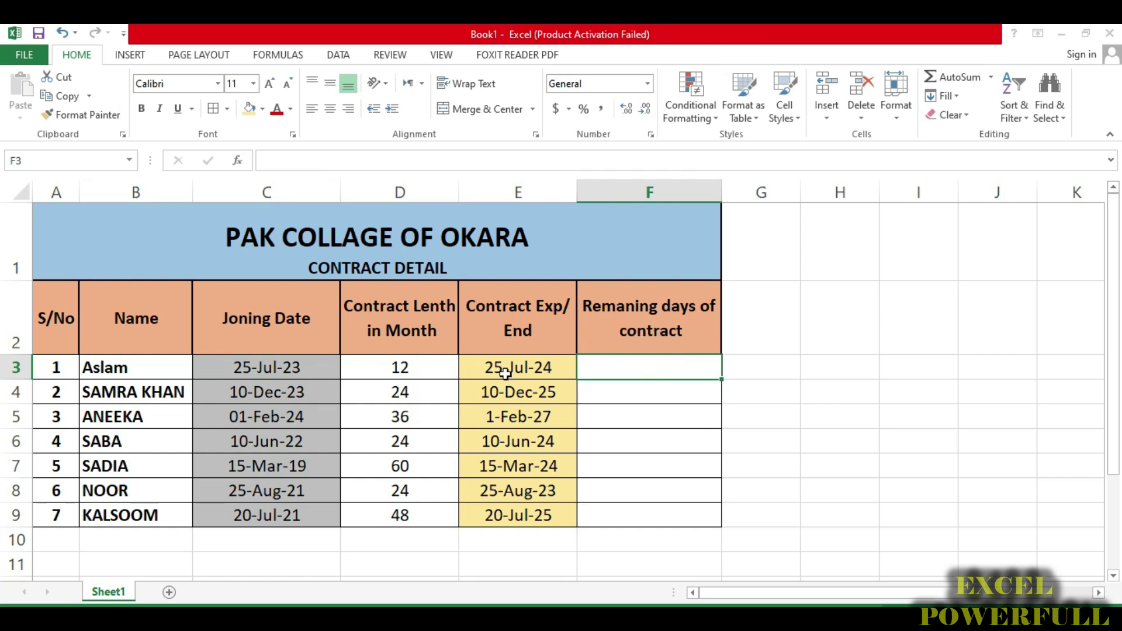
click(394, 369)
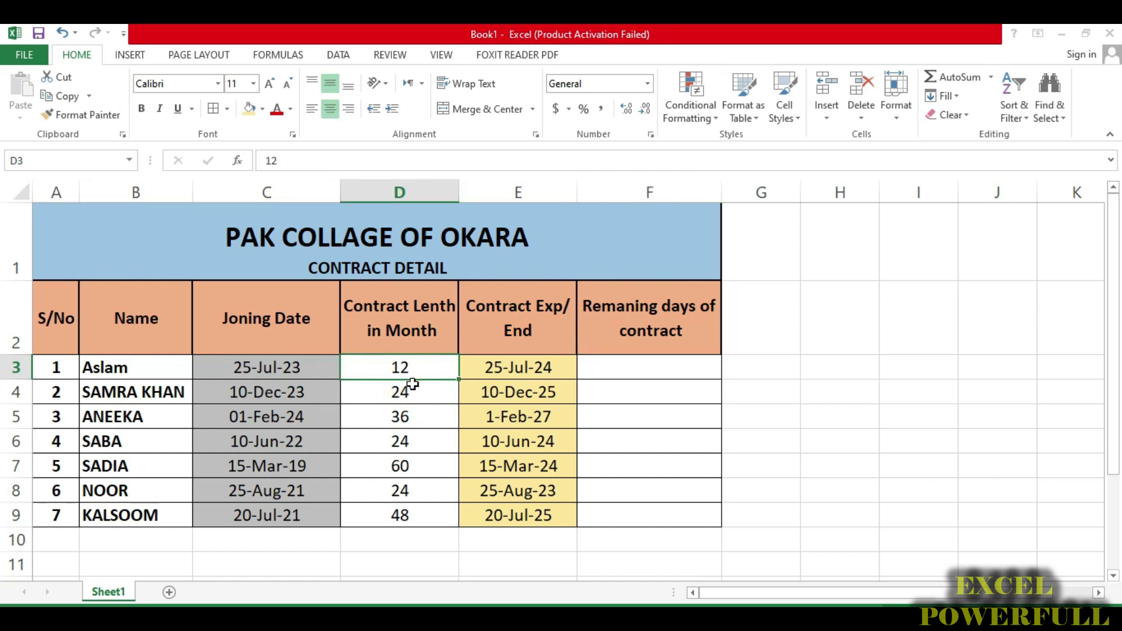
click(514, 369)
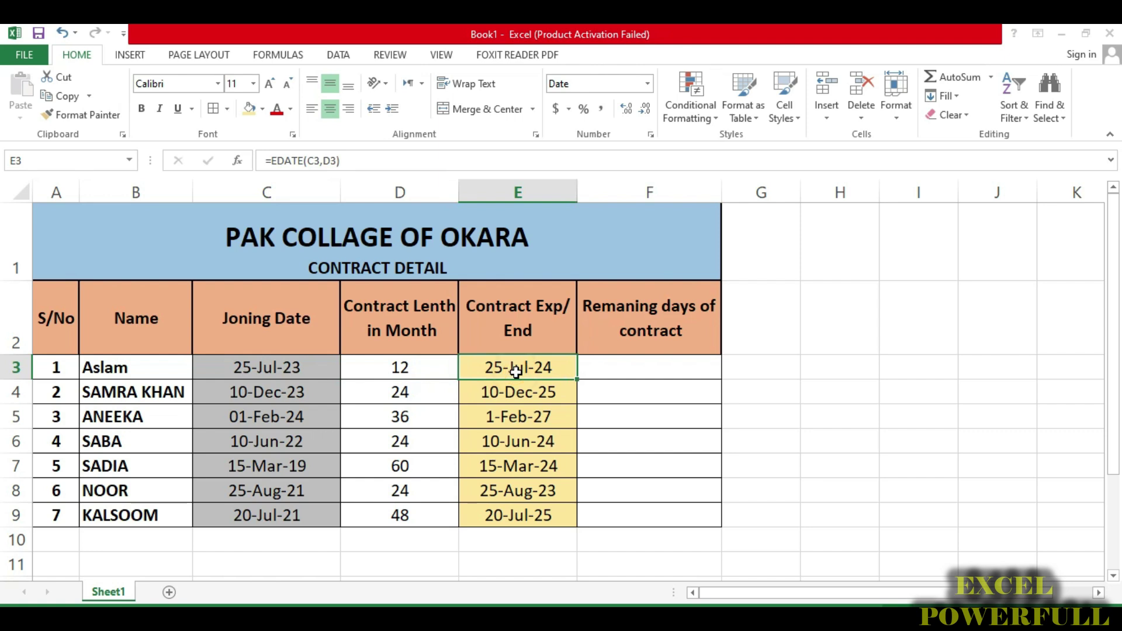
click(624, 369)
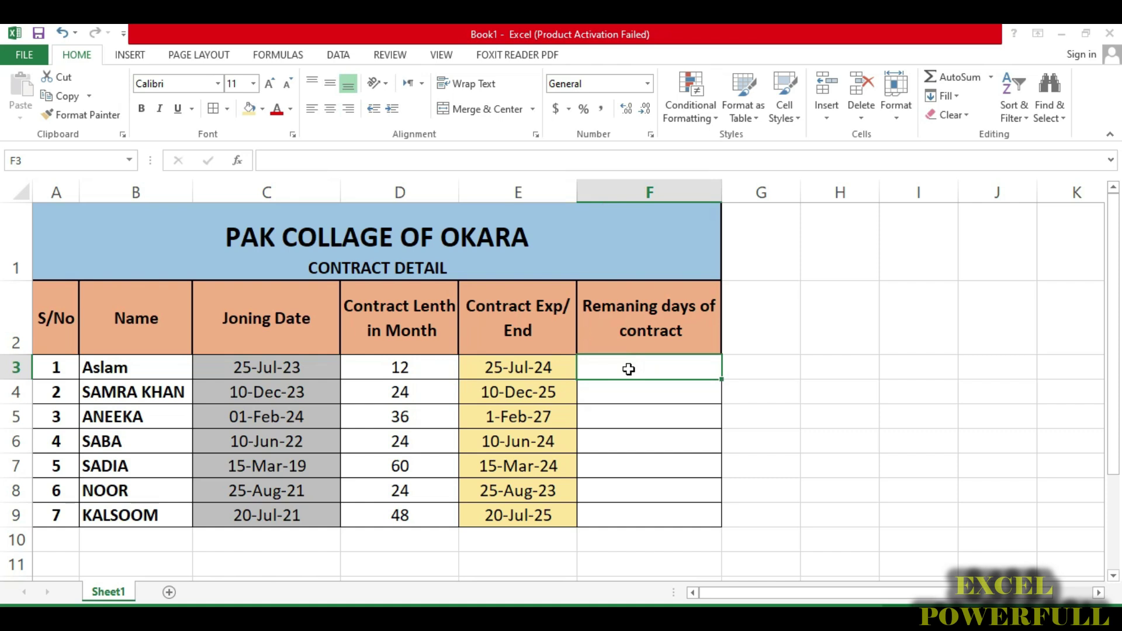
click(506, 368)
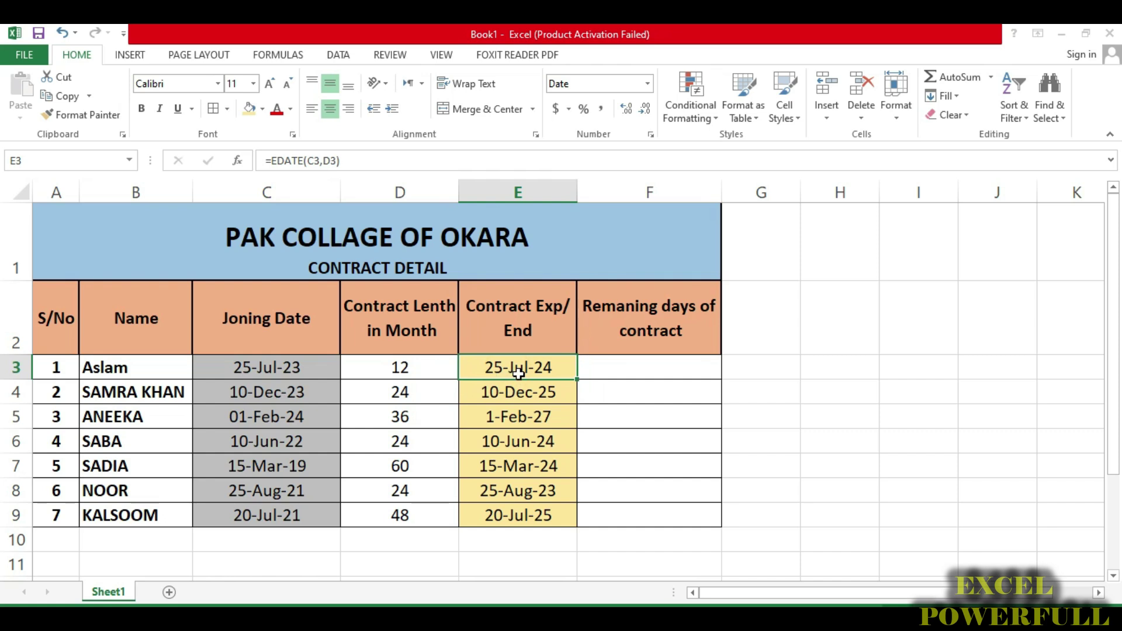
Step: Calculate the first employee's remaining contract days in cell F3 with the formula =E3-TODAY()
drag(648, 365, 648, 513)
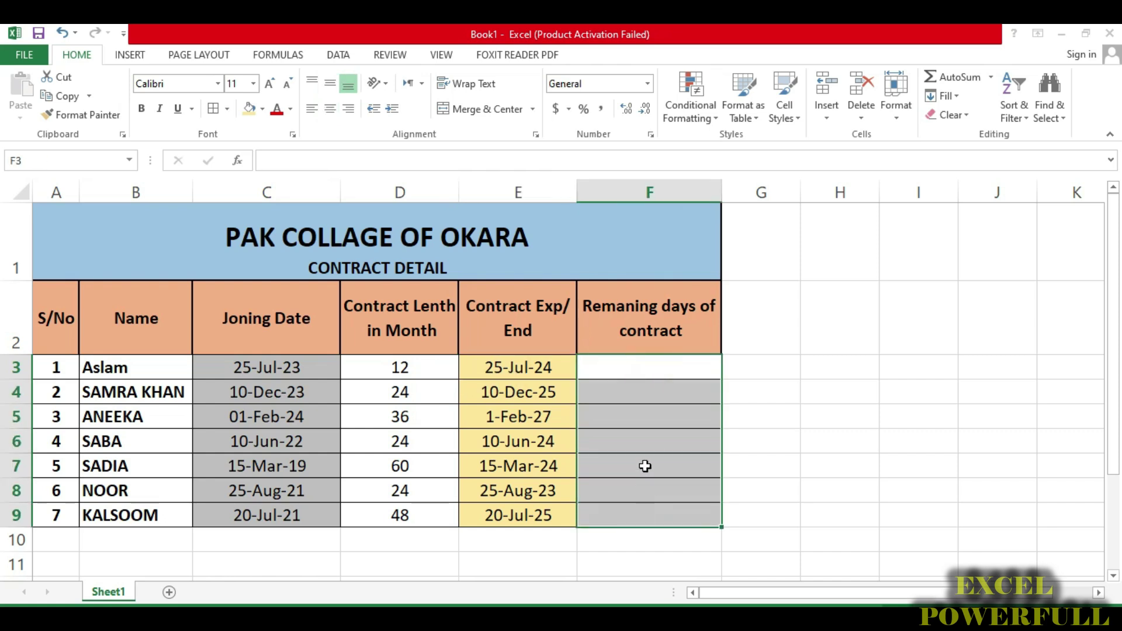
click(638, 369)
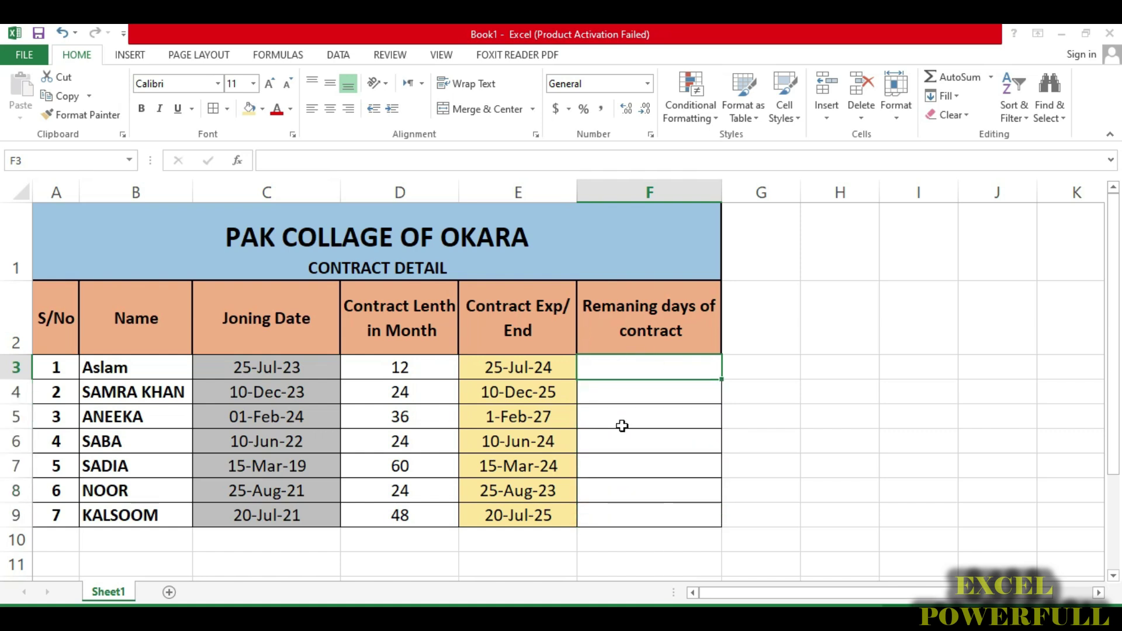
text(=)
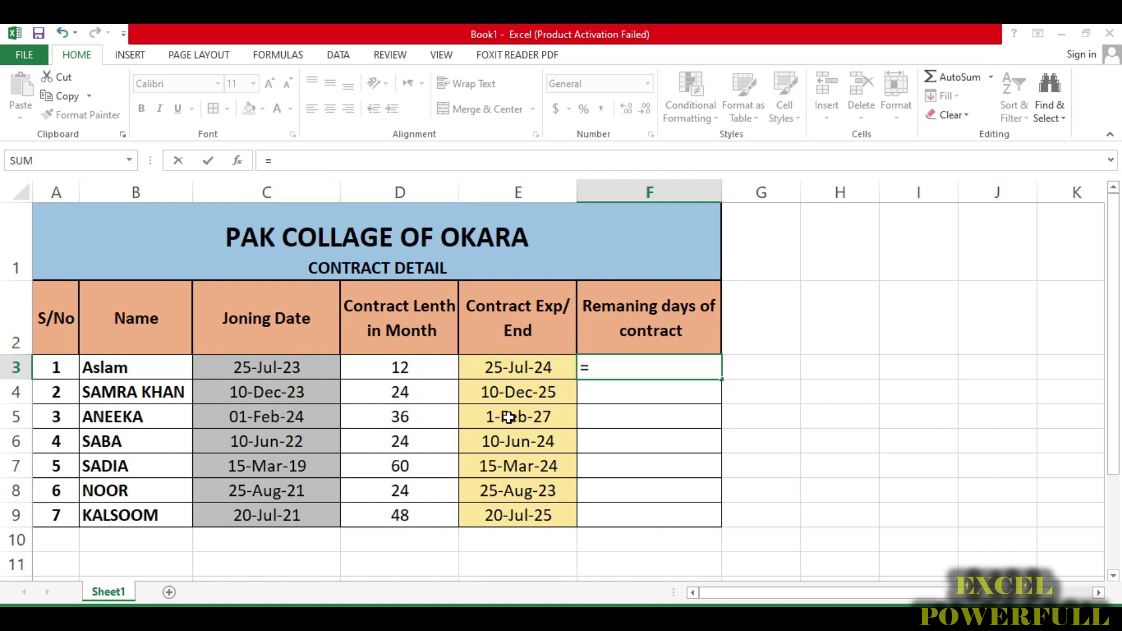
click(523, 373)
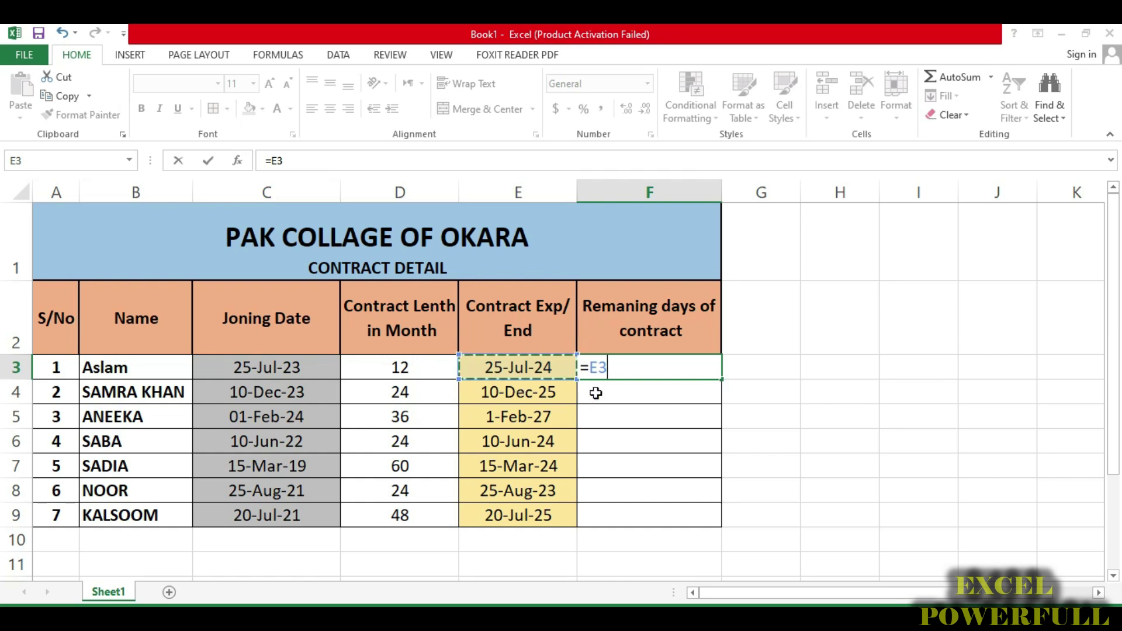
text(-)
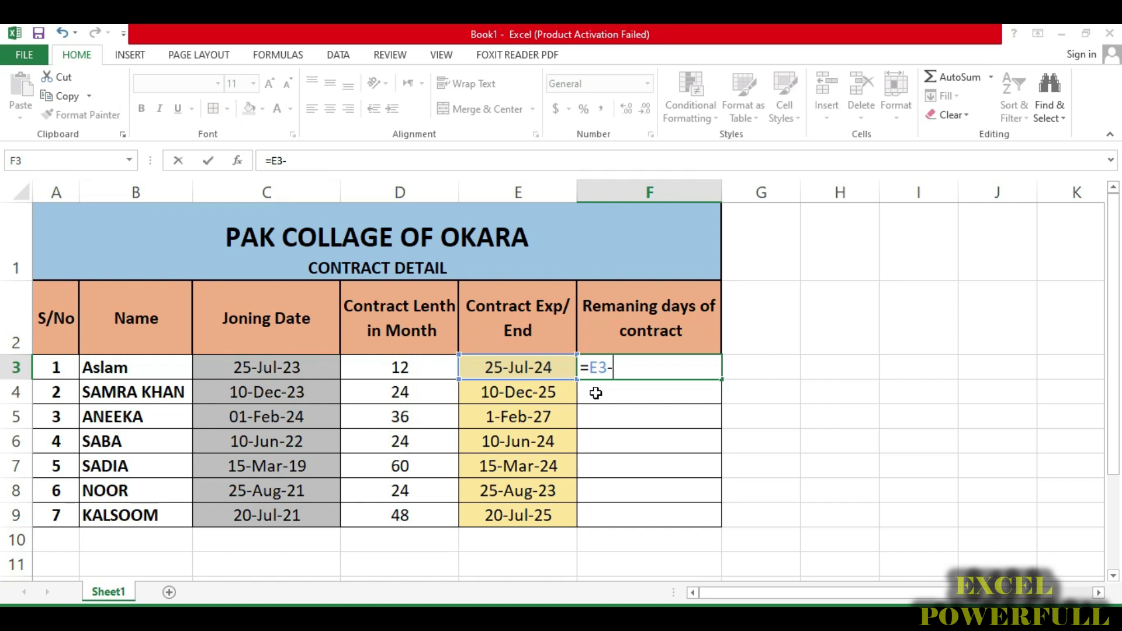
text(today)
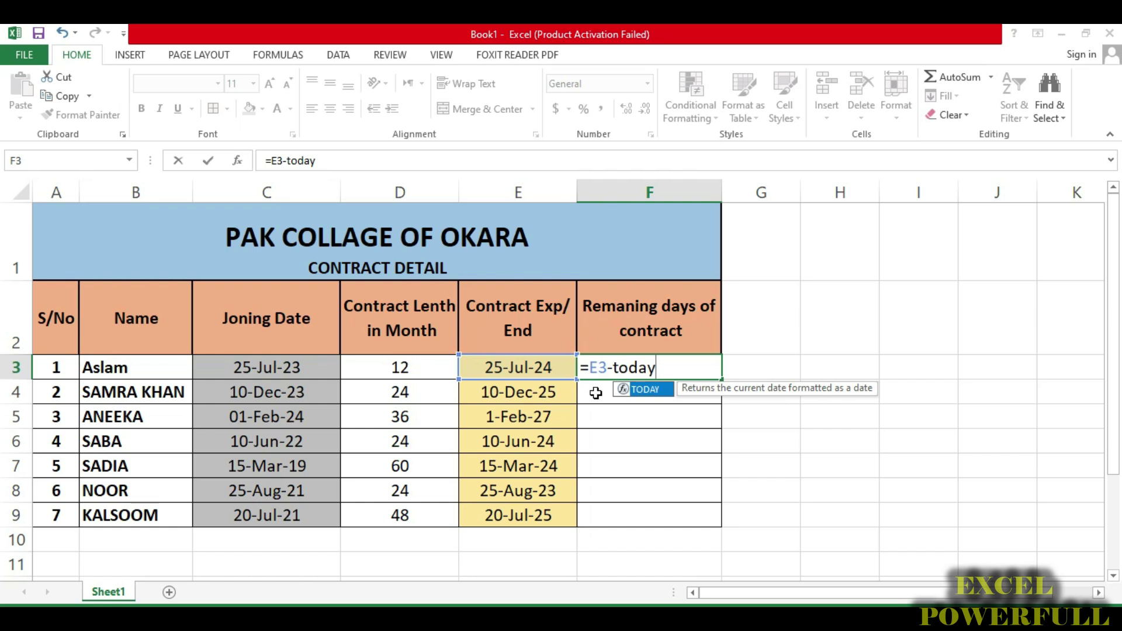
text(())
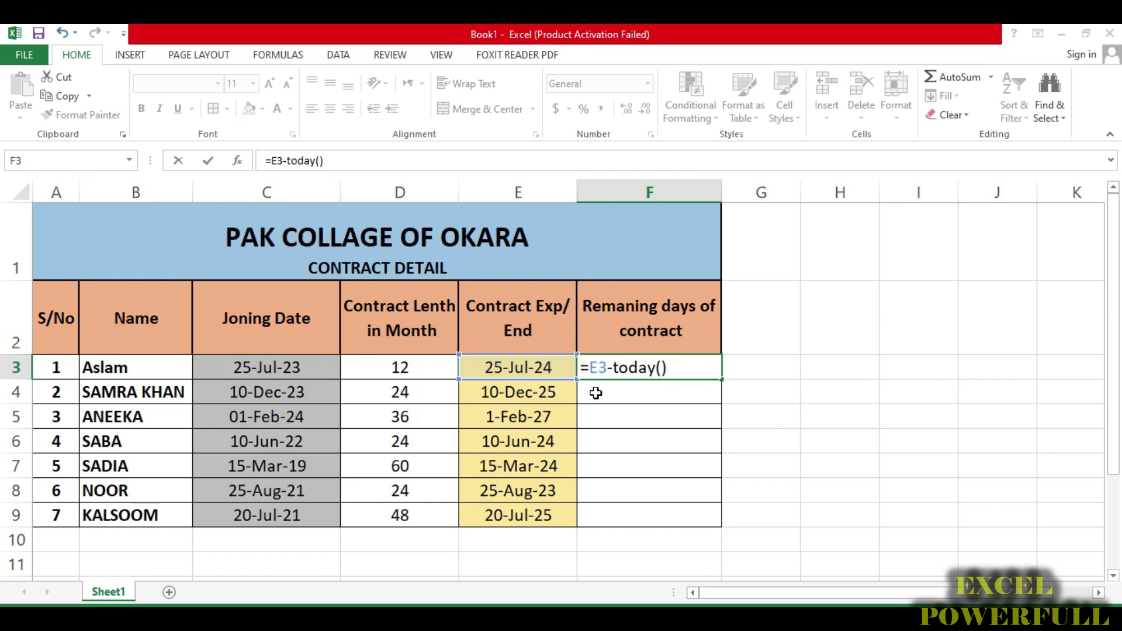
key(Return)
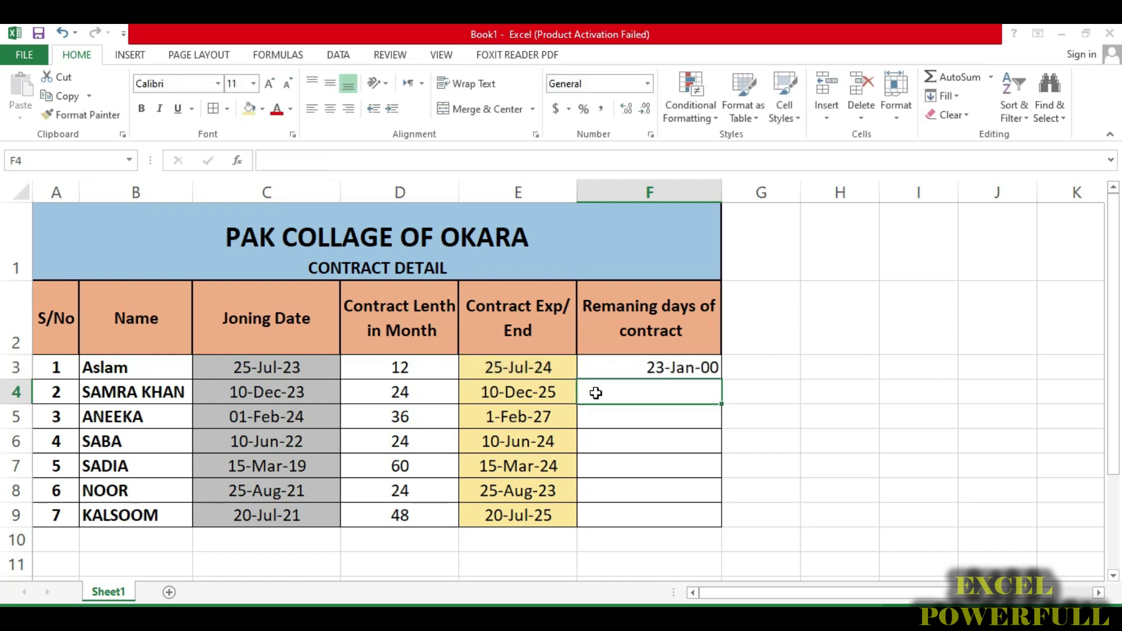
click(708, 366)
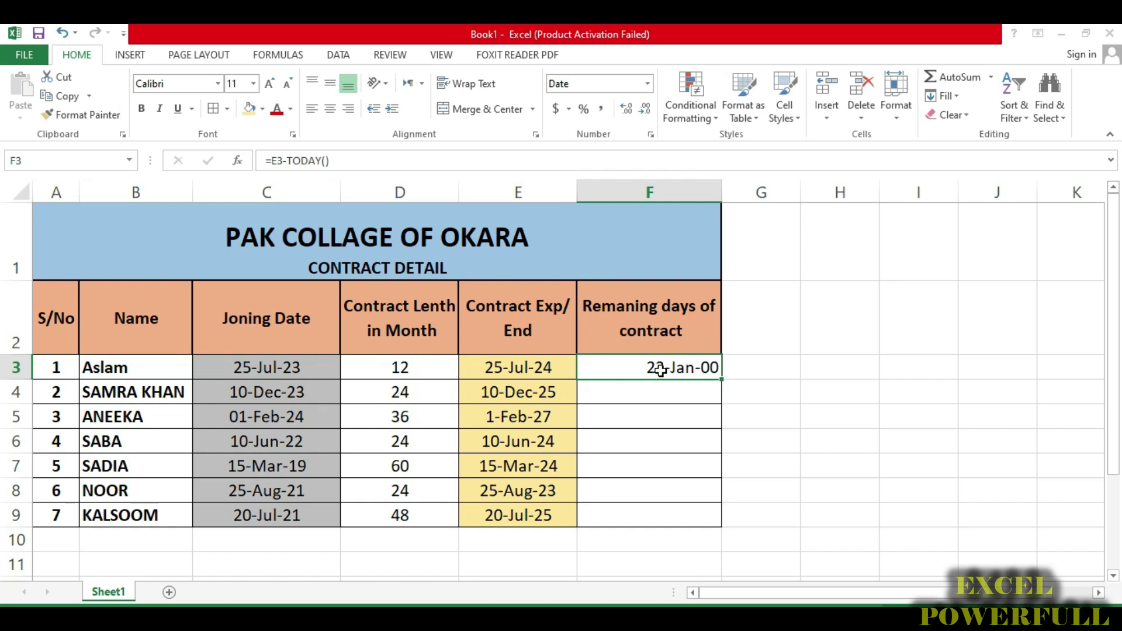
Step: Format the remaining days cell F3 as a Number with 0 decimal places
right_click(661, 374)
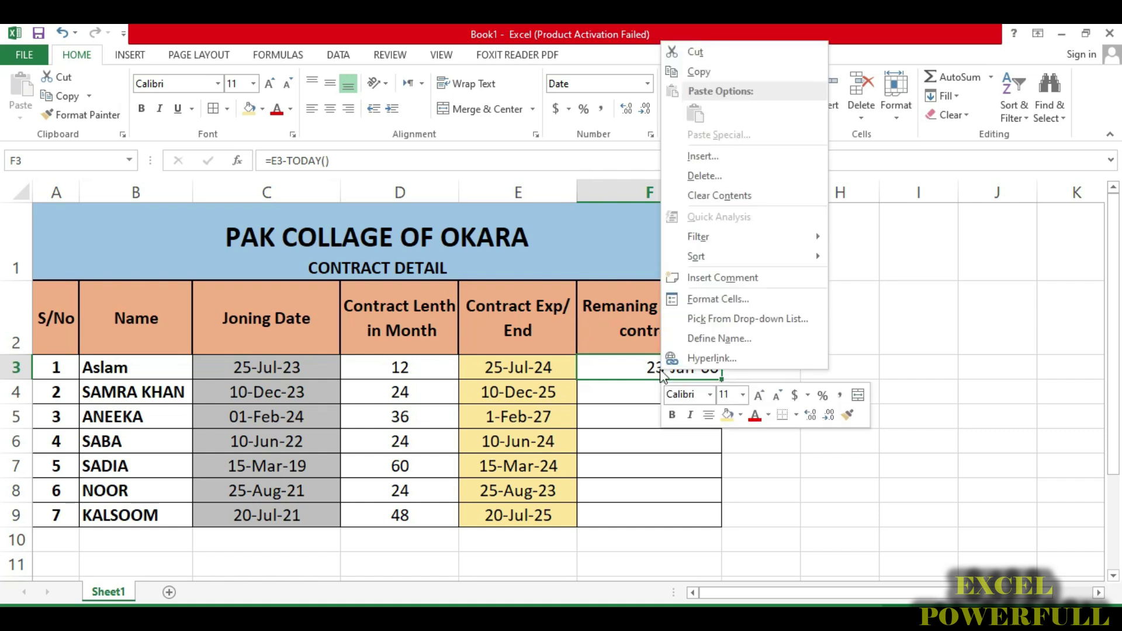
click(741, 302)
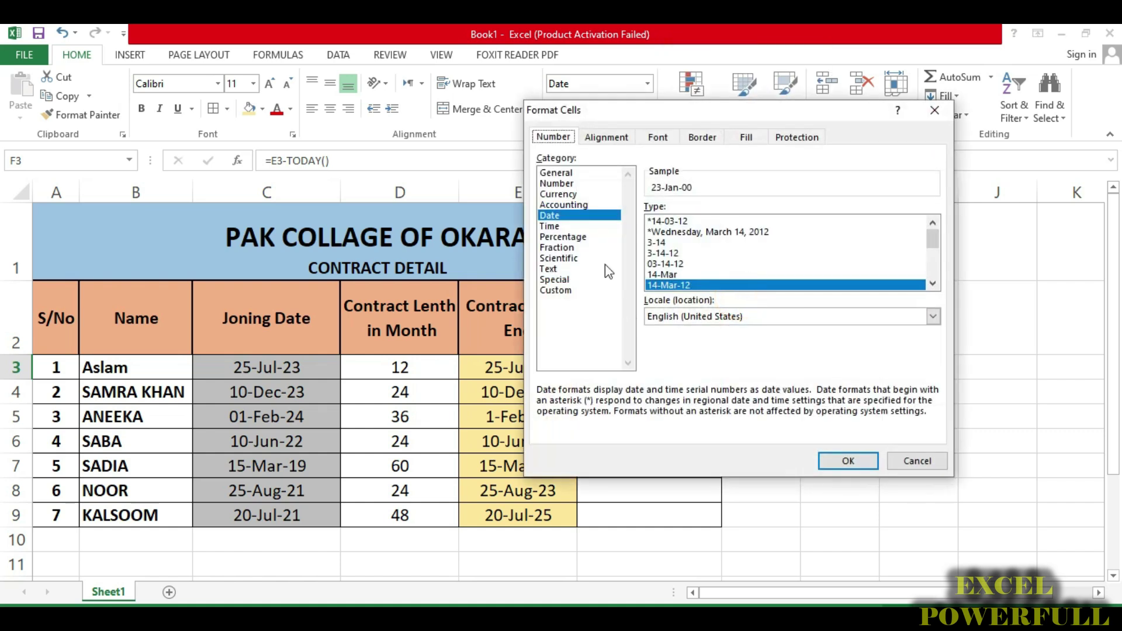
click(560, 183)
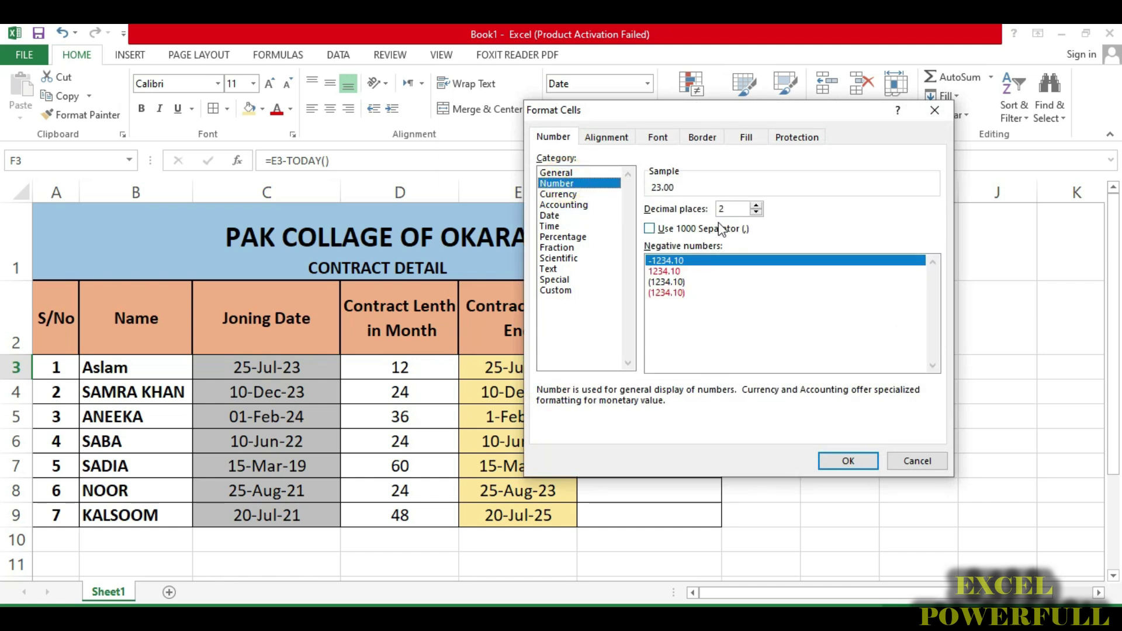
click(756, 212)
click(756, 212)
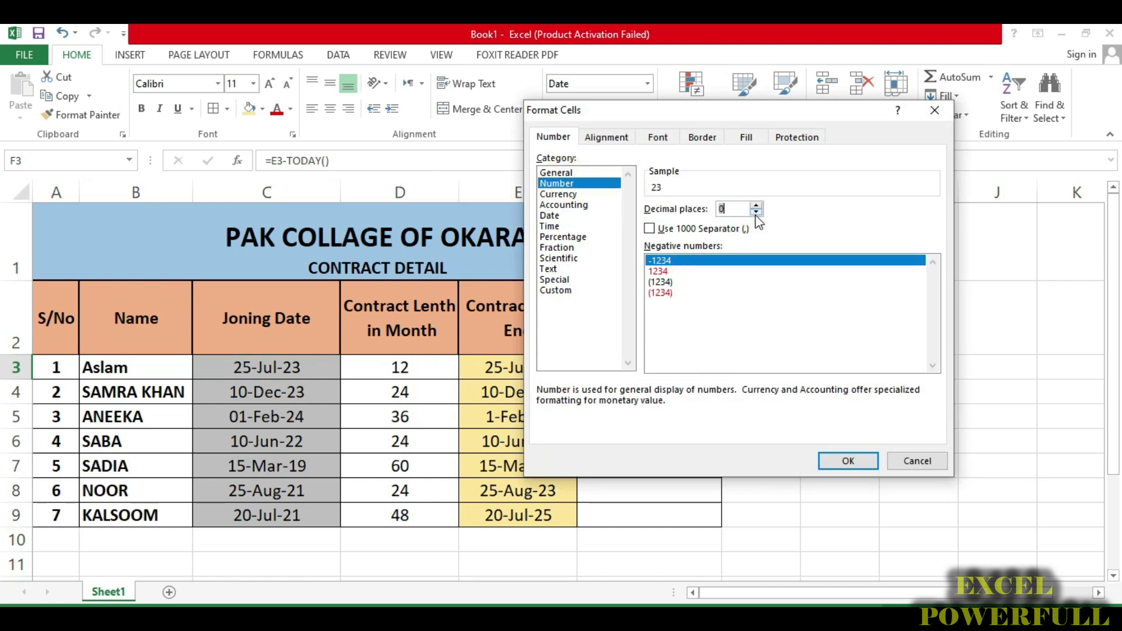
click(852, 462)
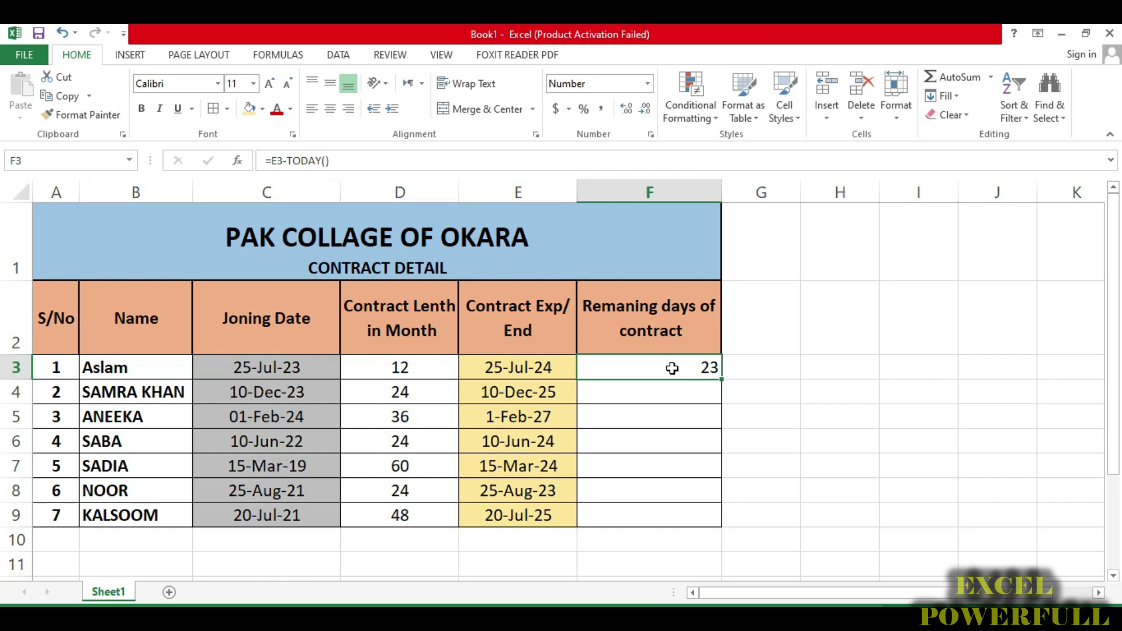
Step: Clear cell F3 and re-enter the remaining contract days formula =E3-TODAY()
key(Delete)
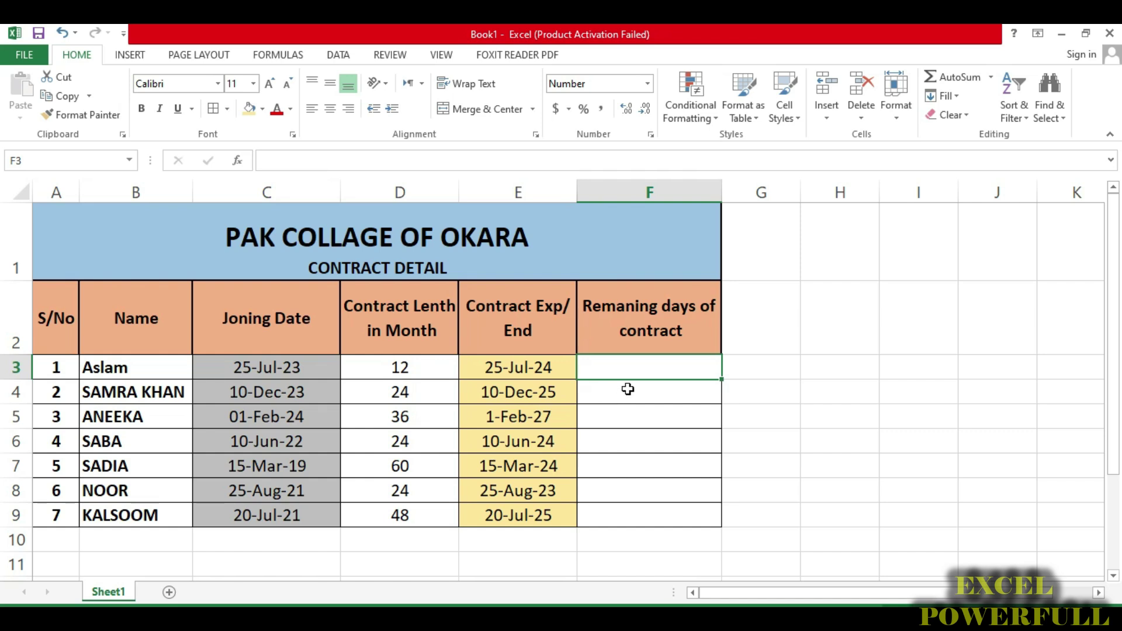
text(=)
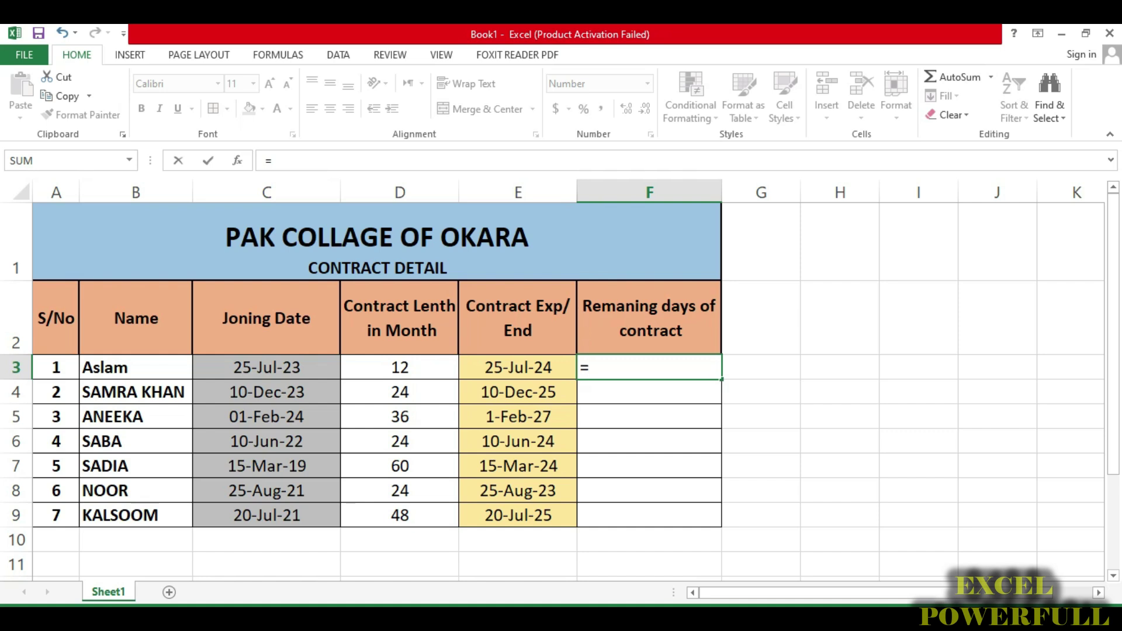
key(BackSpace)
key(Return)
key(Up)
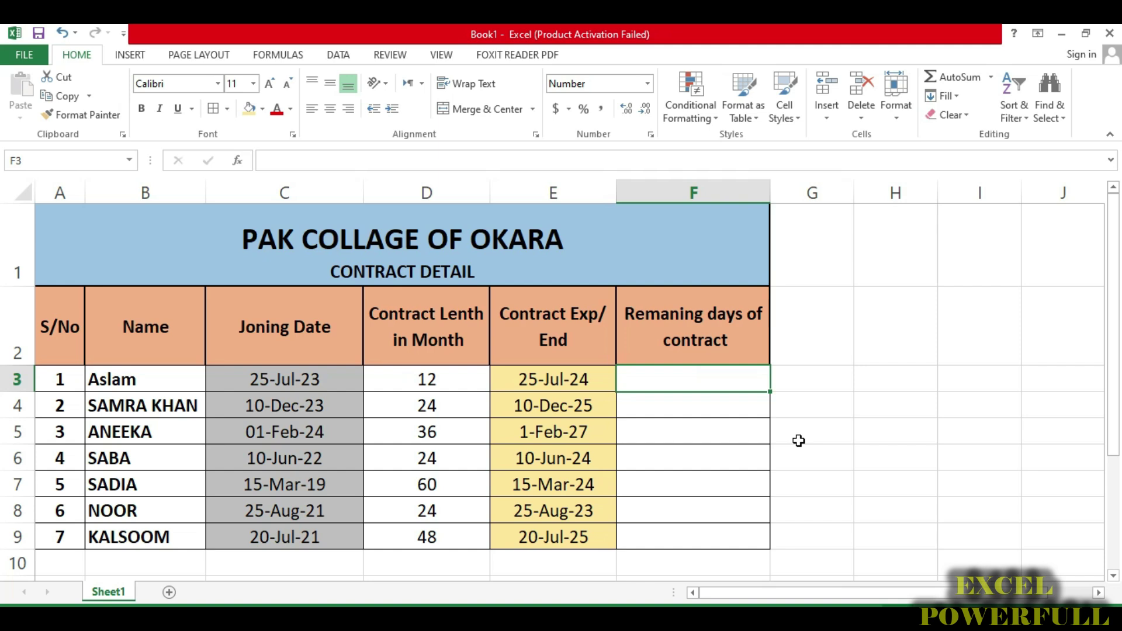
text(=)
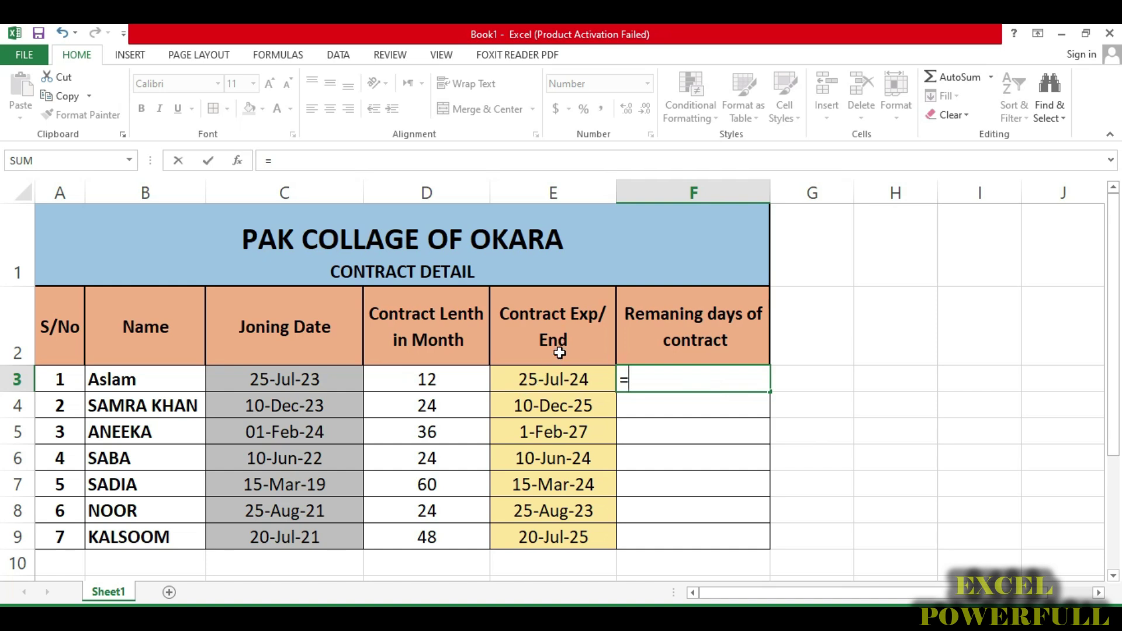
click(555, 386)
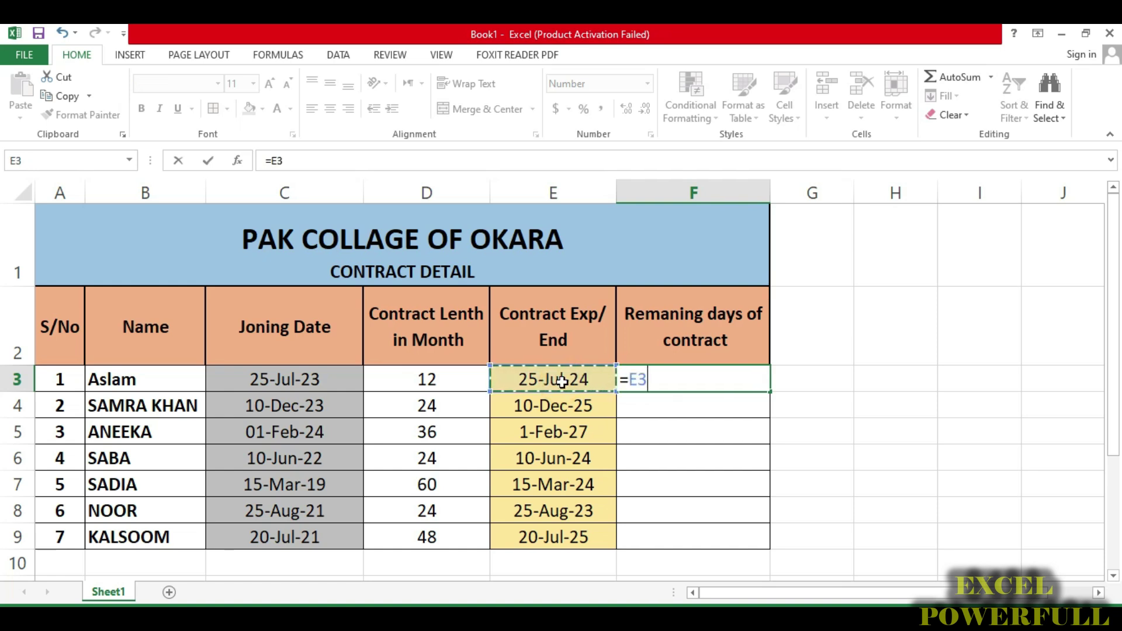
text(-today)
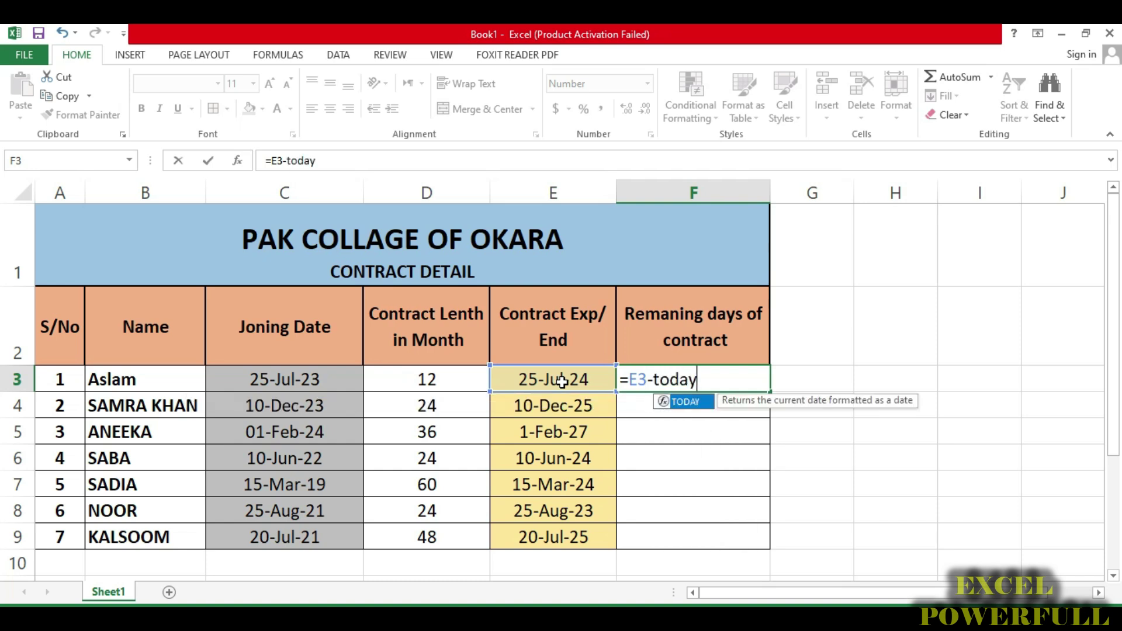
text(()
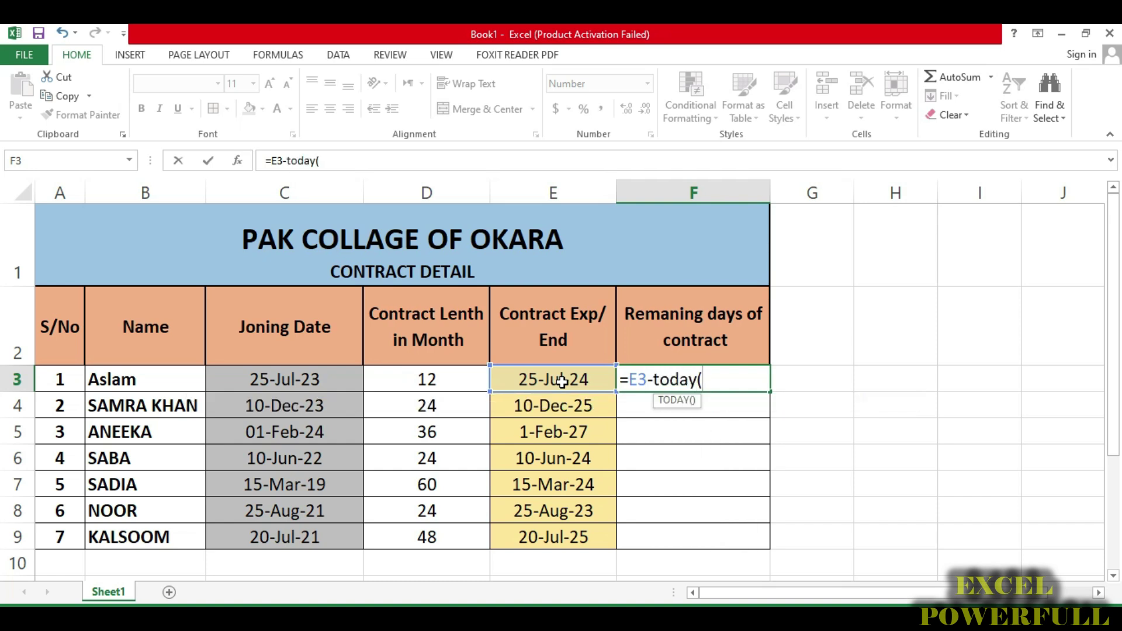
text())
key(Return)
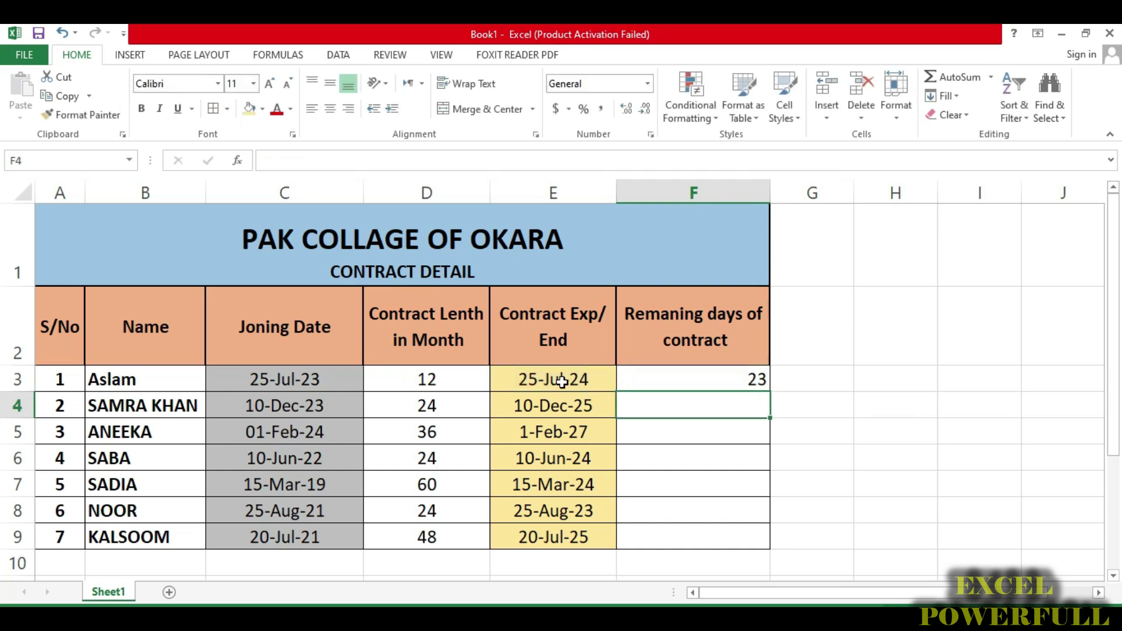
Step: Fill the remaining days formula from cell F3 down through F9 and center the values vertically and horizontally
click(735, 380)
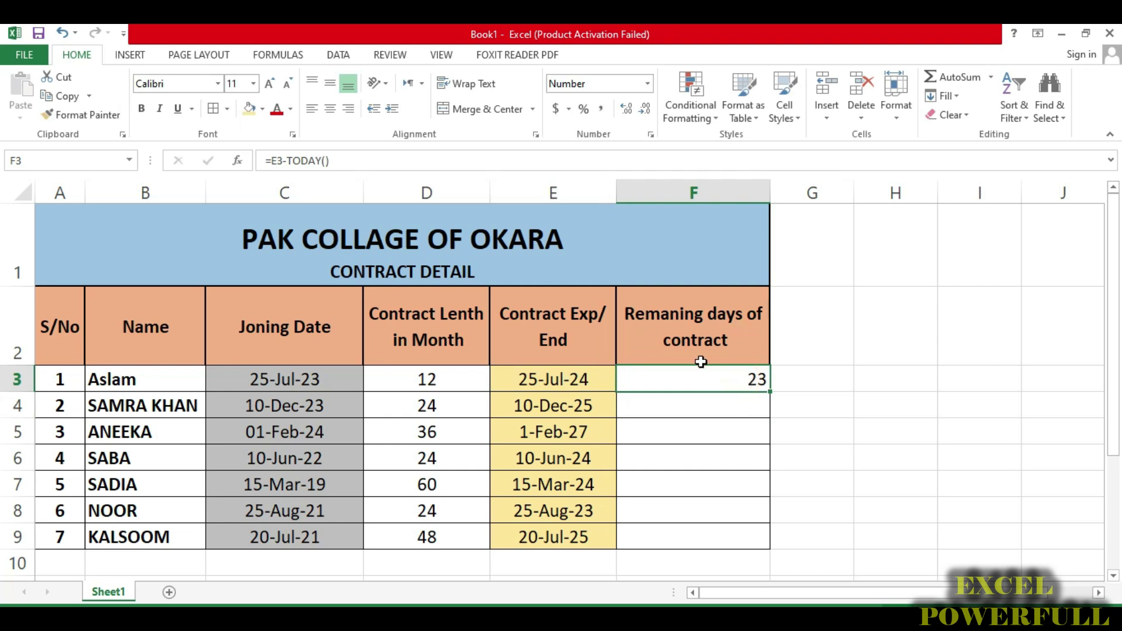
click(740, 382)
drag(769, 391, 773, 540)
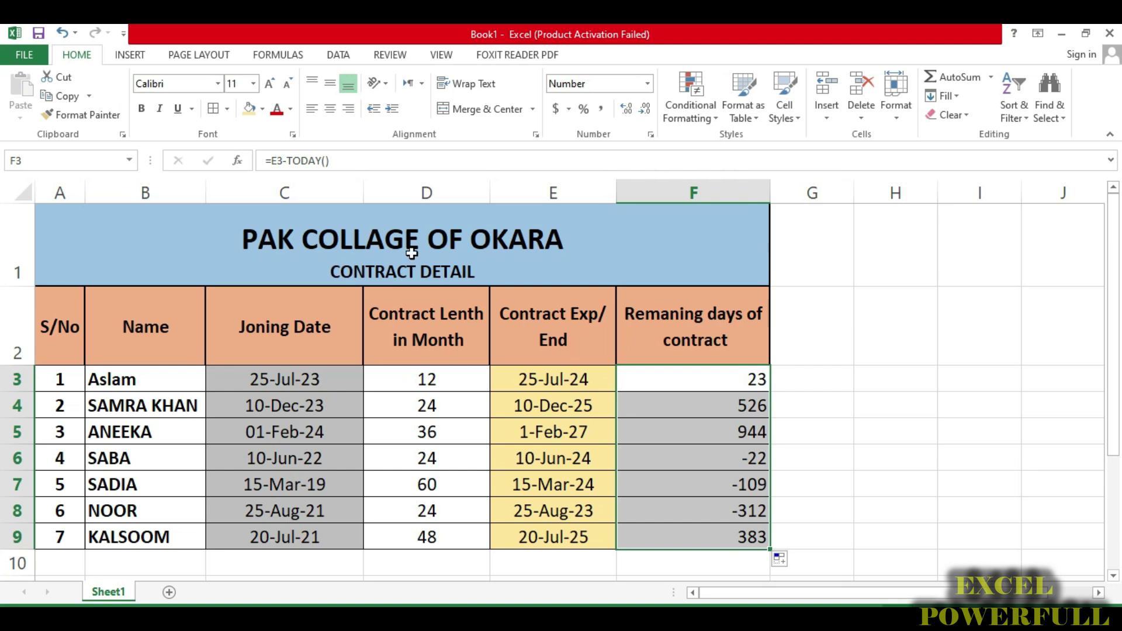
click(331, 83)
click(330, 109)
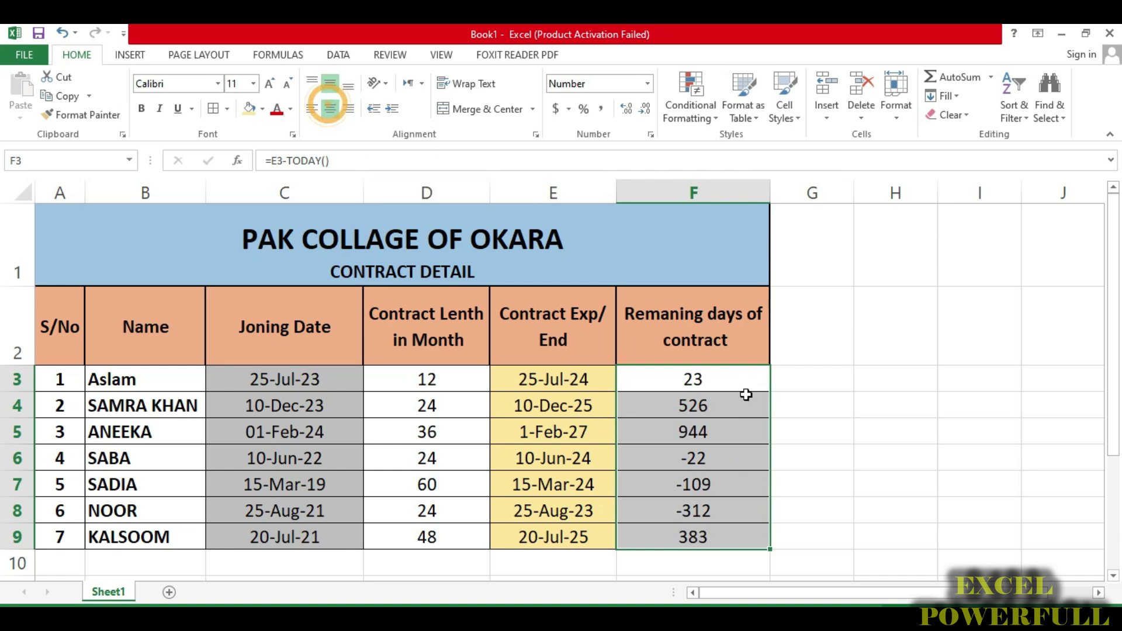
Step: Check the remaining days in rows 4 and 5 against their contract lengths and end dates
click(704, 405)
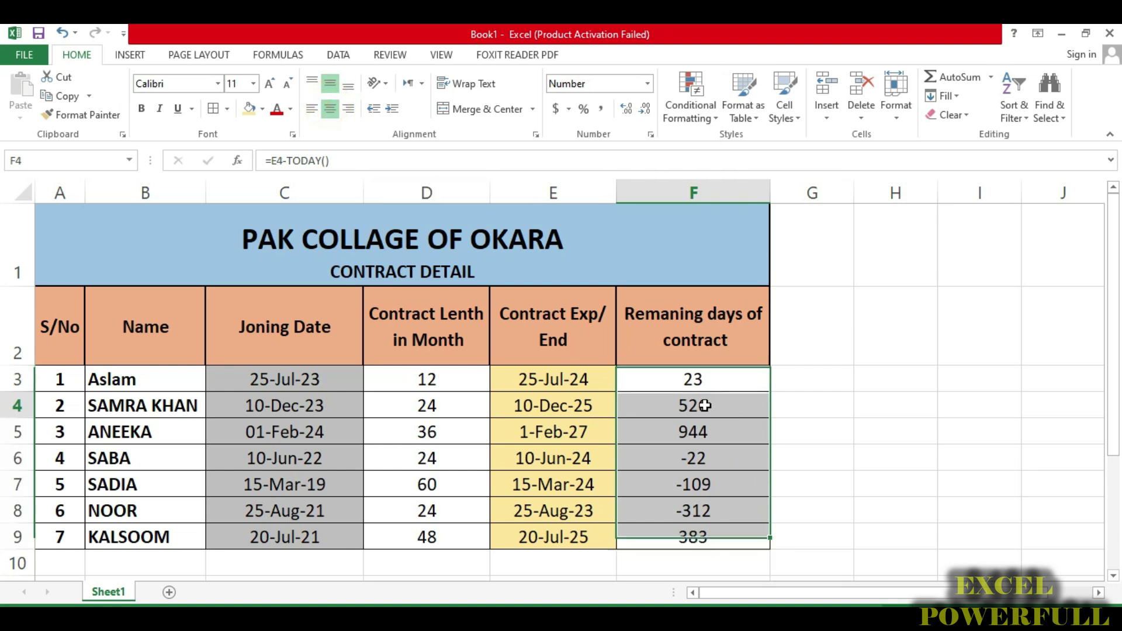
click(272, 410)
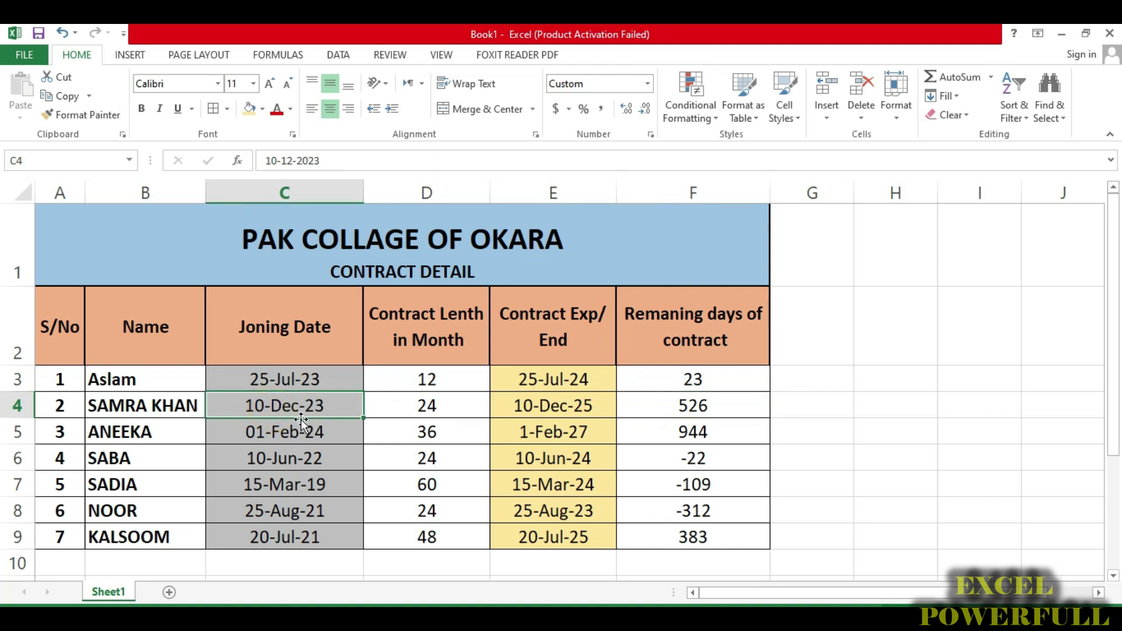
click(529, 405)
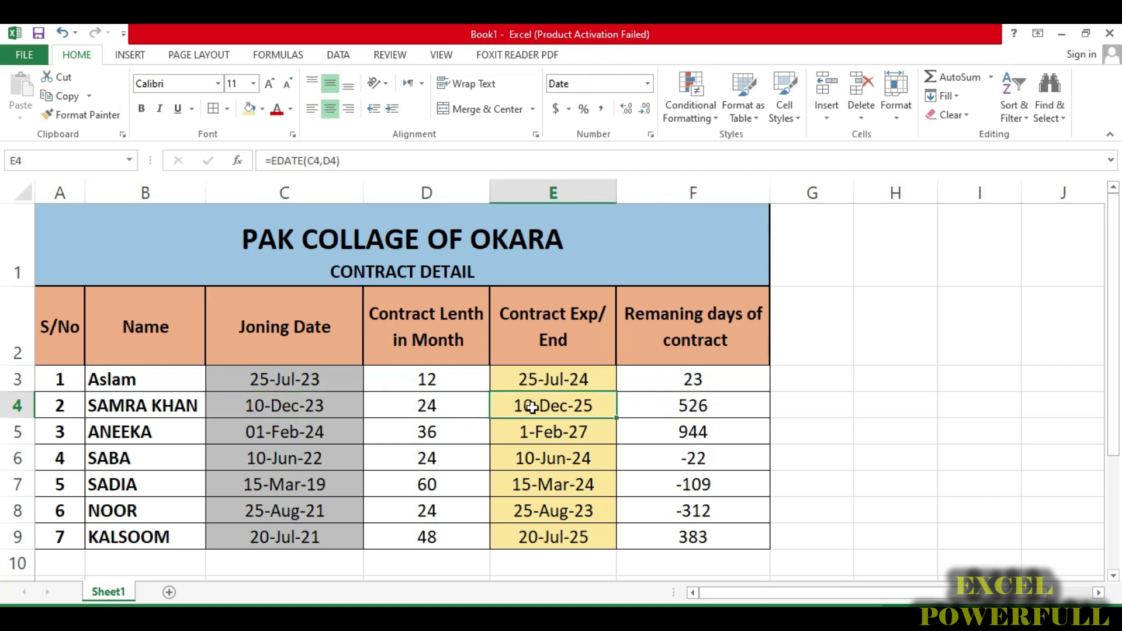
click(431, 408)
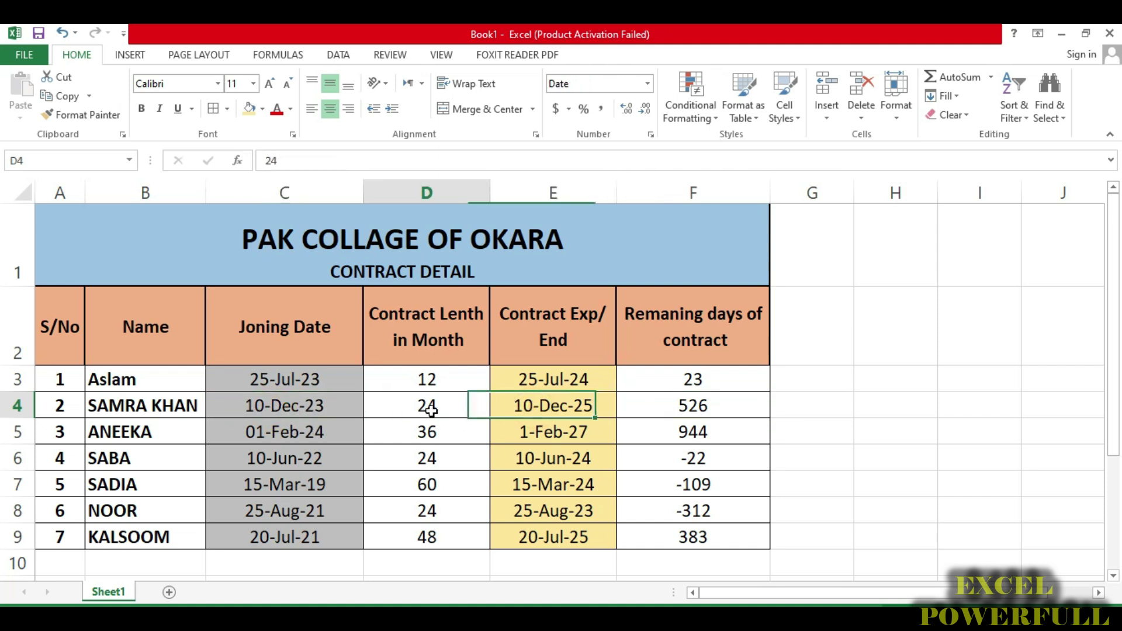
click(549, 406)
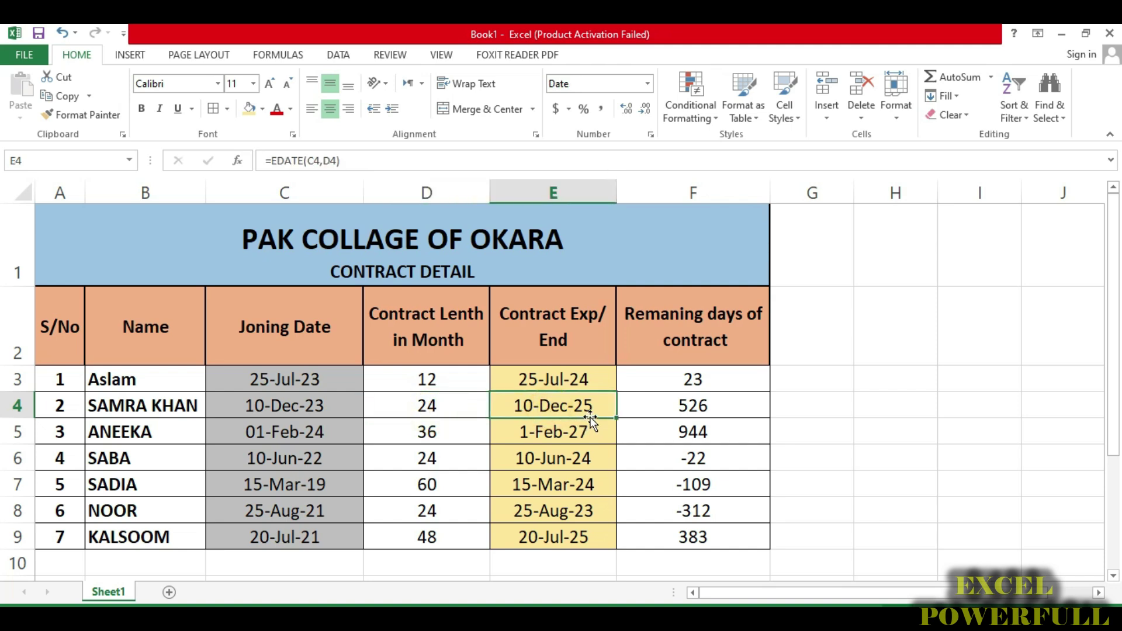
click(696, 414)
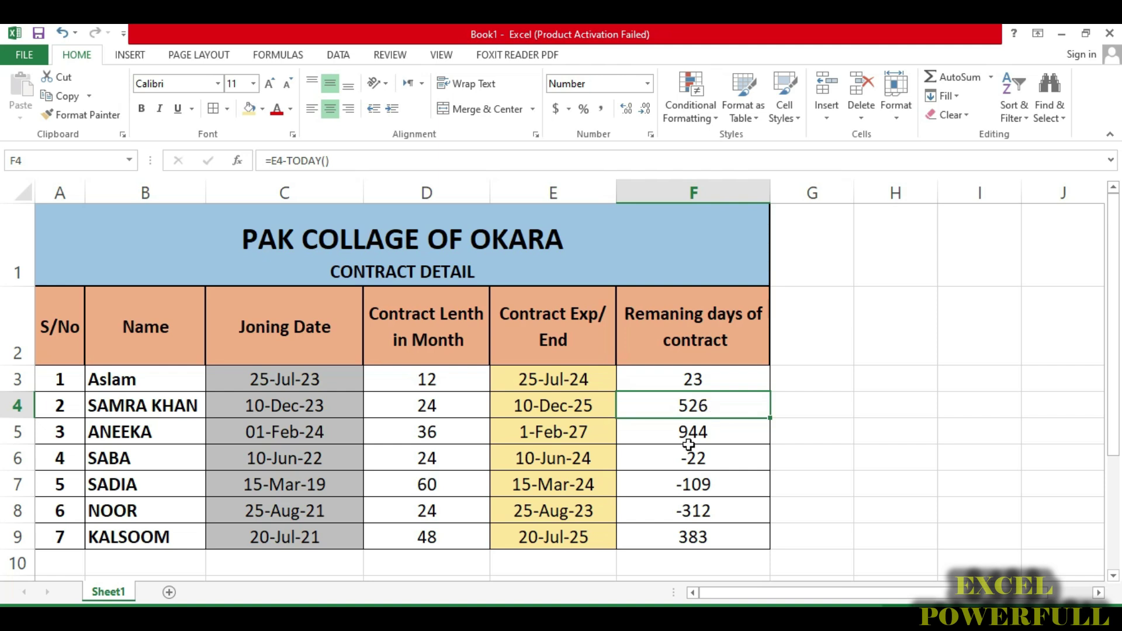
click(710, 437)
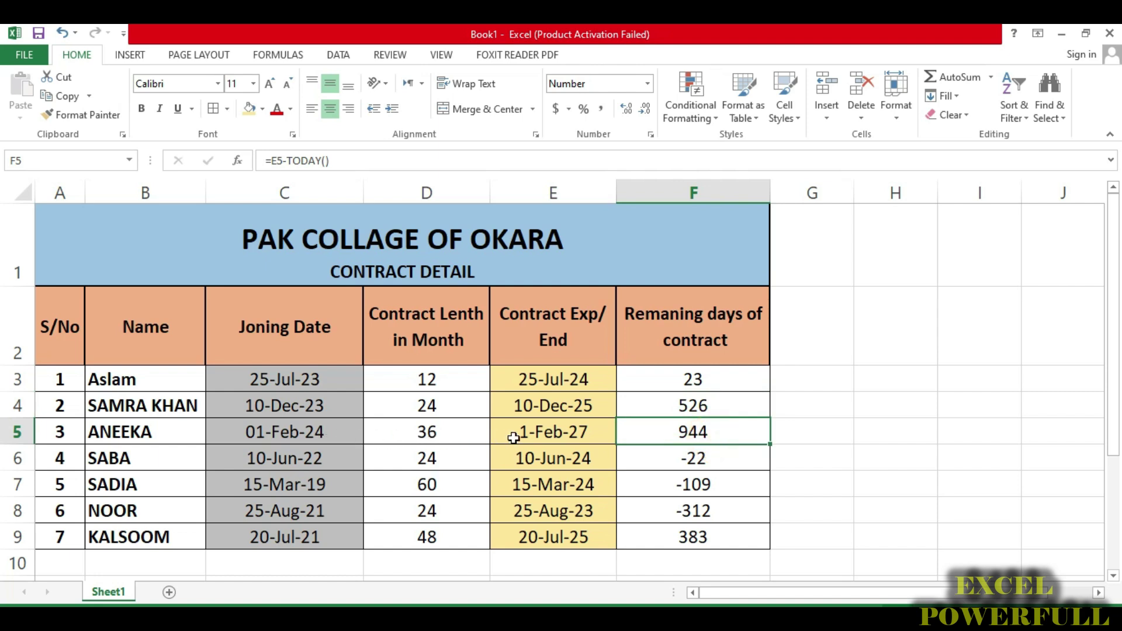
click(422, 430)
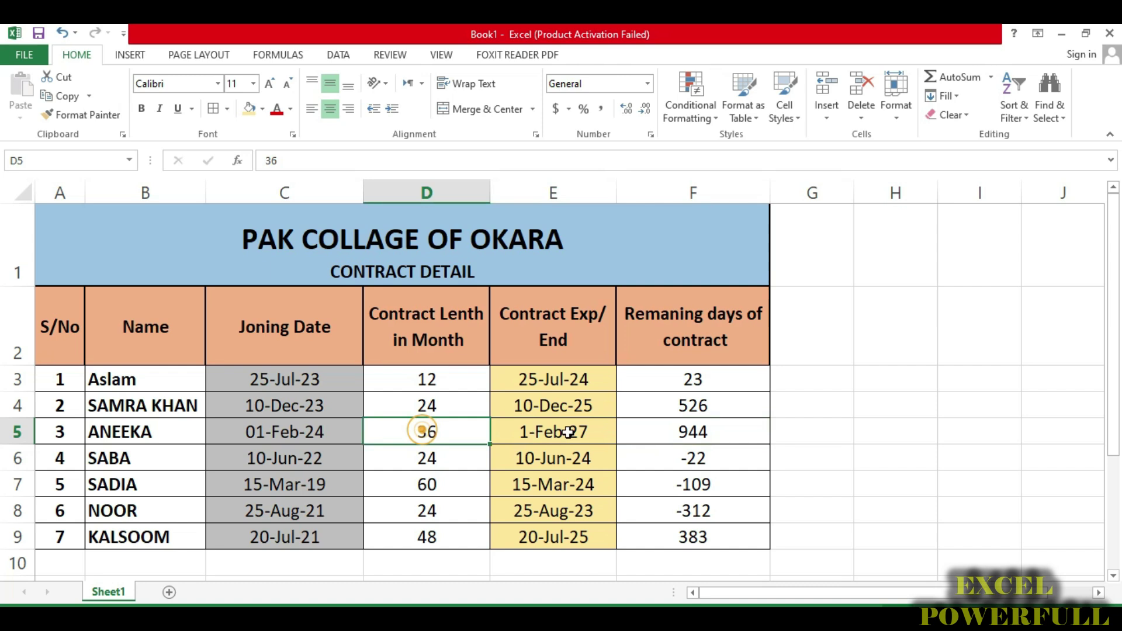
click(603, 431)
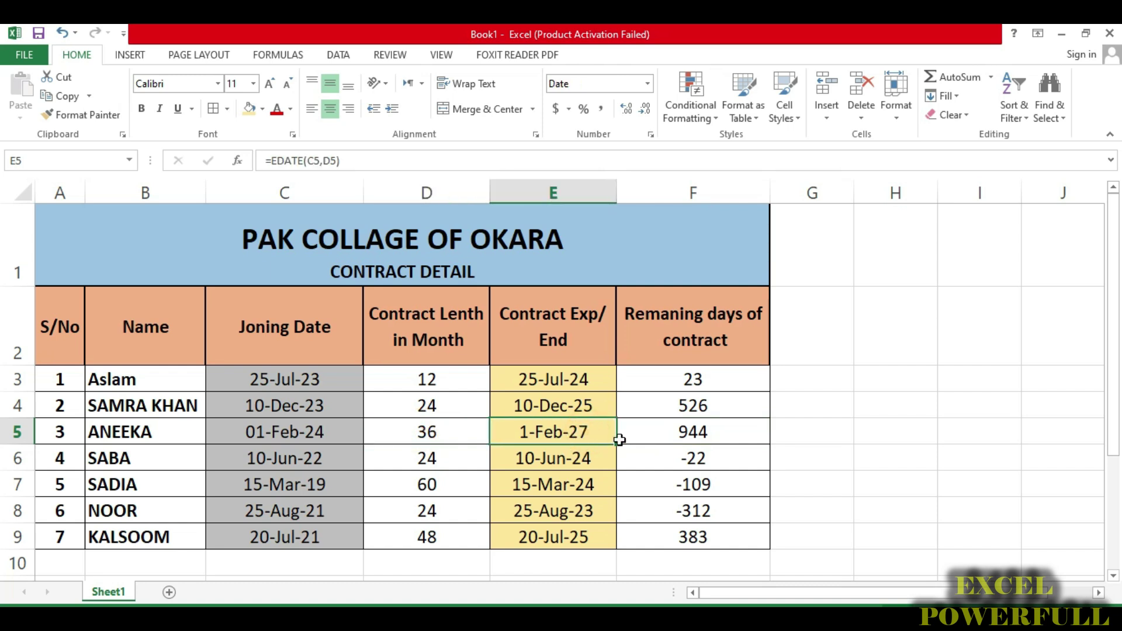
click(700, 435)
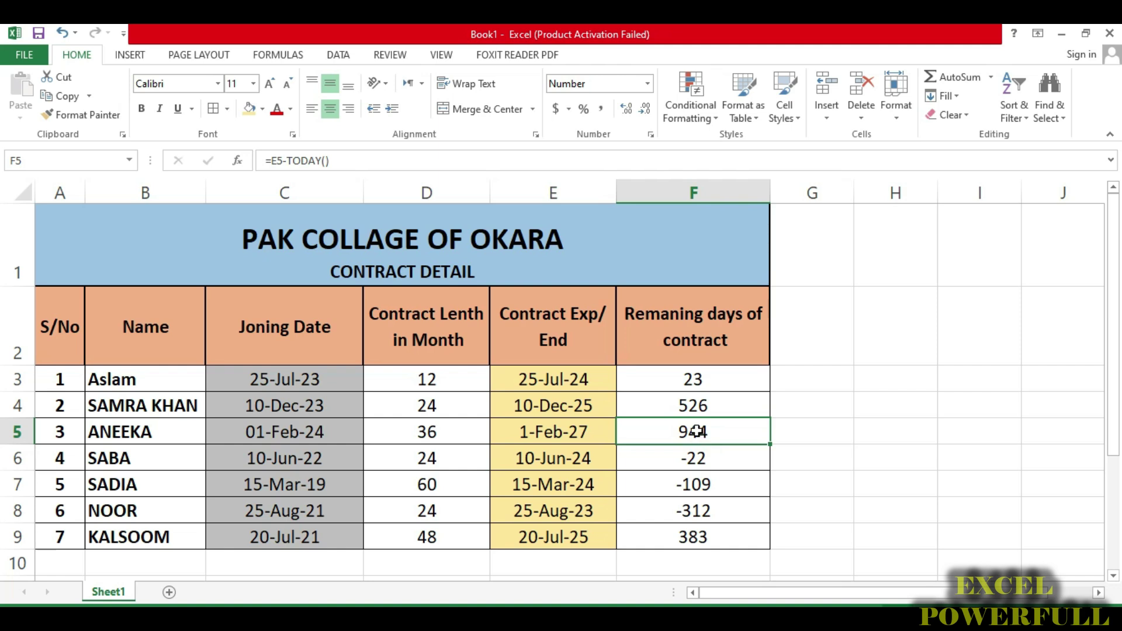
Step: Compare row 6's remaining days with its joining and end dates, and review the remaining days in rows 7 to 9
click(707, 463)
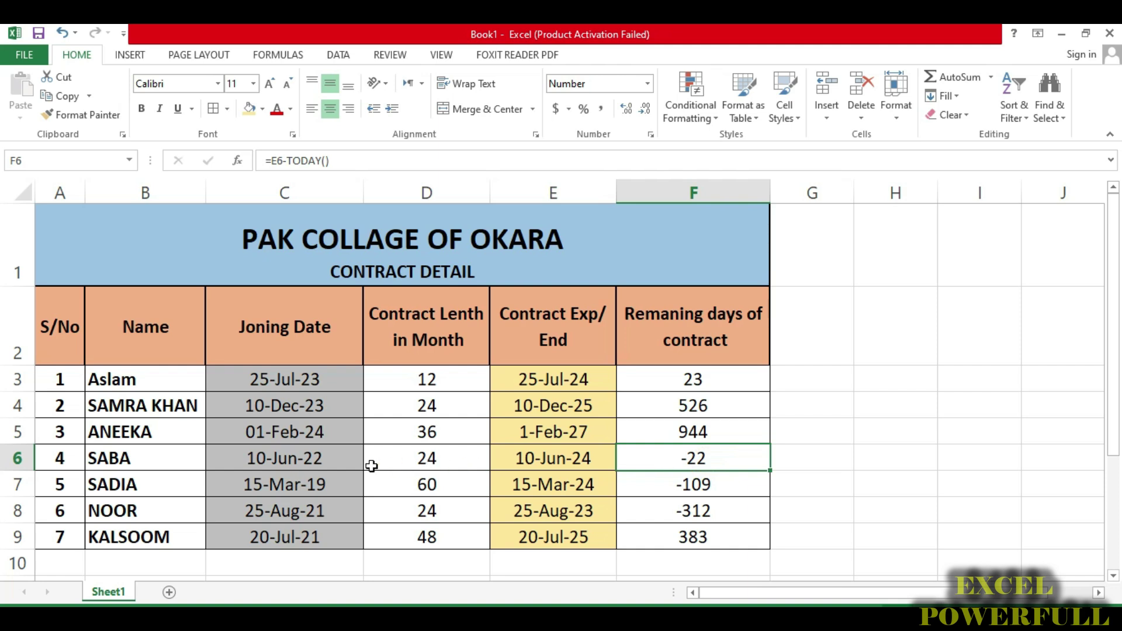
click(305, 468)
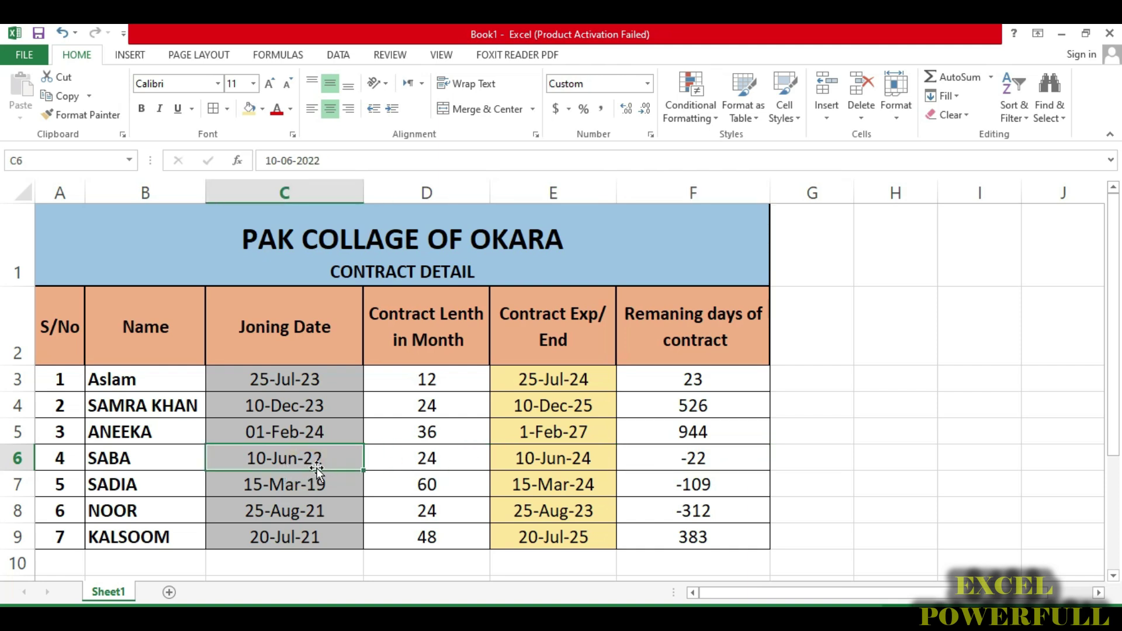
click(534, 464)
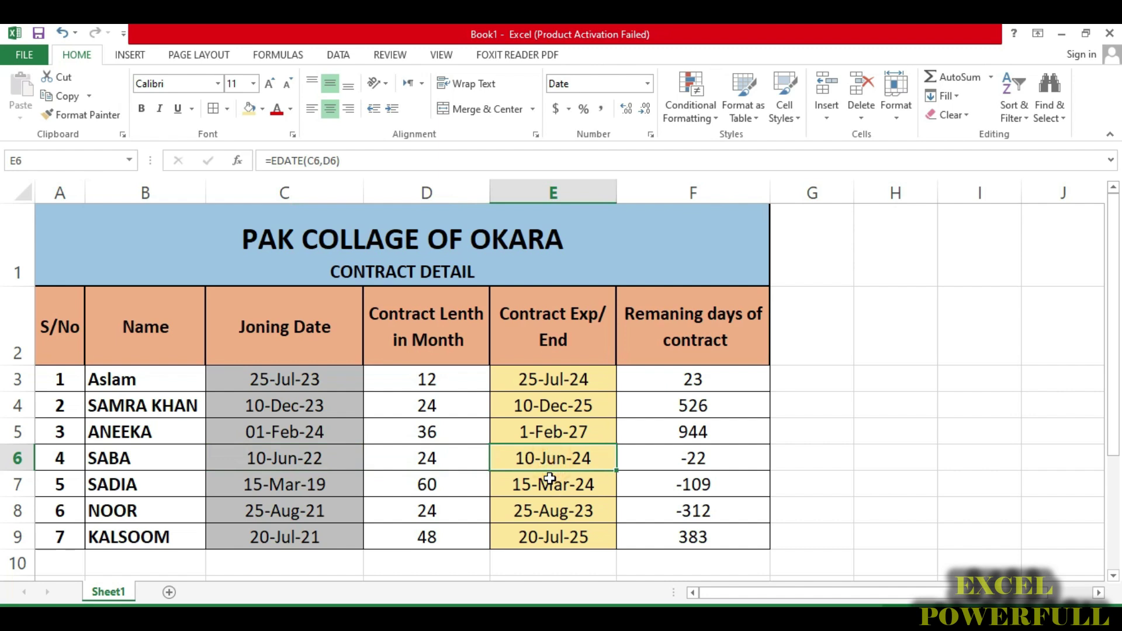
click(693, 464)
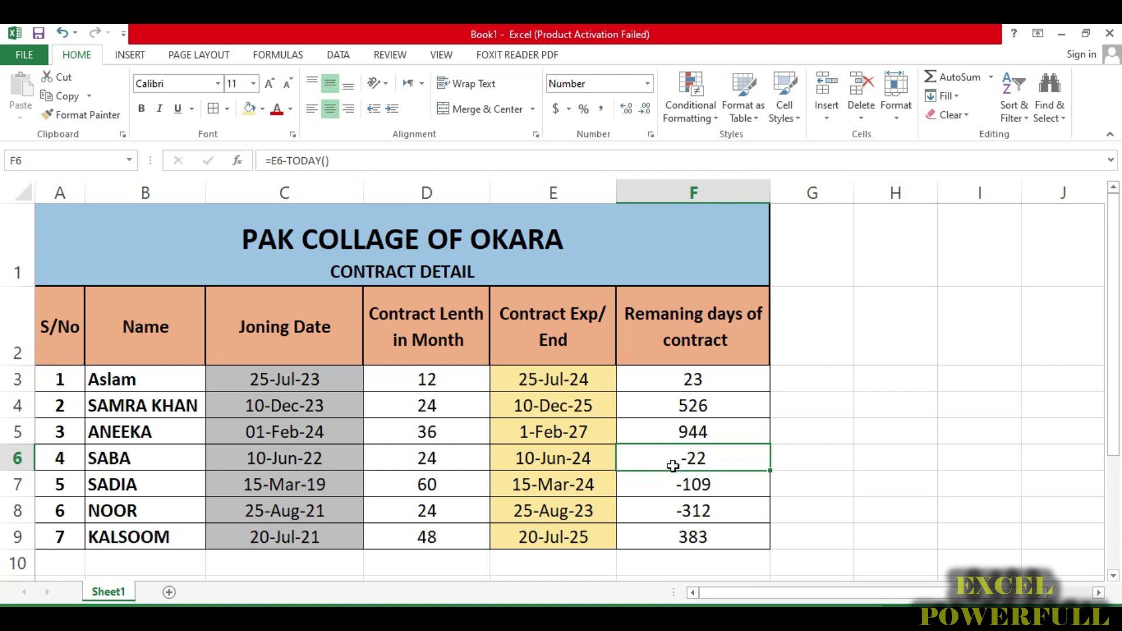
click(693, 488)
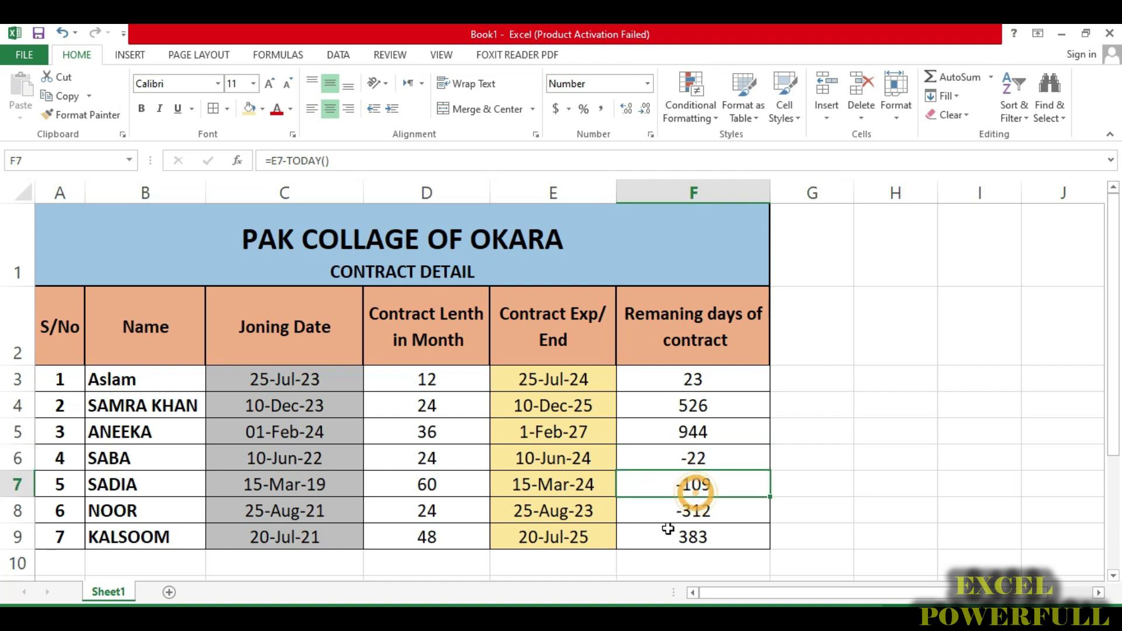
click(701, 515)
click(708, 536)
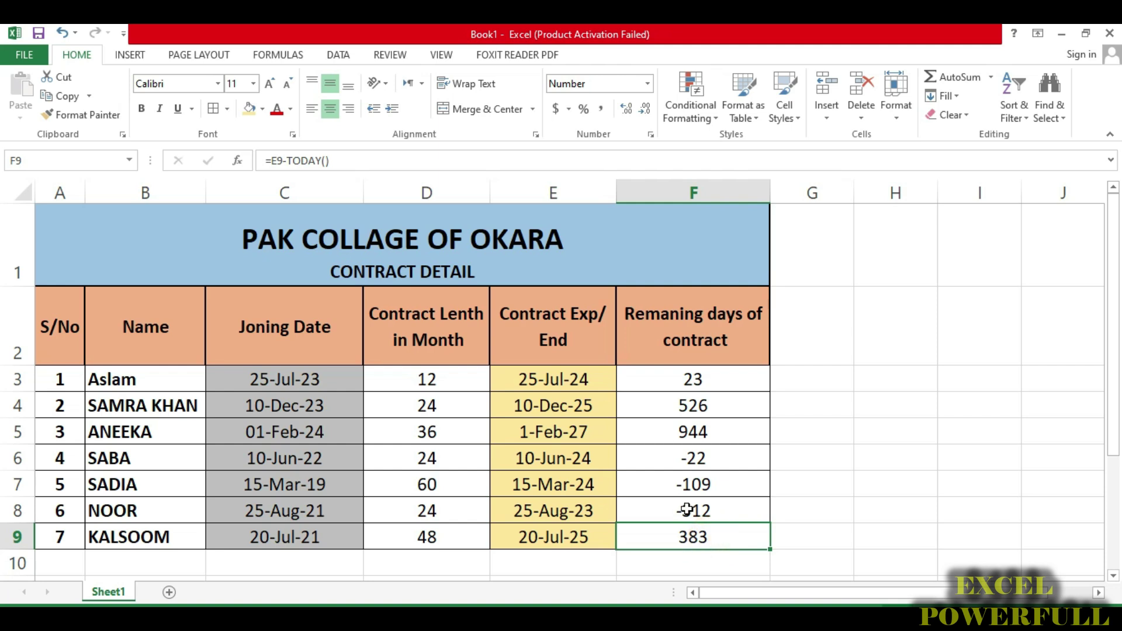
Step: Shade the remaining days cells F3:F9 with a light blue theme fill colour
drag(687, 373, 681, 535)
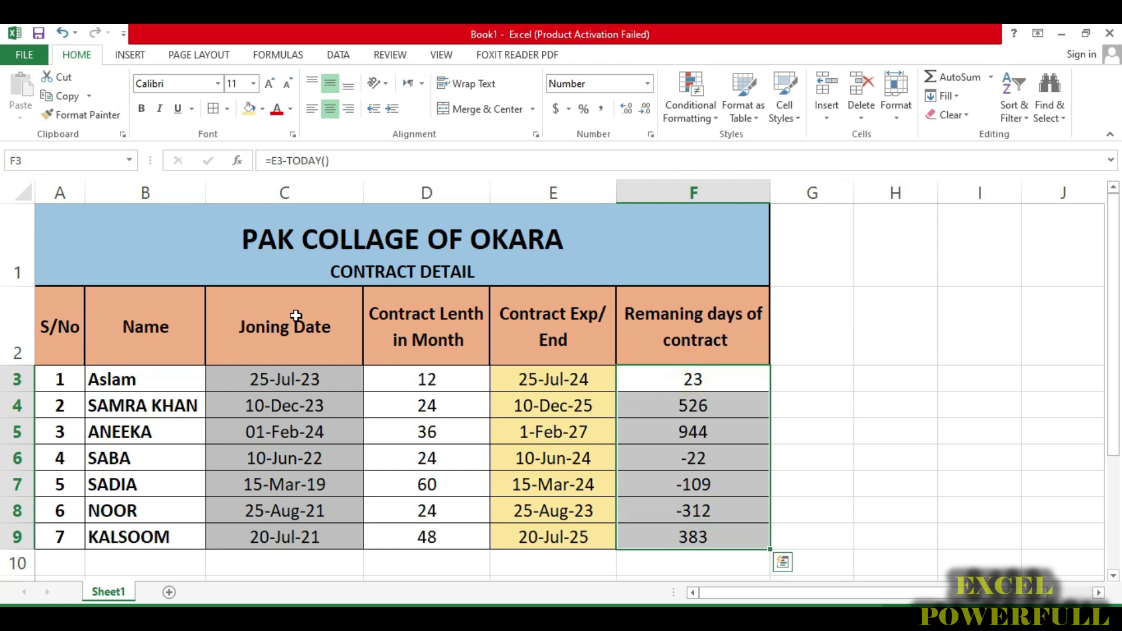
click(262, 108)
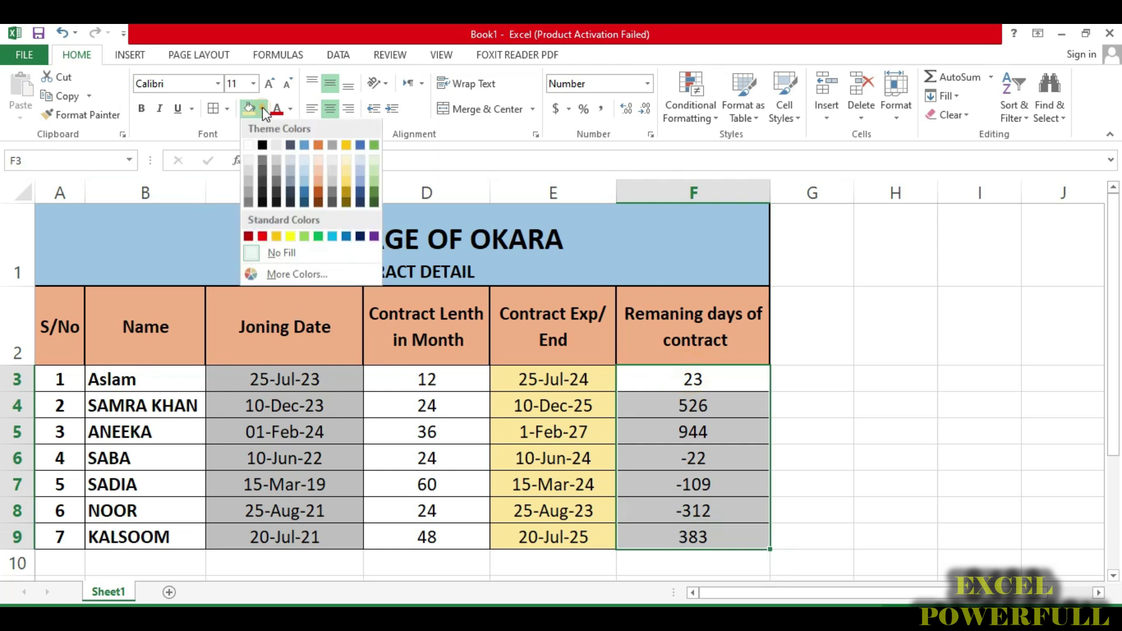
click(307, 177)
click(805, 332)
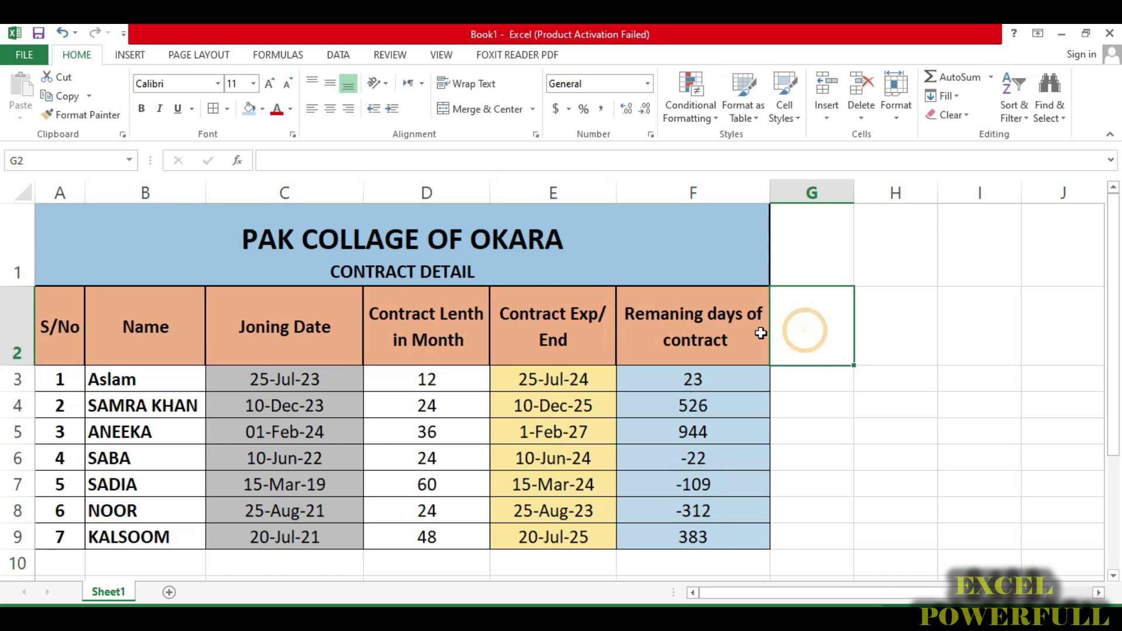
Step: Enter the heading Status in cell G2 and give the cell a thick box border
text(s)
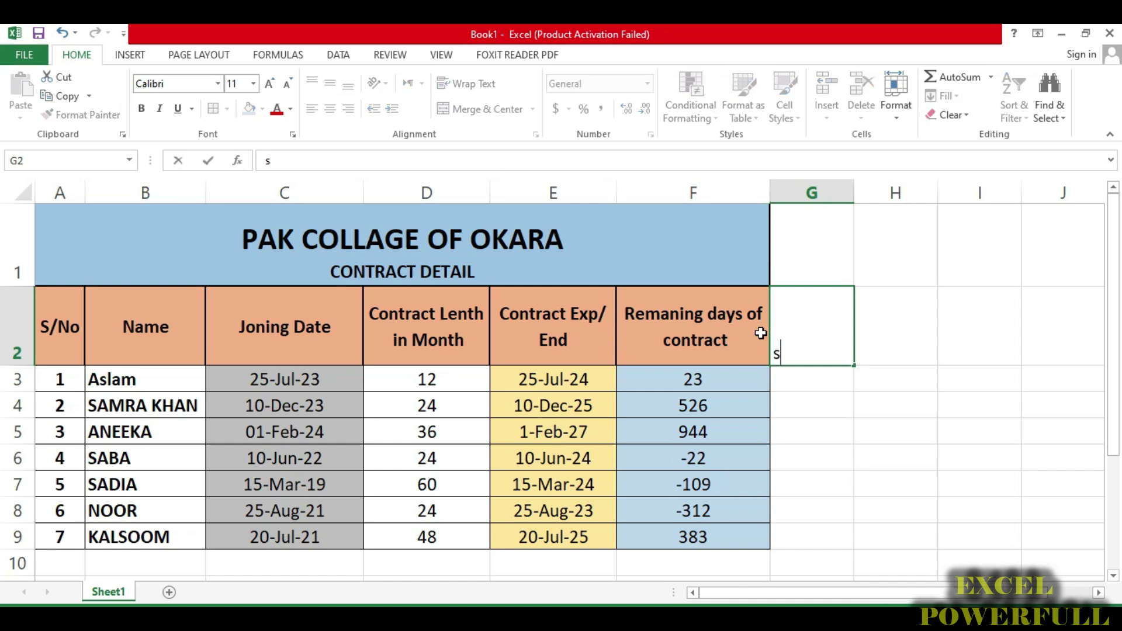
text(t)
key(BackSpace)
key(BackSpace)
text(Status)
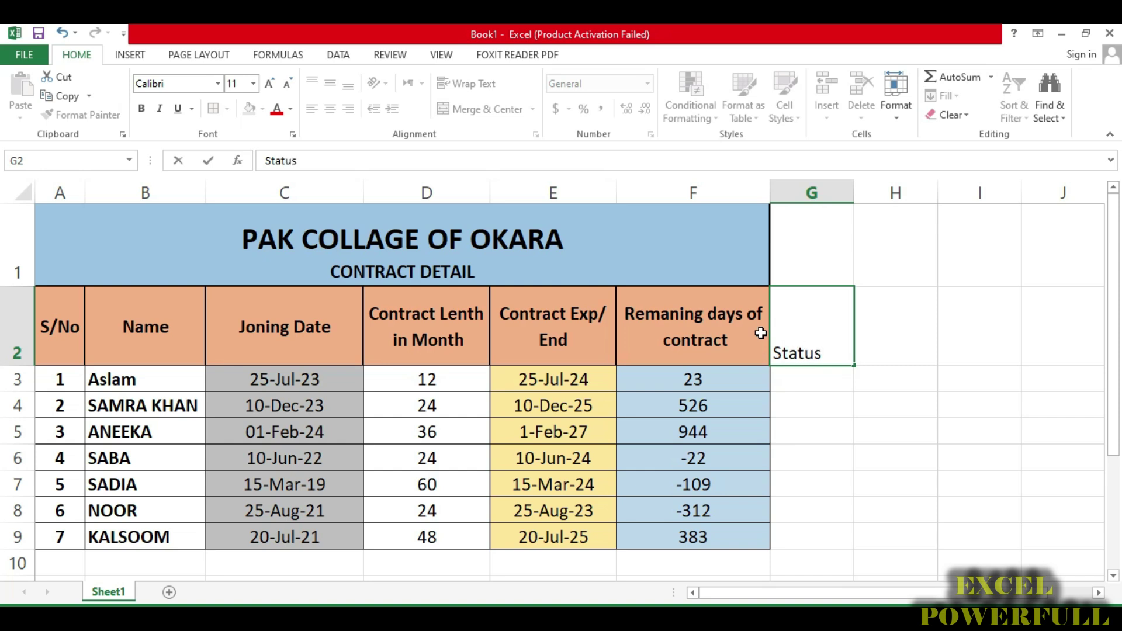
key(Return)
click(817, 305)
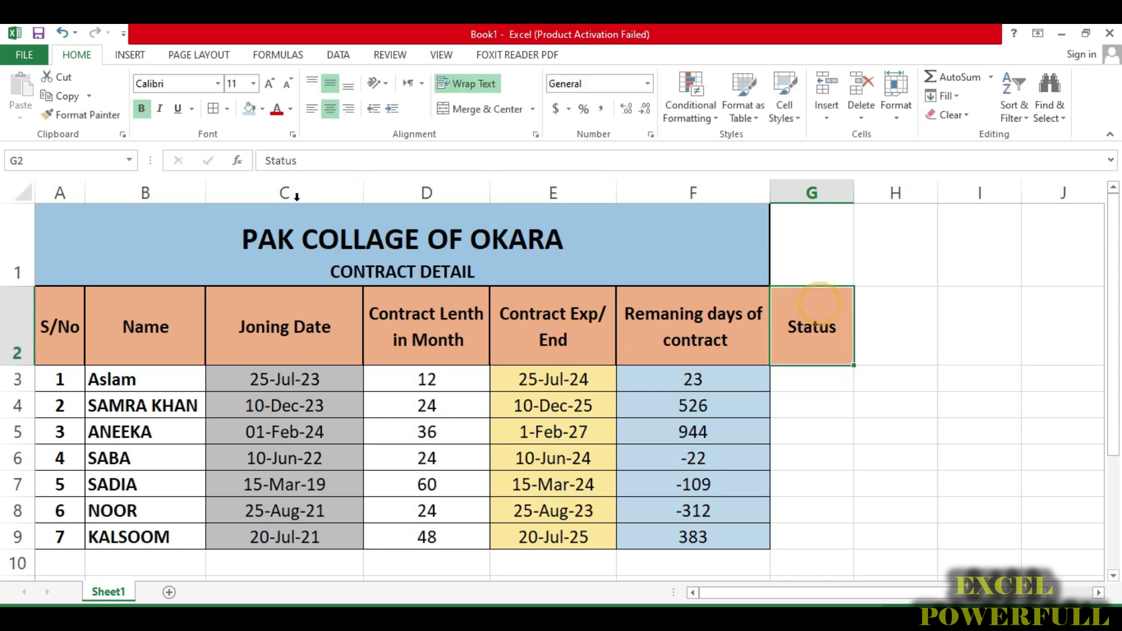
click(227, 109)
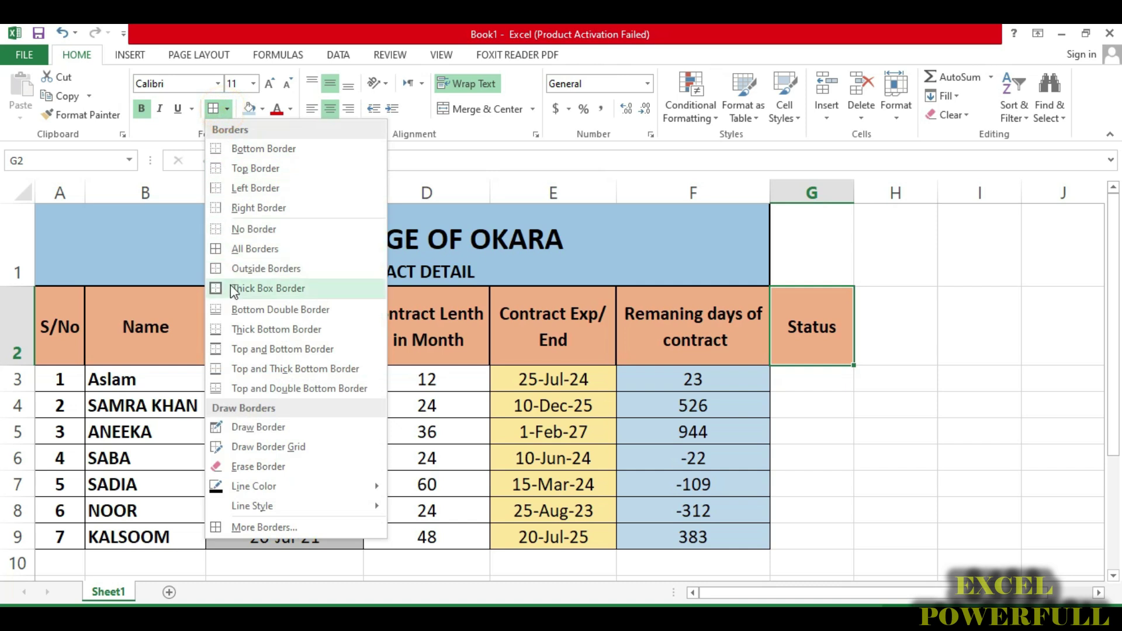
click(229, 283)
Step: Start an IF formula in cell G3 that returns "Expired" when F3 is less than 0
click(802, 382)
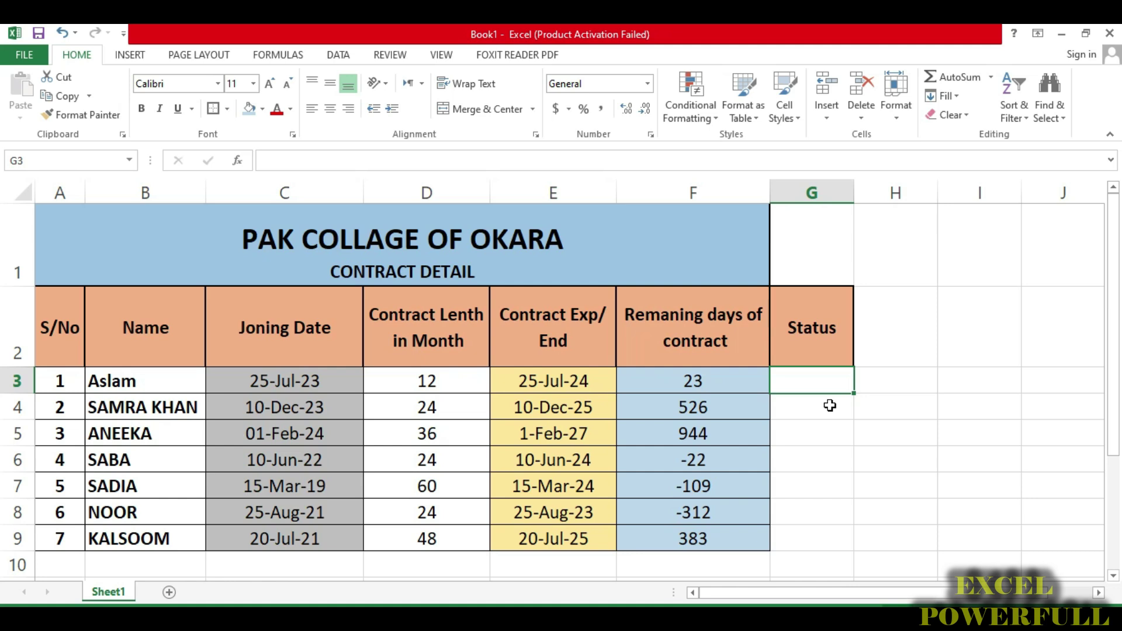
text(=)
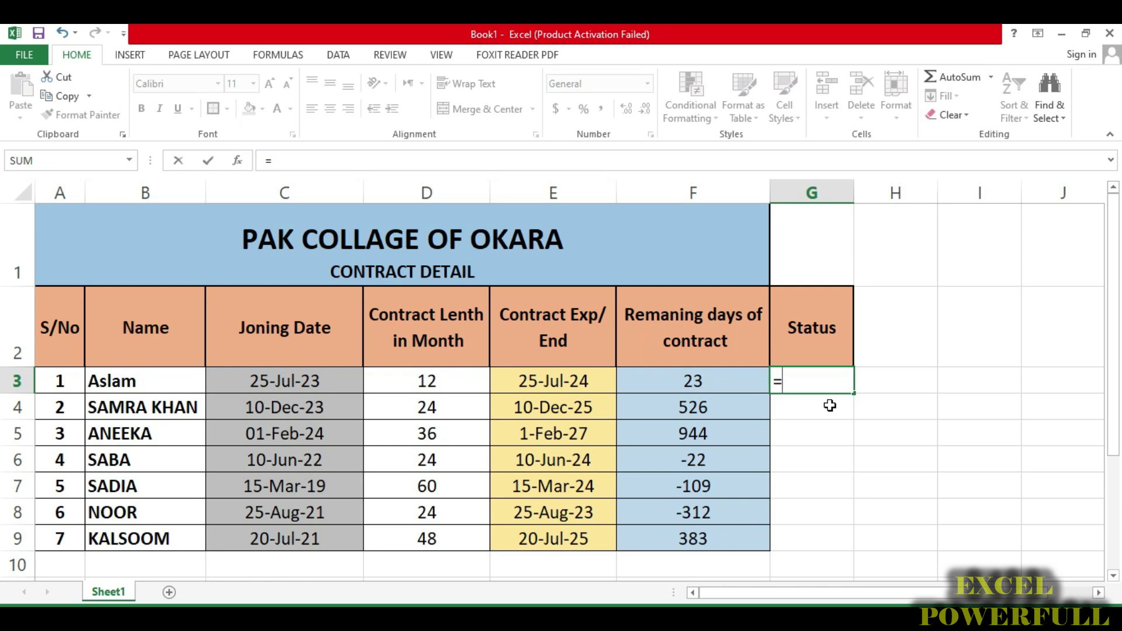
text(if()
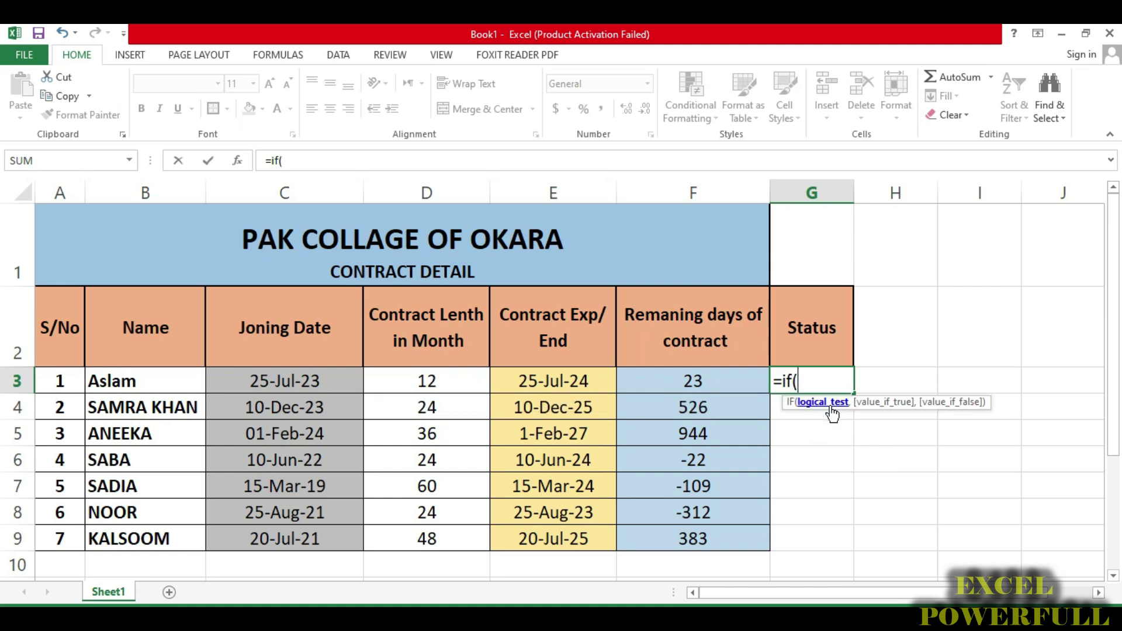
click(696, 382)
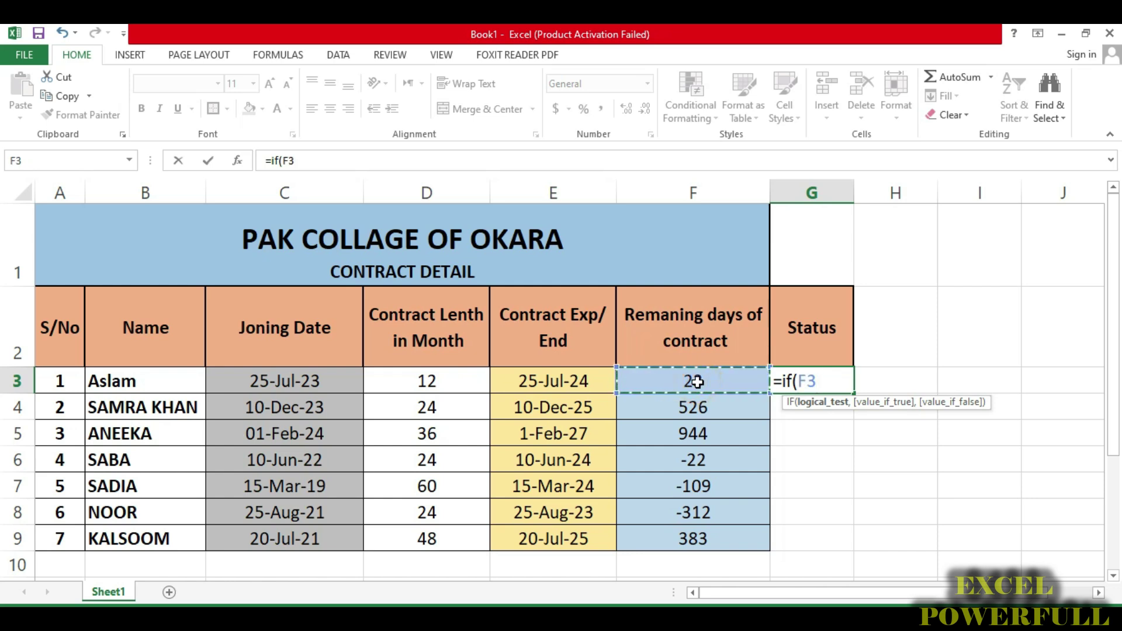
text(<0,)
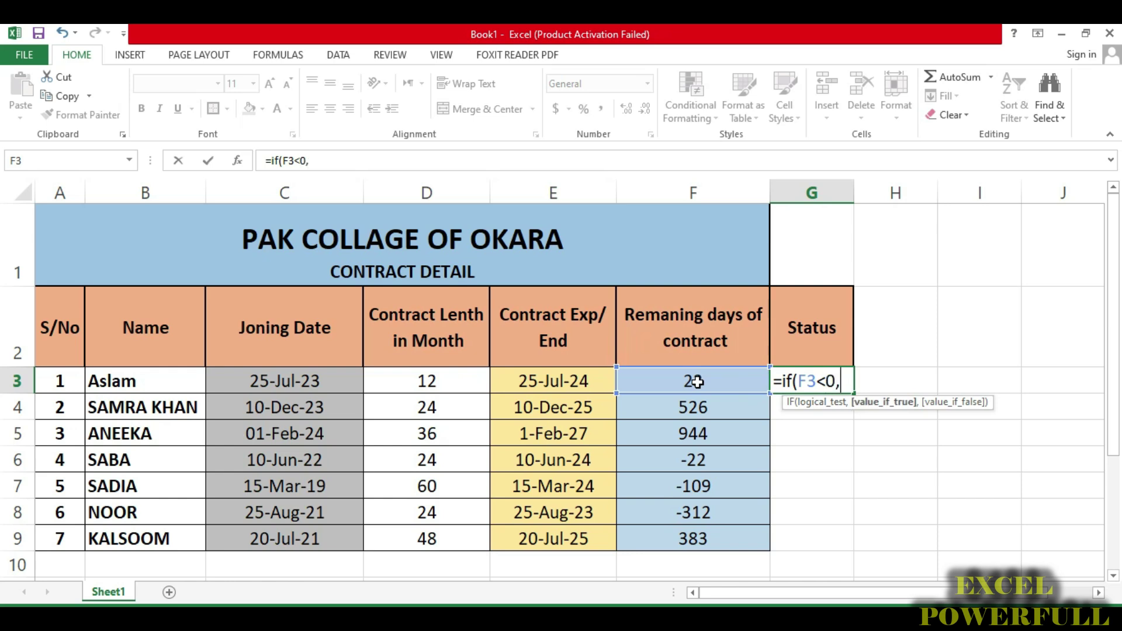
text(")
text(Expired)
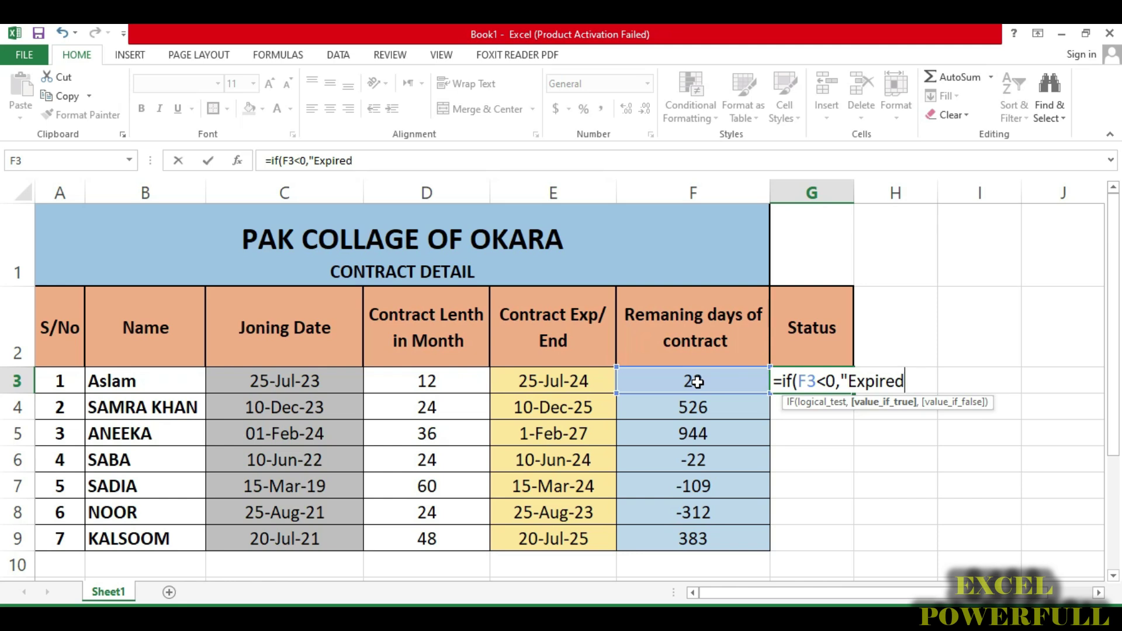
text(",)
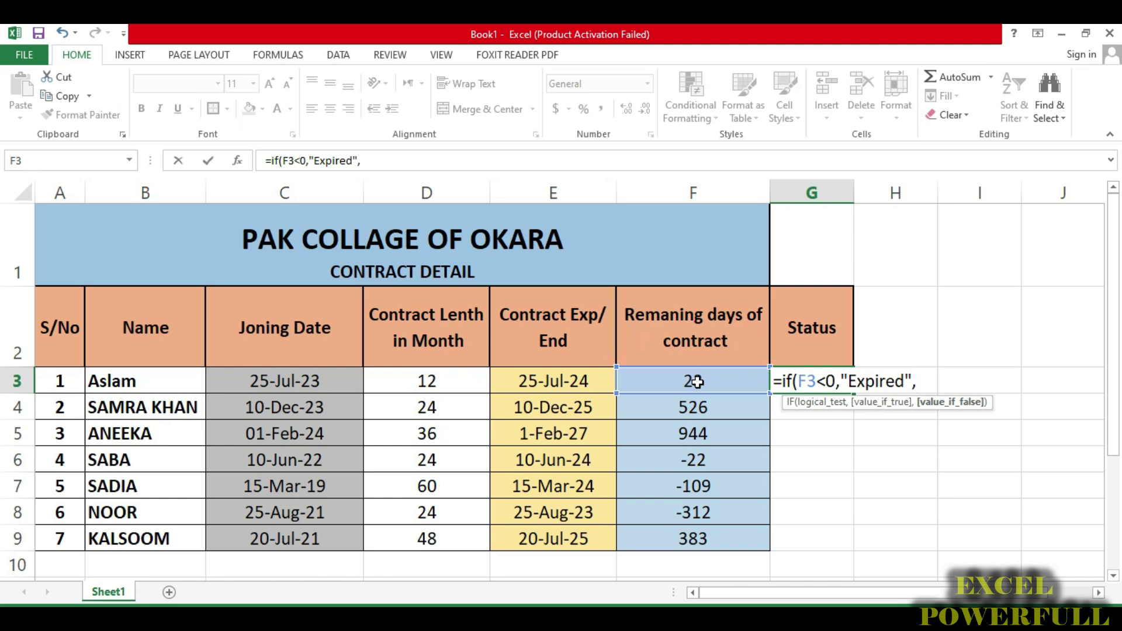
Step: Complete the G3 formula with a nested IF that returns "Expire Soon" when F3 is less than 30 and otherwise an empty text
text(if)
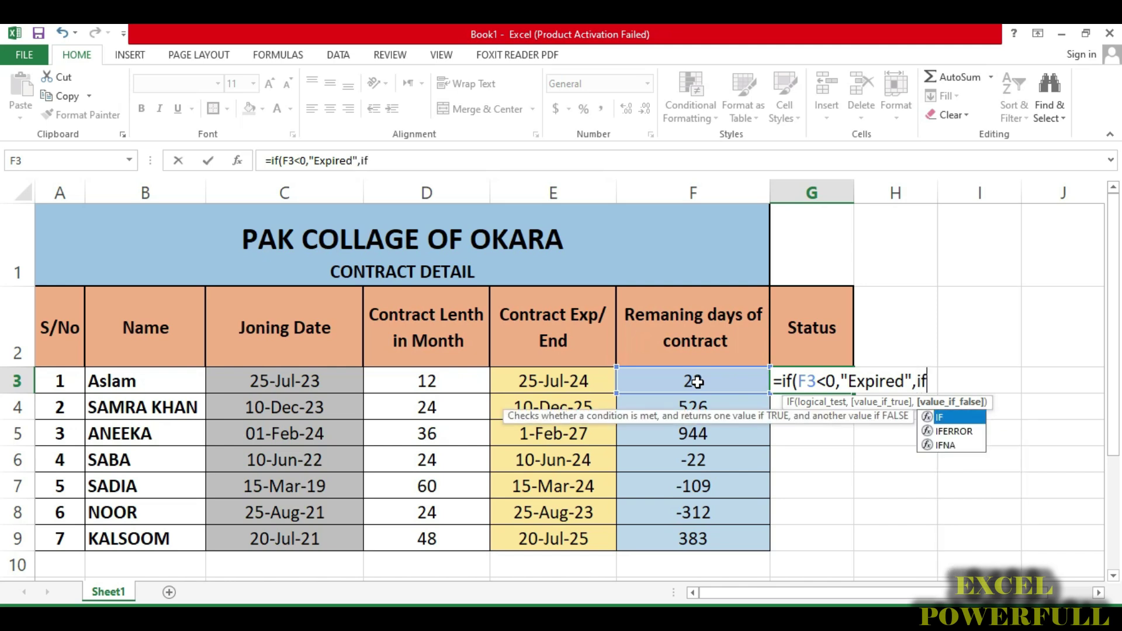
text(()
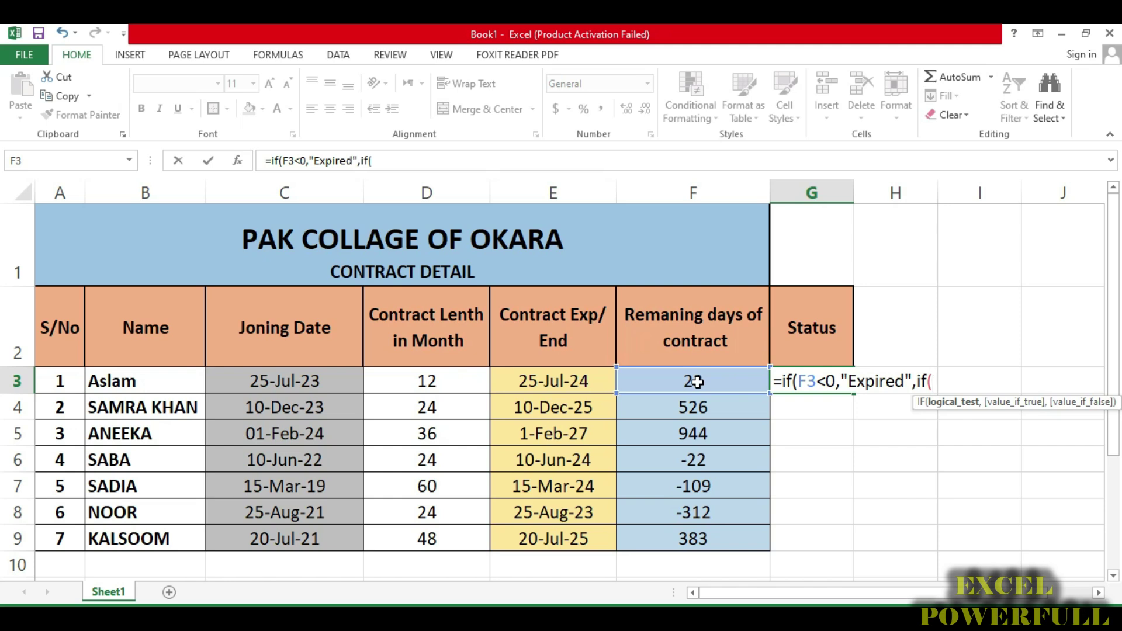
click(697, 382)
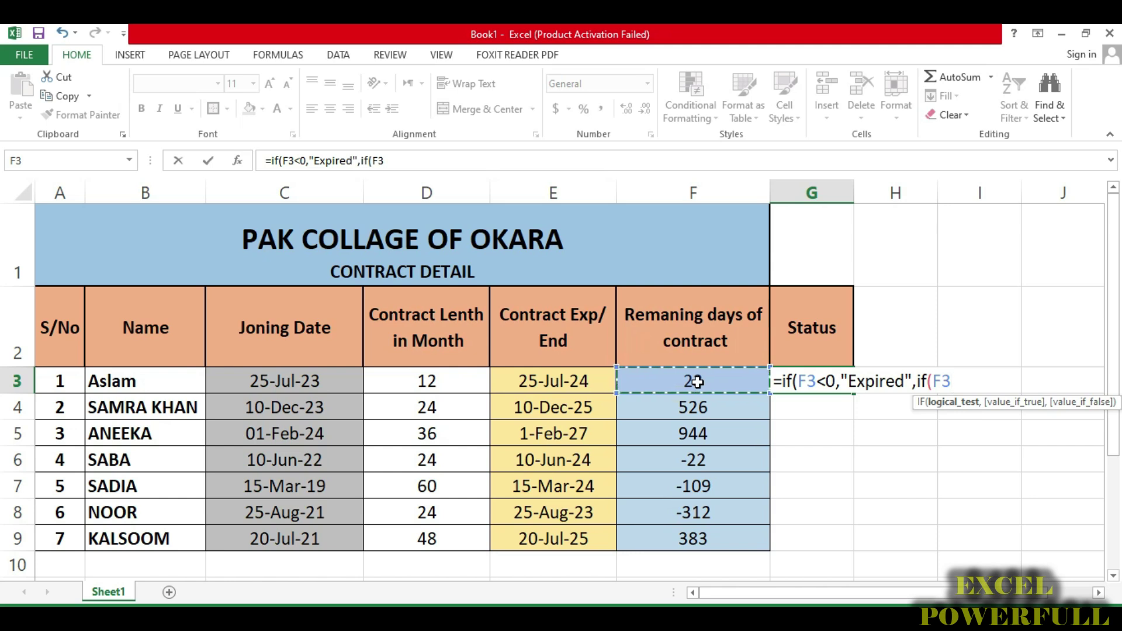
text(<)
text(30)
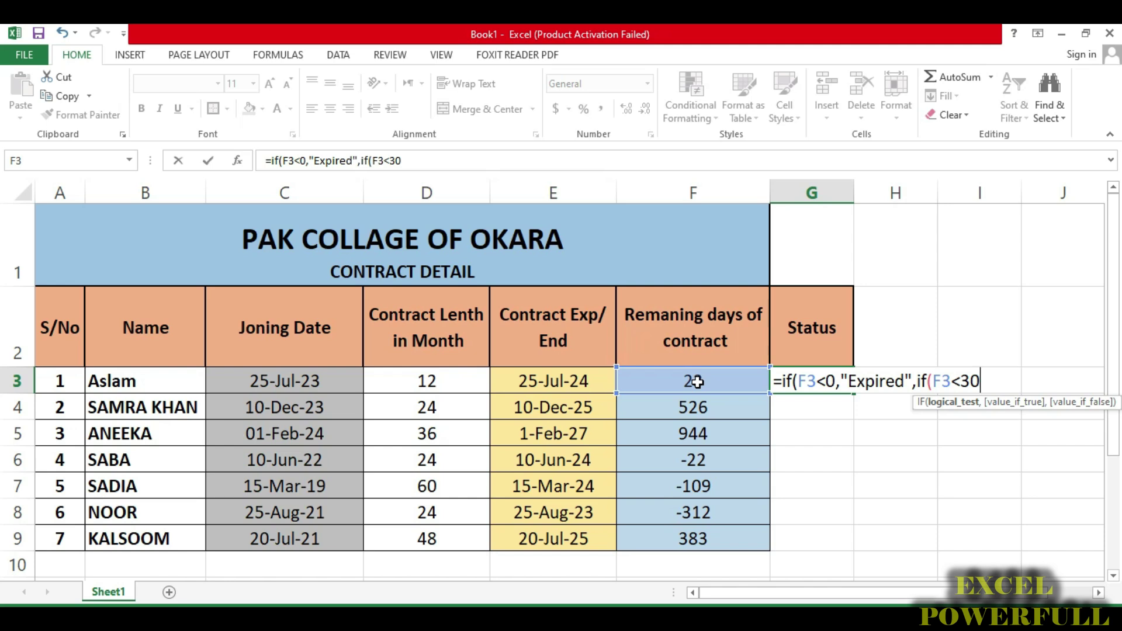
text(,")
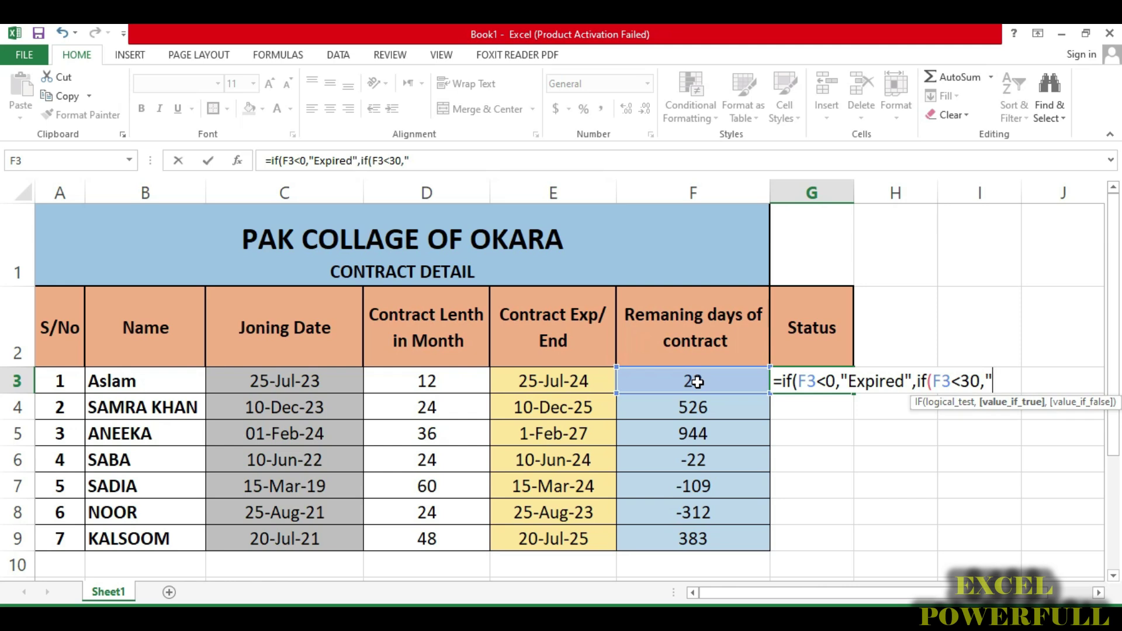
text(E)
text(xp)
text(ire )
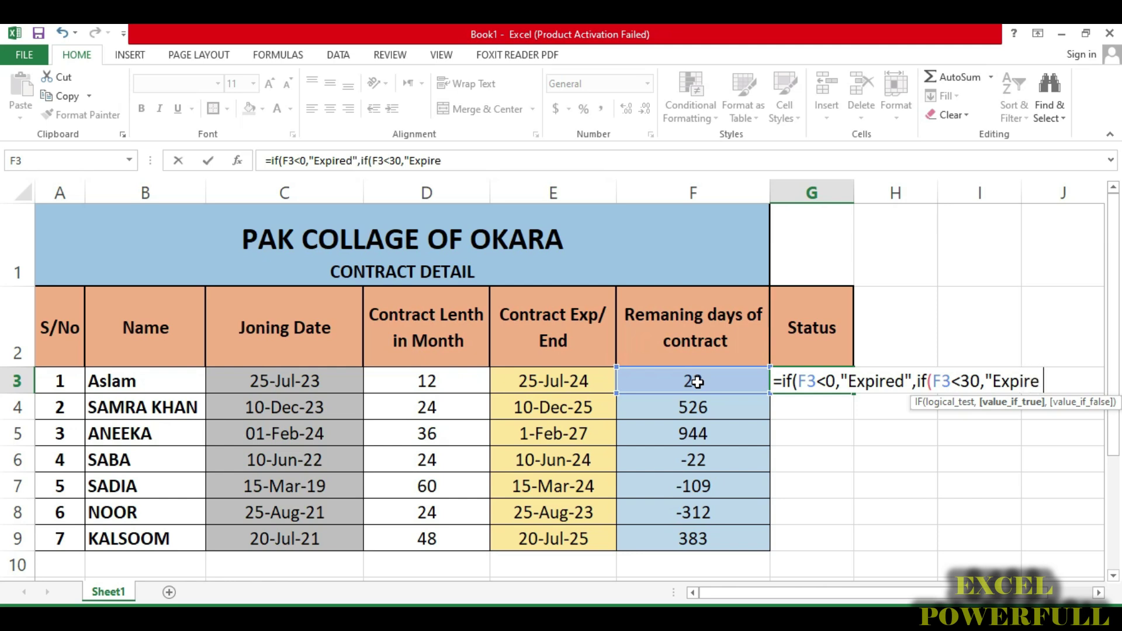
text(Soon",)
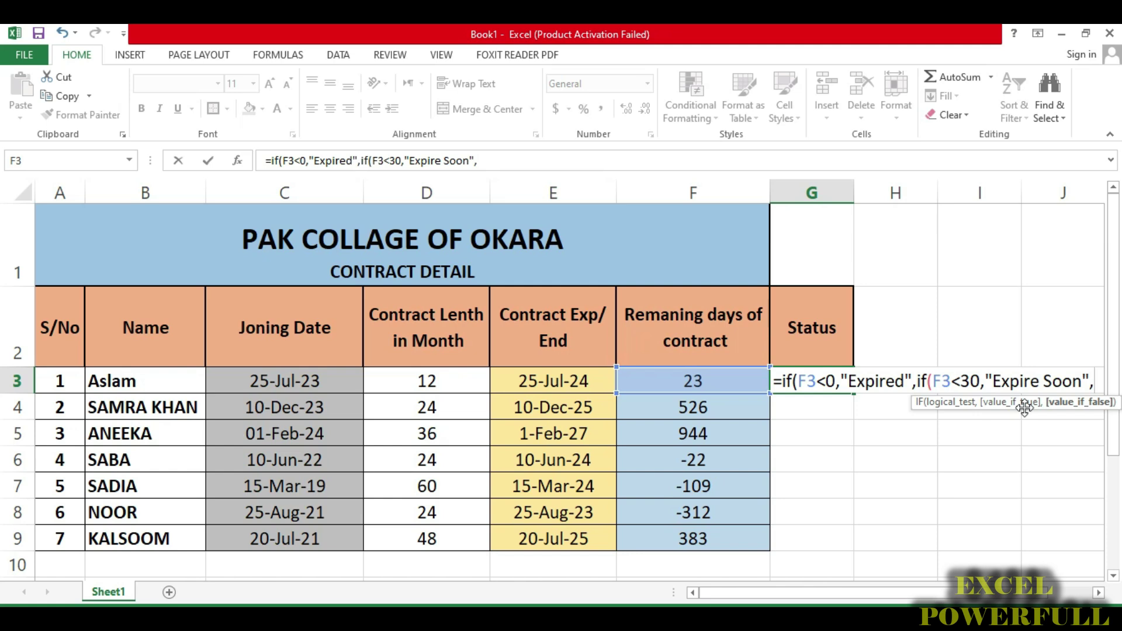
text("")))
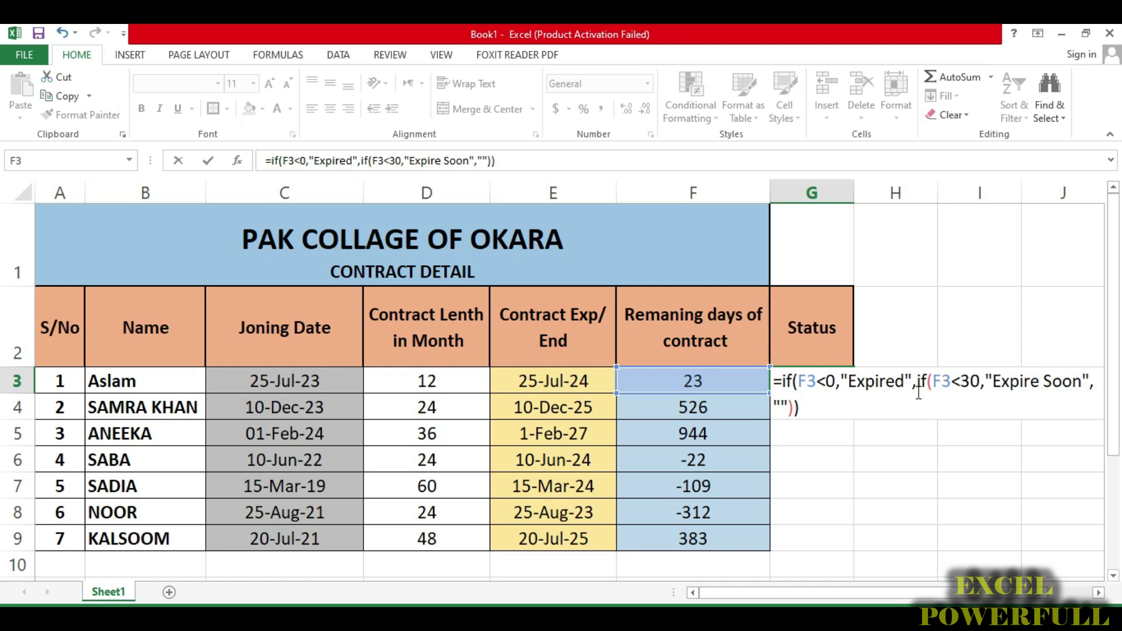
key(Return)
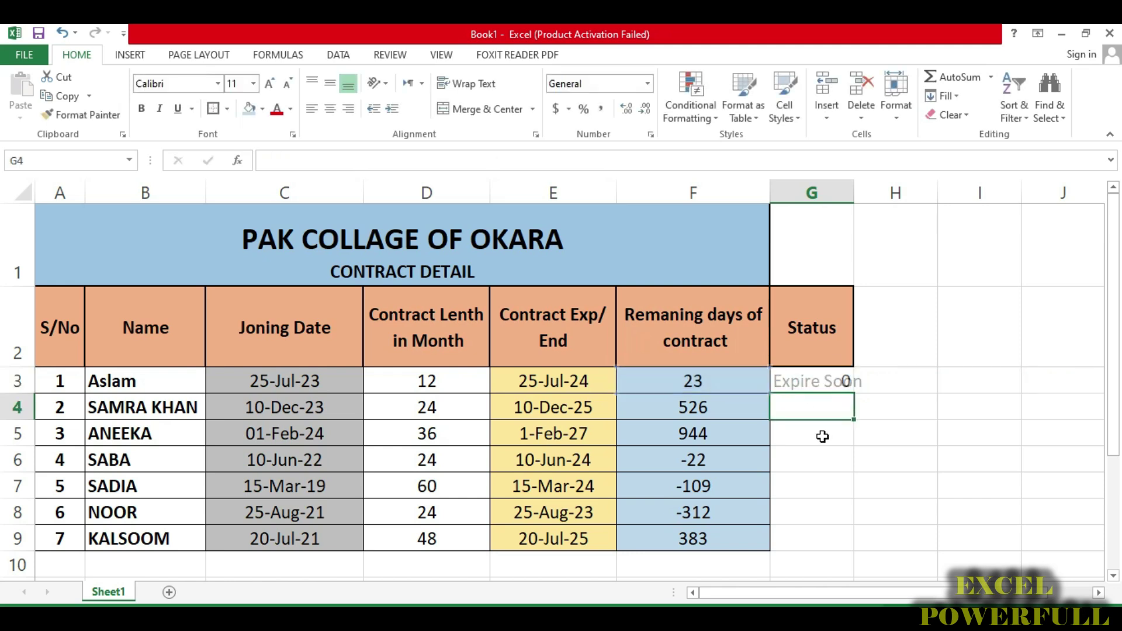
Step: Fit column G's width to its contents and look at the remaining days in F3
click(826, 377)
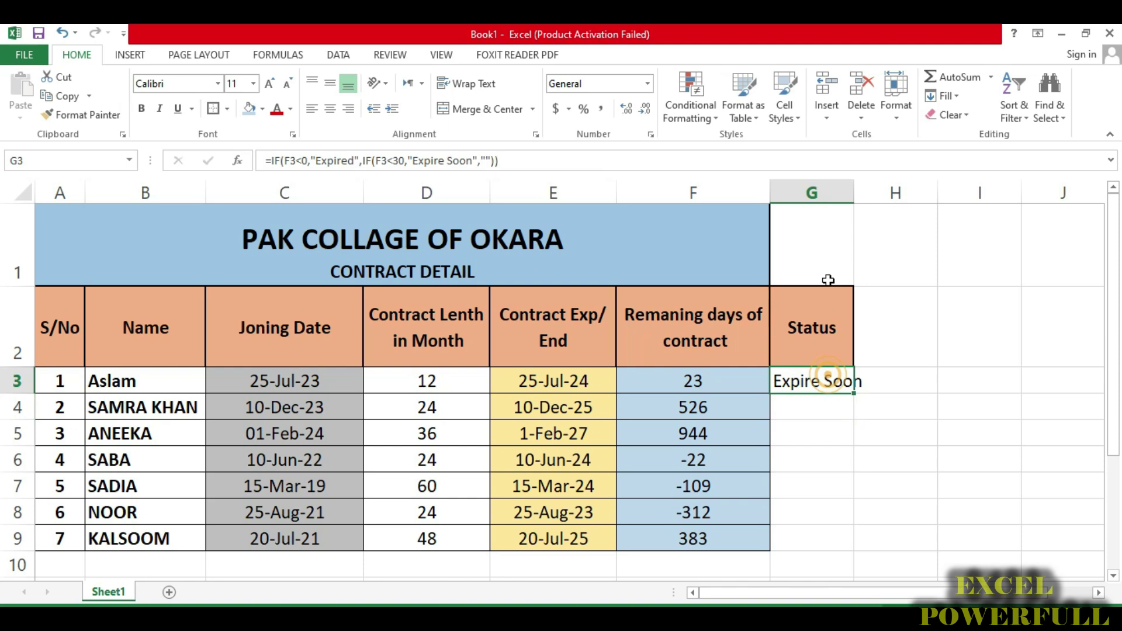
double_click(850, 198)
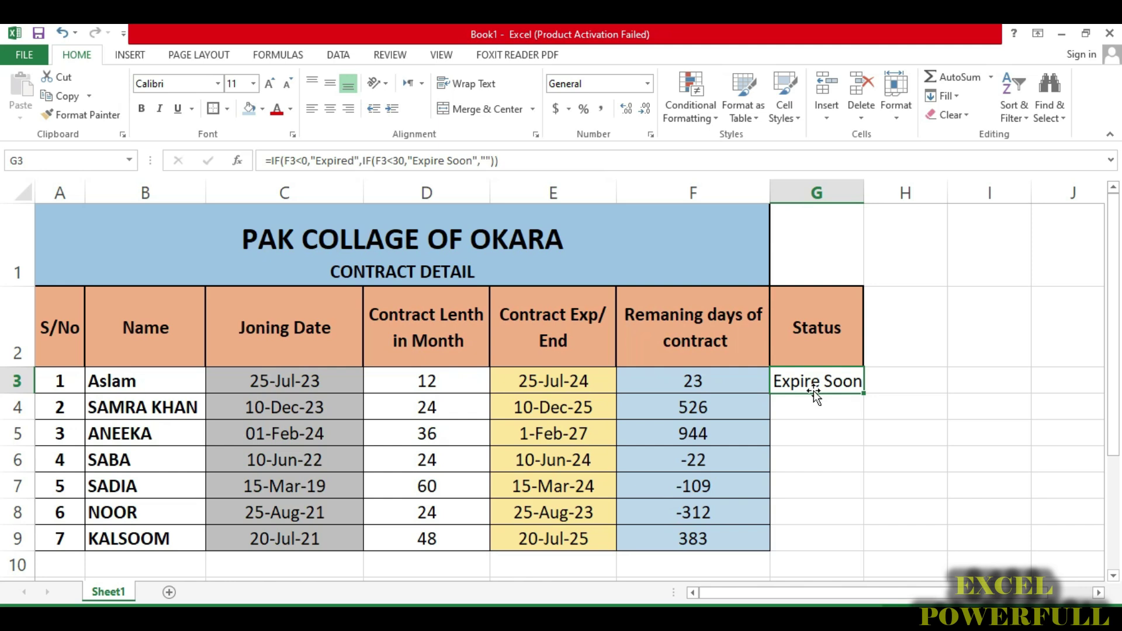
click(692, 381)
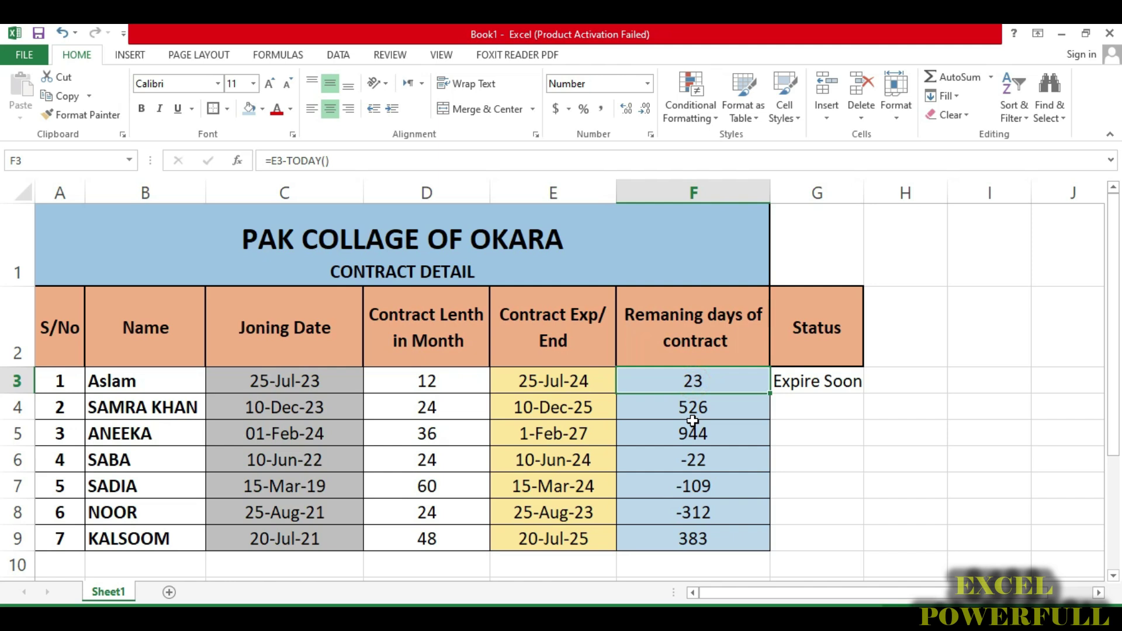
Step: Fill the status formula from G3 down through G9 and compare row 6's status with its remaining days
click(845, 388)
drag(862, 401, 863, 546)
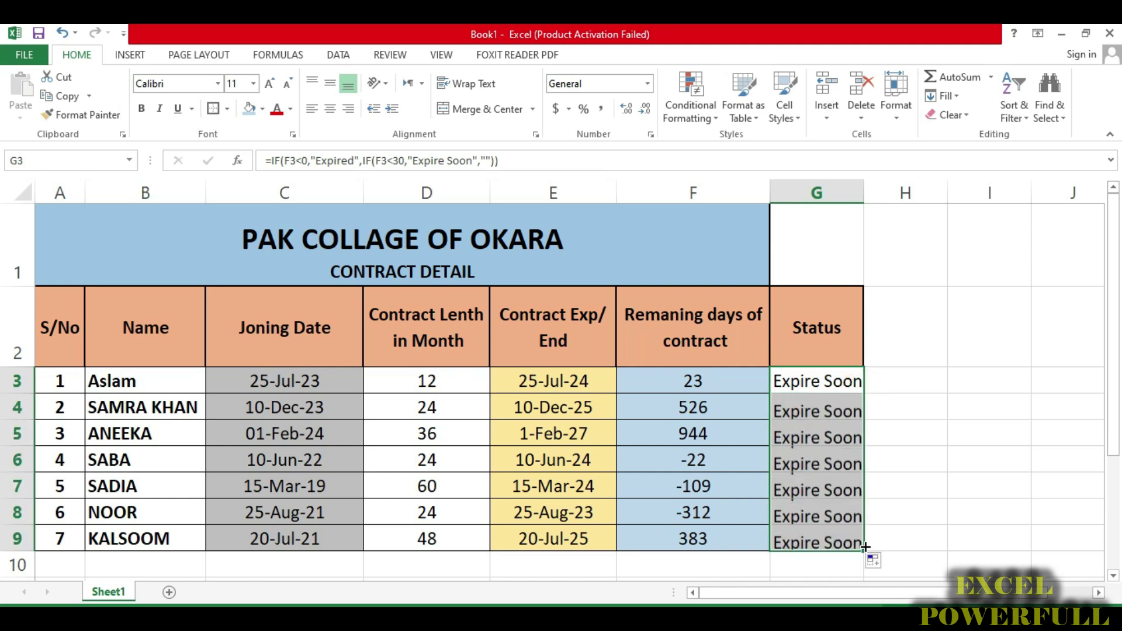
click(800, 468)
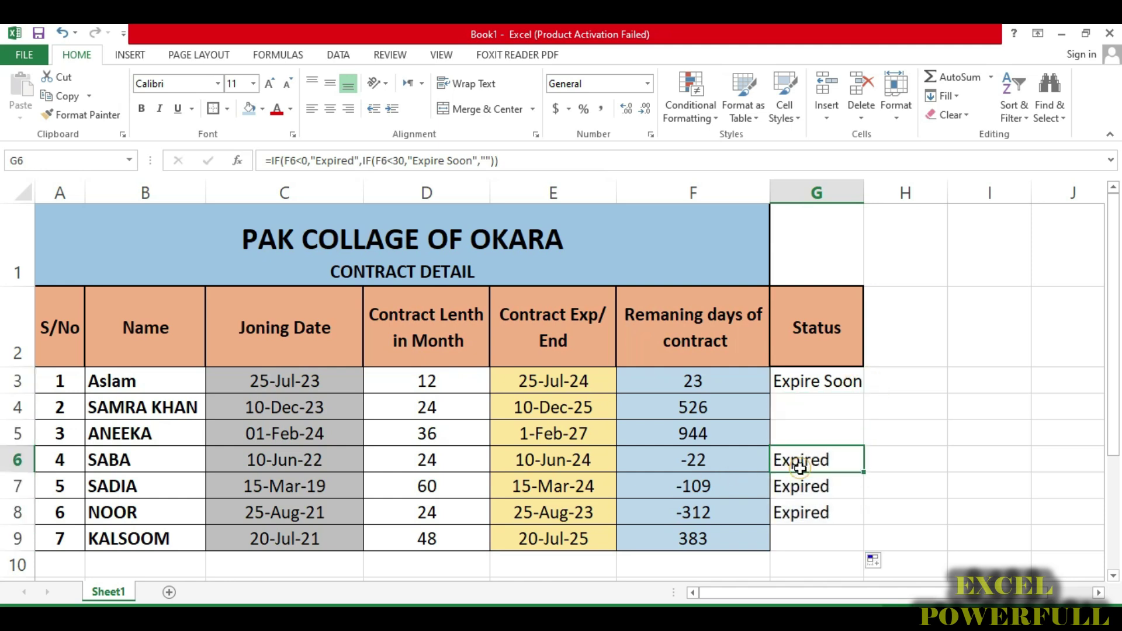
click(698, 461)
click(812, 461)
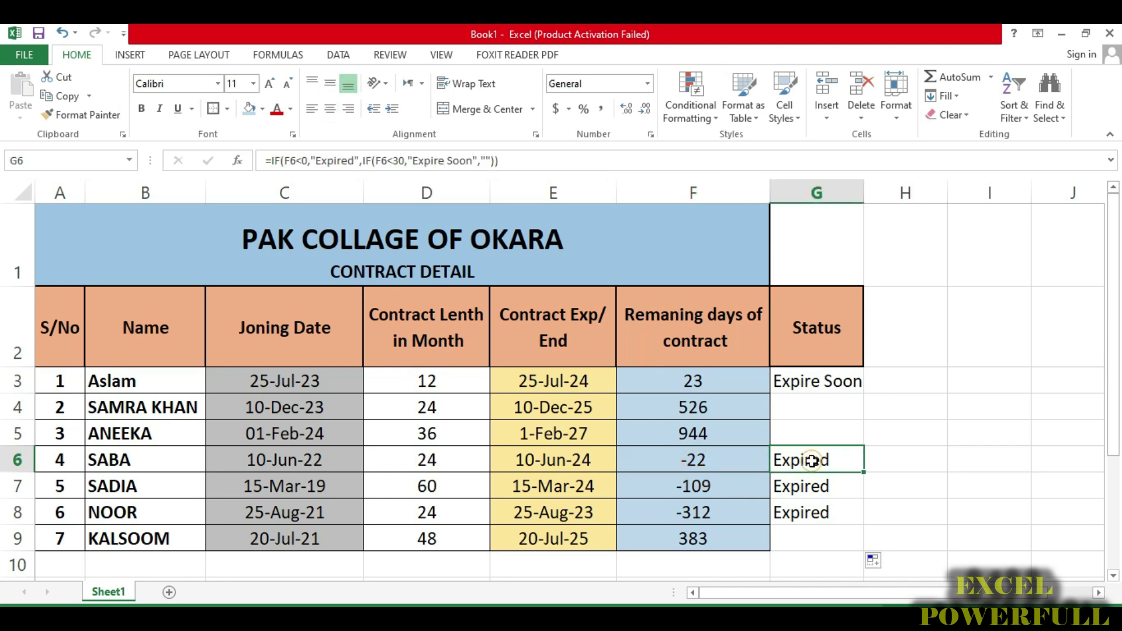
Step: Compare row 7's status with its remaining days and review the status cells G8, G4:G5, G9 and G3
click(704, 489)
click(797, 488)
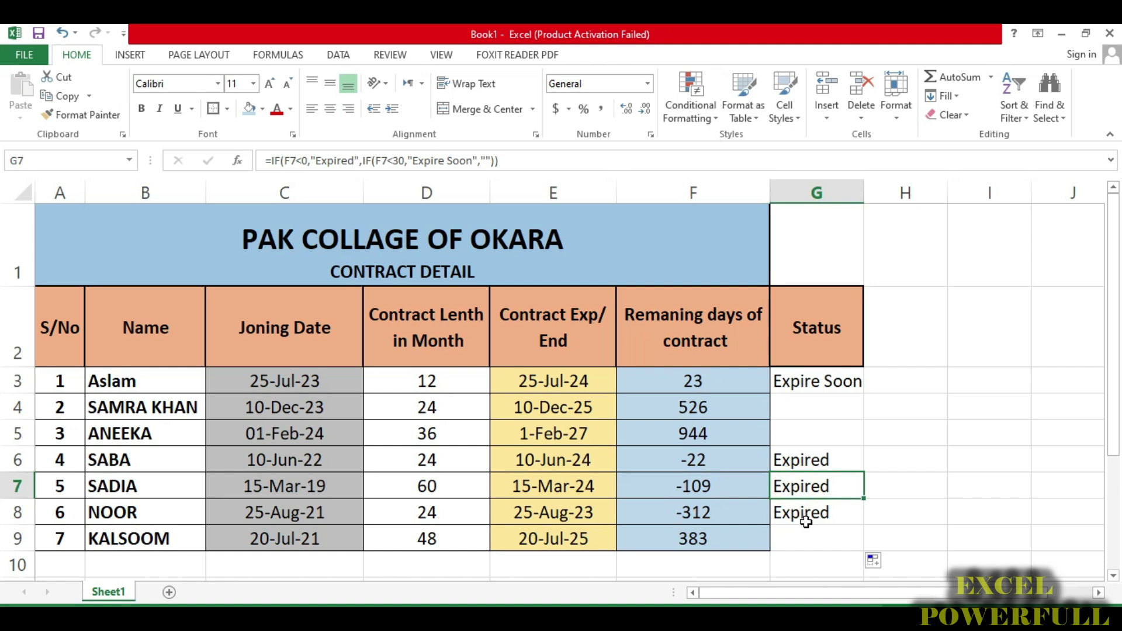
click(797, 517)
drag(827, 408, 829, 431)
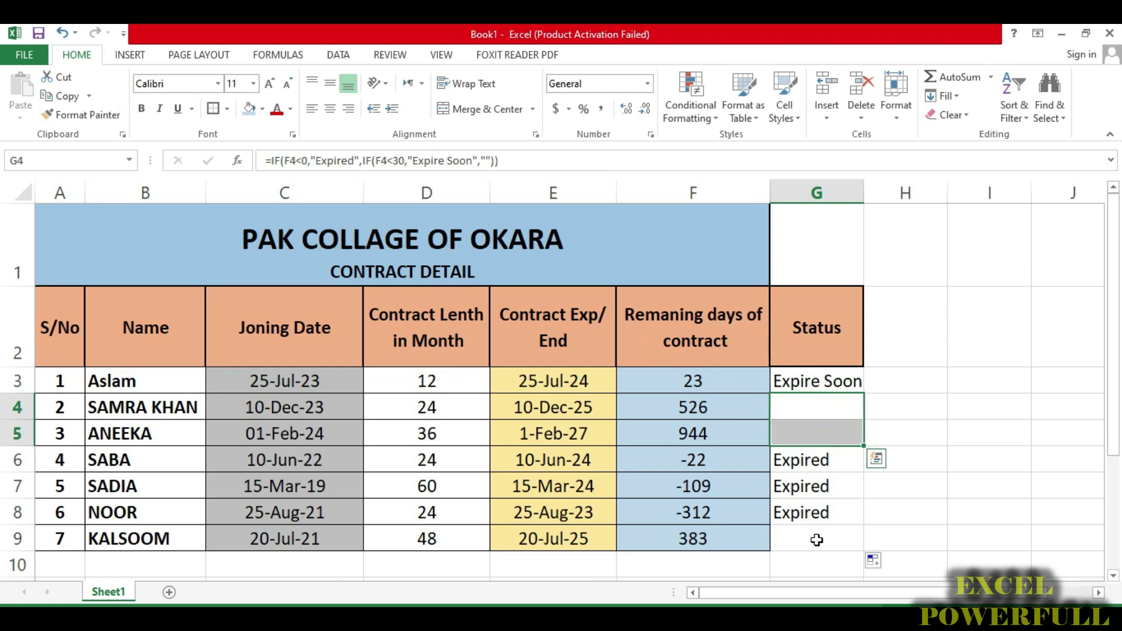
drag(814, 536, 812, 558)
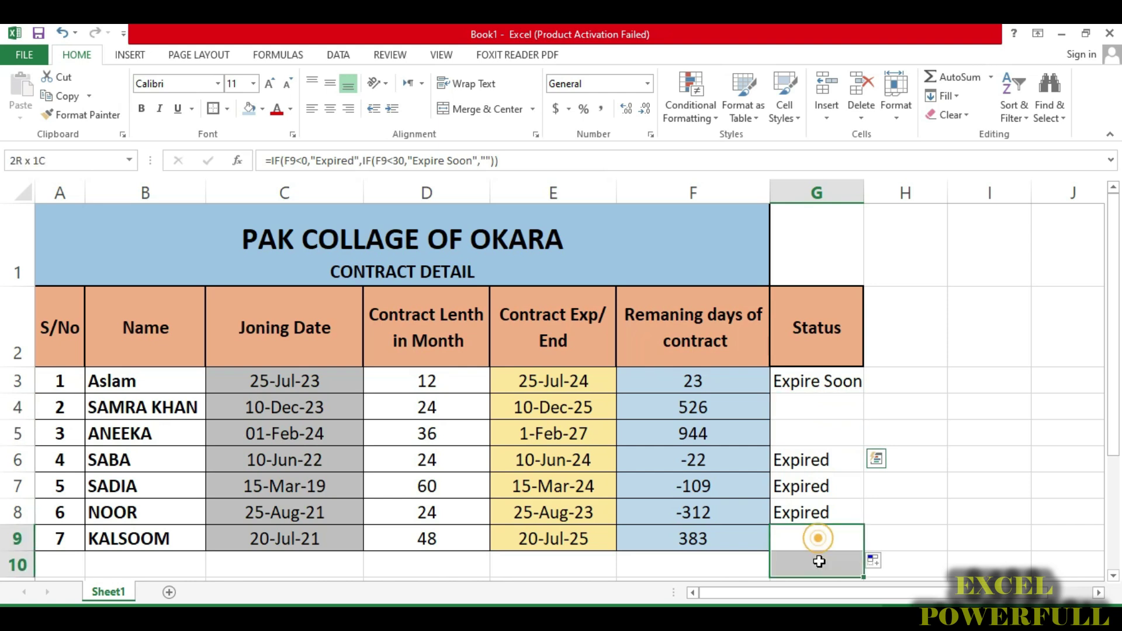
click(818, 386)
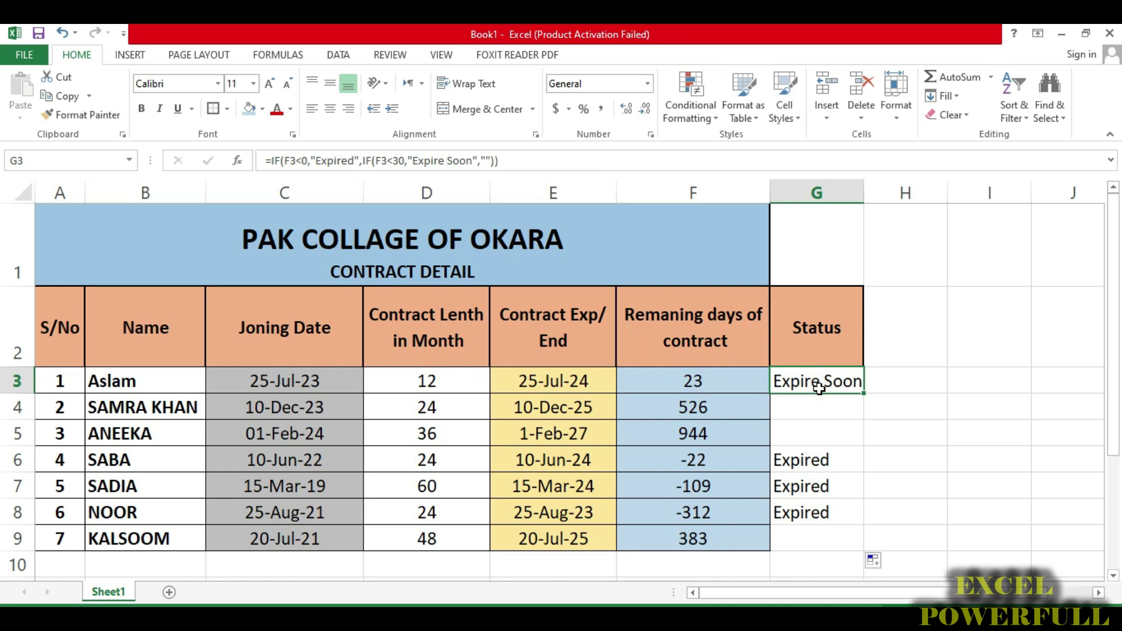
drag(818, 407, 819, 433)
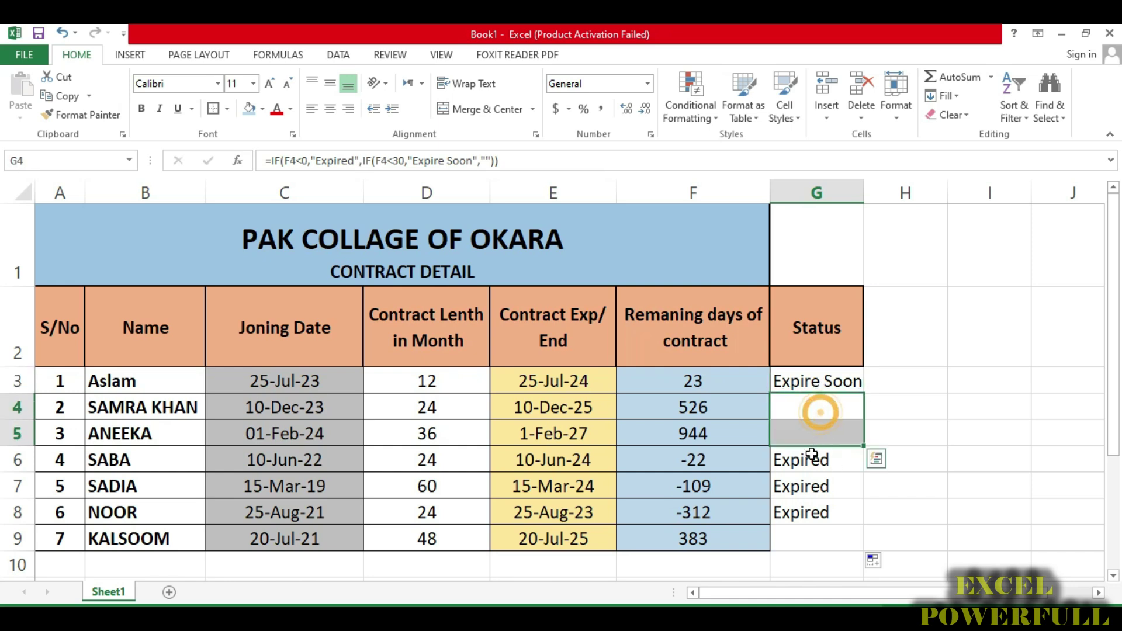
click(813, 539)
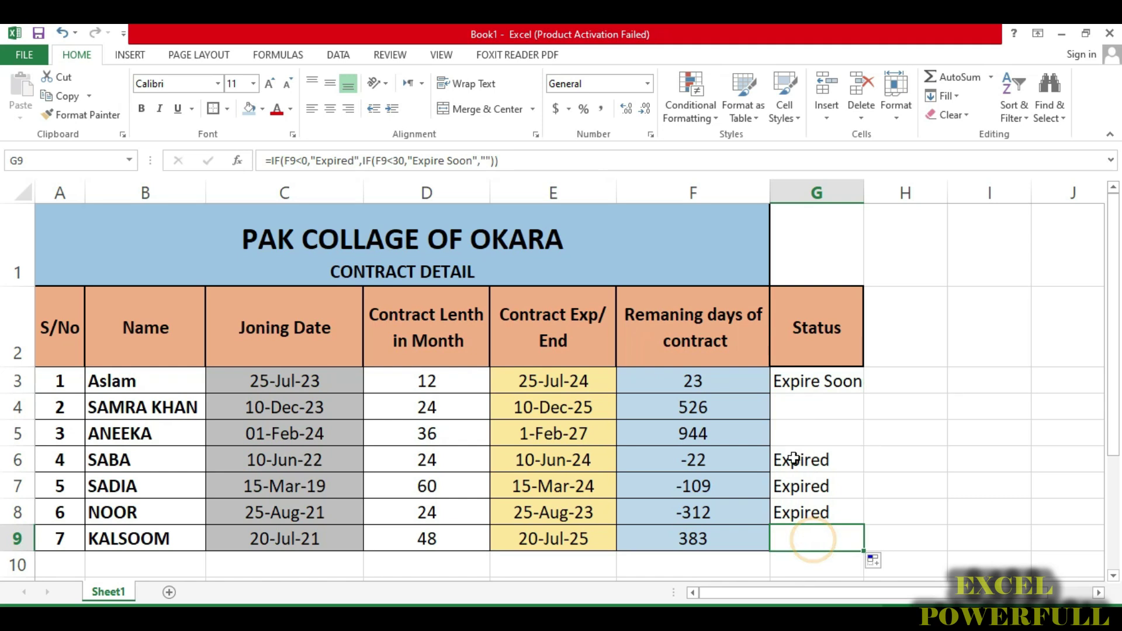
Step: Clear the status formulas from cells G3:G9 and return to cell G3
drag(821, 384, 822, 536)
key(Delete)
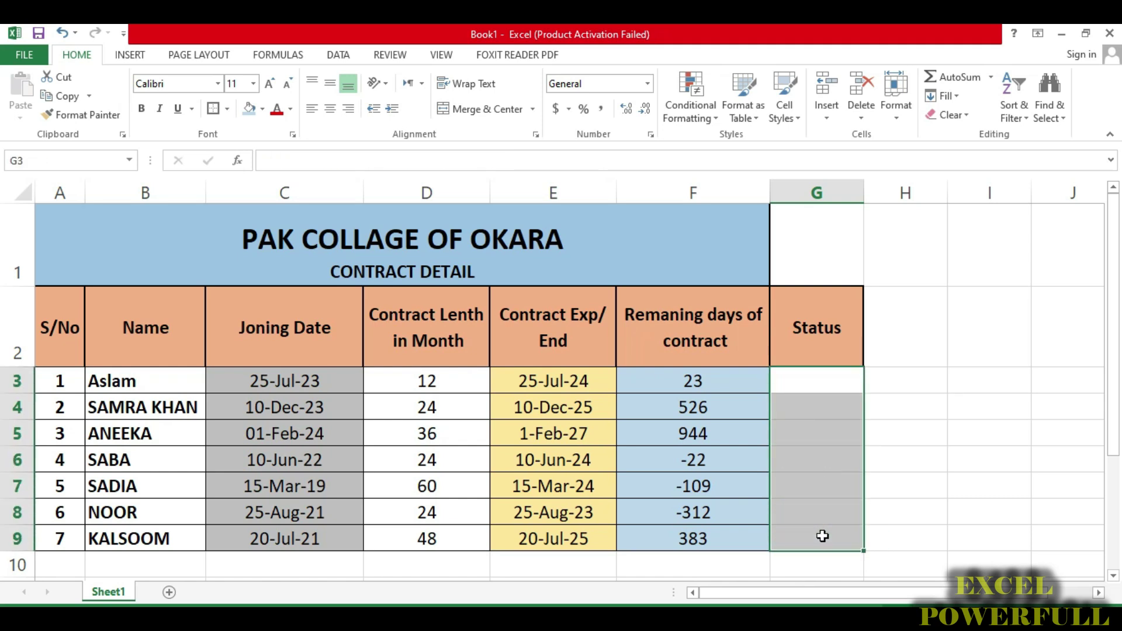
click(819, 383)
scroll(555, 380, up, 1)
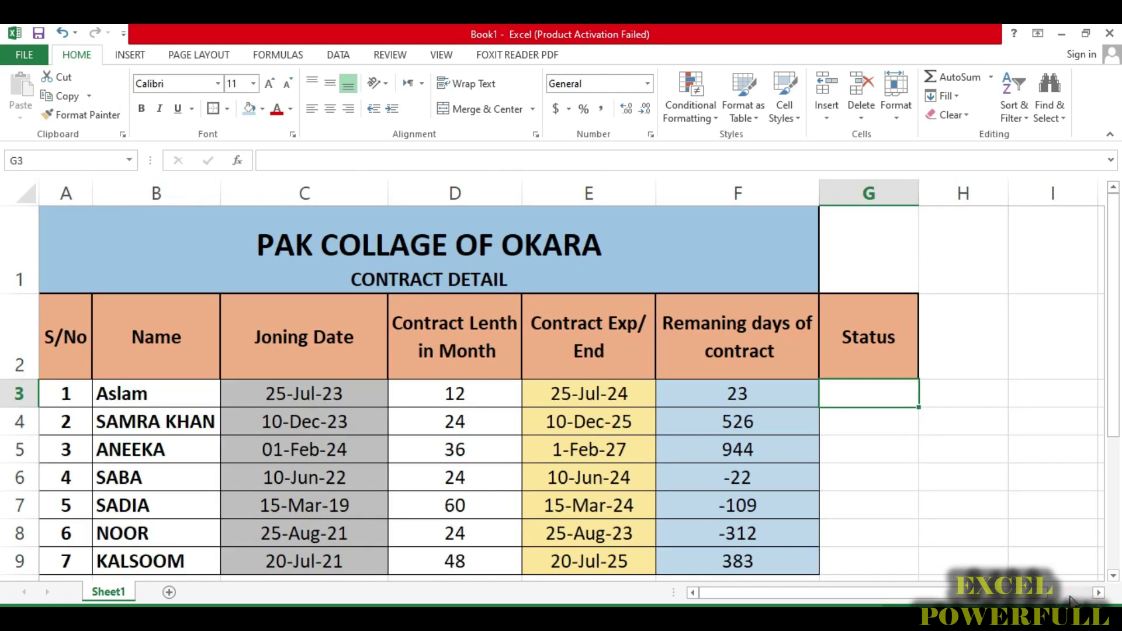
scroll(1049, 596, right, 1)
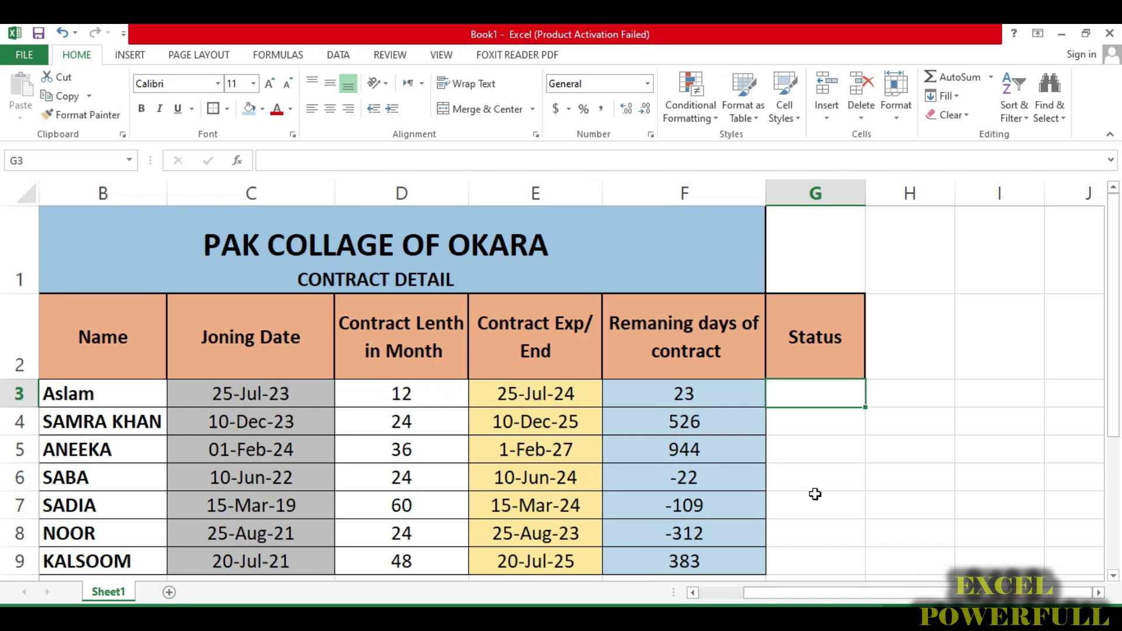
click(1098, 593)
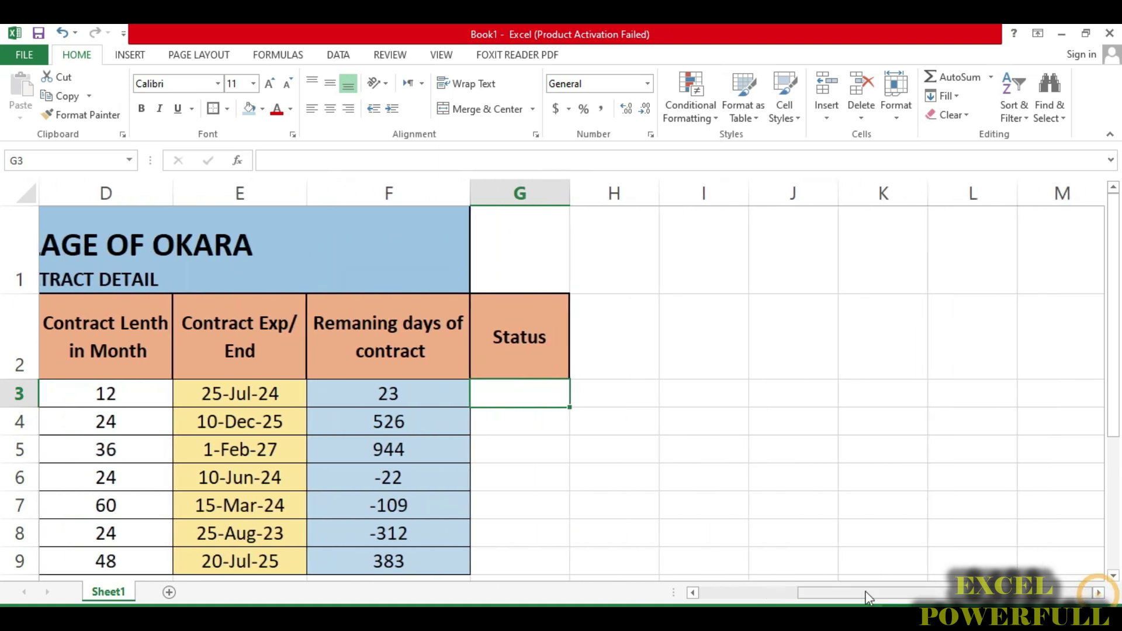
click(699, 592)
drag(1018, 594, 1056, 596)
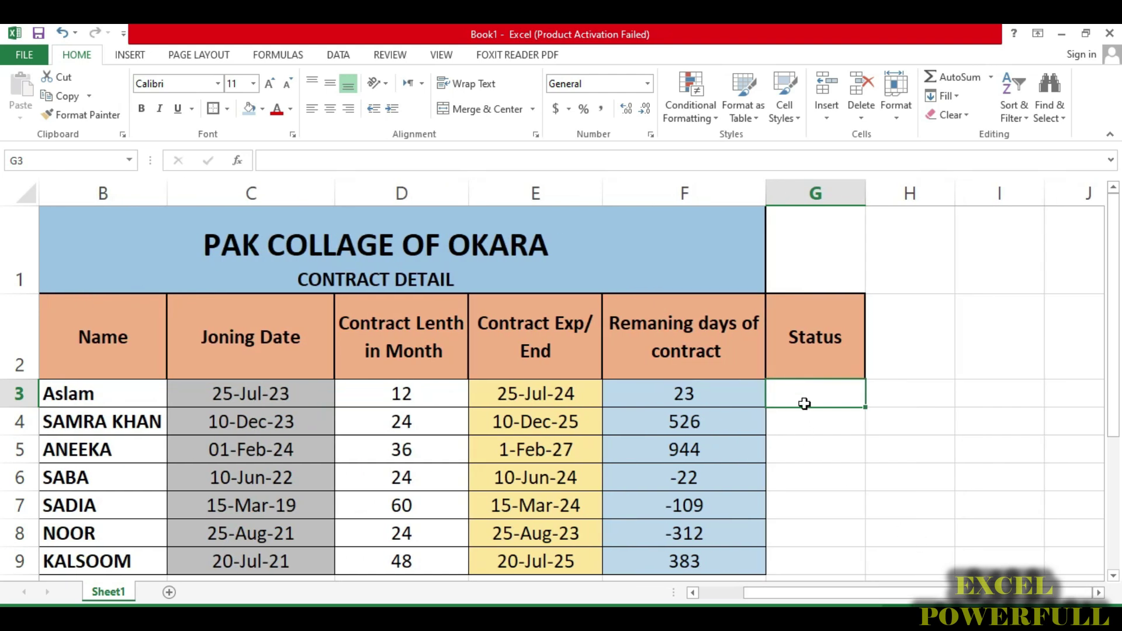
Step: Start the status formula in G3 with an IF that returns "Expired" when F3 is less than 0
text(=)
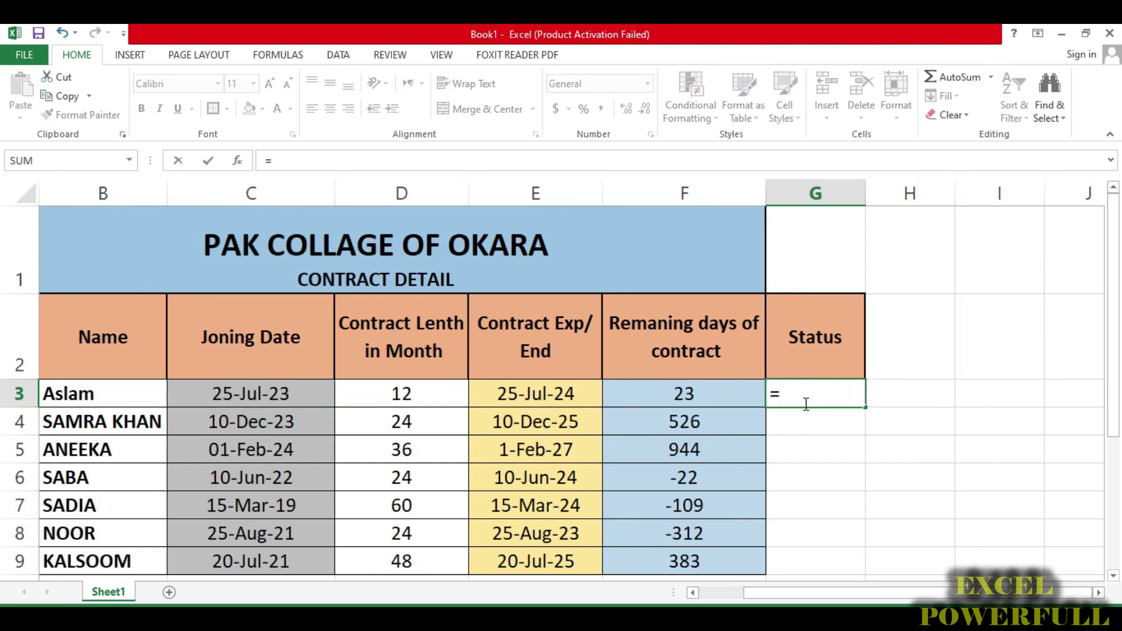
text(if()
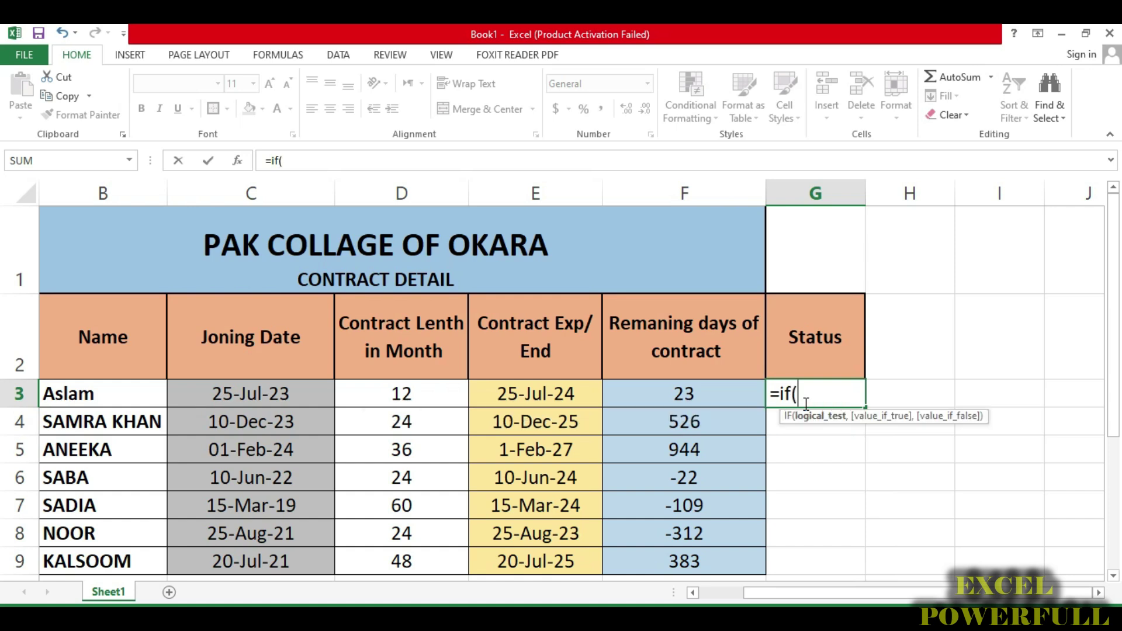
click(696, 396)
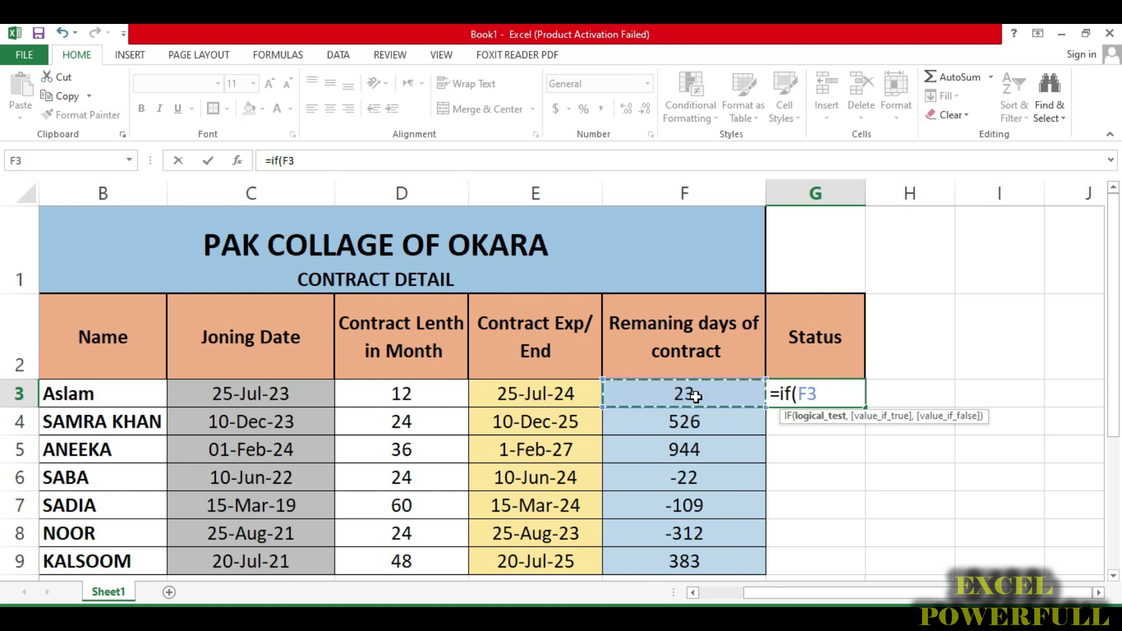
text(<)
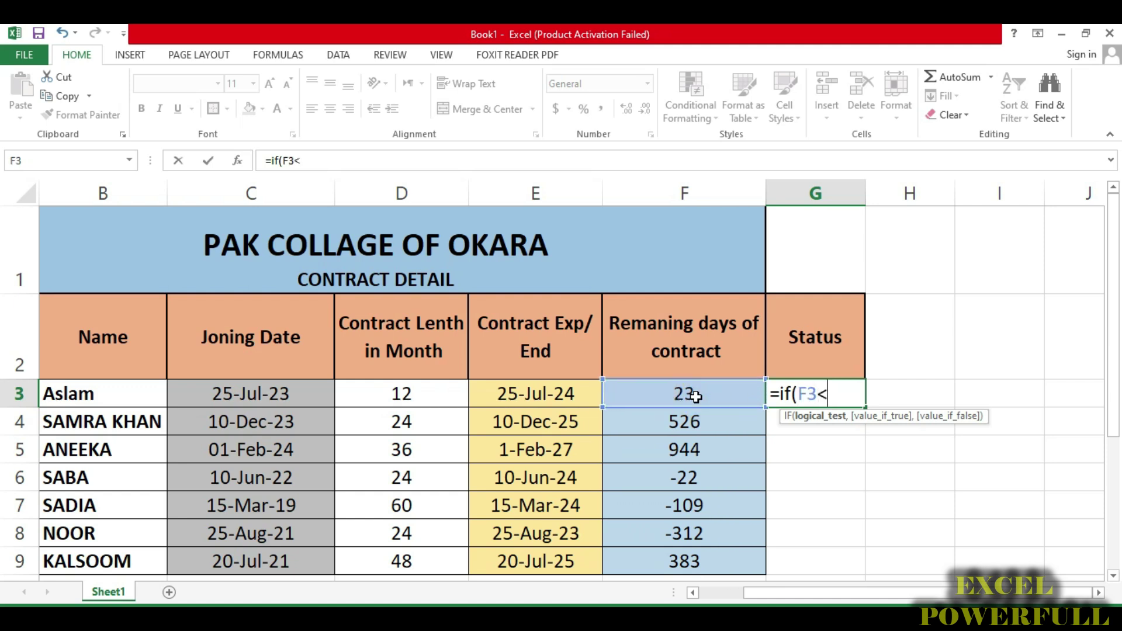
text(0,")
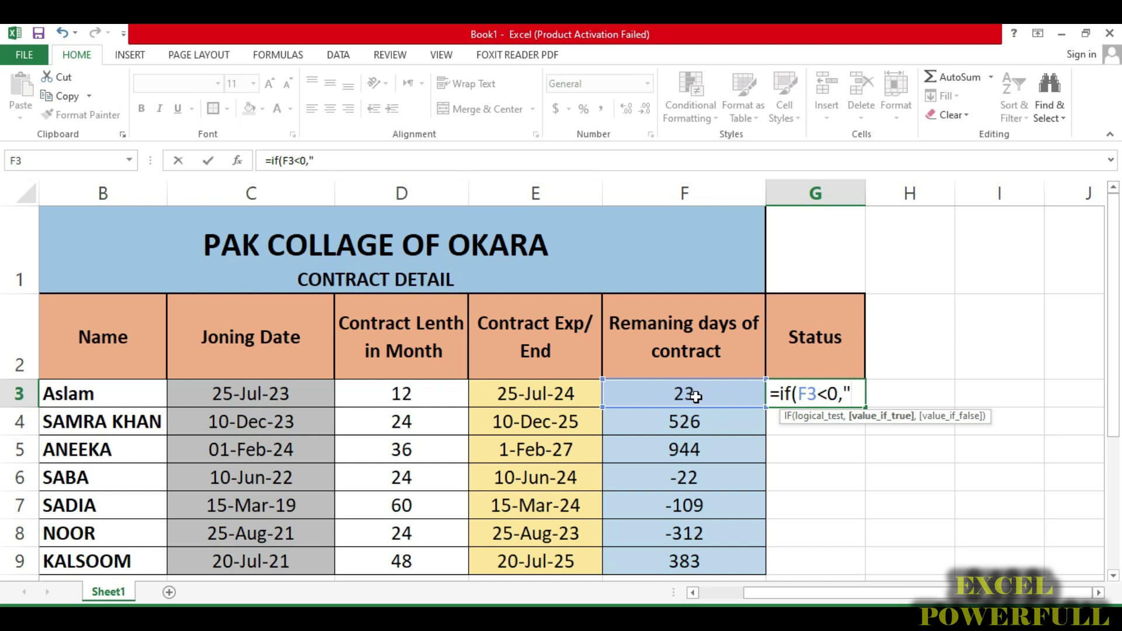
text(Expired)
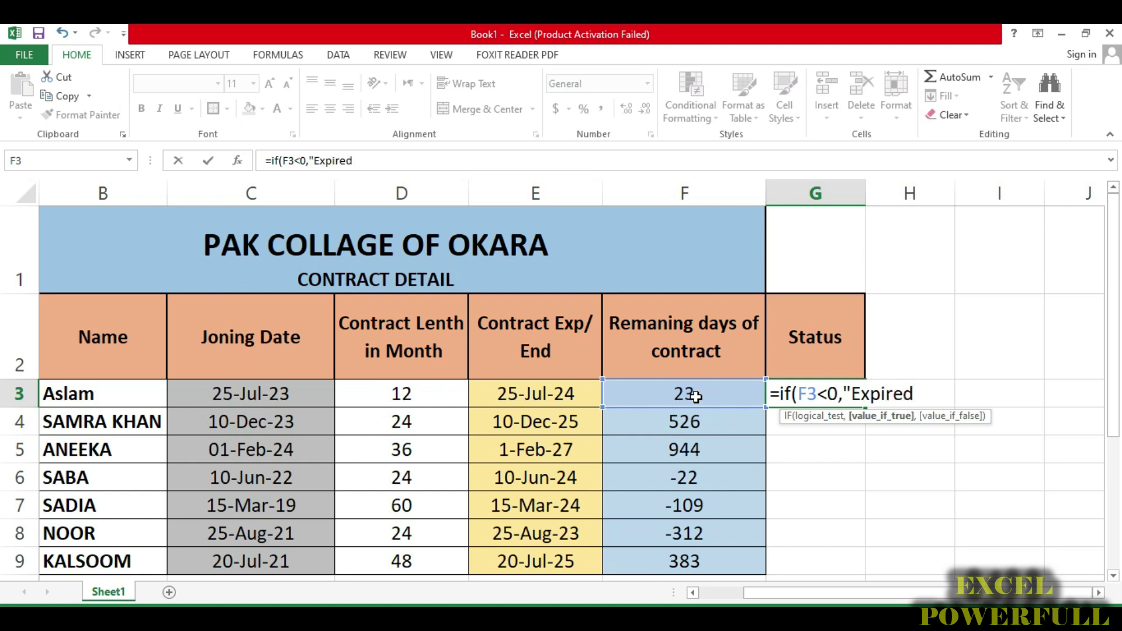
text(",)
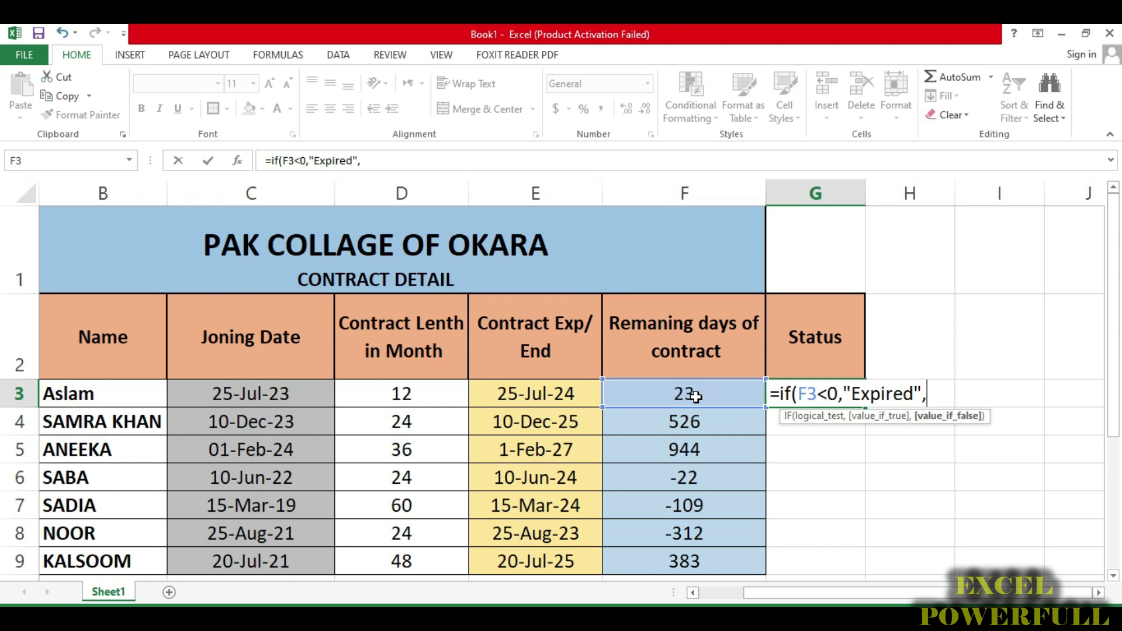
Step: Nest a second IF in the G3 formula that returns "Exprie Soon" when F3 is less than 30
text(if)
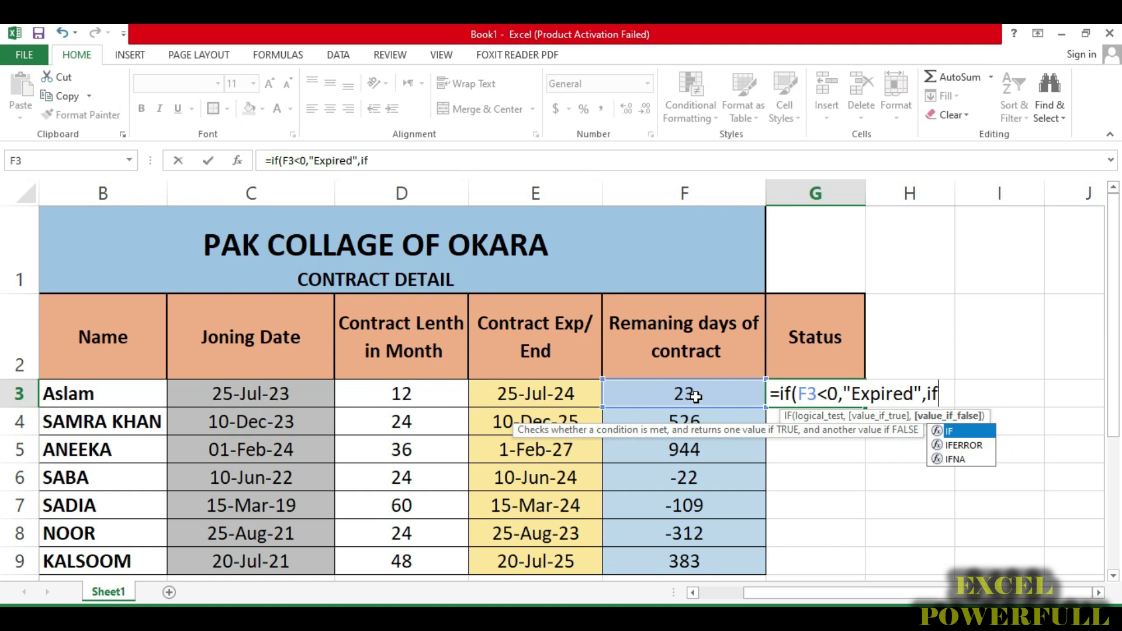
text(()
click(695, 396)
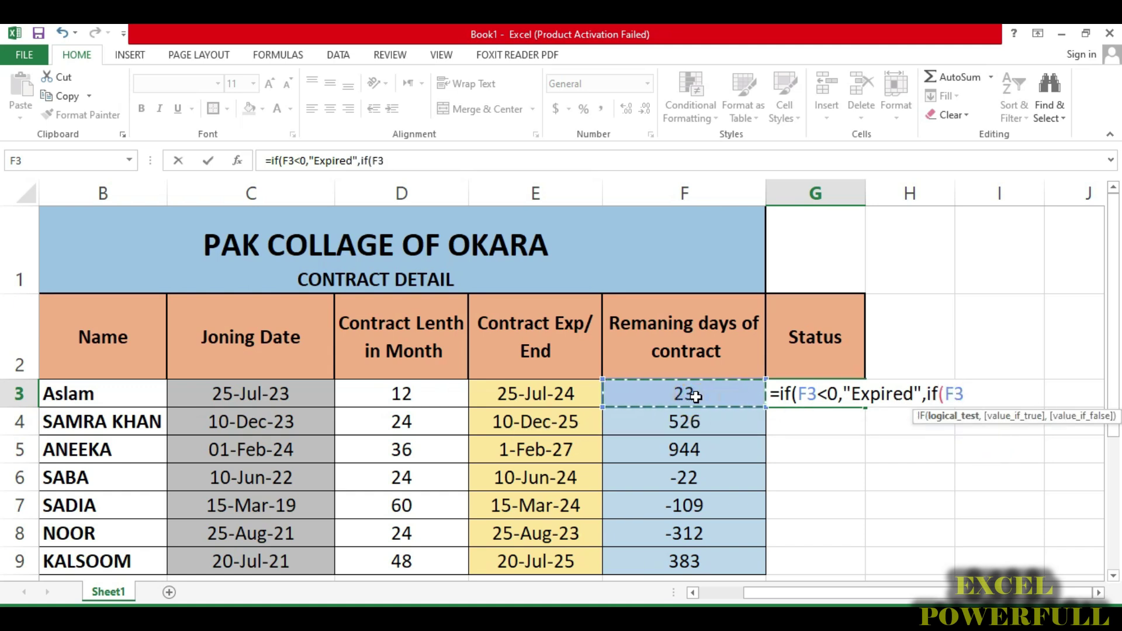
text(<)
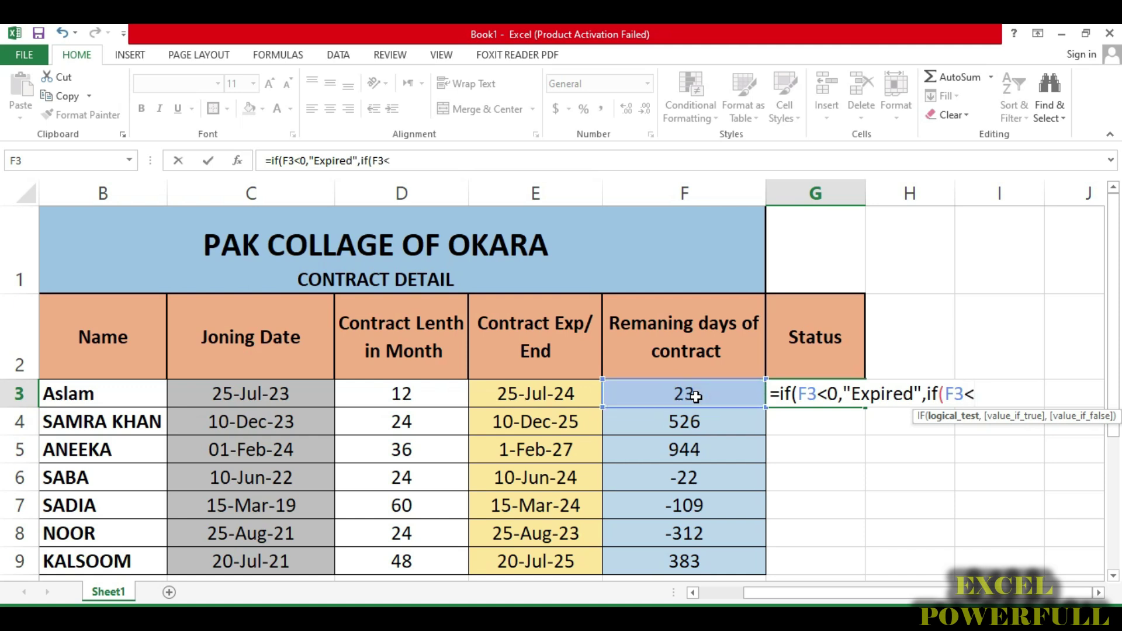
text(30,")
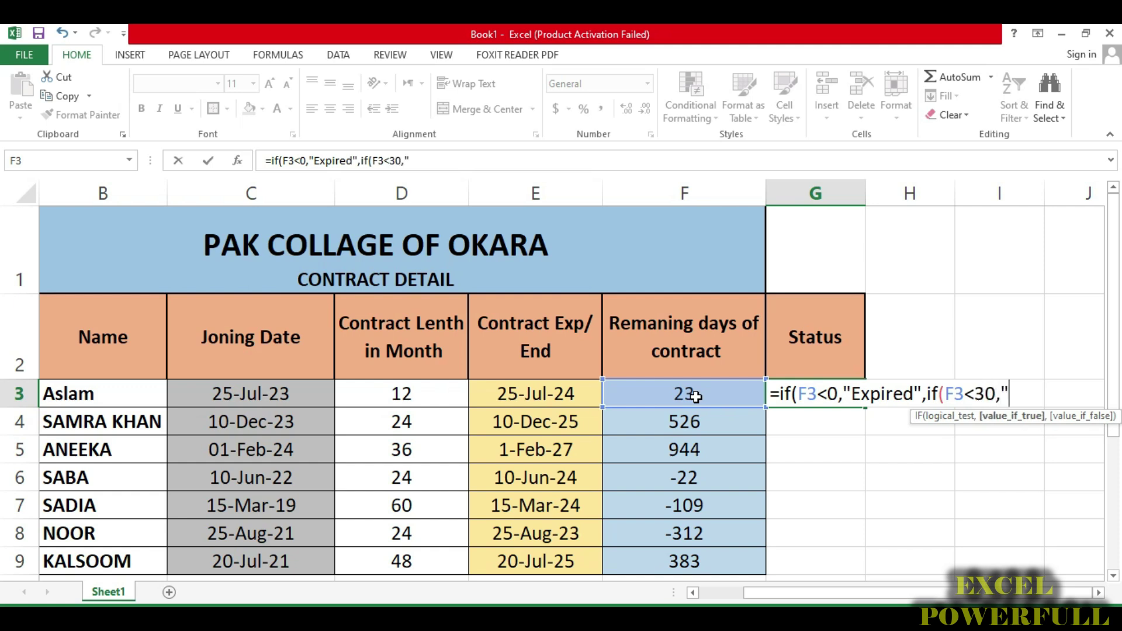
text(Expri)
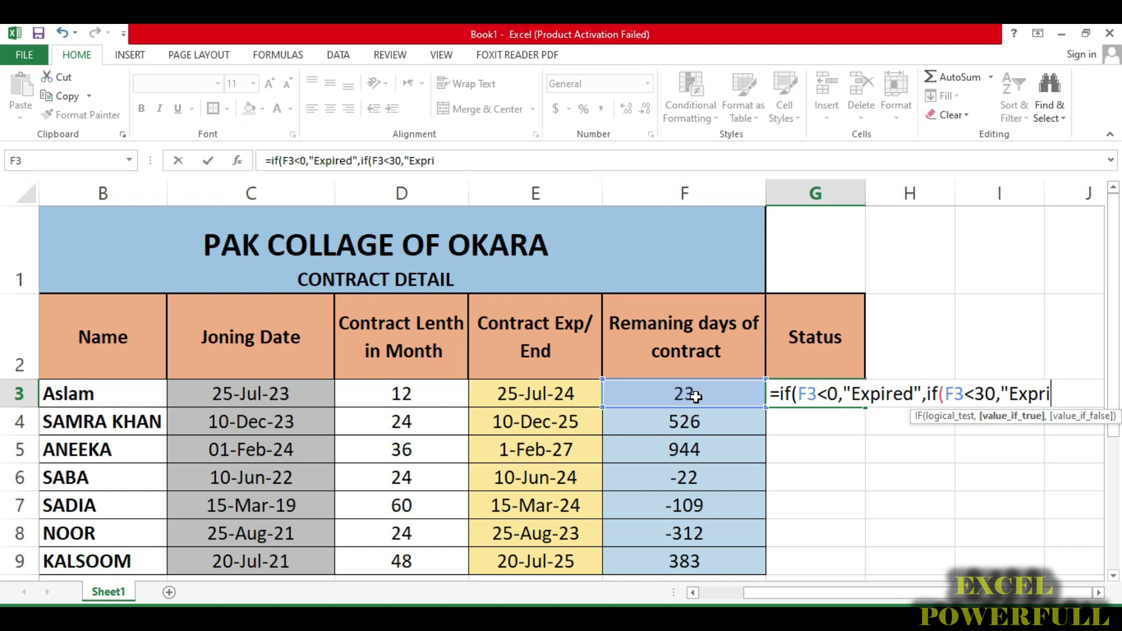
text(e Soon)
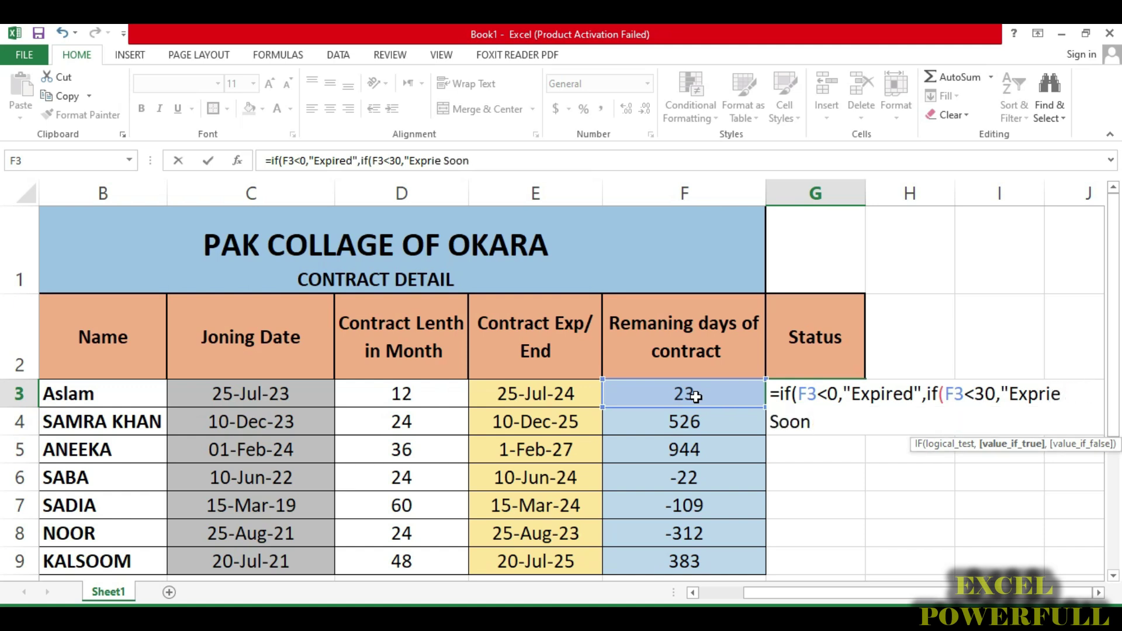
text(")
text(,")
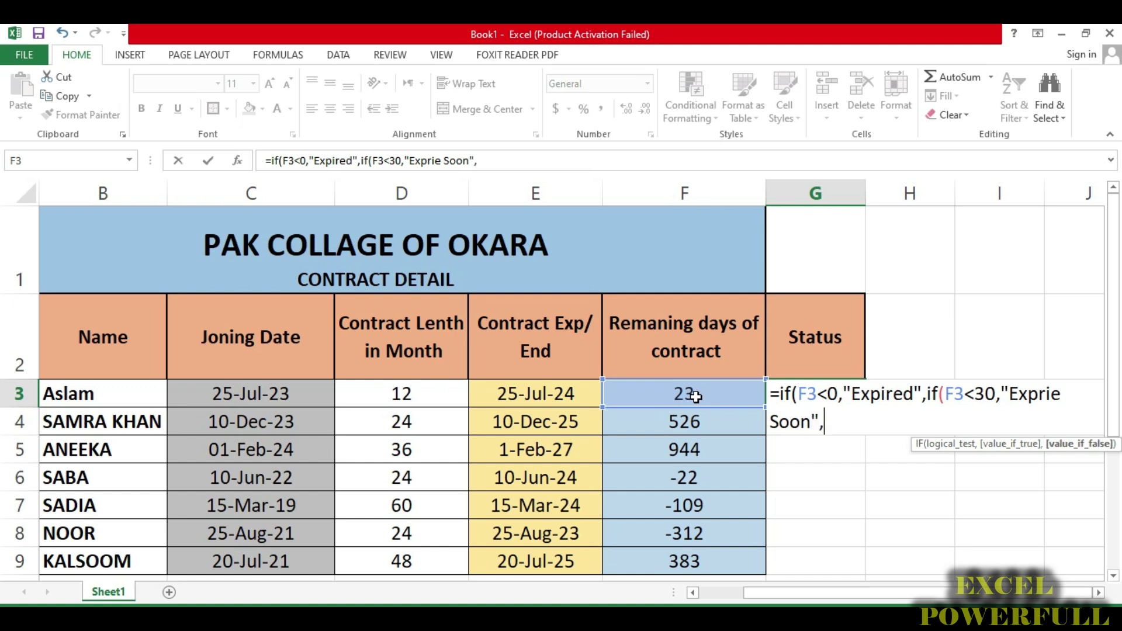
text(")
text(ok)
key(BackSpace)
key(BackSpace)
key(BackSpace)
Step: Nest a third IF returning "OK" when F3 is greater than 30, and complete the status formula in G3
text(if)
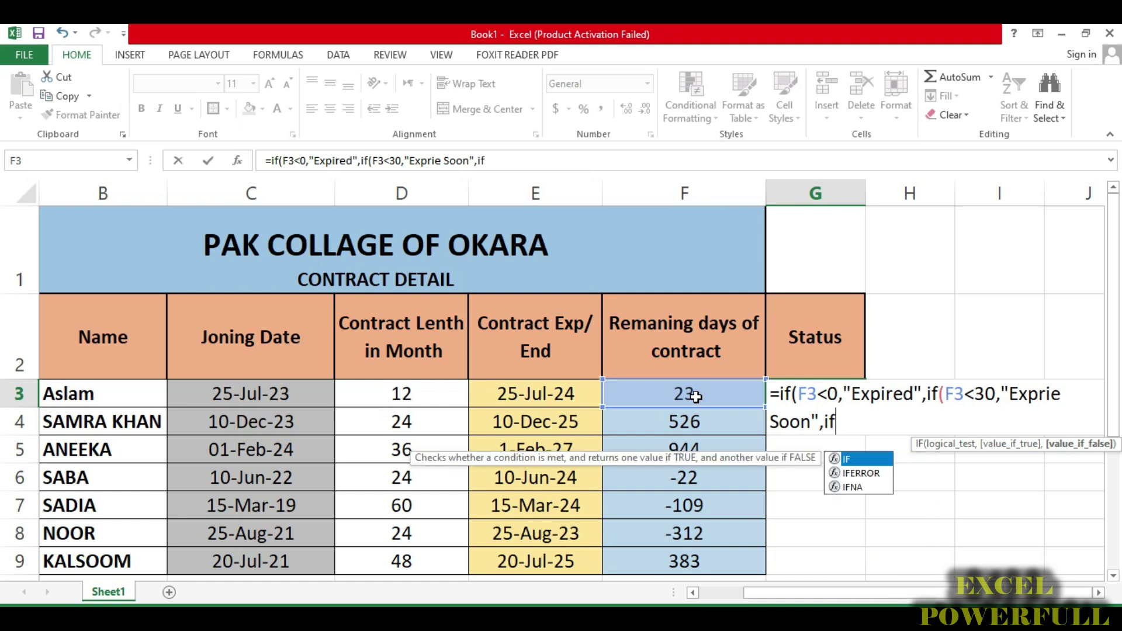
text(()
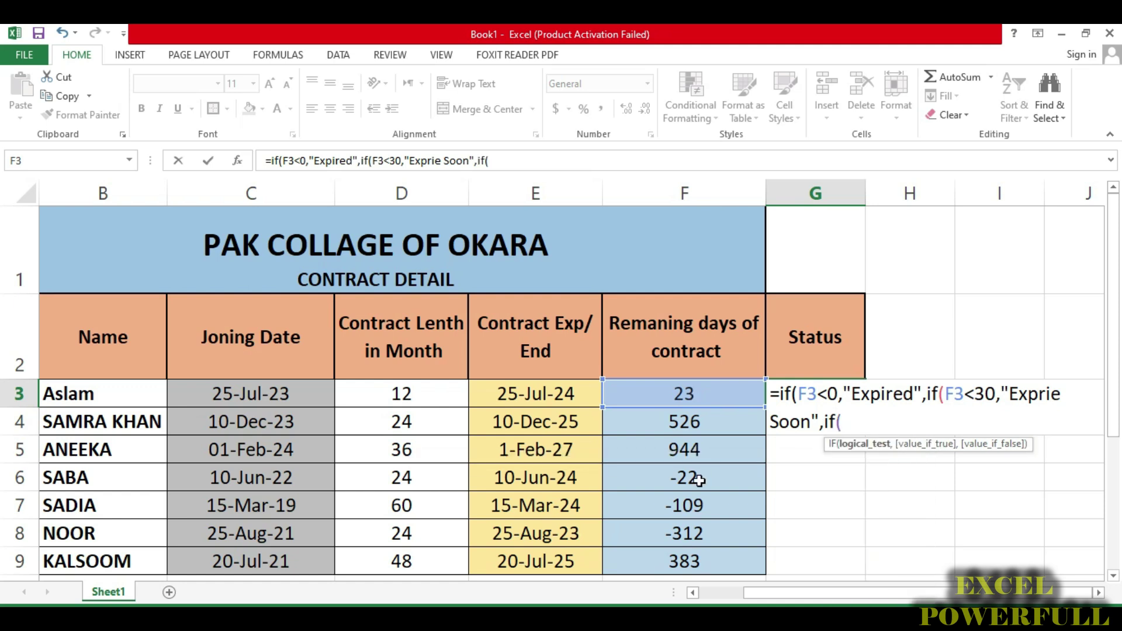
click(698, 393)
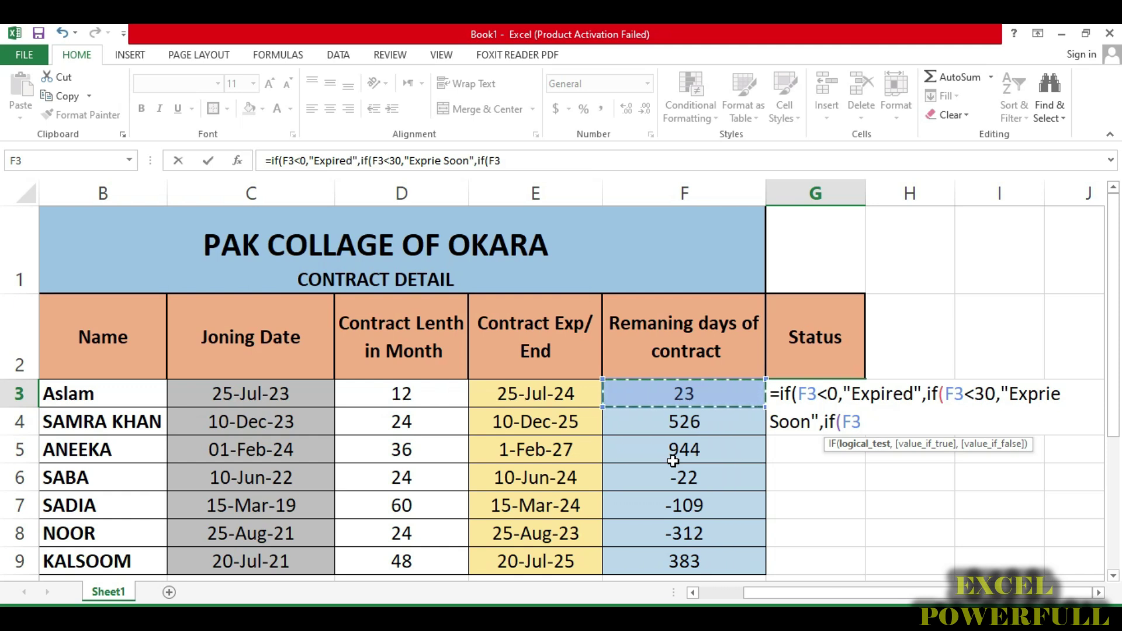
text(>)
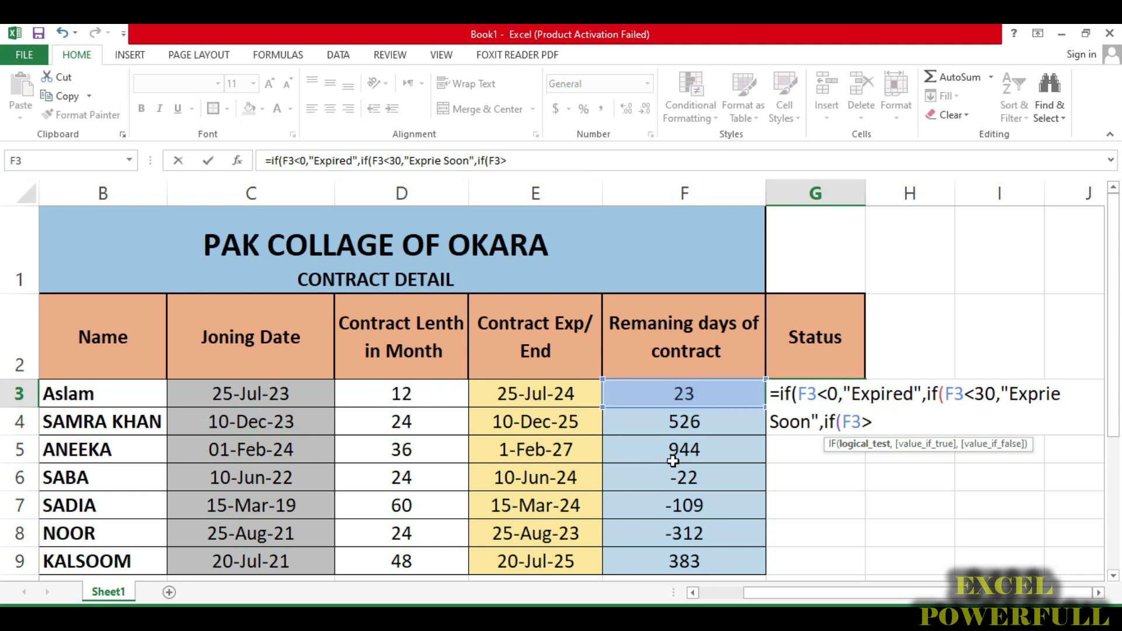
text(30)
text(,")
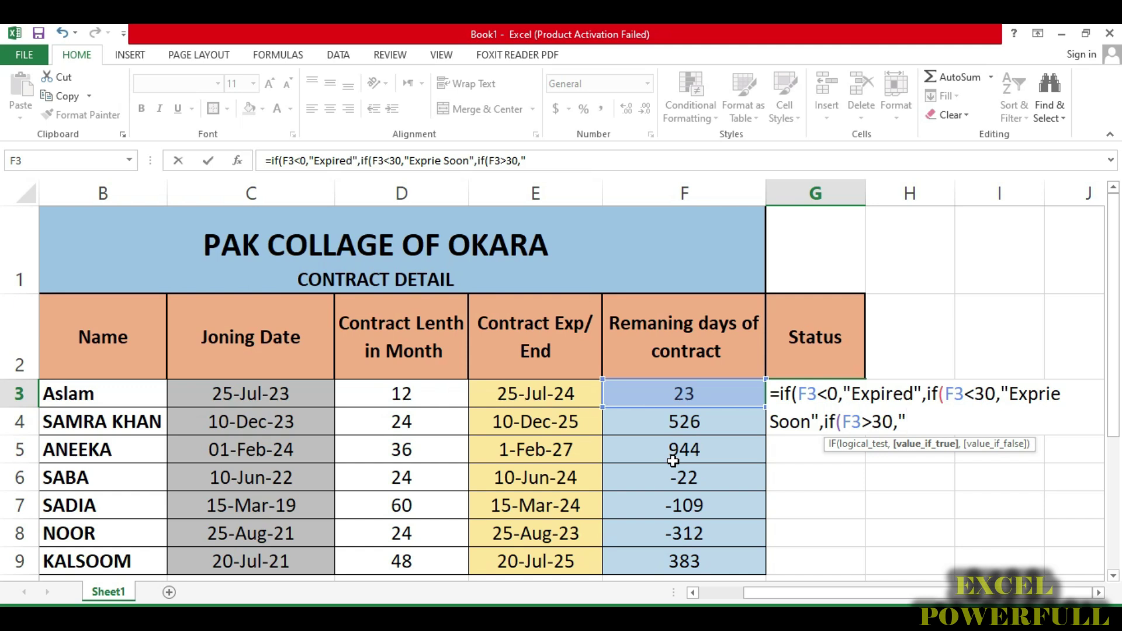
text(OK")
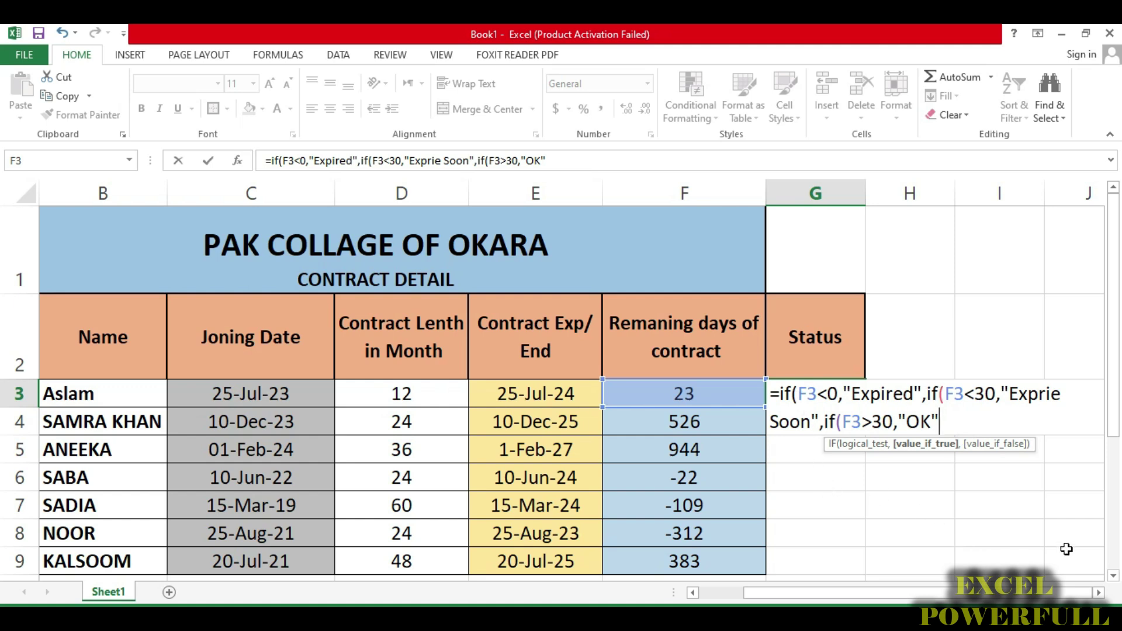
text()))
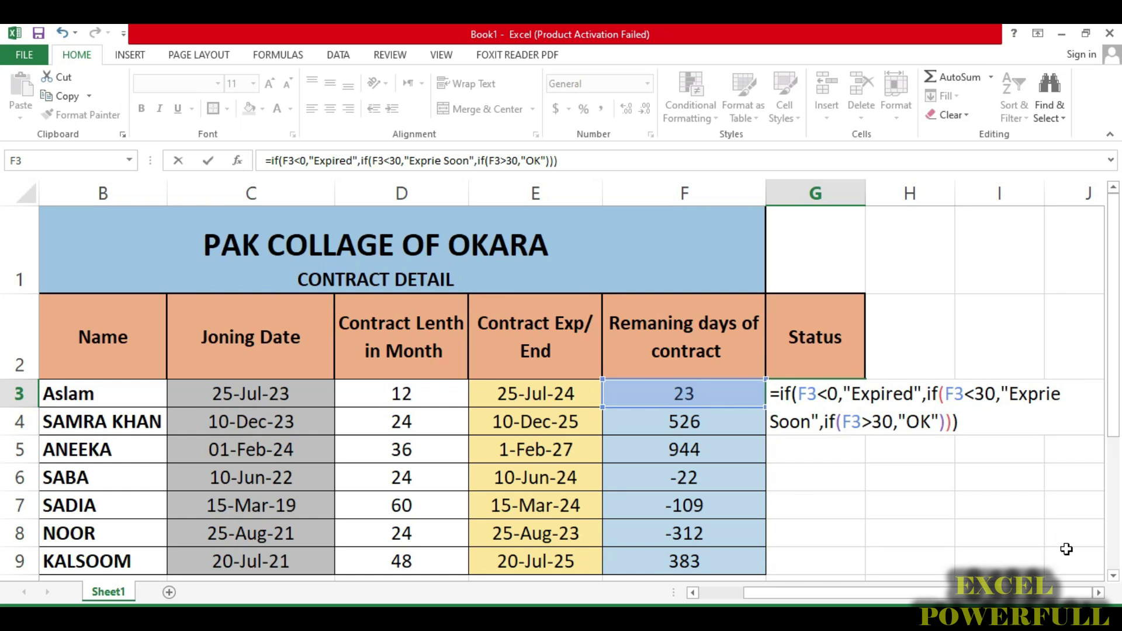
key(Return)
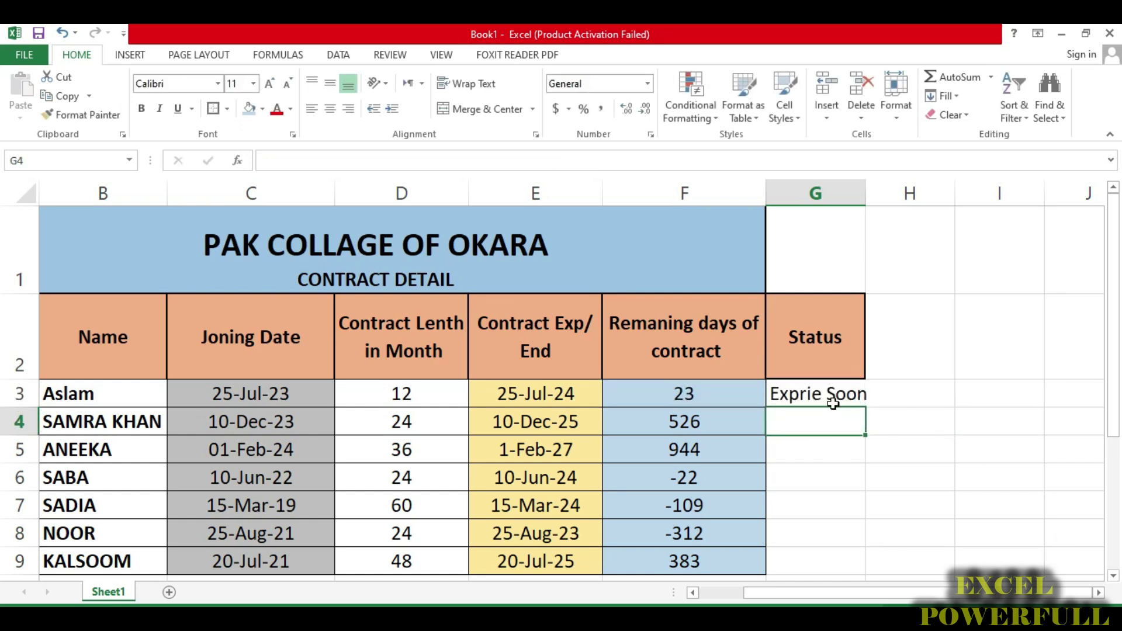
Step: Widen column G slightly to fit the status text in G3 and look at the remaining days in F3
click(833, 403)
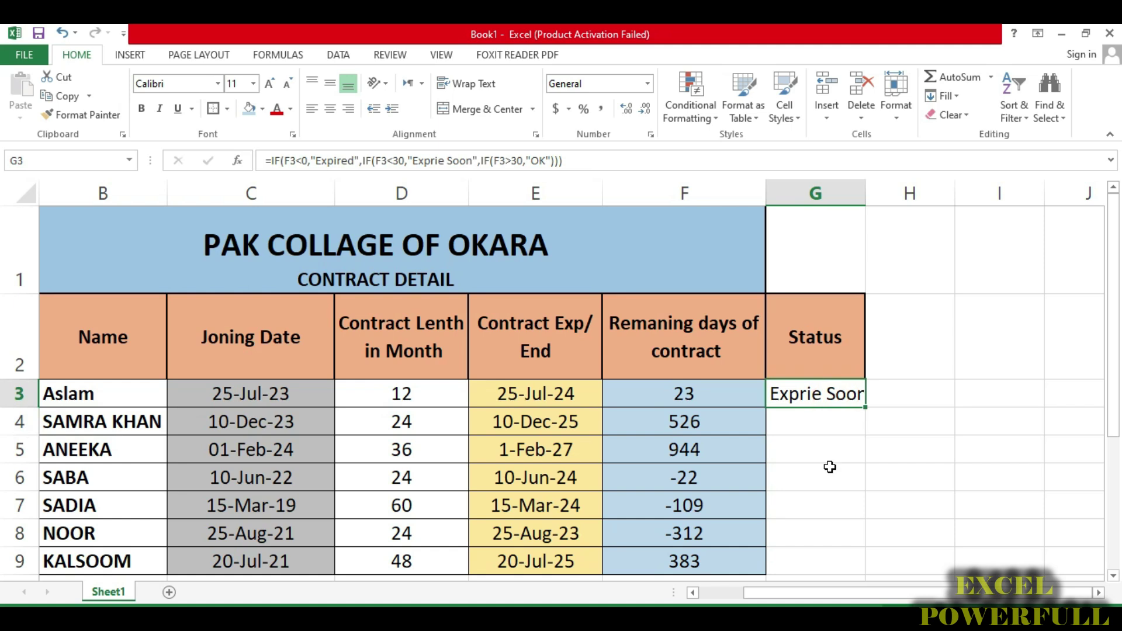
drag(866, 194, 871, 194)
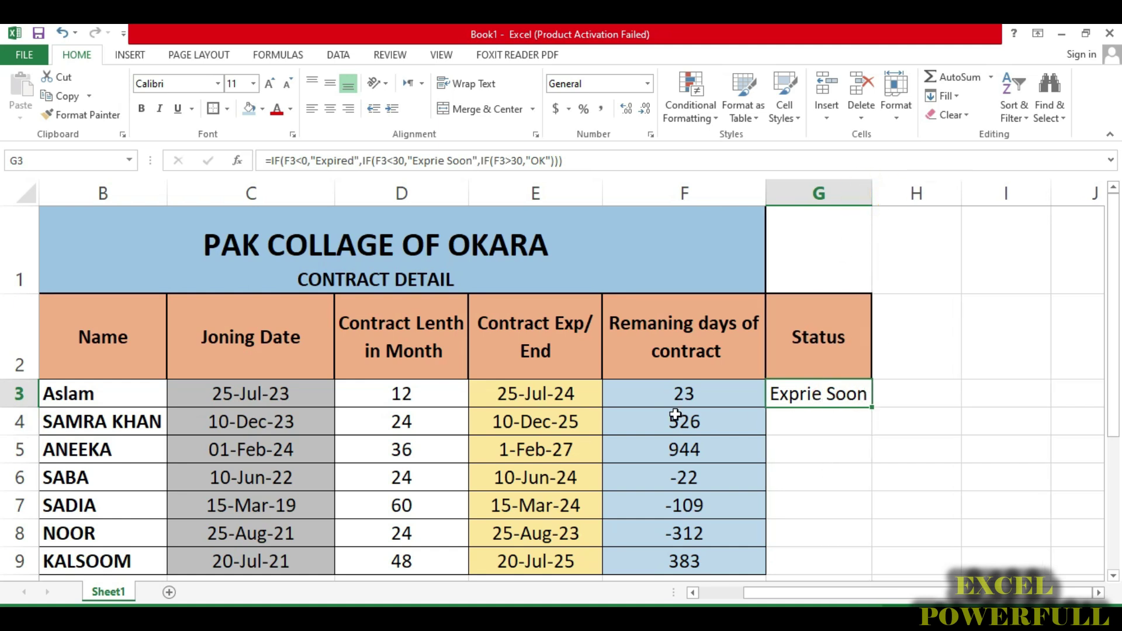
click(678, 393)
drag(1114, 373, 1112, 413)
drag(1112, 368, 1112, 333)
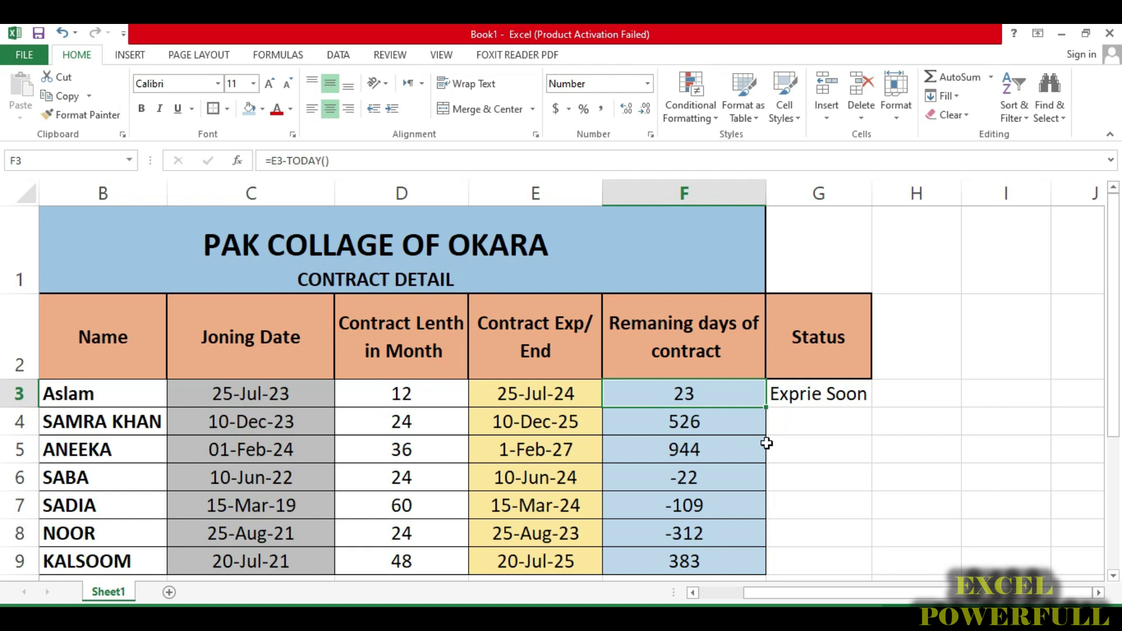
Step: Fill the status formula from G3 down through G9 and compare row 4's status with its remaining days
click(822, 399)
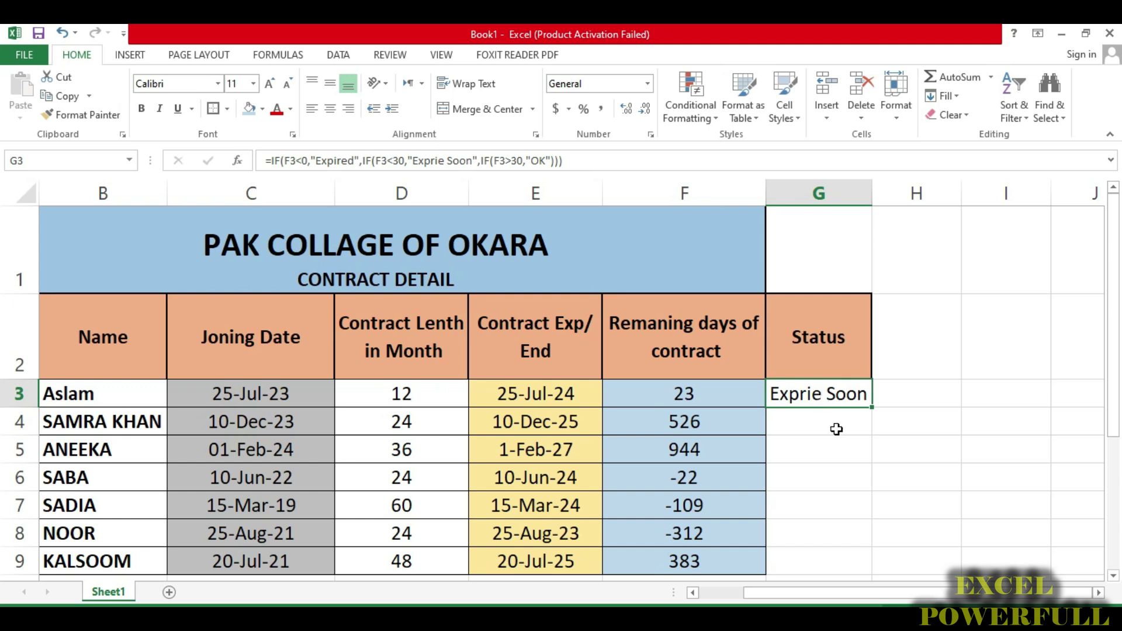
drag(872, 408, 869, 571)
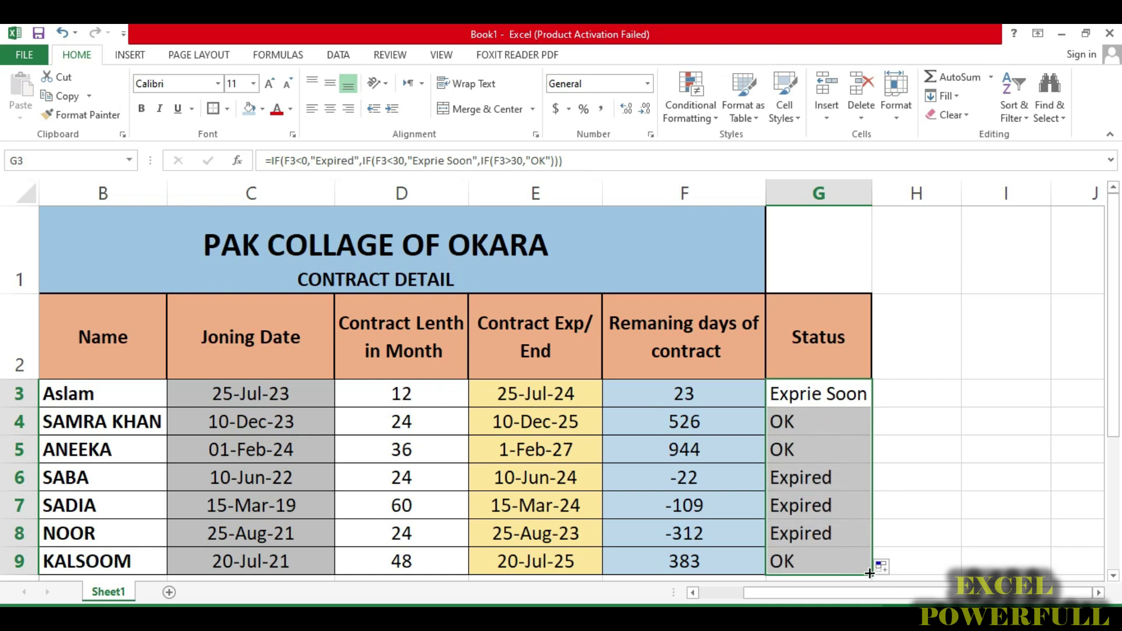
click(780, 425)
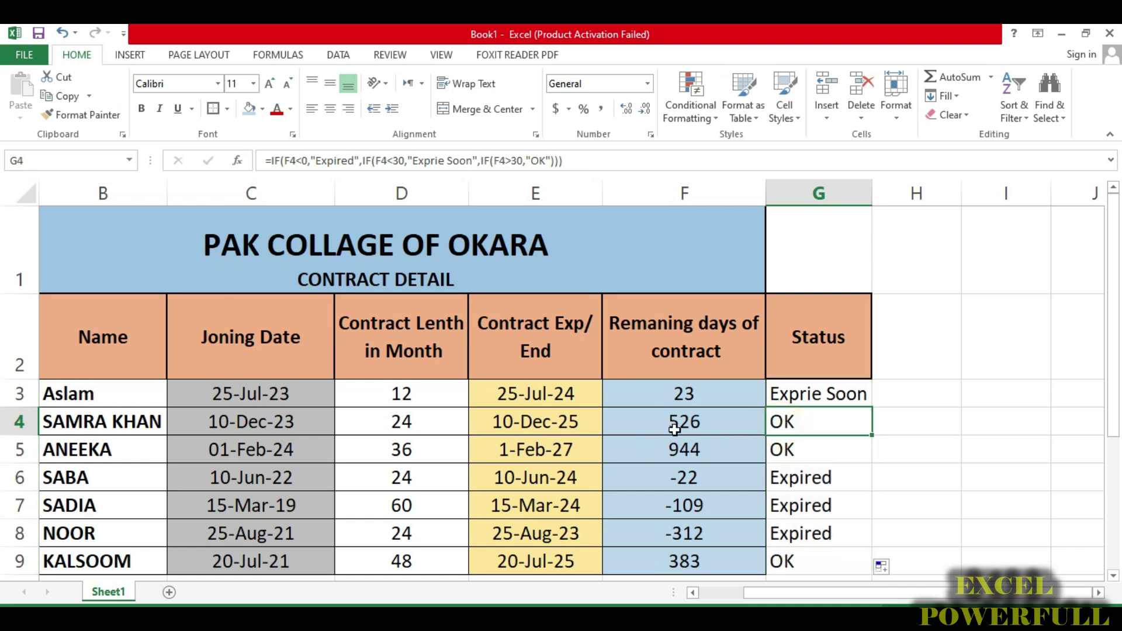
click(687, 431)
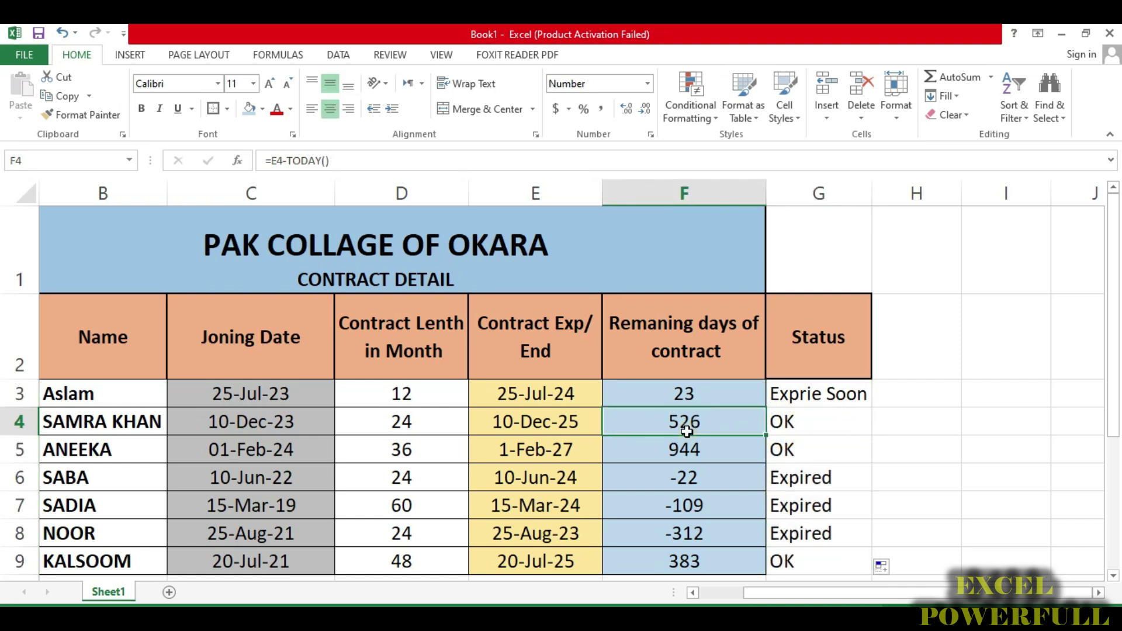
click(817, 428)
Step: Review the filled status formulas in cells G5 through G9
click(808, 454)
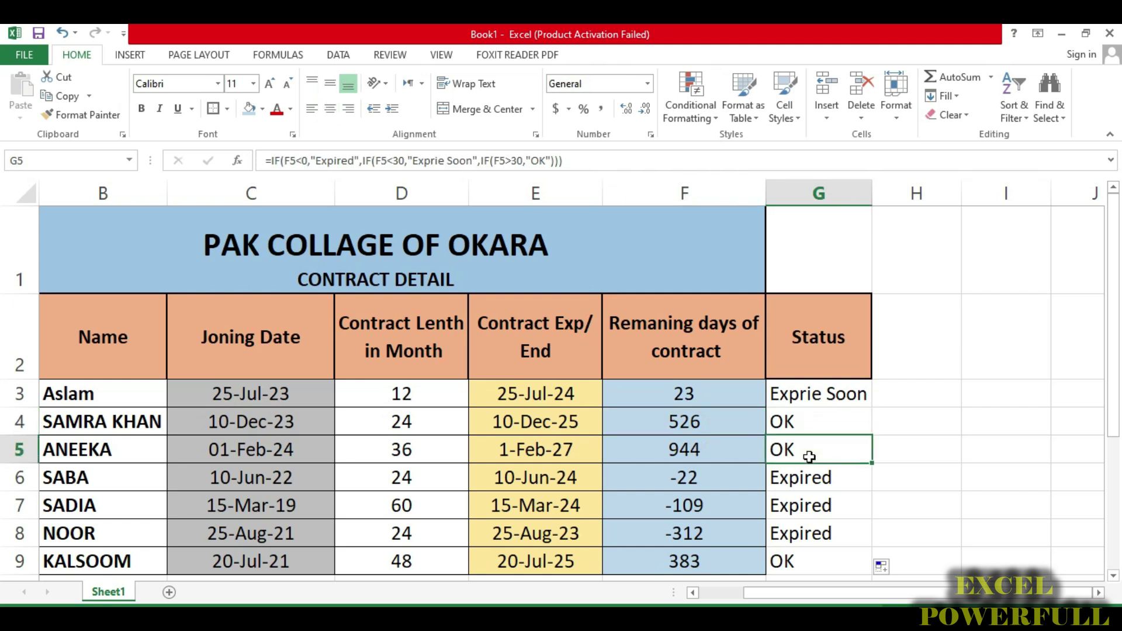
scroll(809, 456, down, 1)
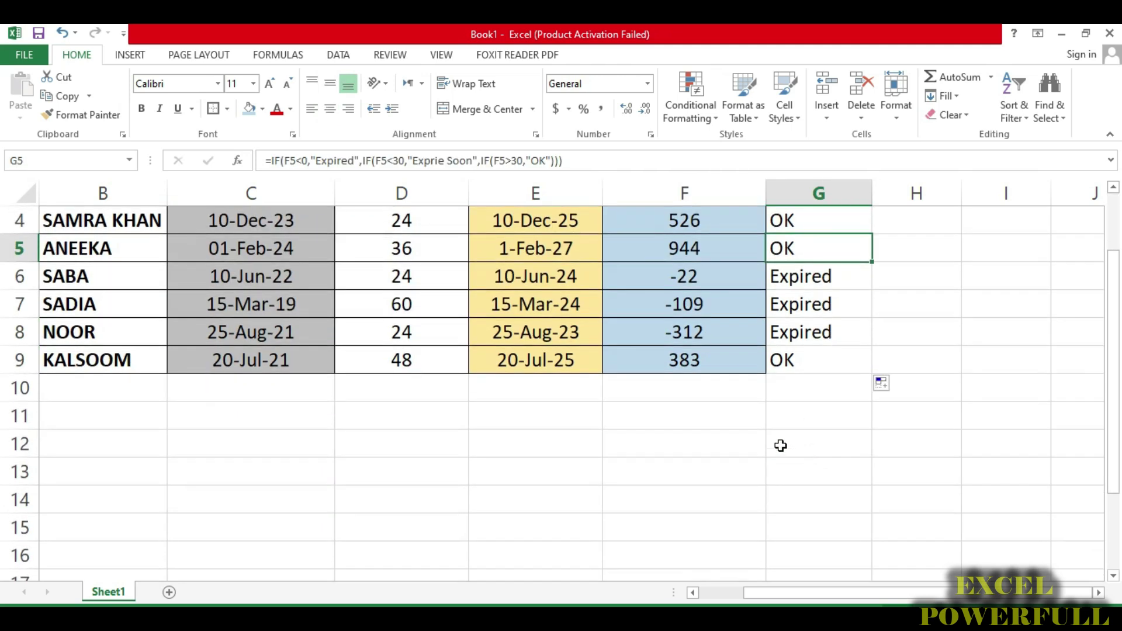
click(810, 282)
click(810, 298)
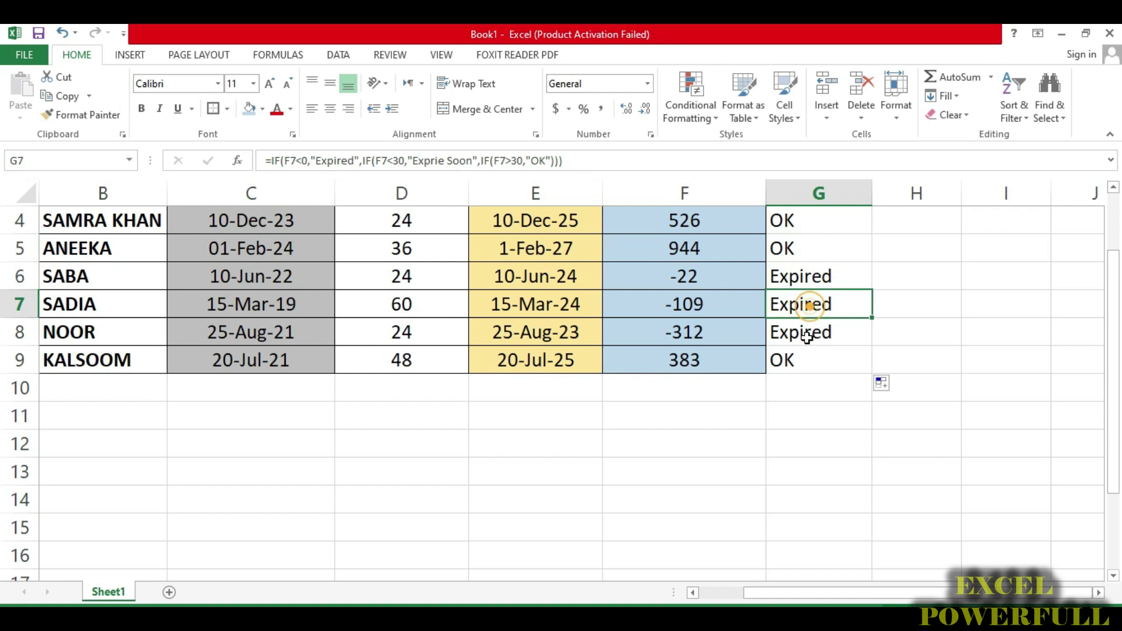
click(807, 332)
click(800, 362)
scroll(812, 386, up, 1)
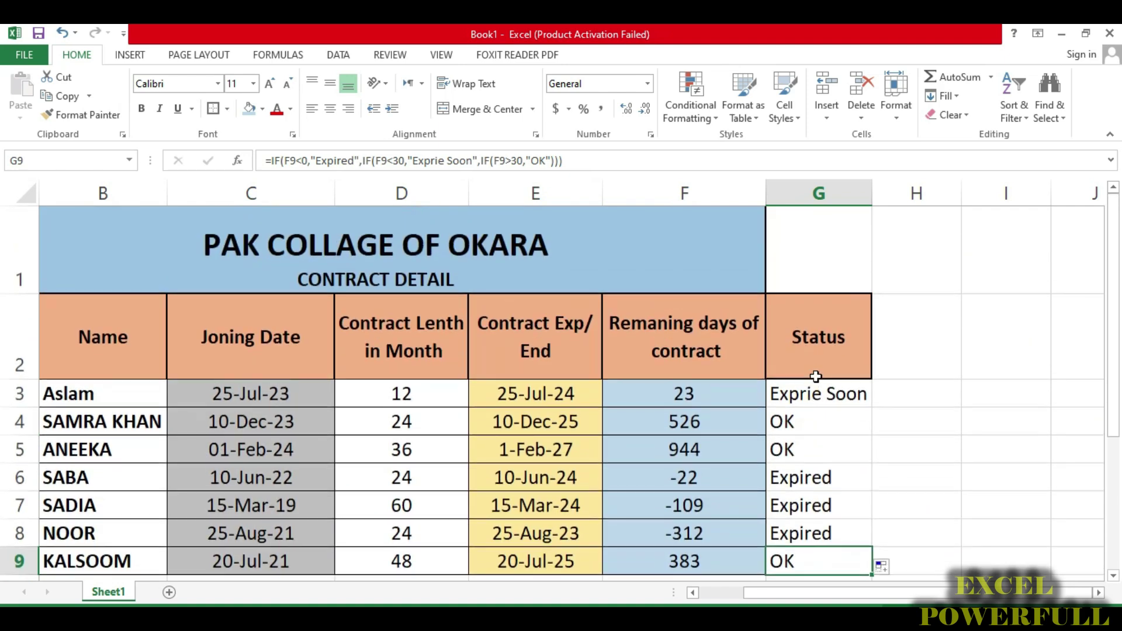
Step: Center the status values in G3:G9 both vertically and horizontally
drag(819, 393, 819, 556)
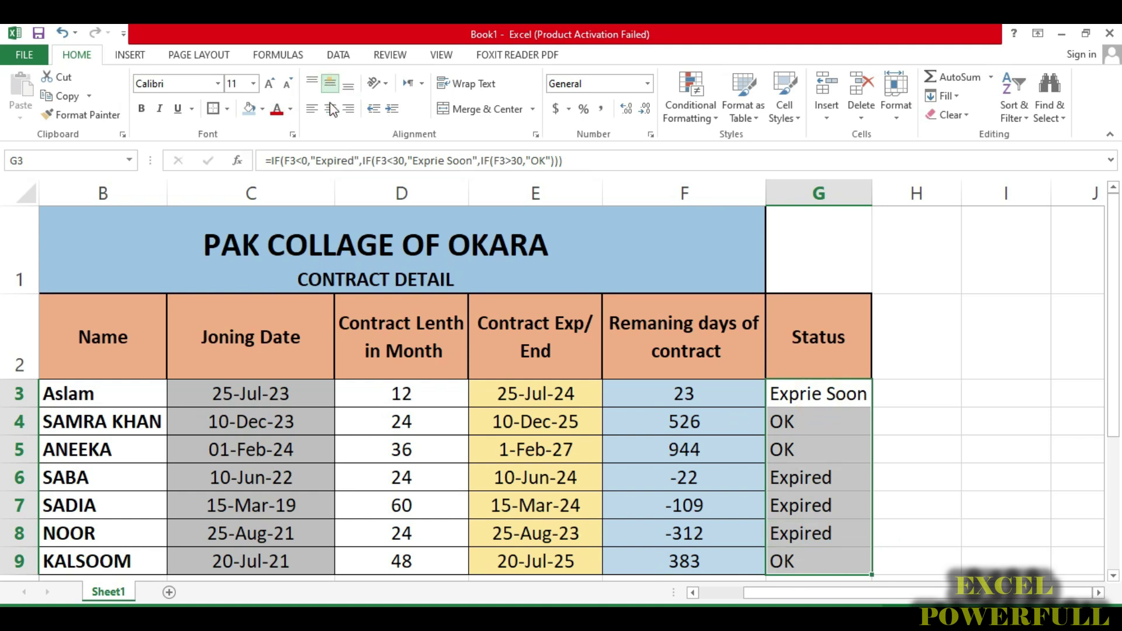
click(330, 83)
click(330, 109)
scroll(874, 454, down, 1)
scroll(874, 453, up, 1)
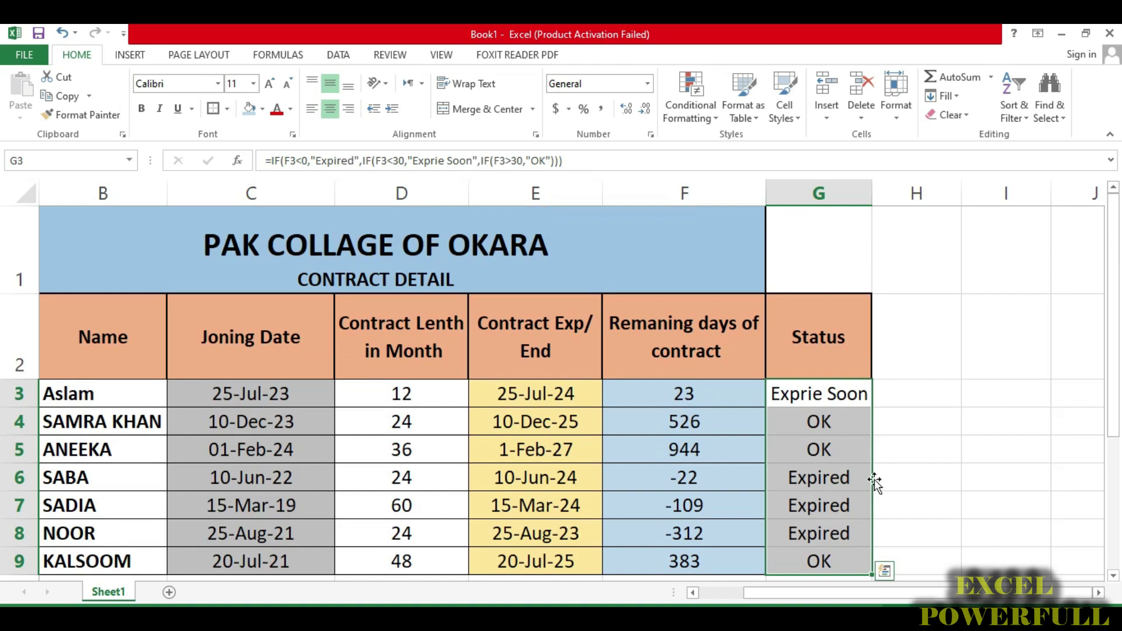
Step: Add a thick outside border around the status cells G3:G9
click(853, 468)
drag(806, 393, 816, 560)
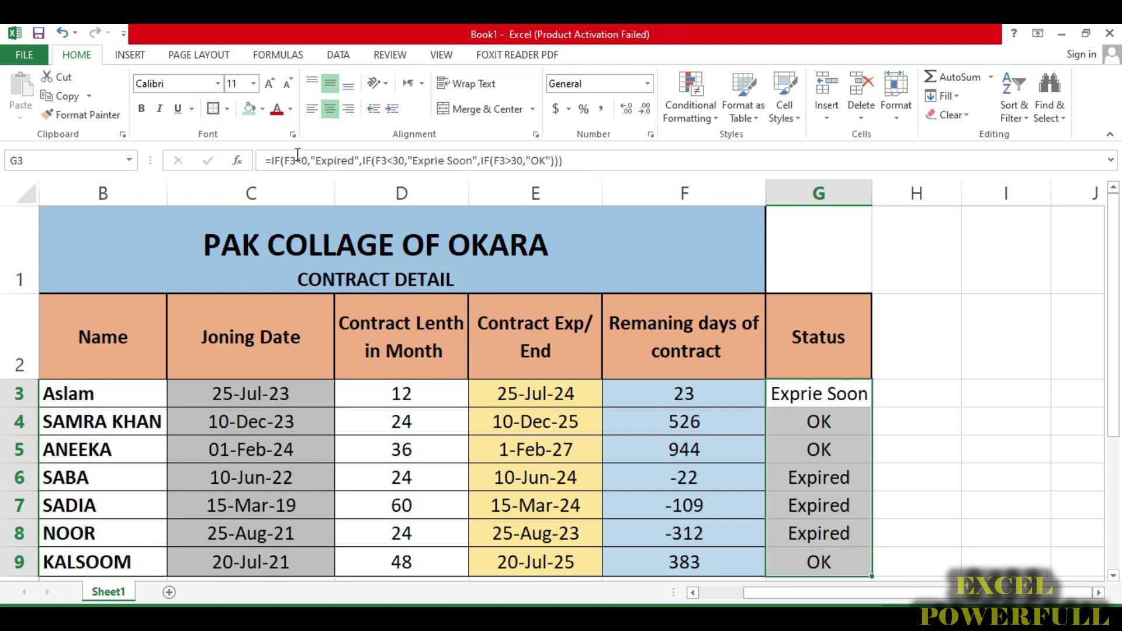
click(1098, 592)
click(704, 433)
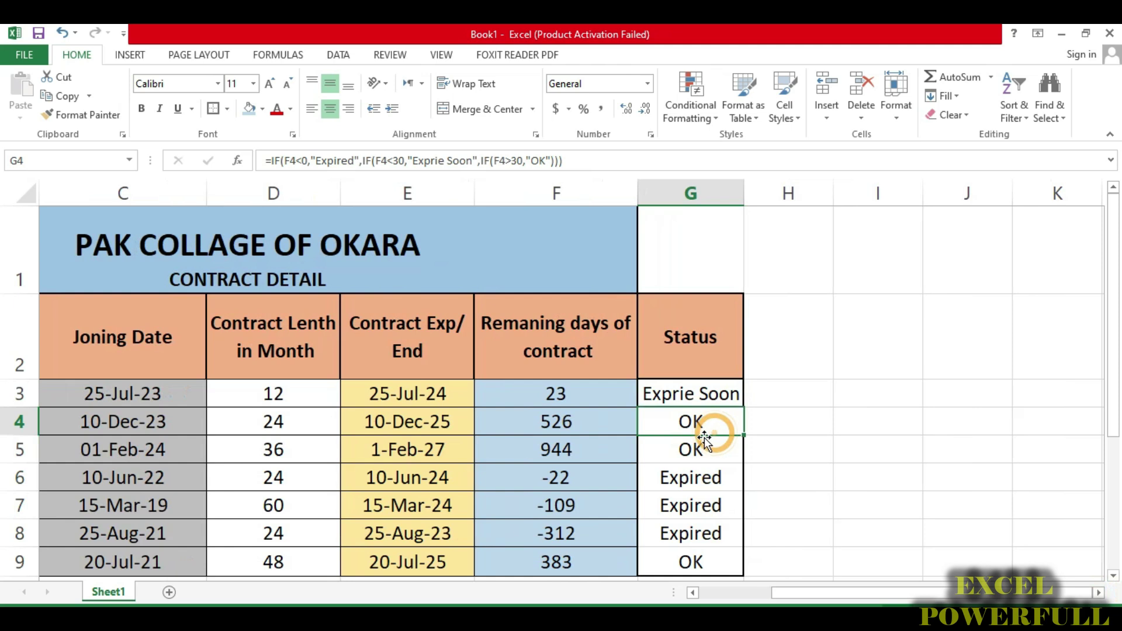
click(691, 450)
click(691, 422)
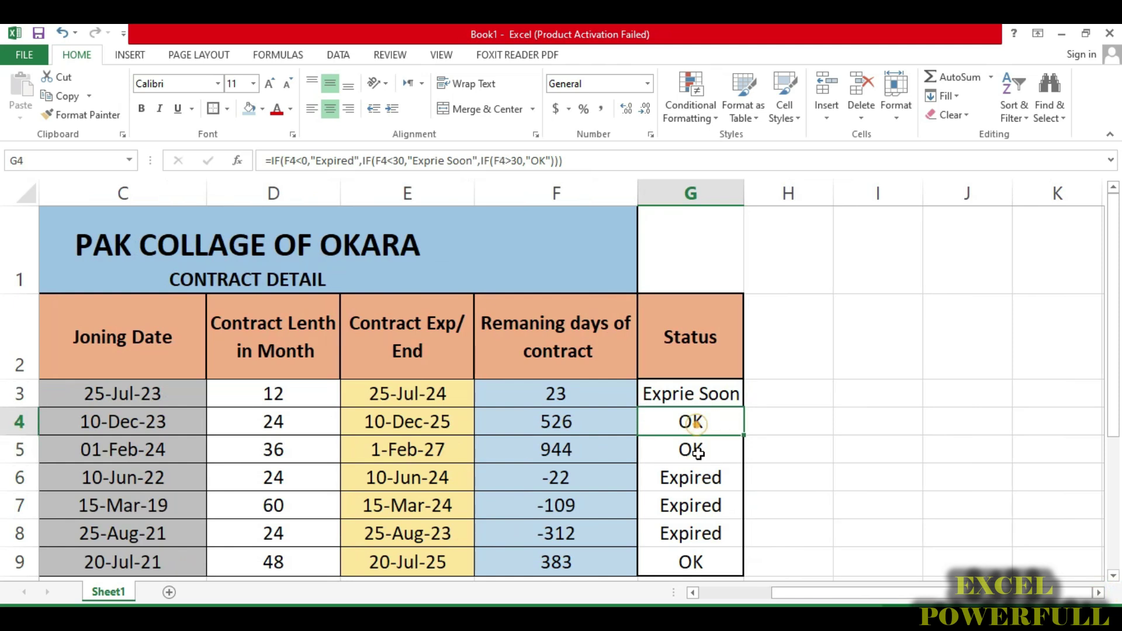
scroll(696, 396, down, 1)
scroll(696, 396, up, 1)
click(697, 397)
drag(699, 403, 693, 560)
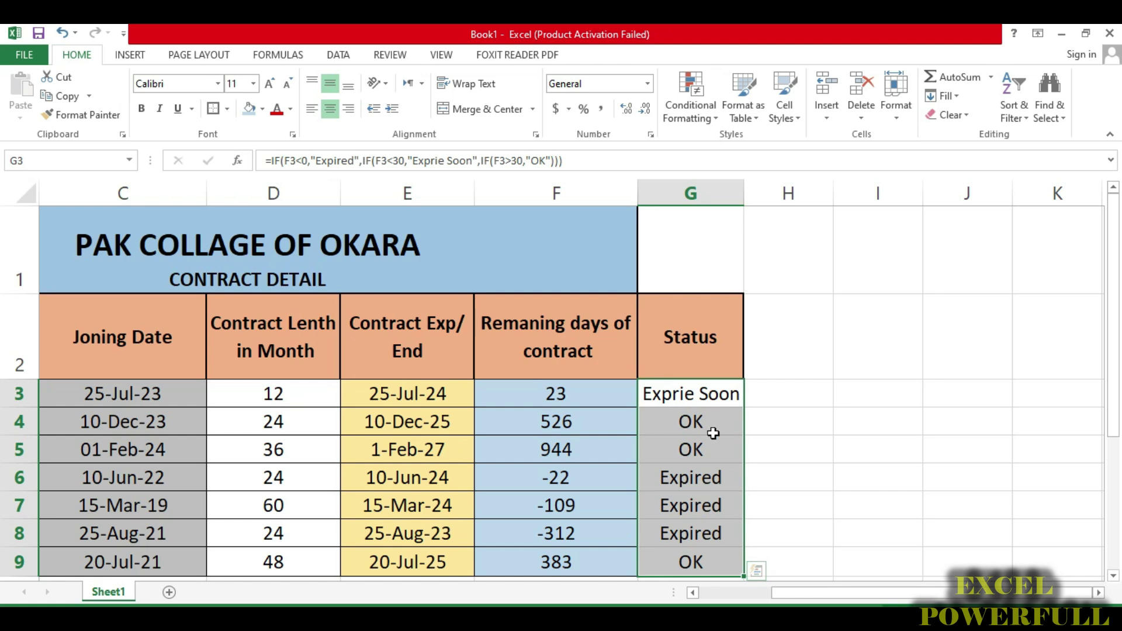
click(732, 436)
Step: Add an Equal To conditional formatting rule to G3:G9 for "EXPIRED" using Light Red Fill with Dark Red Text
drag(687, 391, 687, 563)
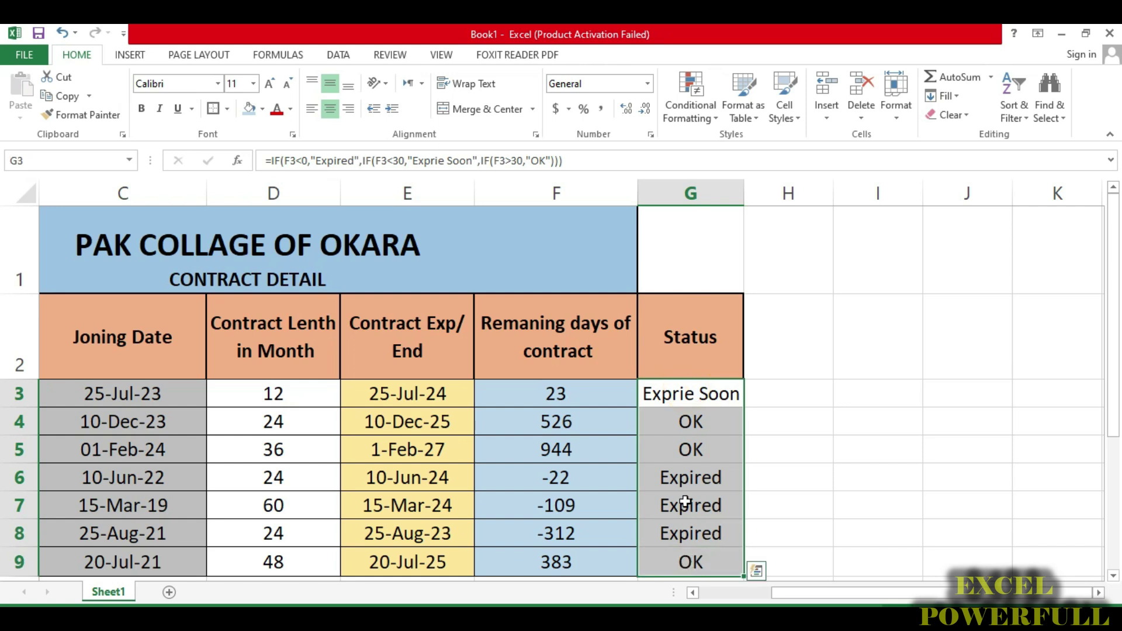
click(703, 118)
mouse_move(703, 151)
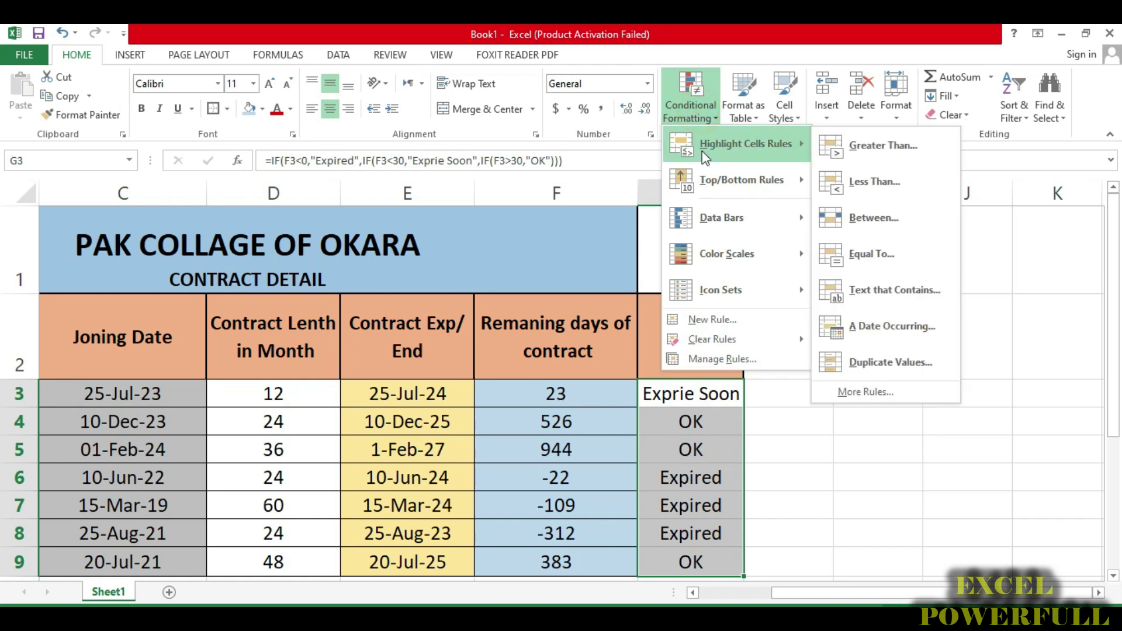
click(895, 252)
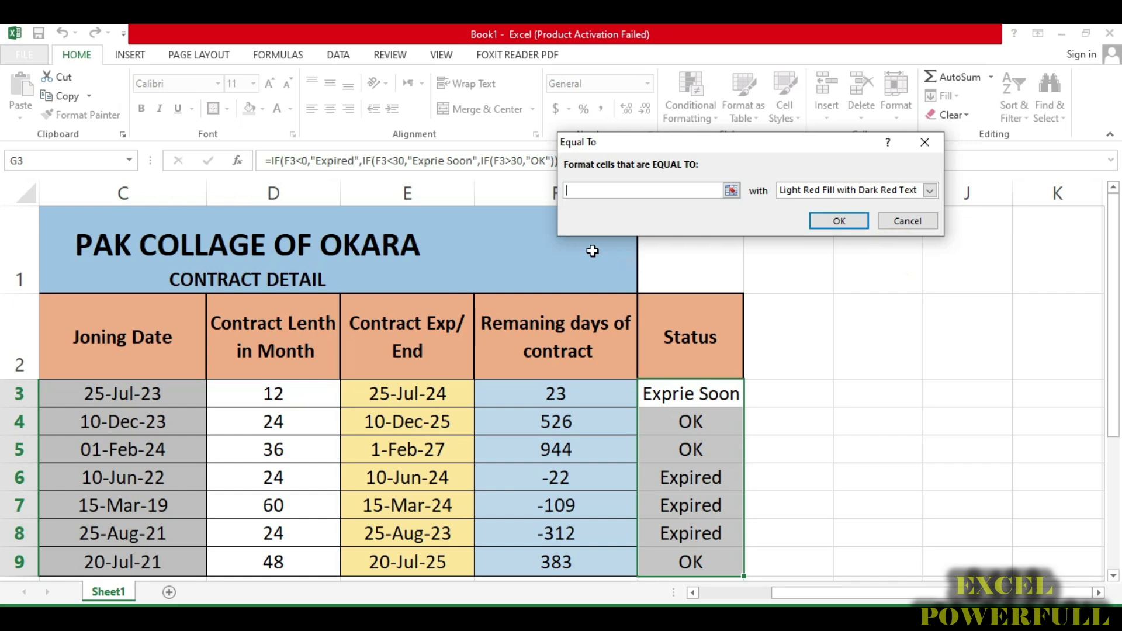
click(603, 190)
text(EXPIRED)
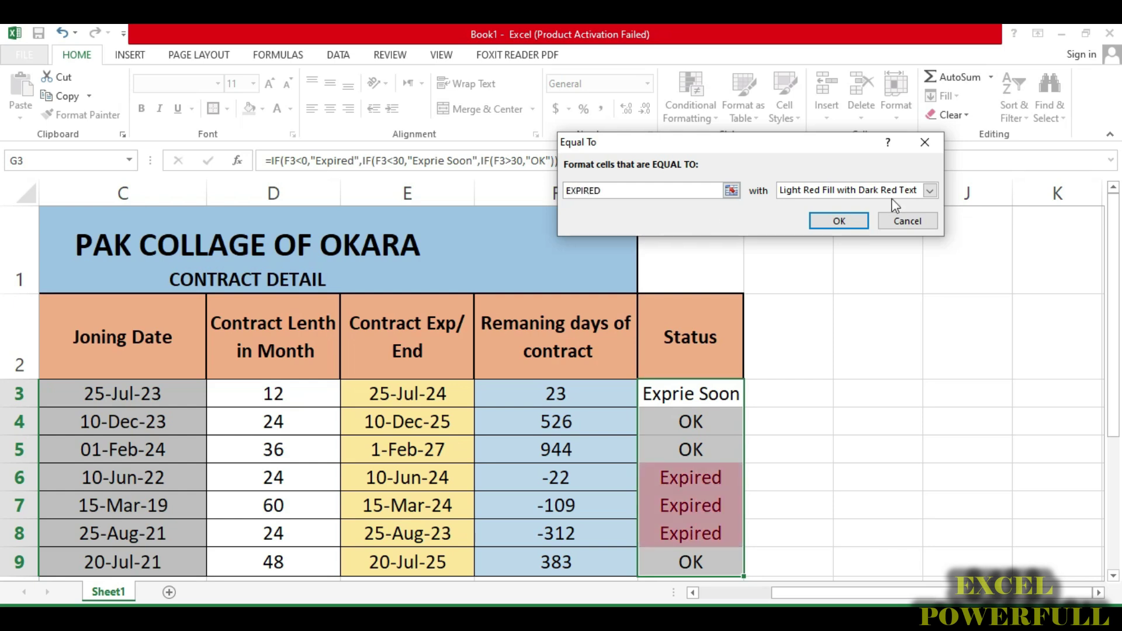
click(929, 190)
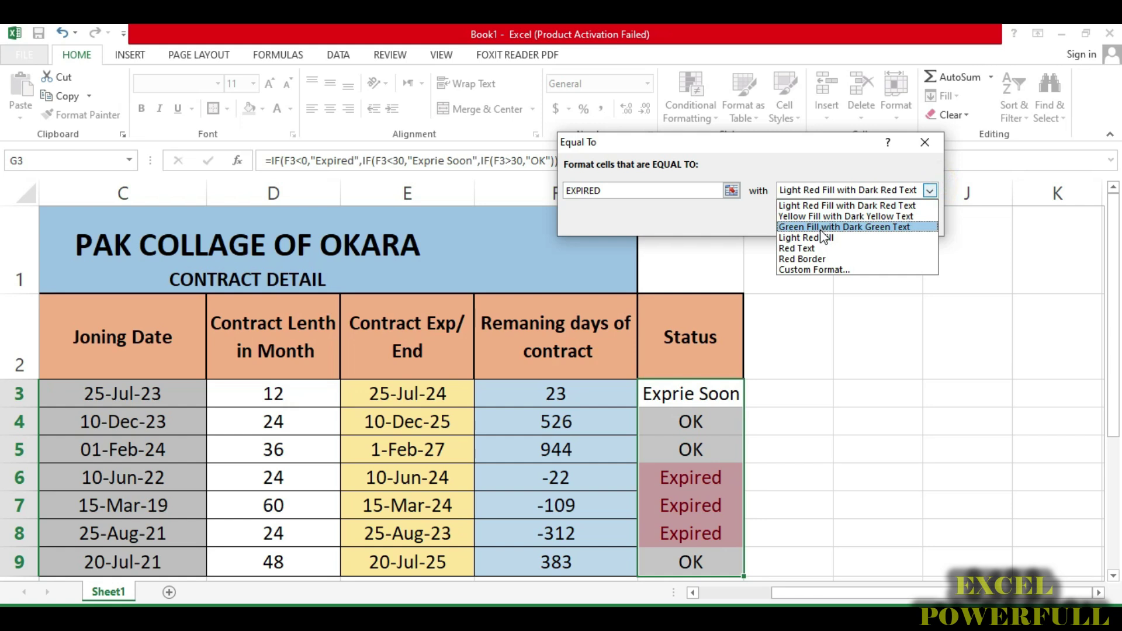
click(818, 206)
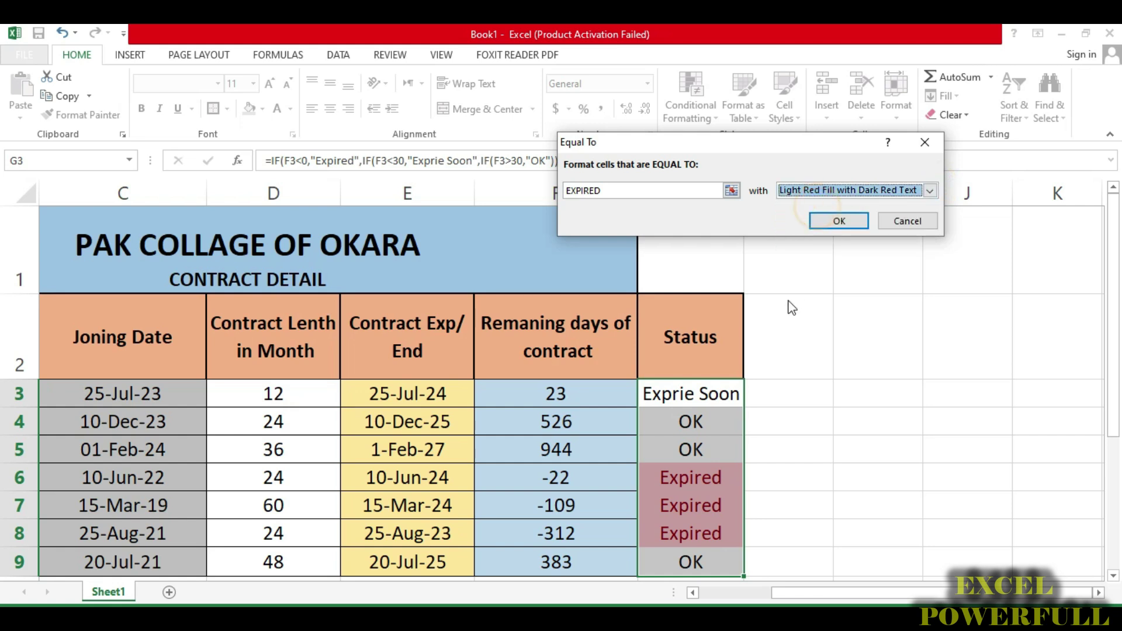
click(839, 221)
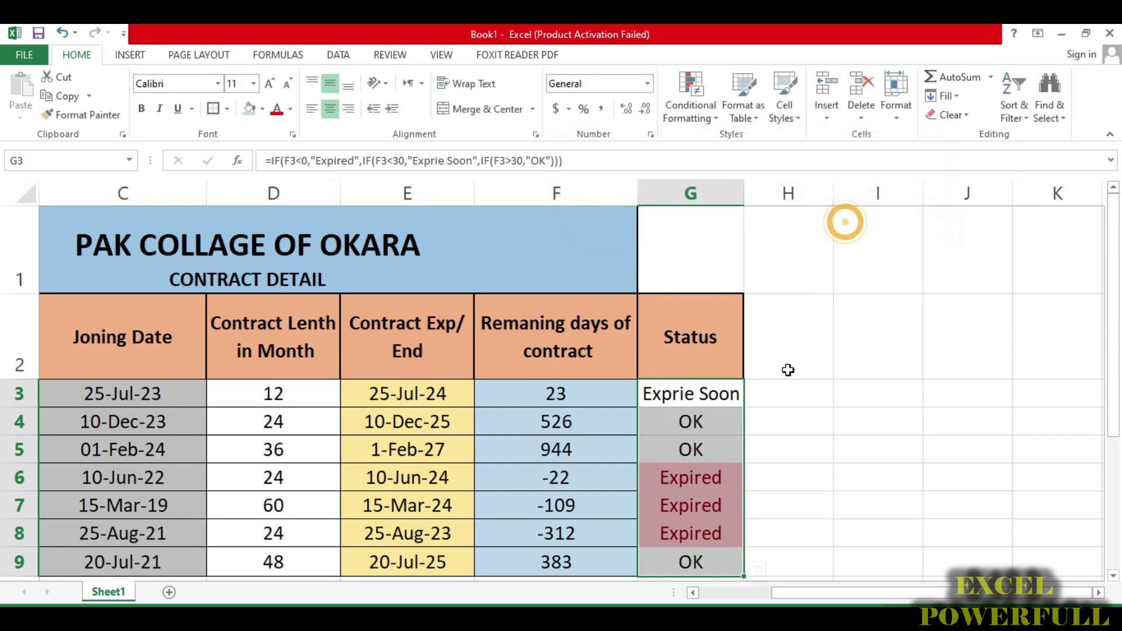
click(702, 494)
click(701, 489)
scroll(699, 492, down, 1)
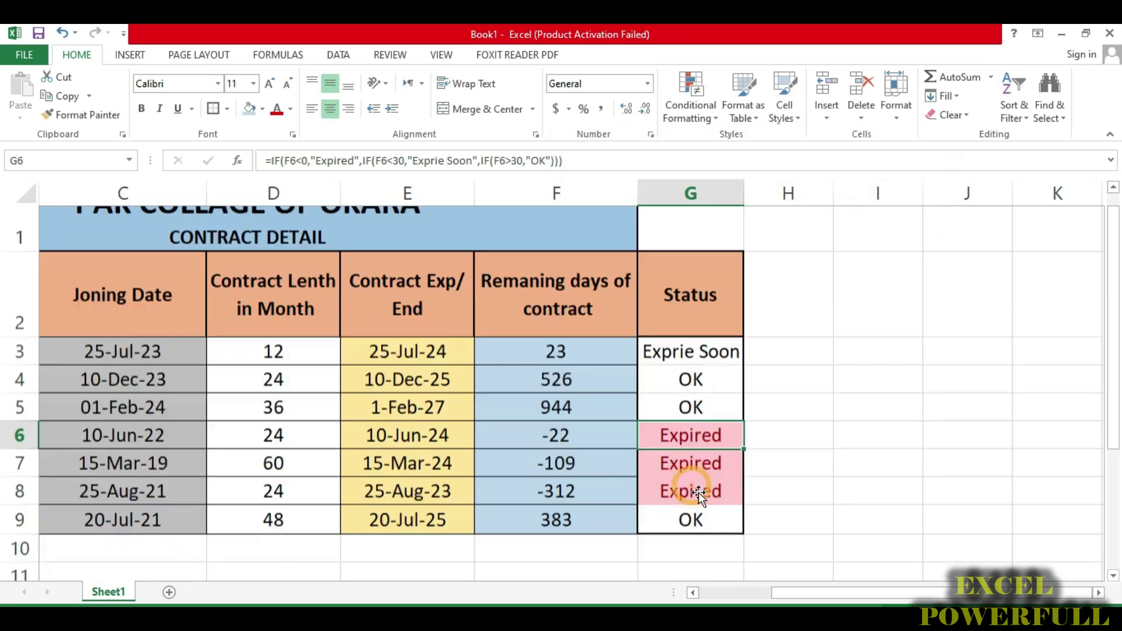
scroll(698, 494, up, 1)
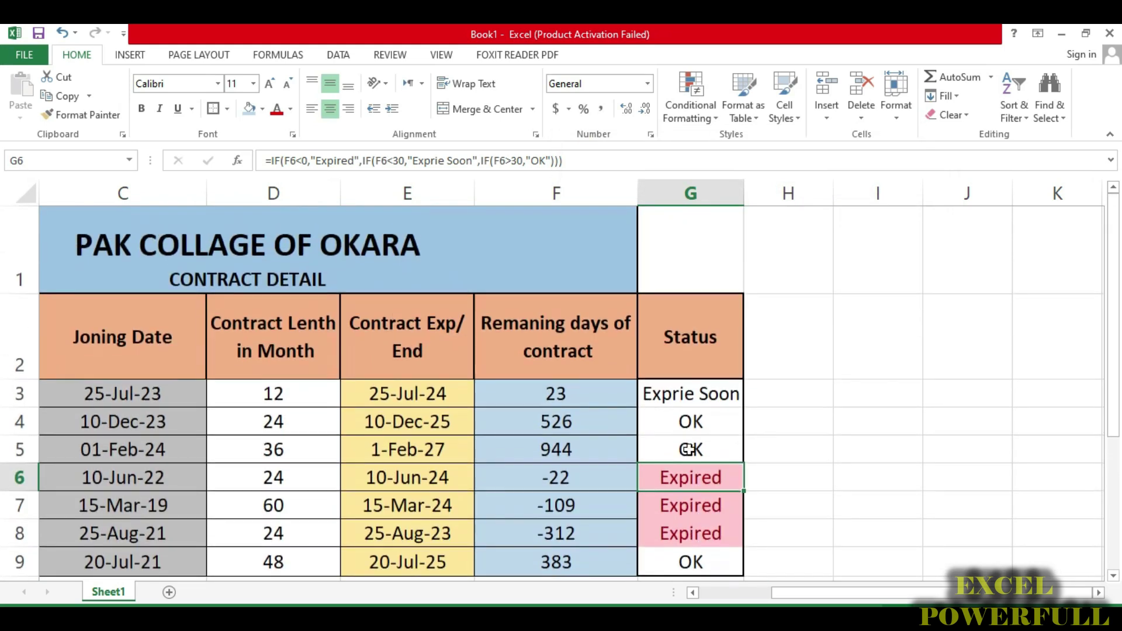
Step: Try to highlight the cells in G3:G9 equal to "Expire Soon" using Green Fill with Dark Green Text
drag(698, 394, 699, 562)
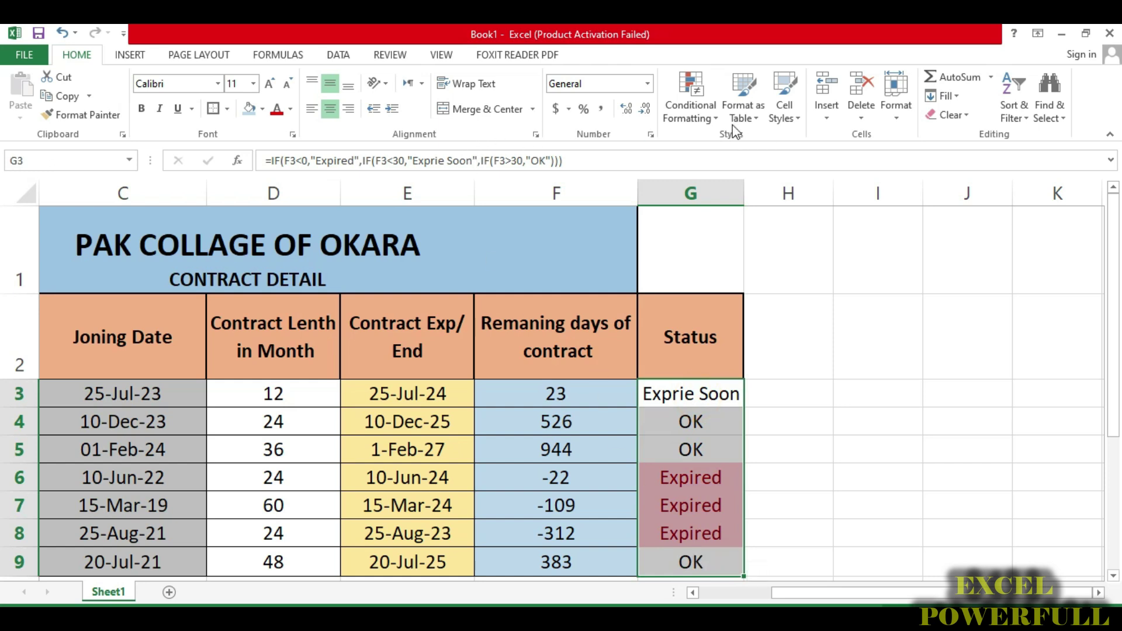
click(695, 108)
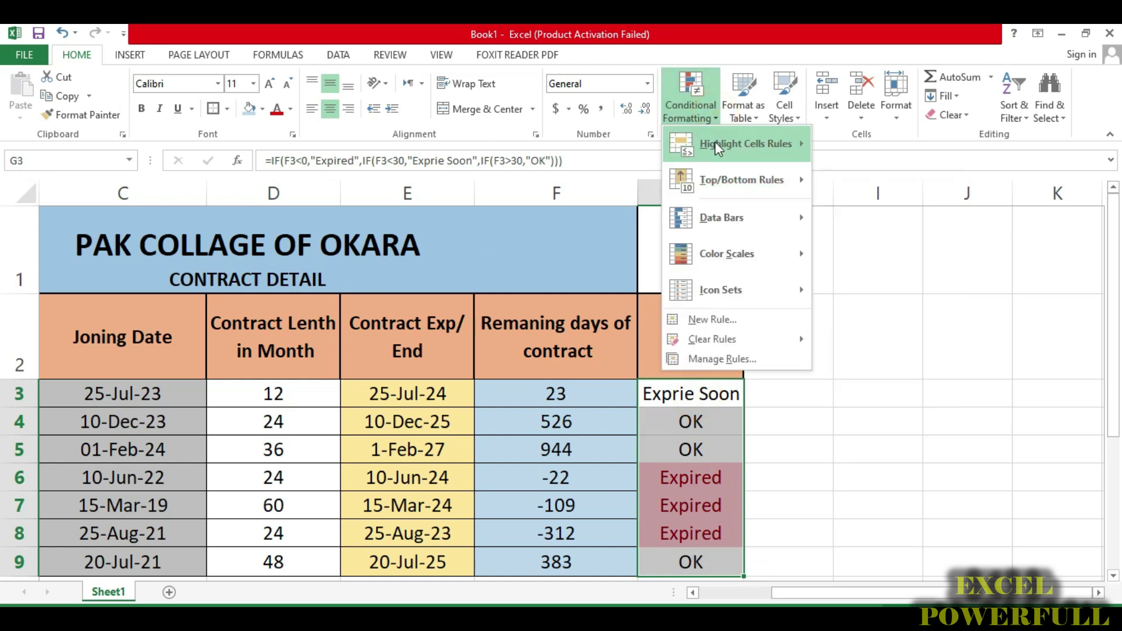
mouse_move(714, 143)
click(865, 257)
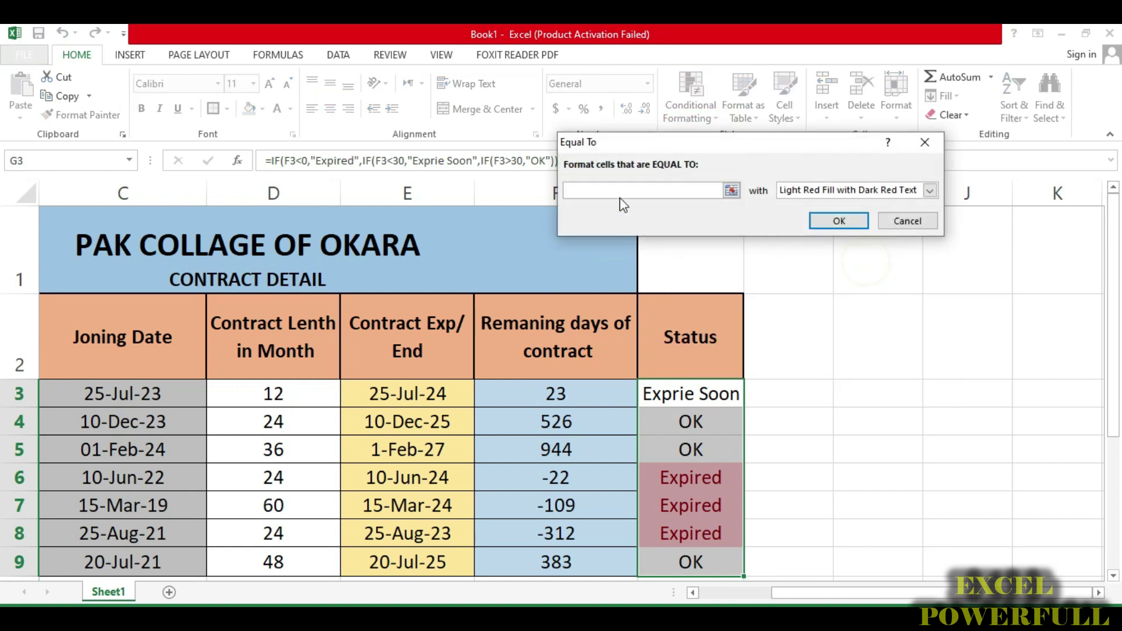
text(e)
key(BackSpace)
text(Expire Soon)
click(874, 190)
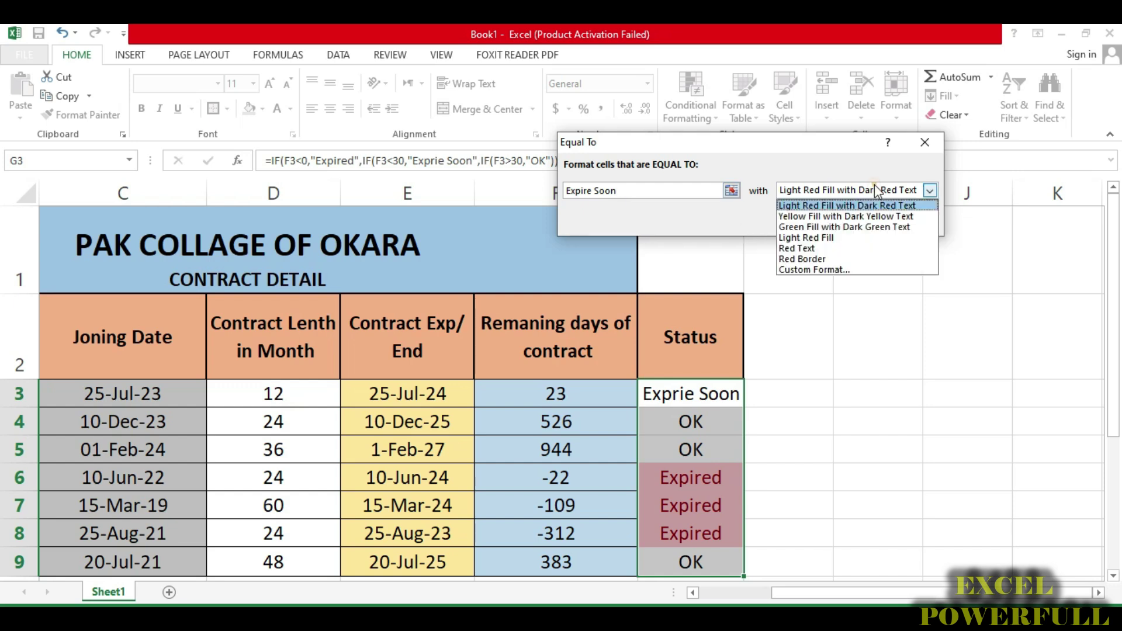
click(826, 247)
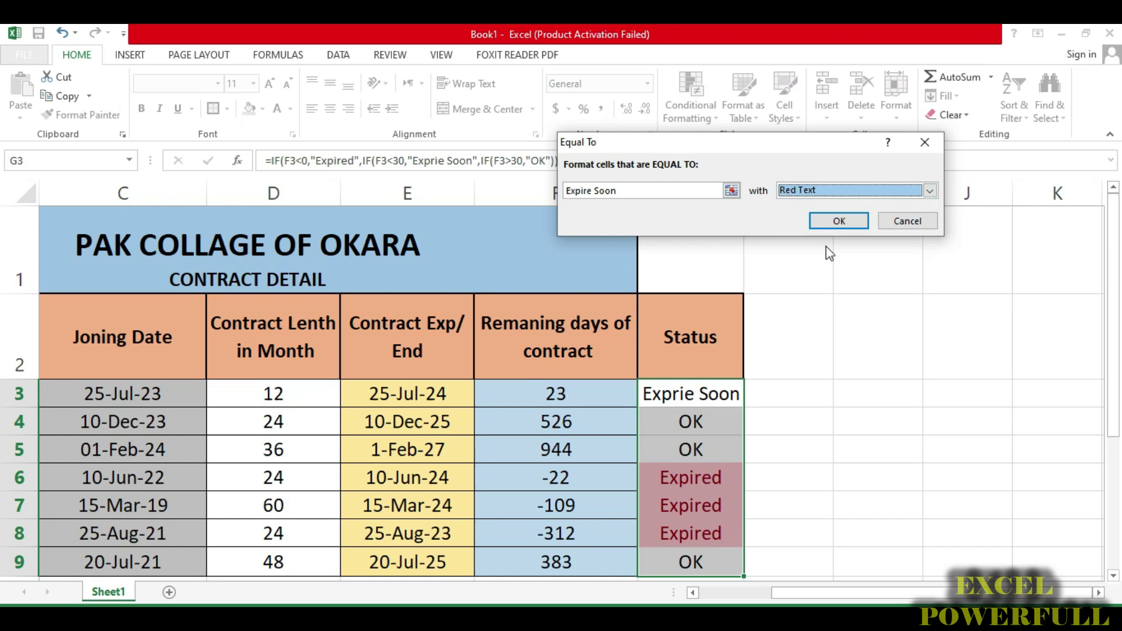
click(822, 191)
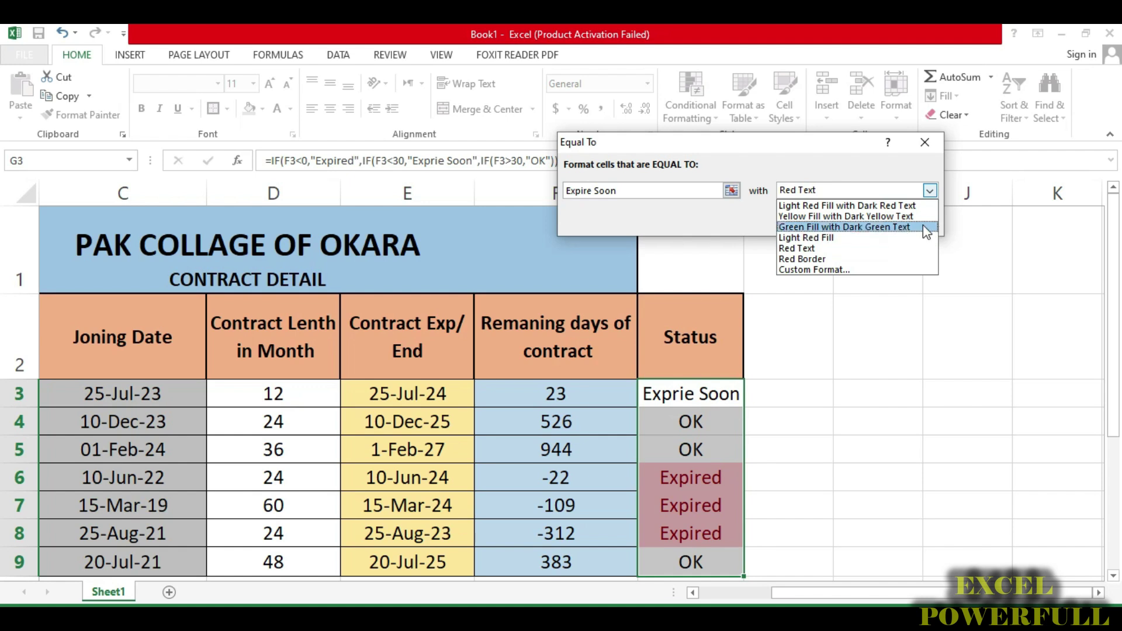
click(876, 227)
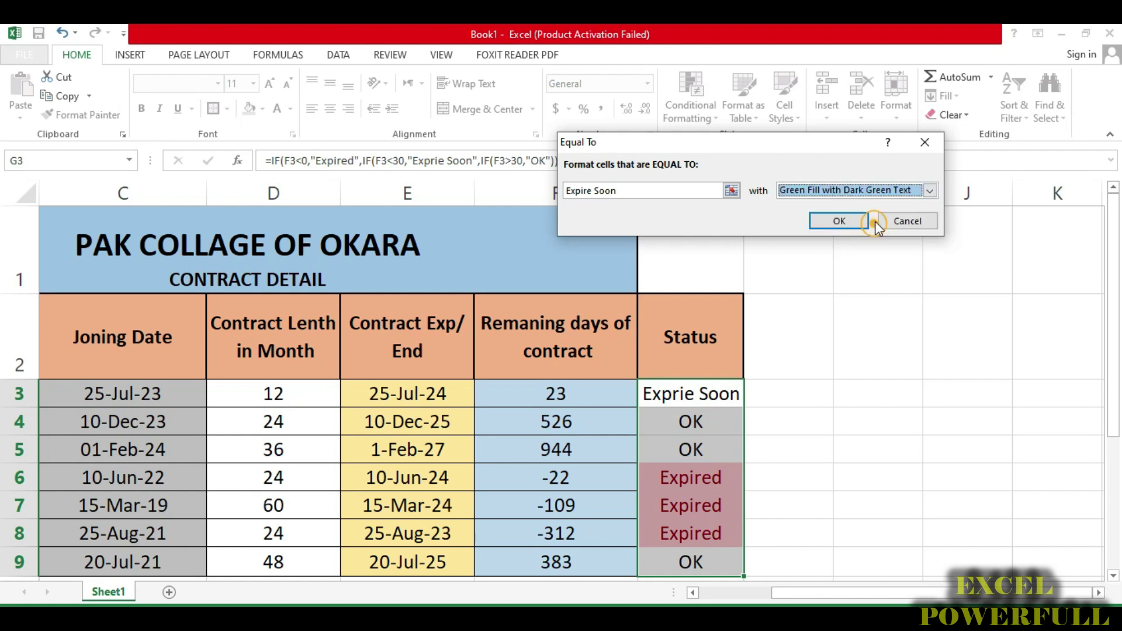
click(839, 220)
drag(696, 393, 695, 421)
click(698, 392)
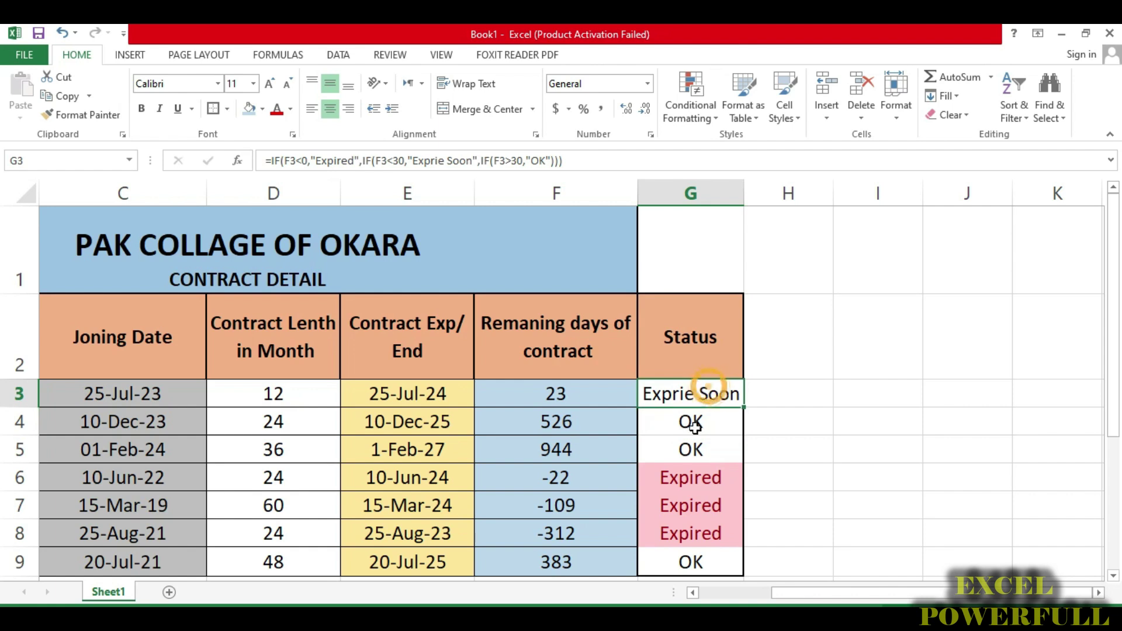
scroll(695, 419, down, 1)
scroll(698, 426, up, 1)
drag(697, 389, 695, 562)
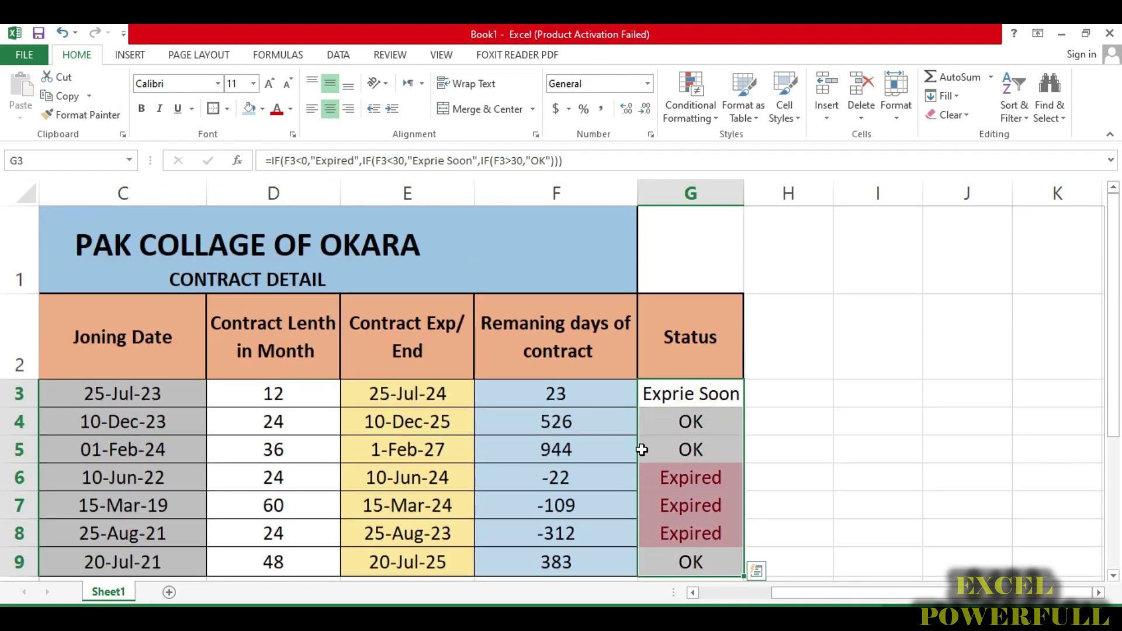
click(703, 120)
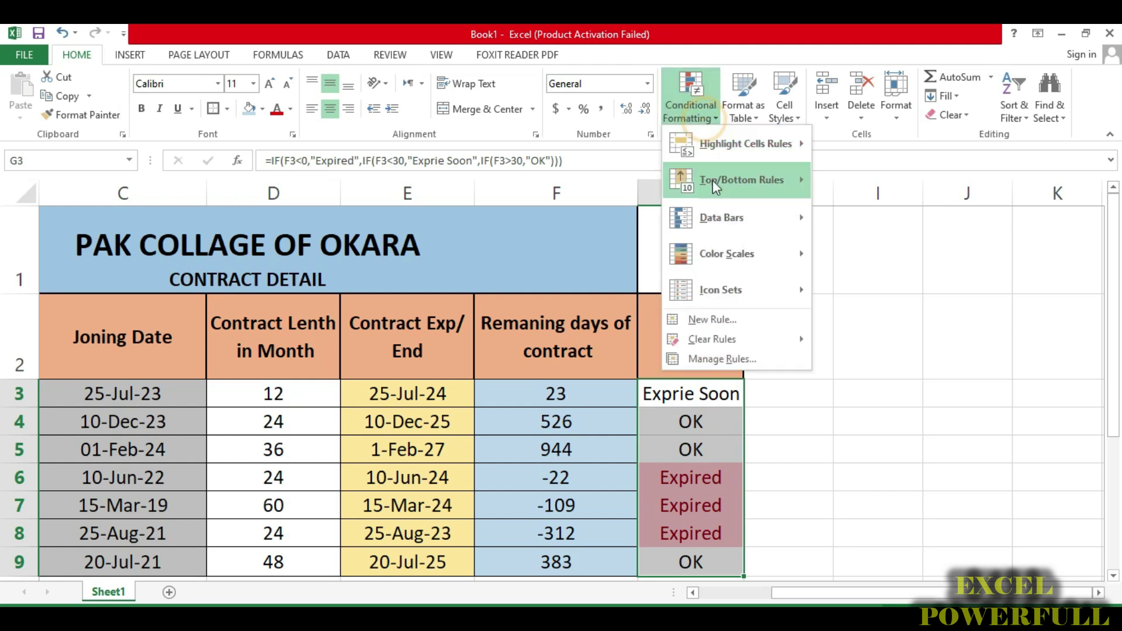
mouse_move(717, 146)
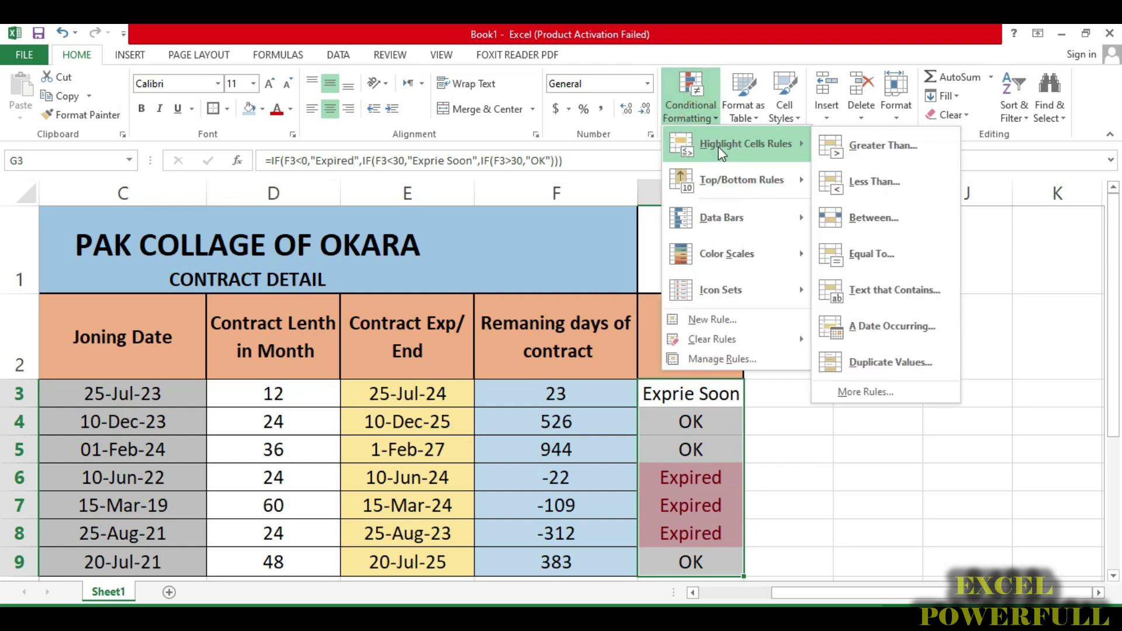
click(900, 248)
click(601, 193)
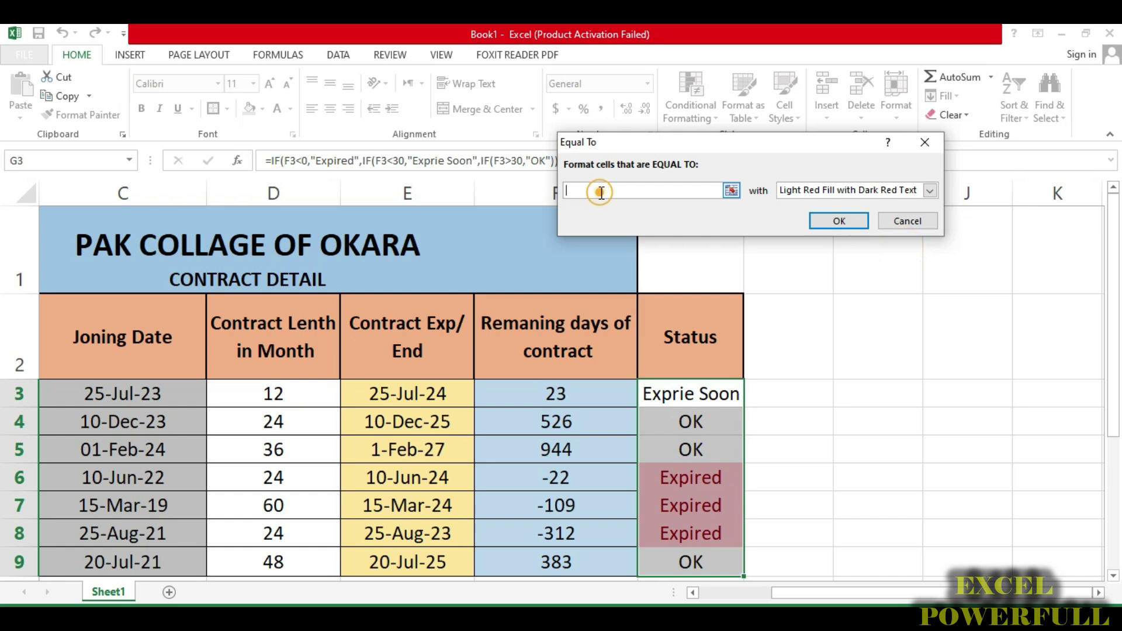
text(exprie soon)
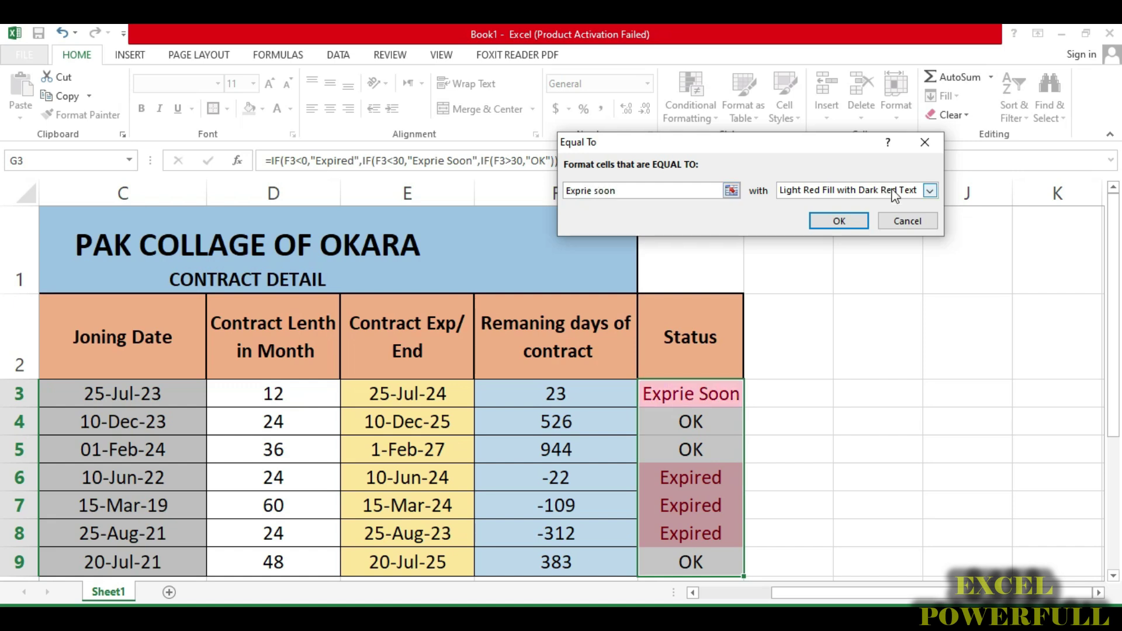
click(929, 190)
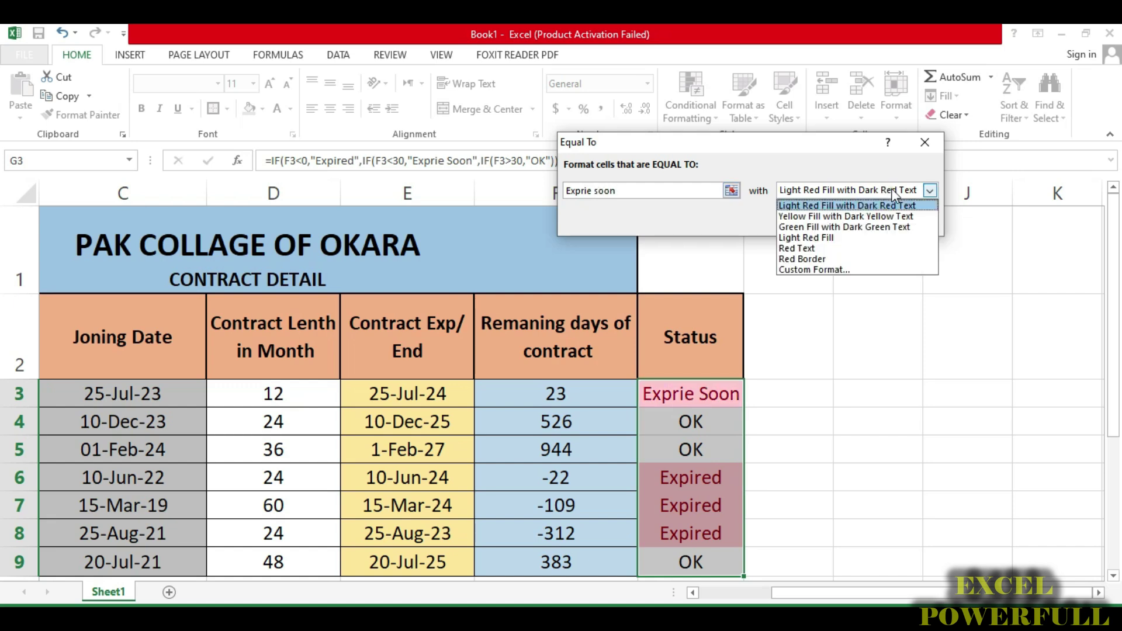
click(884, 227)
click(894, 221)
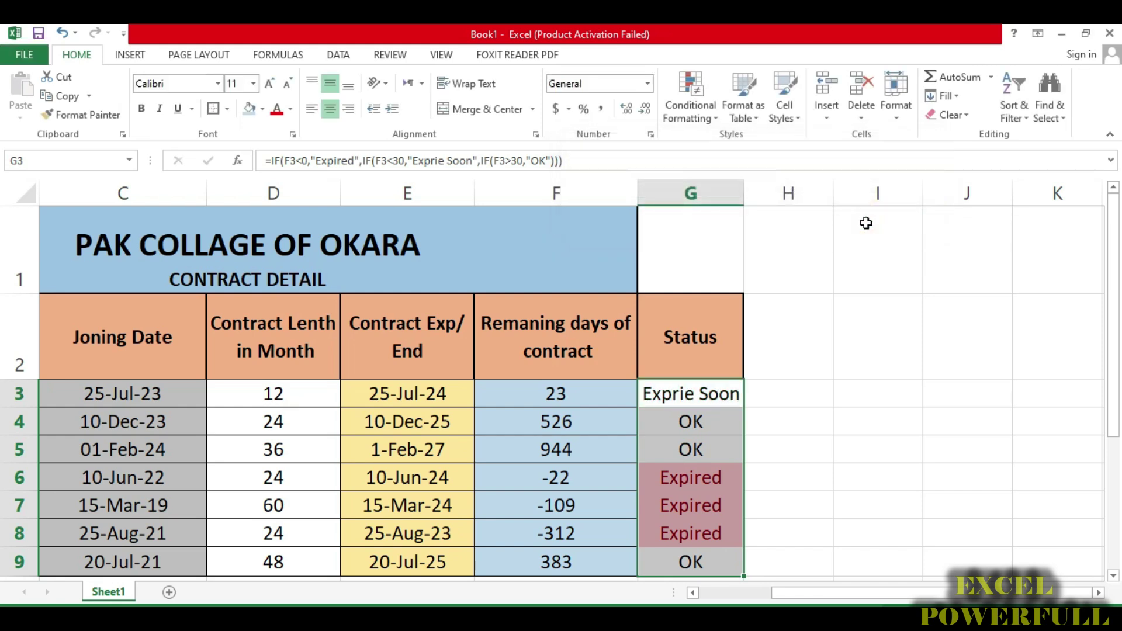
Step: Add an Equal To conditional formatting rule to G3:G9 for "exprie soon" using Green Fill with Dark Green Text
drag(700, 391, 676, 561)
click(695, 97)
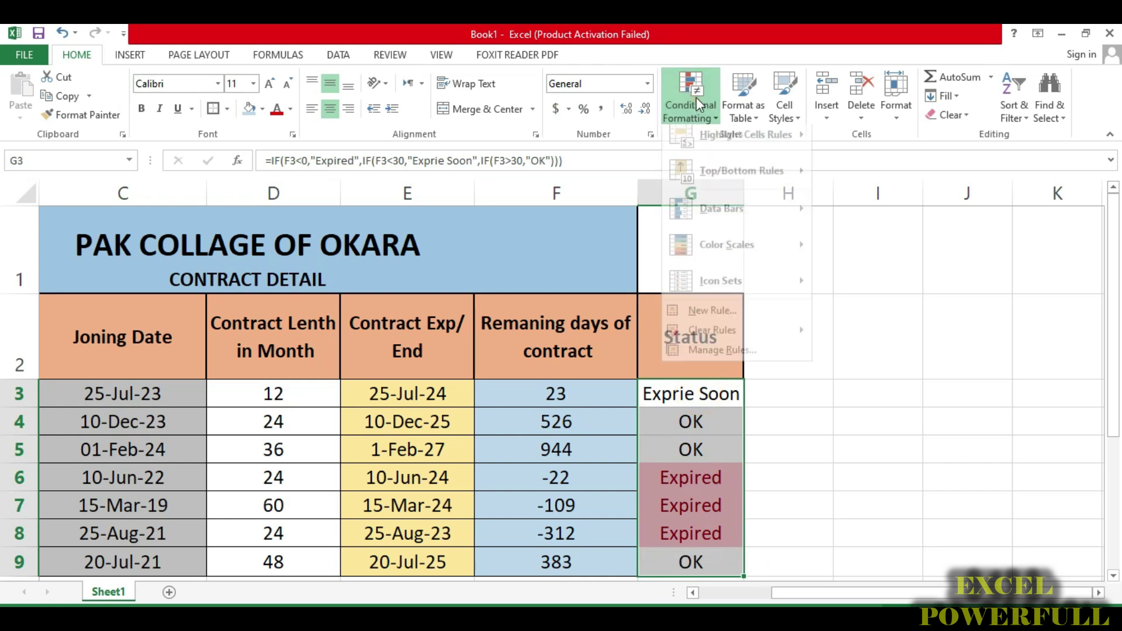
mouse_move(718, 143)
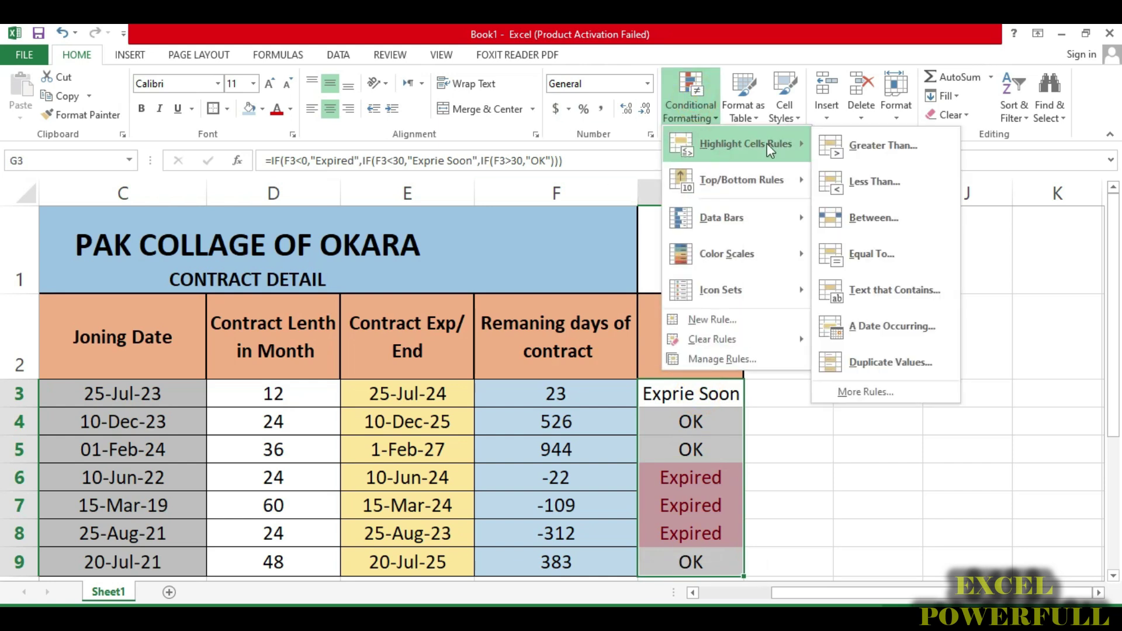
click(908, 251)
click(632, 187)
text(exprie soon)
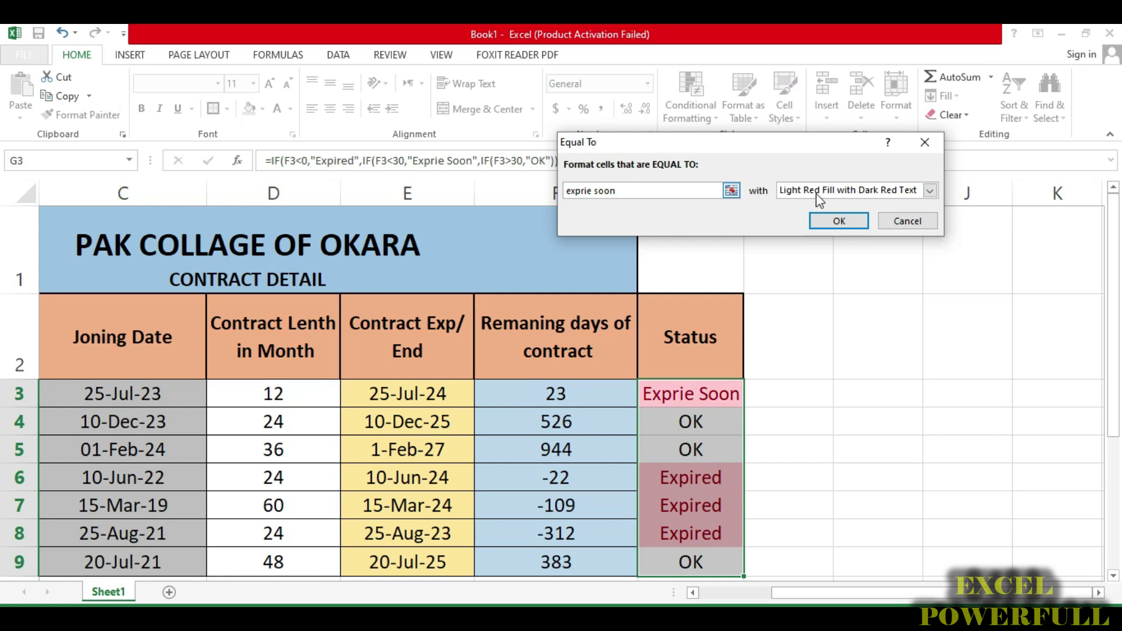
click(824, 192)
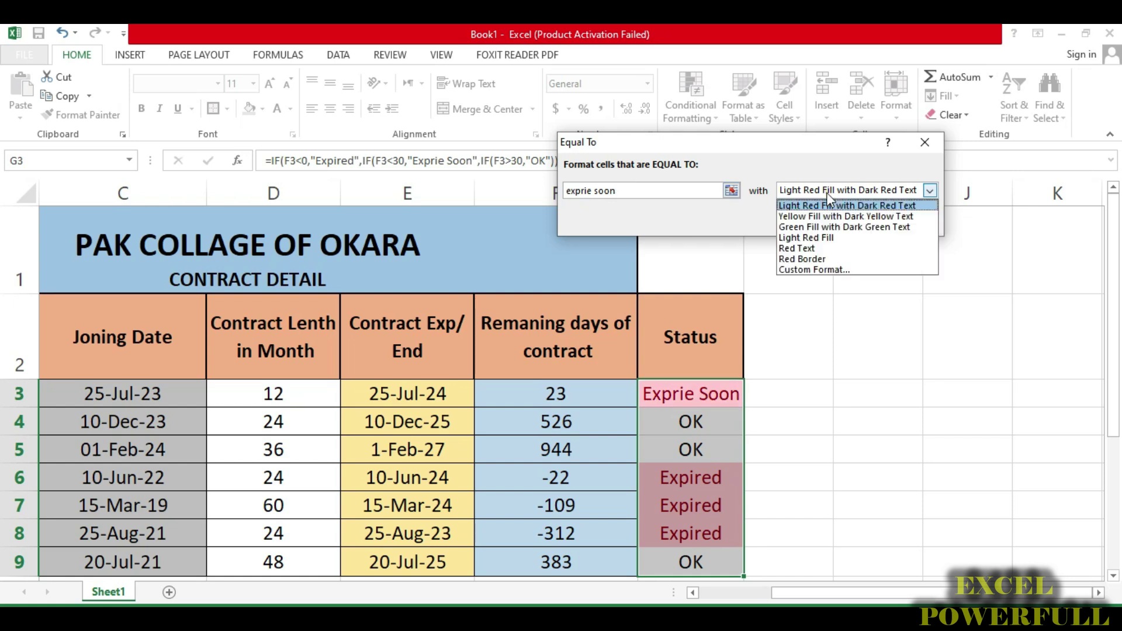
click(861, 229)
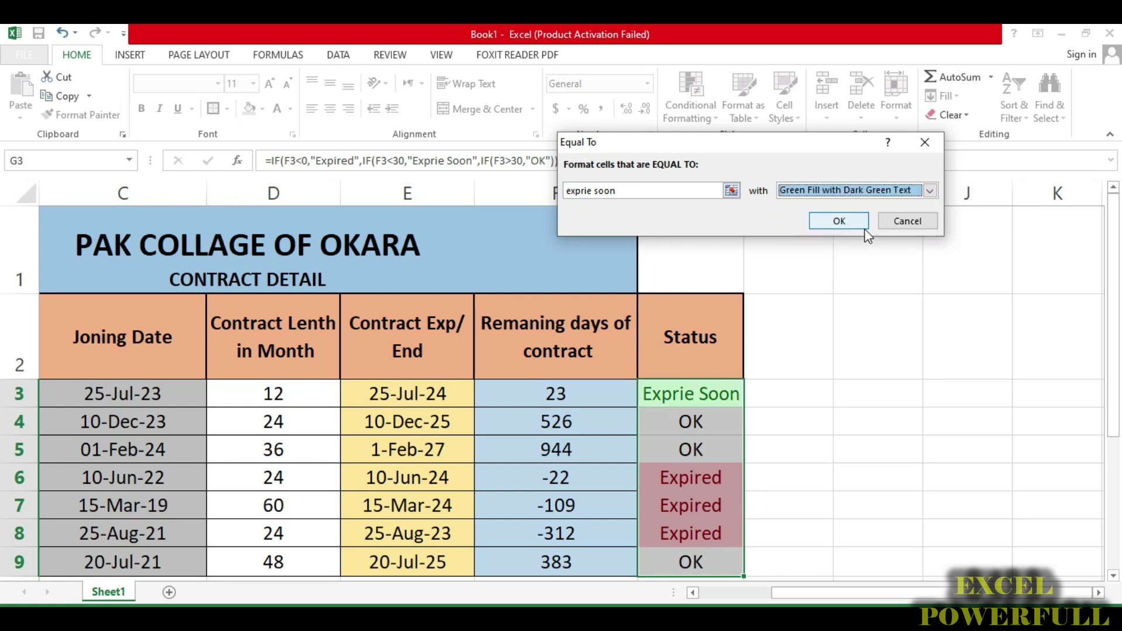
click(847, 223)
scroll(799, 341, down, 1)
scroll(794, 345, up, 1)
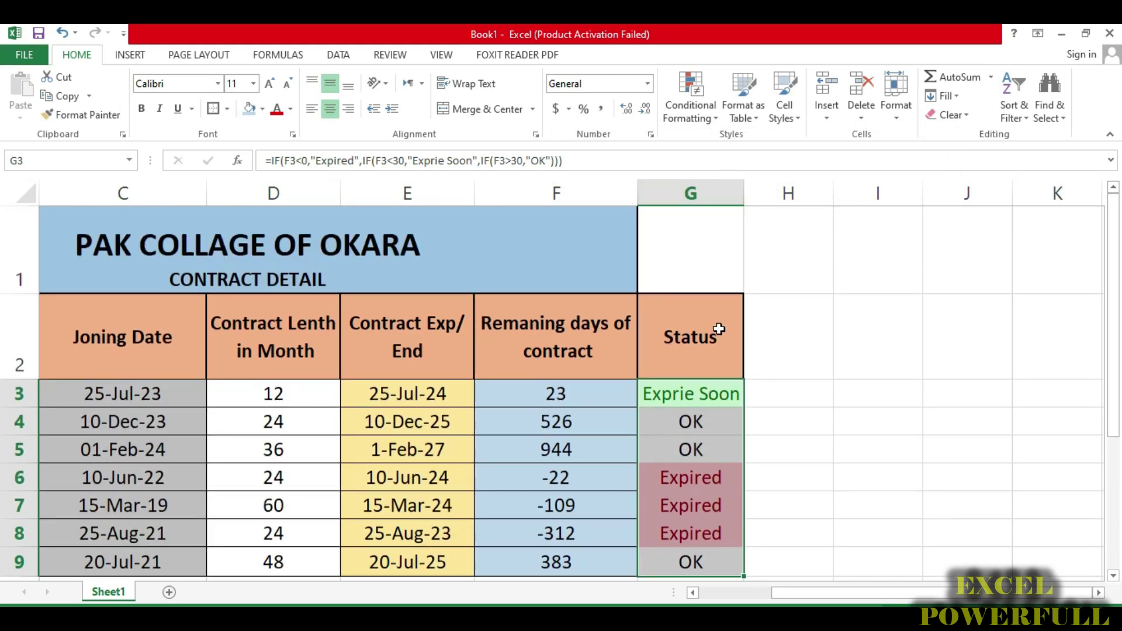
Step: Examine the color-coded status cells in column G and the EDATE formula behind the contract end date in E3
scroll(754, 433, down, 1)
scroll(711, 421, up, 1)
click(710, 429)
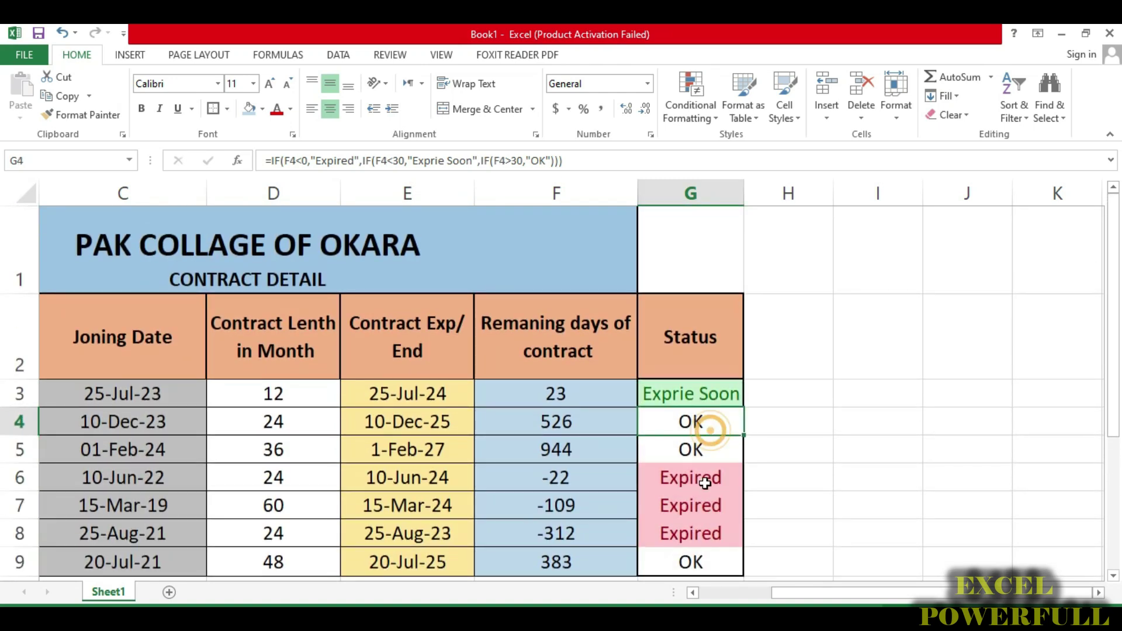
key(Down)
scroll(707, 512, down, 1)
scroll(698, 502, up, 1)
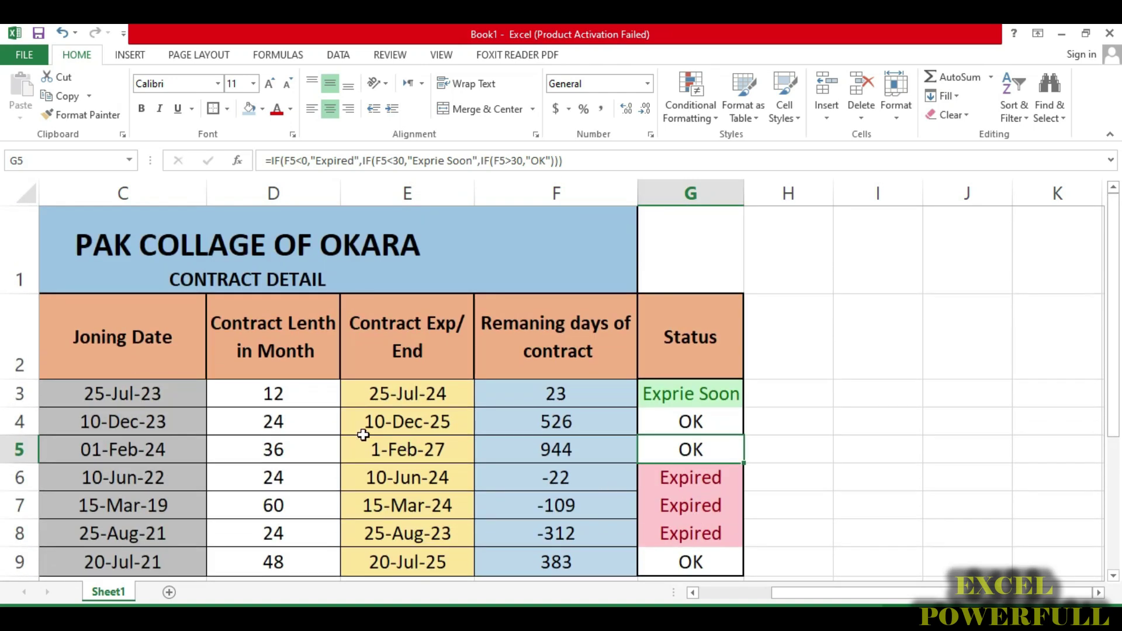
click(275, 397)
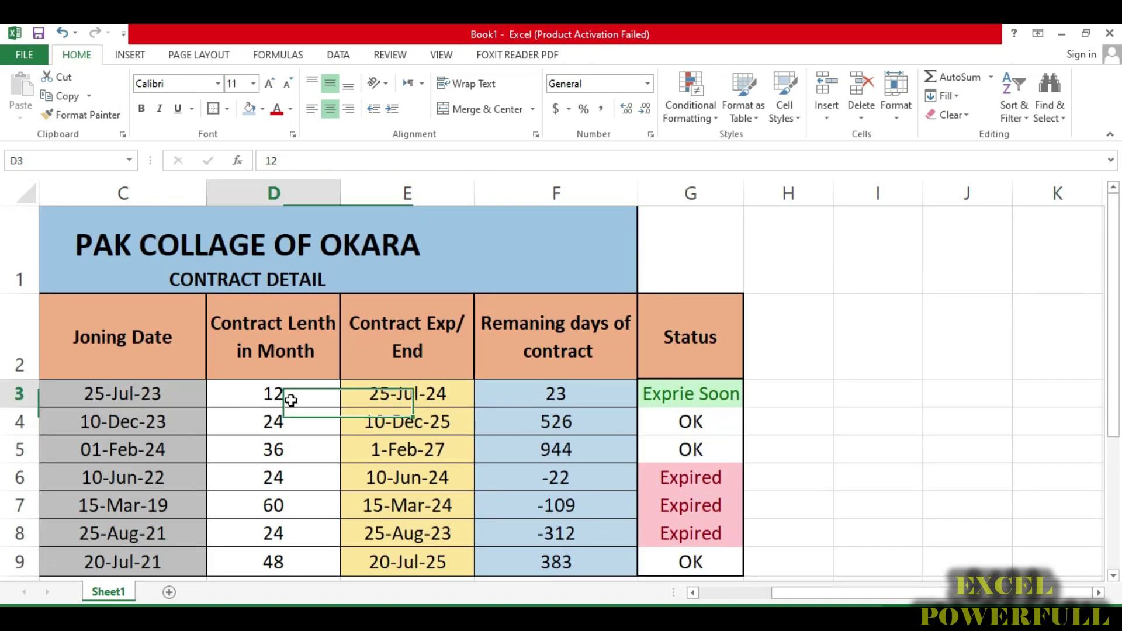
click(429, 400)
double_click(383, 409)
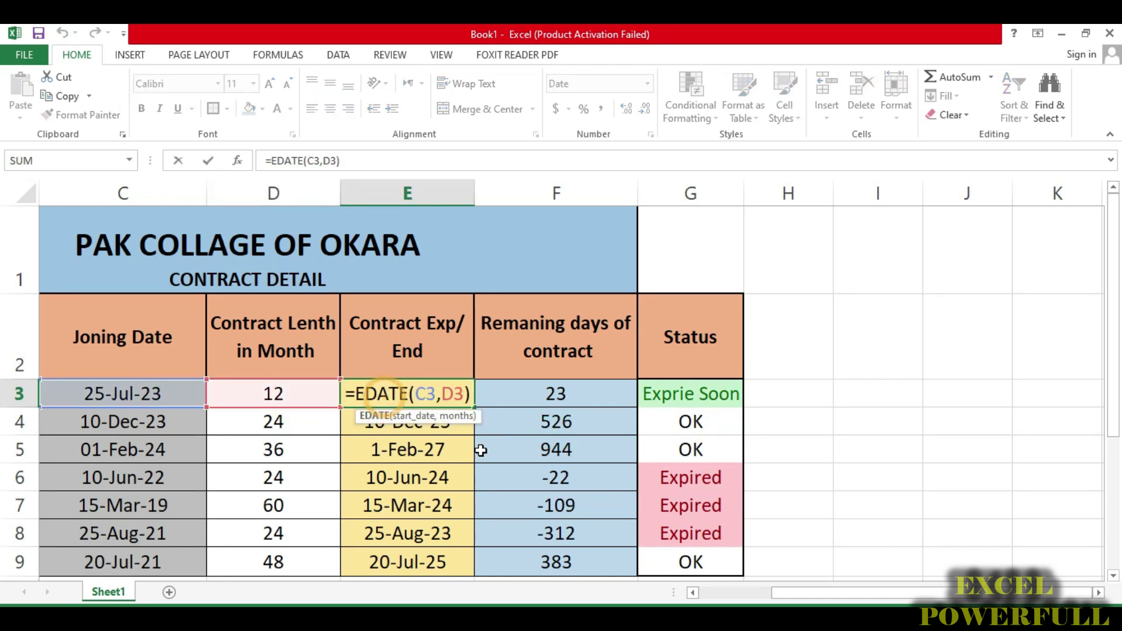
key(Return)
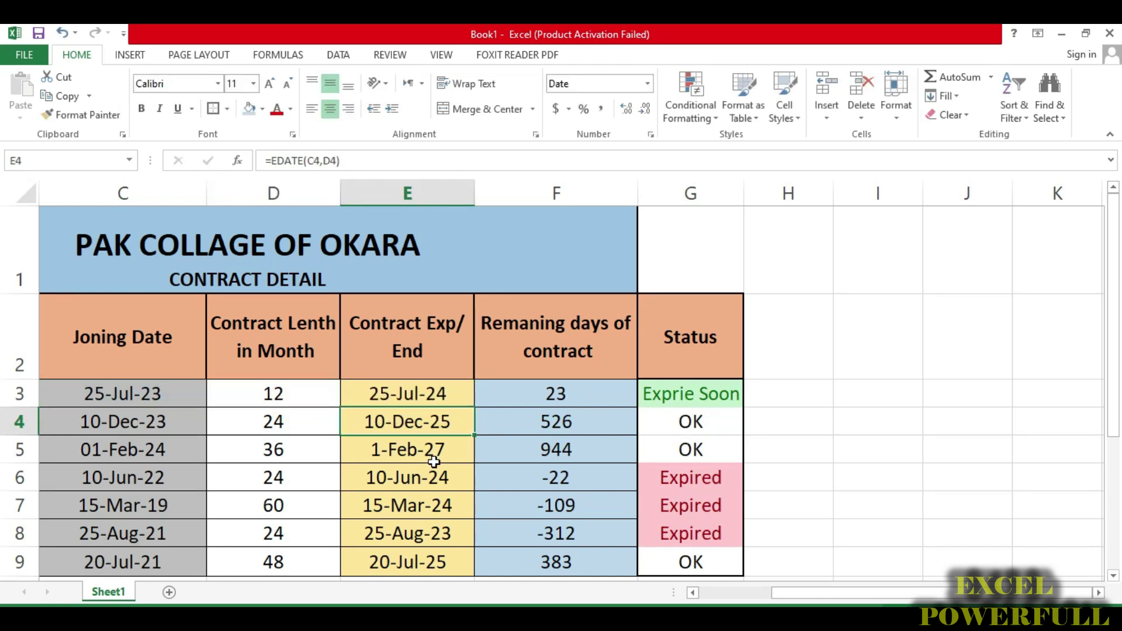
Step: Set the joining date in C3 to 25-08-2023 and check the status in G3 and the remaining days in F3
click(128, 399)
drag(795, 601, 668, 586)
double_click(285, 403)
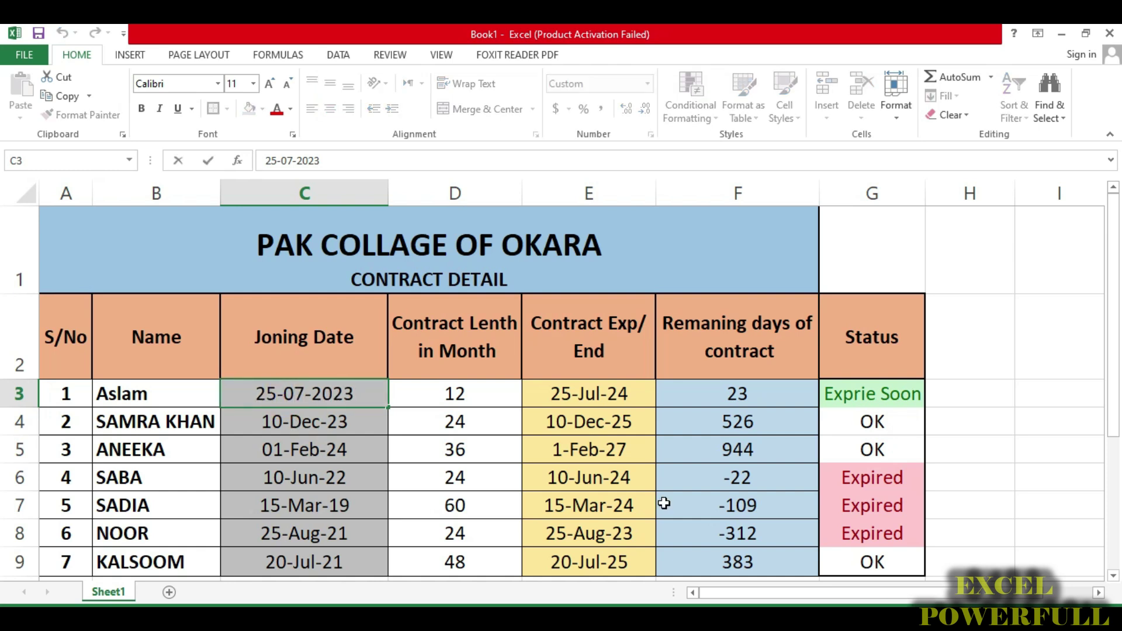
key(BackSpace)
text(8)
key(Return)
click(885, 403)
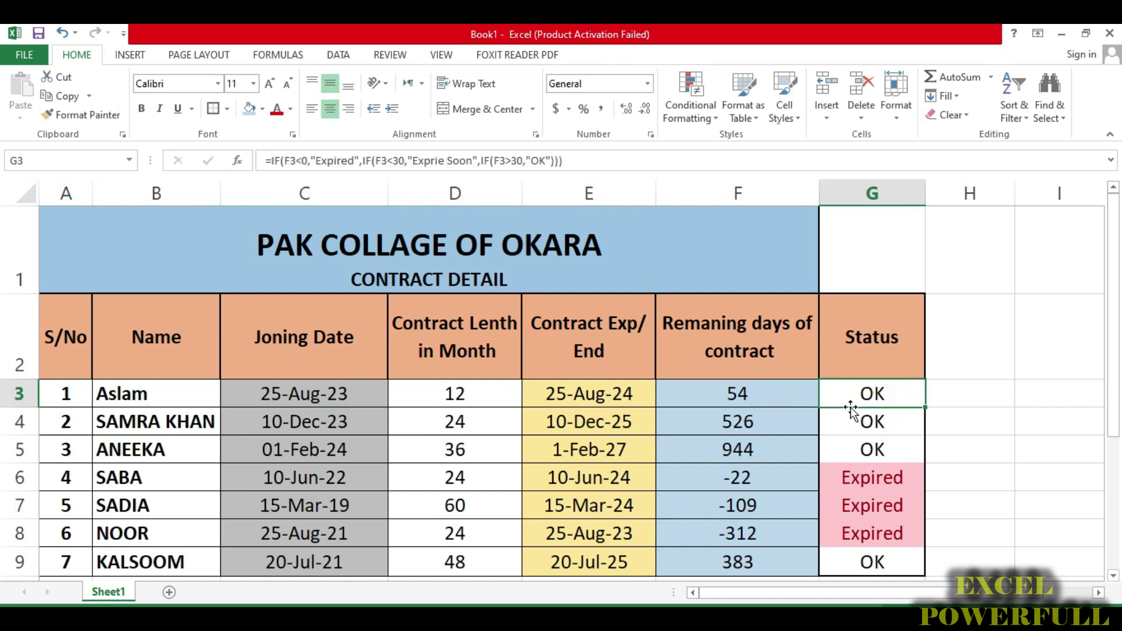
click(739, 394)
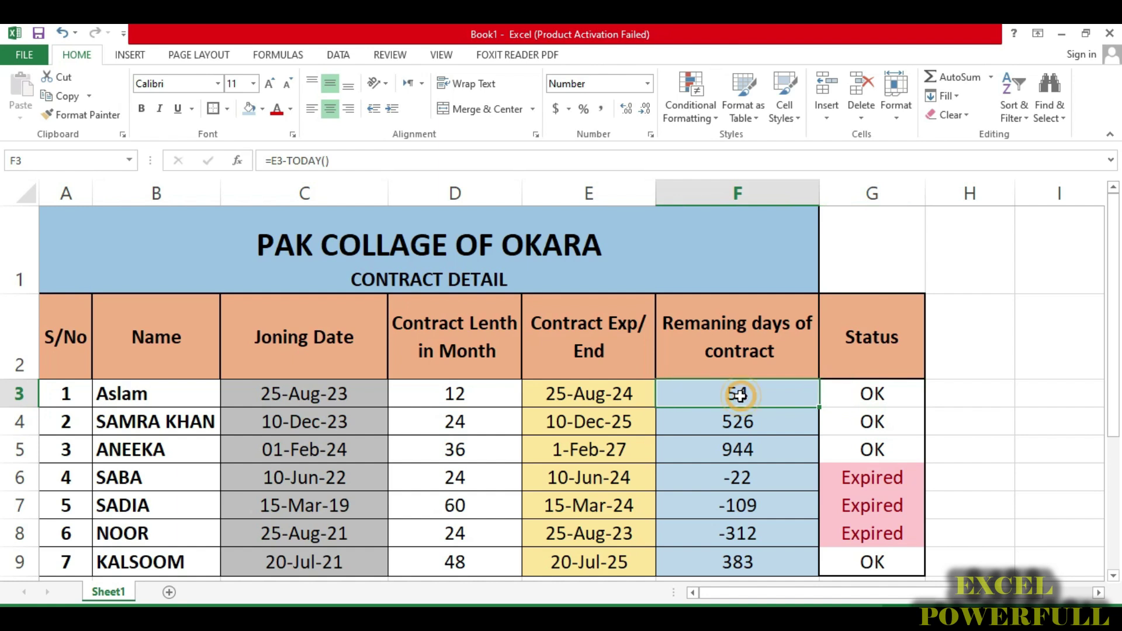
Step: Set the joining date in C3 to 25-06-2023 and review the status column
click(305, 396)
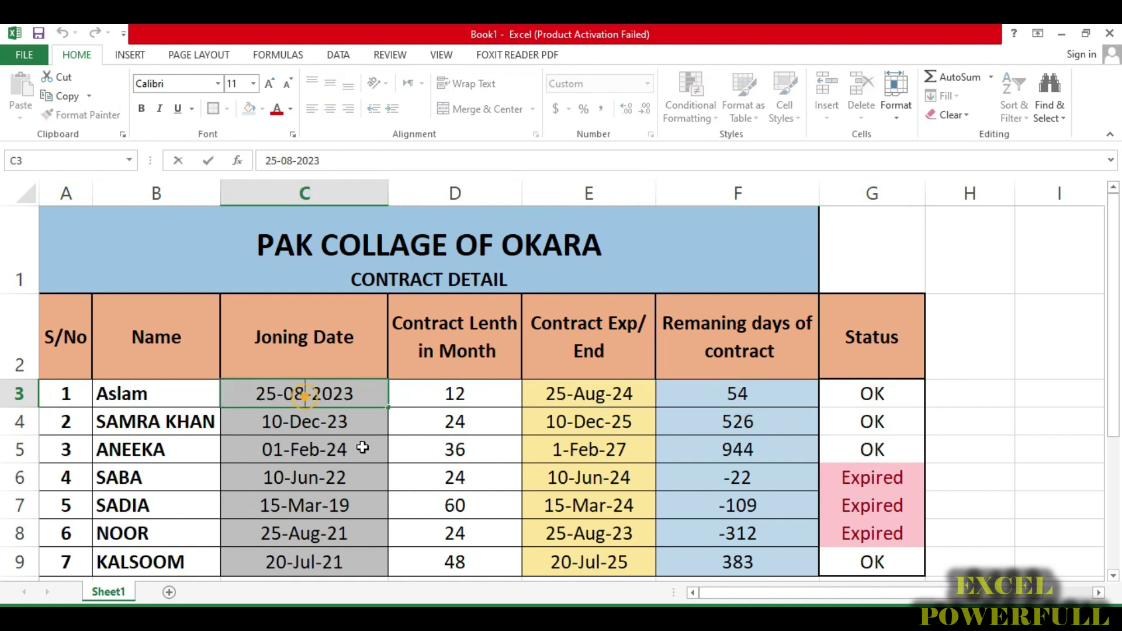
key(BackSpace)
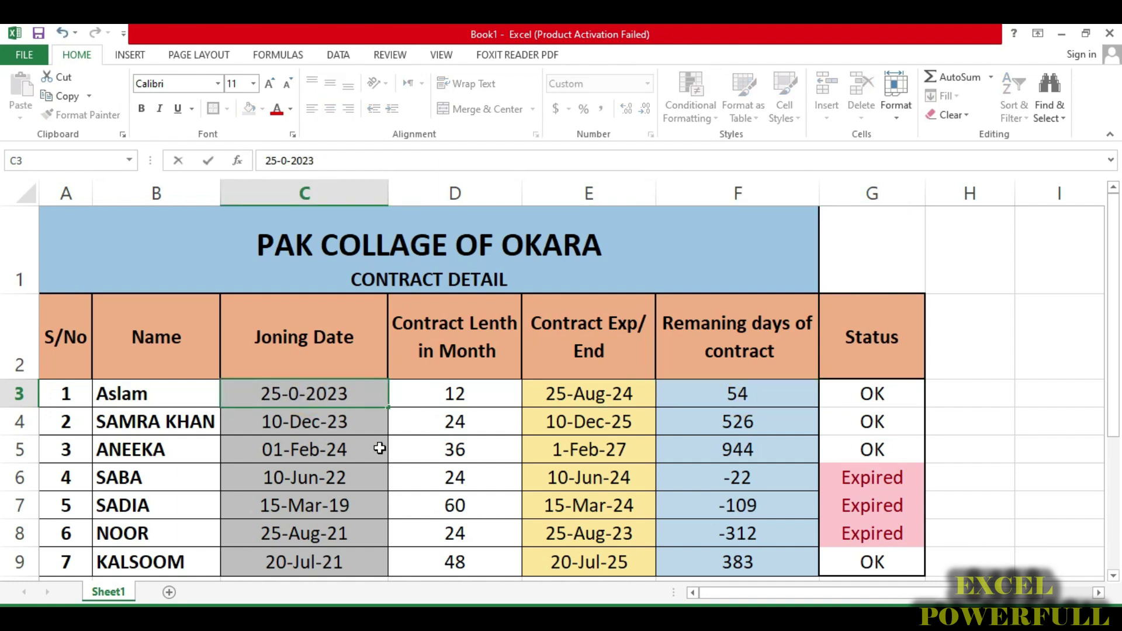
text(6)
key(Return)
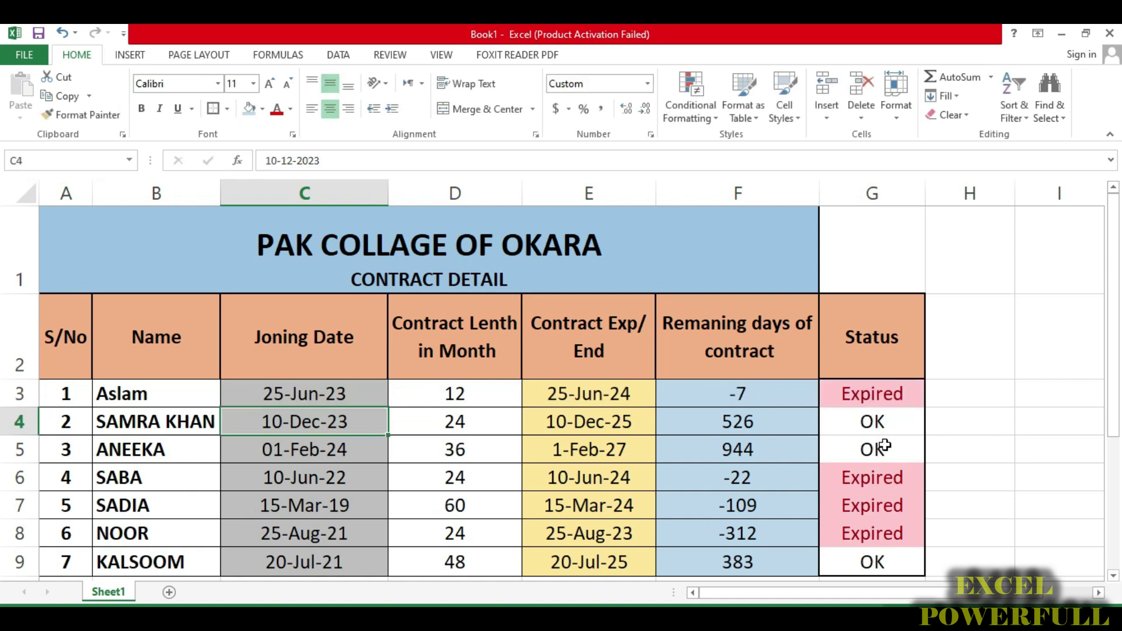
click(298, 470)
scroll(327, 502, down, 1)
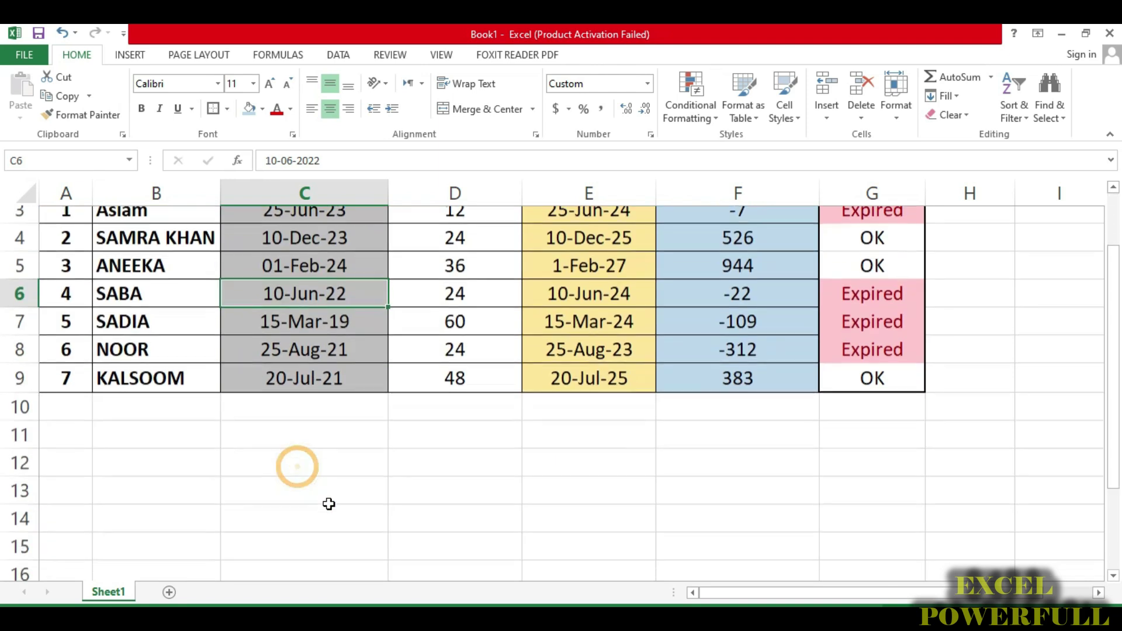
scroll(849, 390, up, 1)
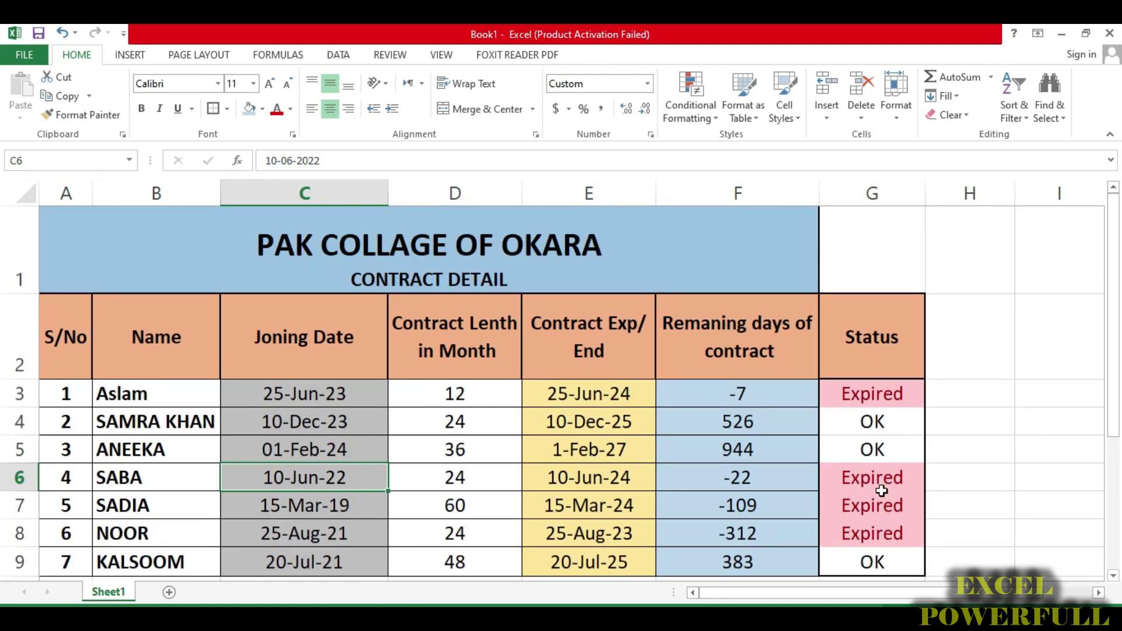
Step: Set the joining date in C3 to 25-07-2023
click(314, 398)
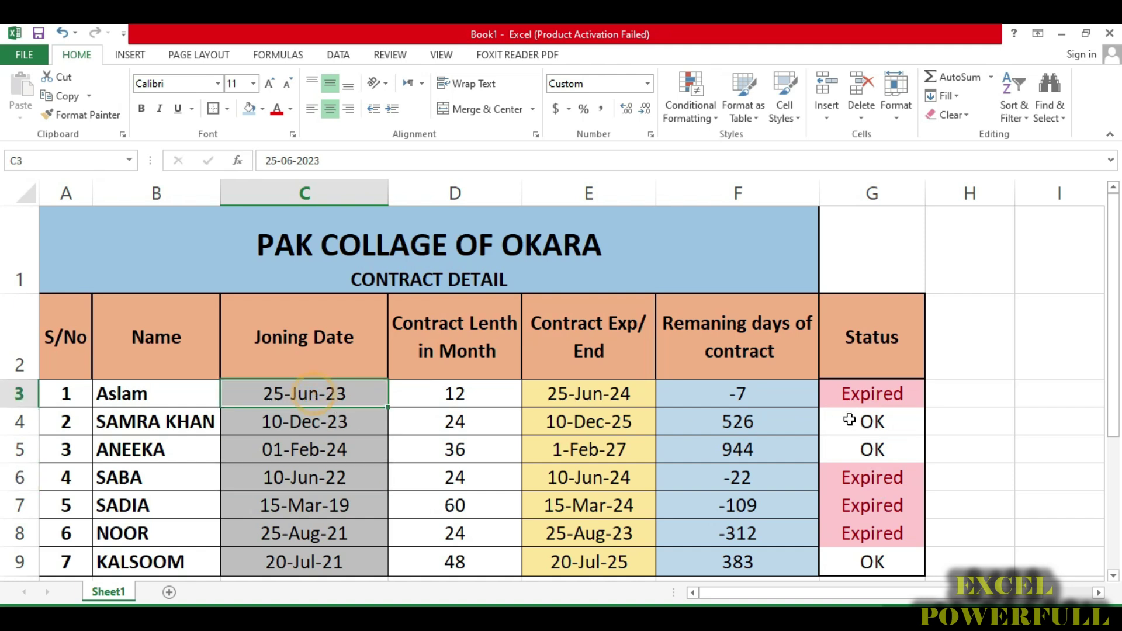
double_click(316, 395)
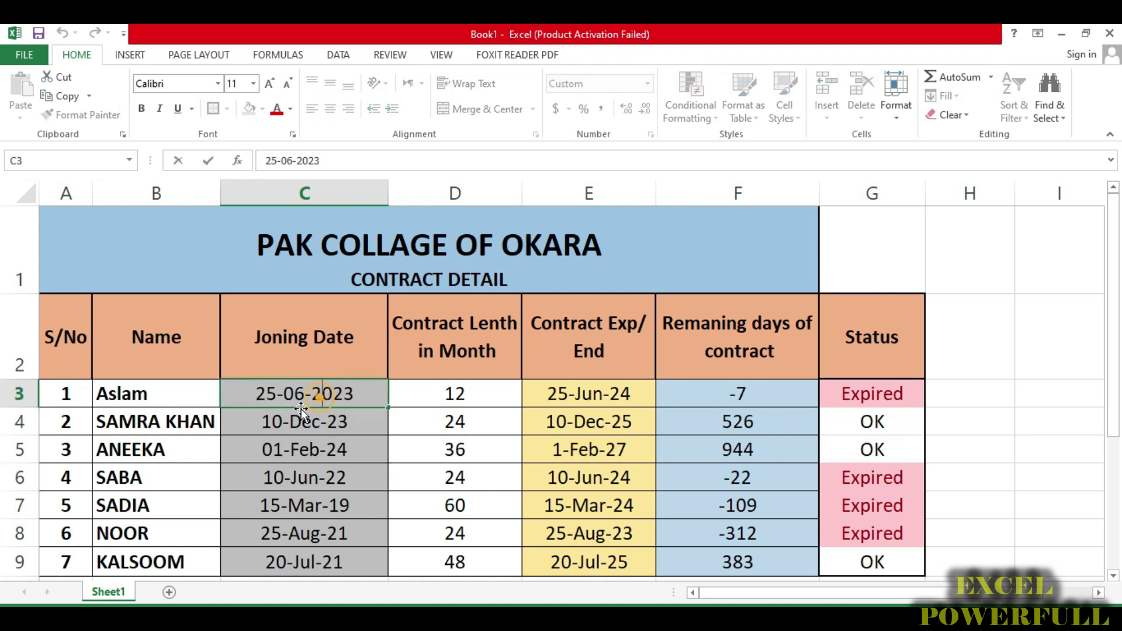
key(BackSpace)
text(7)
key(Return)
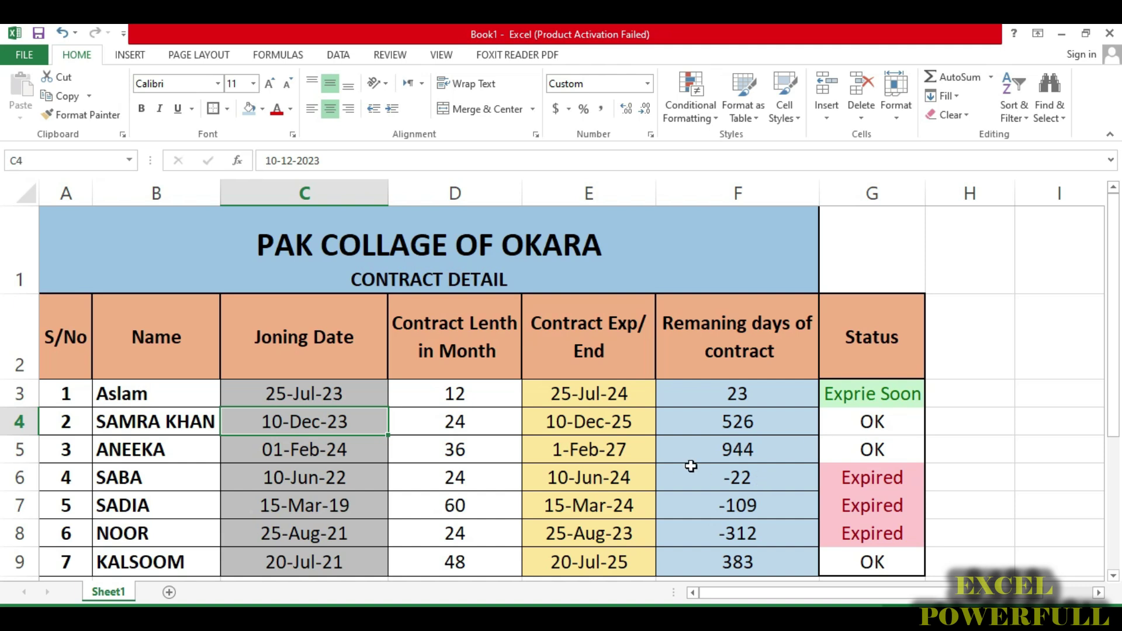
Step: Review the finished table, including the contract end dates in E3:E9 and the remaining days in F3:F9
scroll(765, 454, down, 1)
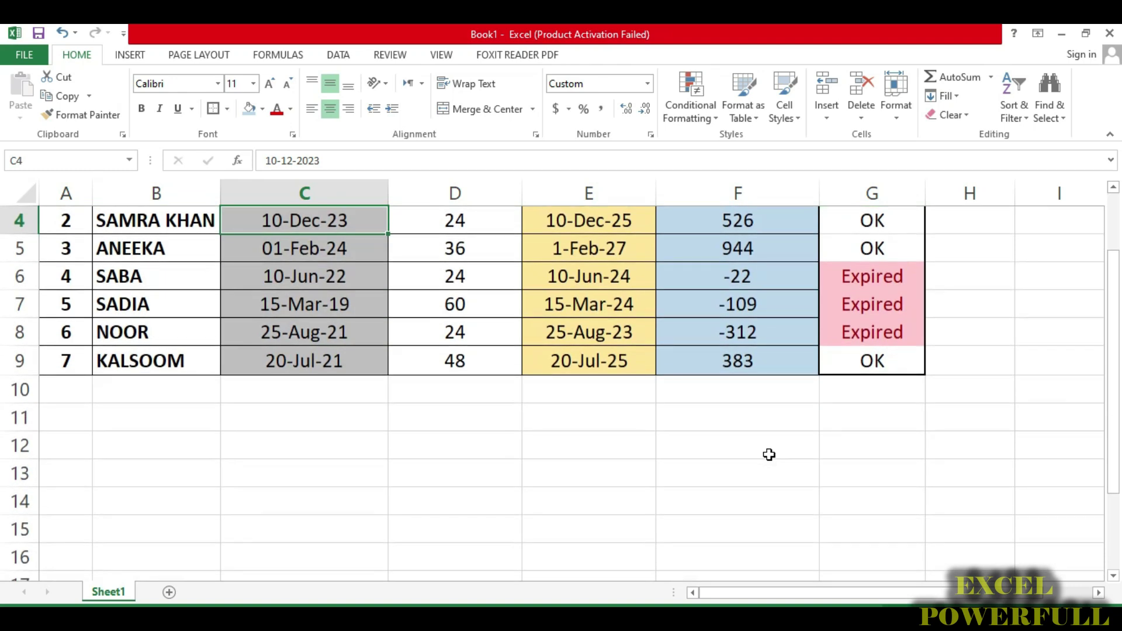
scroll(765, 453, up, 1)
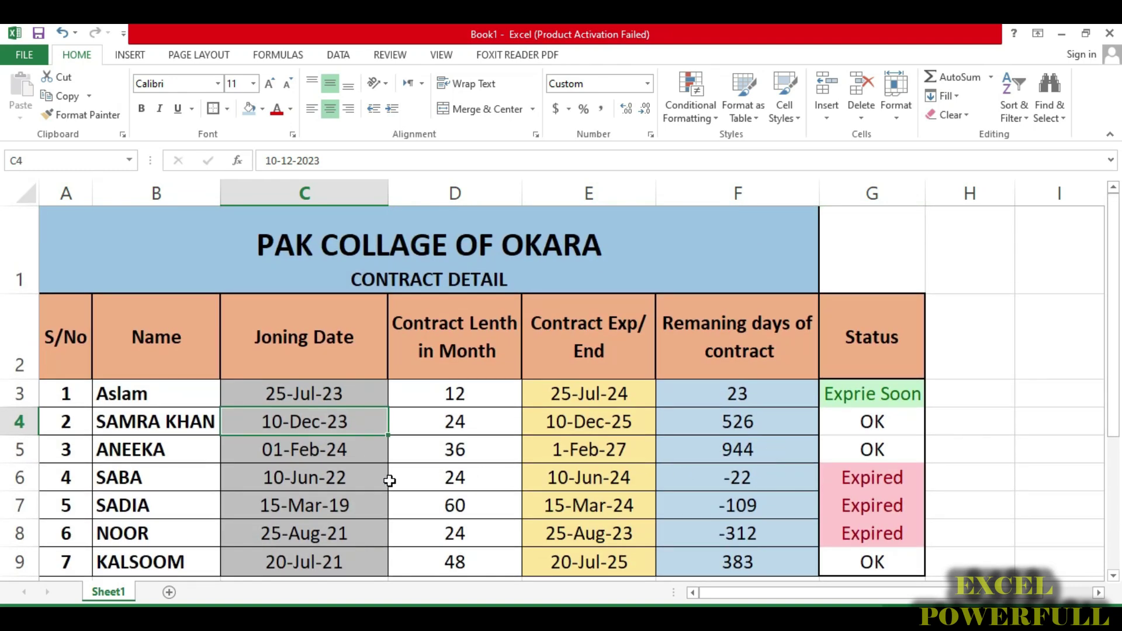
drag(610, 393, 608, 562)
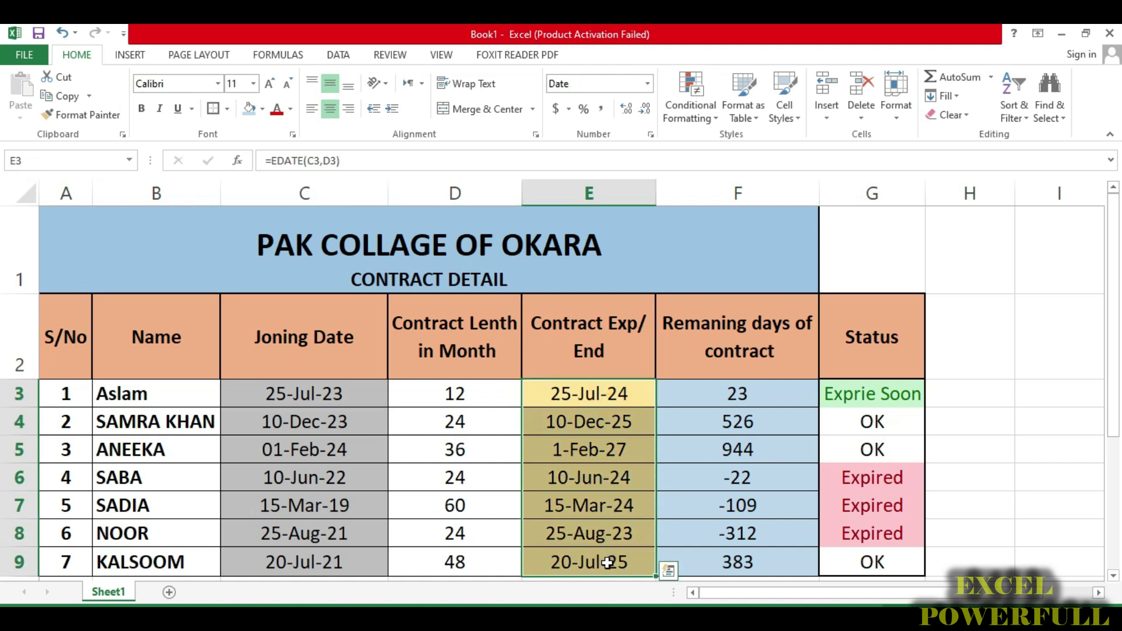
click(767, 393)
drag(768, 433, 777, 561)
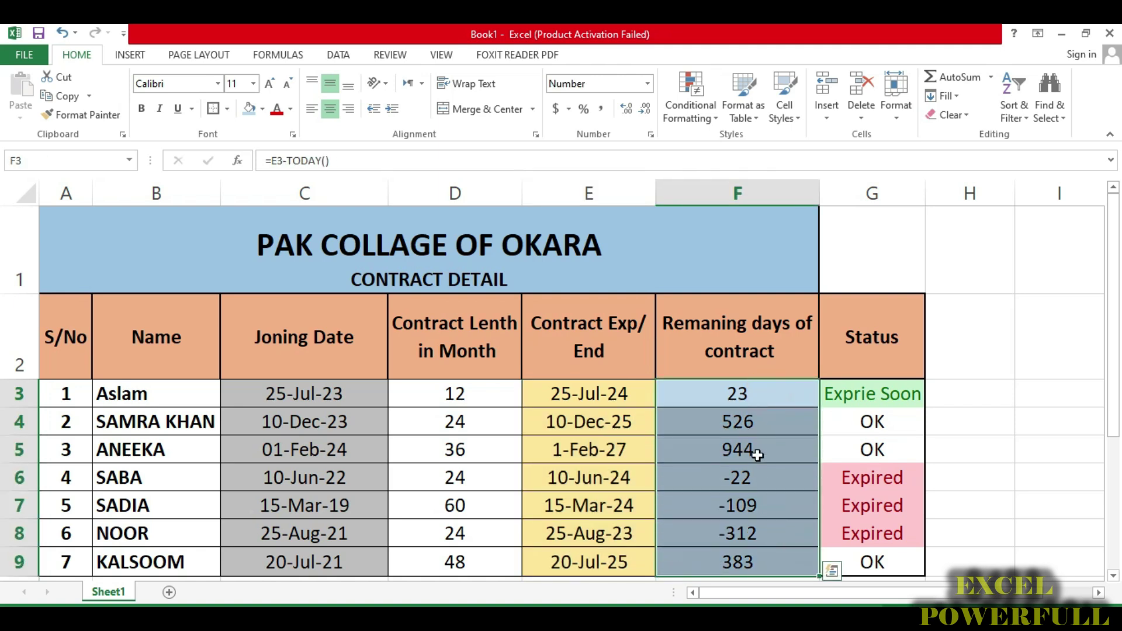